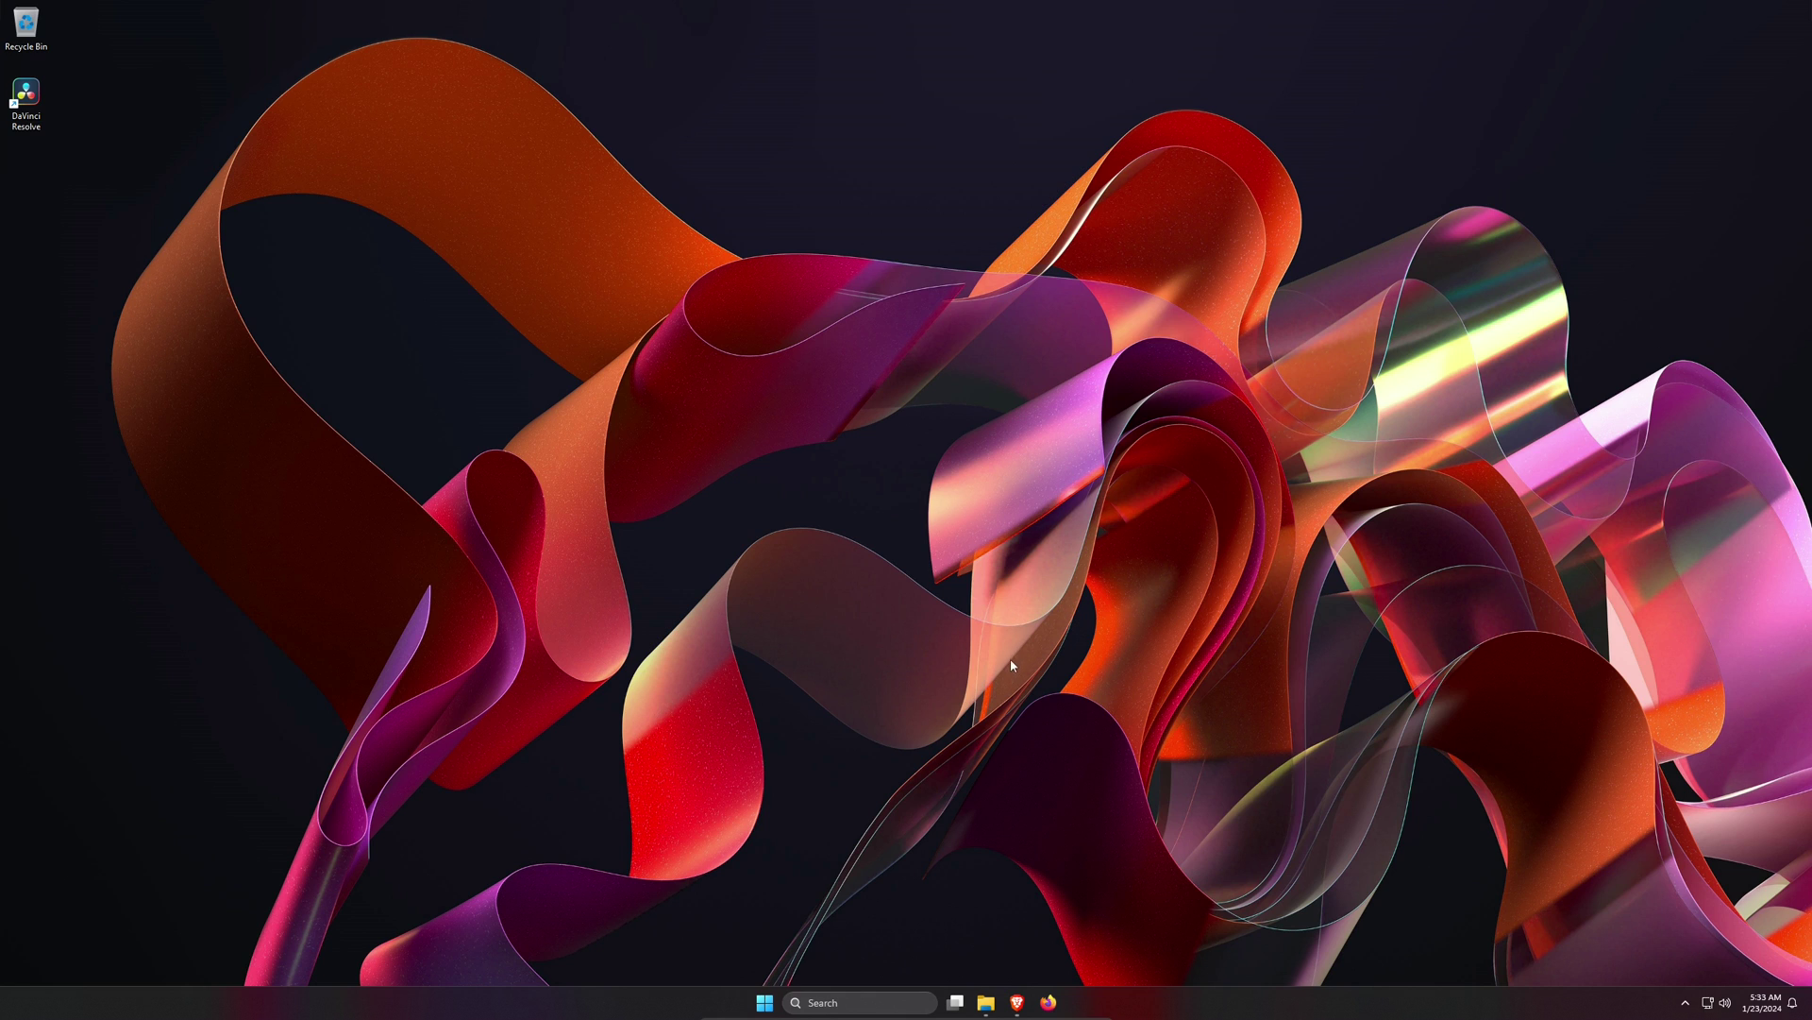
- Bring Brave to the front and browse the jellyfin.org homepage's feature overview
{"action": "left_click", "coordinate": [1017, 1002]}
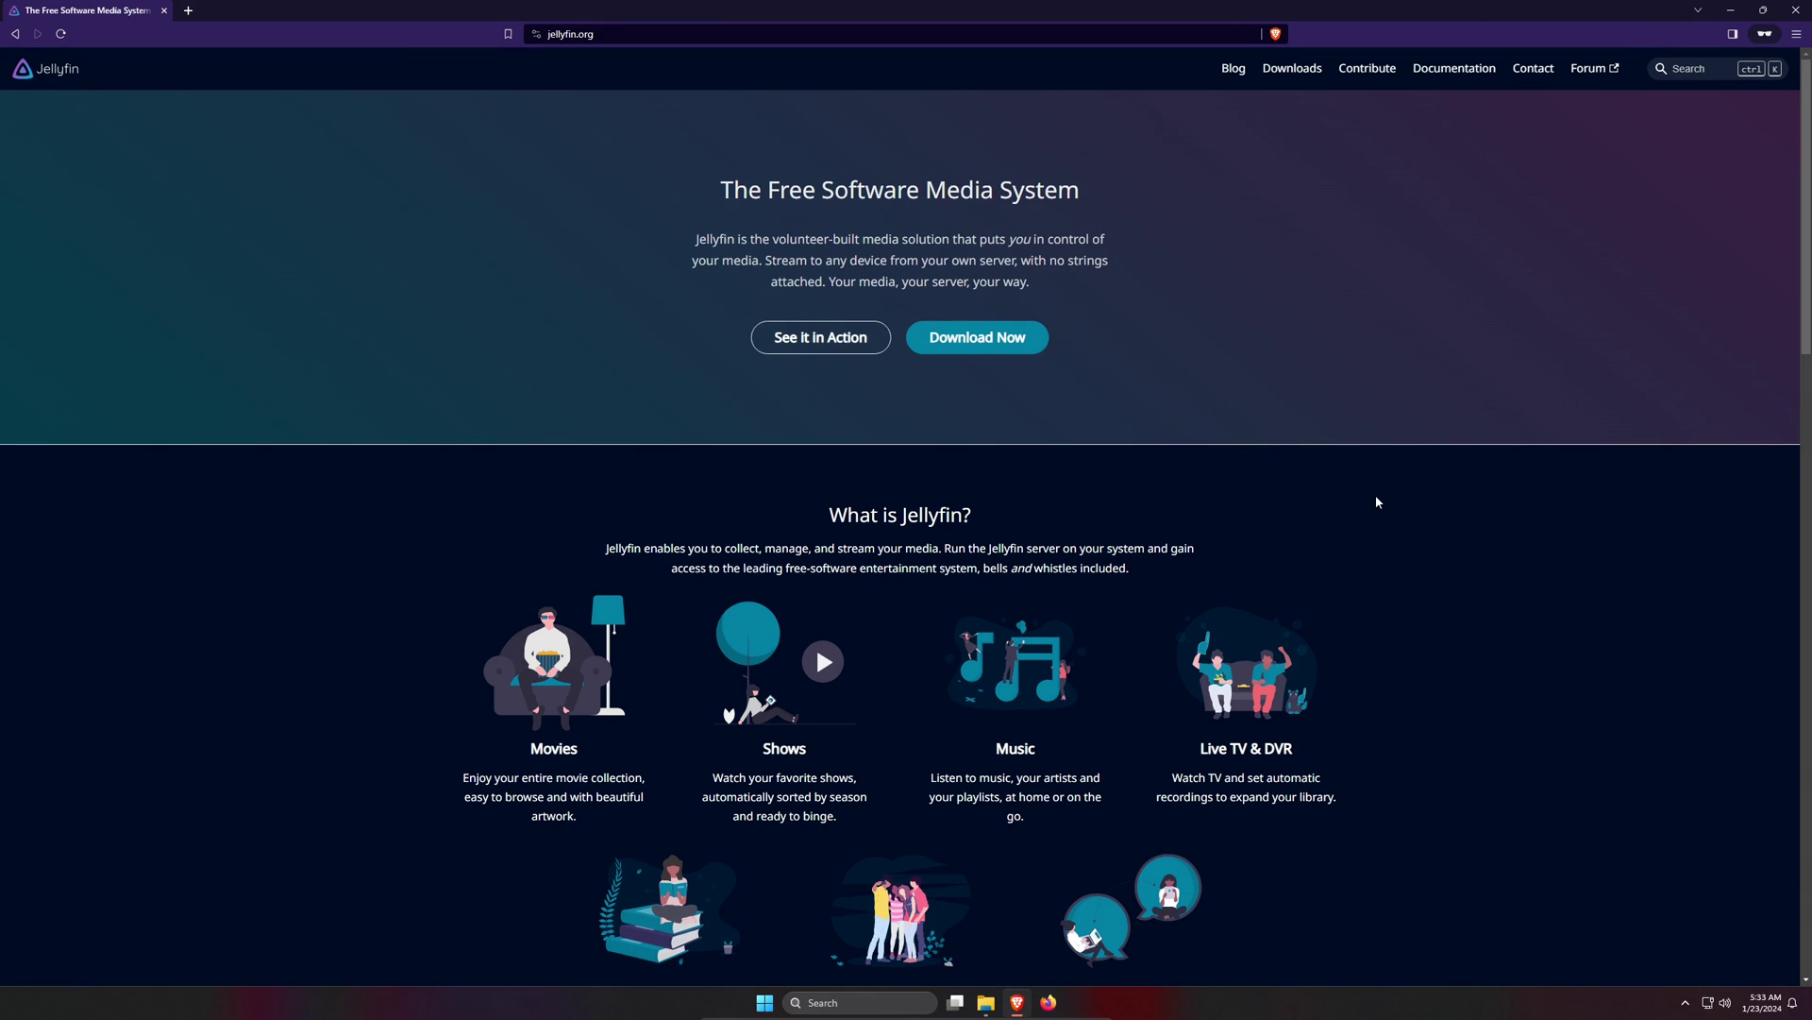
{"action": "scroll", "coordinate": [1369, 491], "scroll_direction": "down", "scroll_amount": 3}
{"action": "scroll", "coordinate": [1353, 470], "scroll_direction": "up", "scroll_amount": 3}
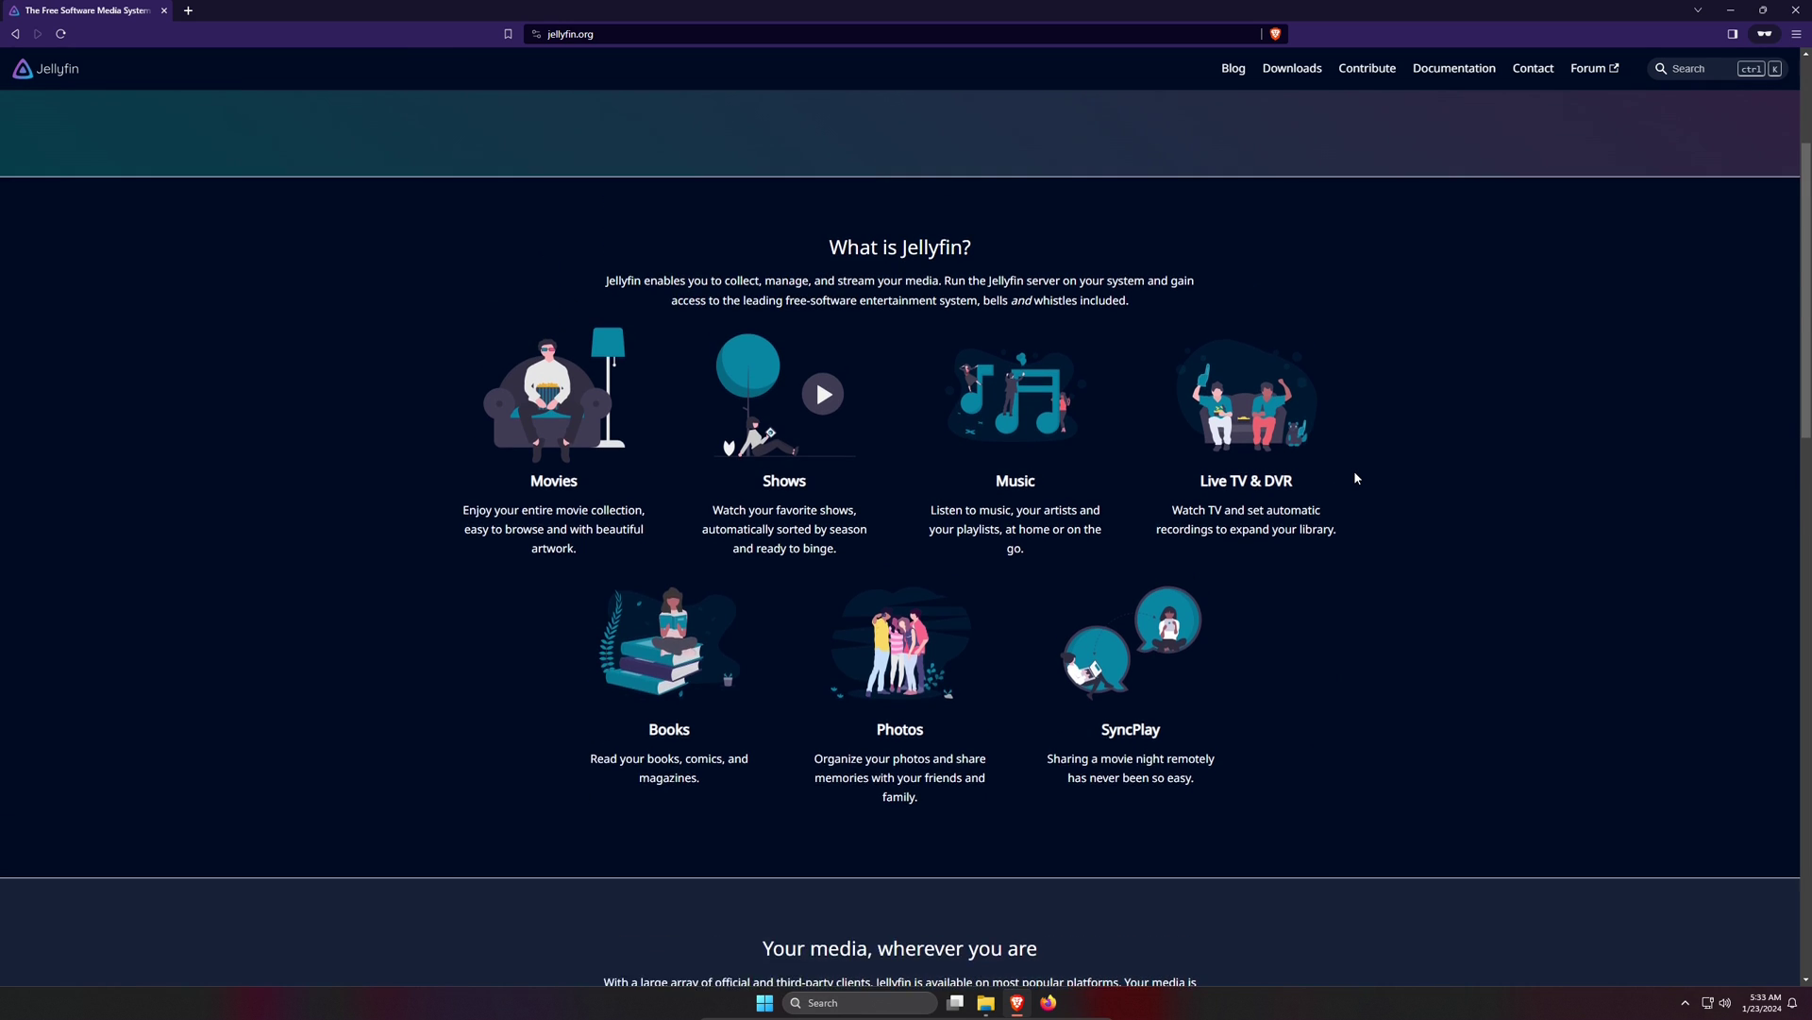
{"action": "scroll", "coordinate": [1356, 466], "scroll_direction": "down", "scroll_amount": 4}
{"action": "scroll", "coordinate": [1357, 471], "scroll_direction": "down", "scroll_amount": 3}
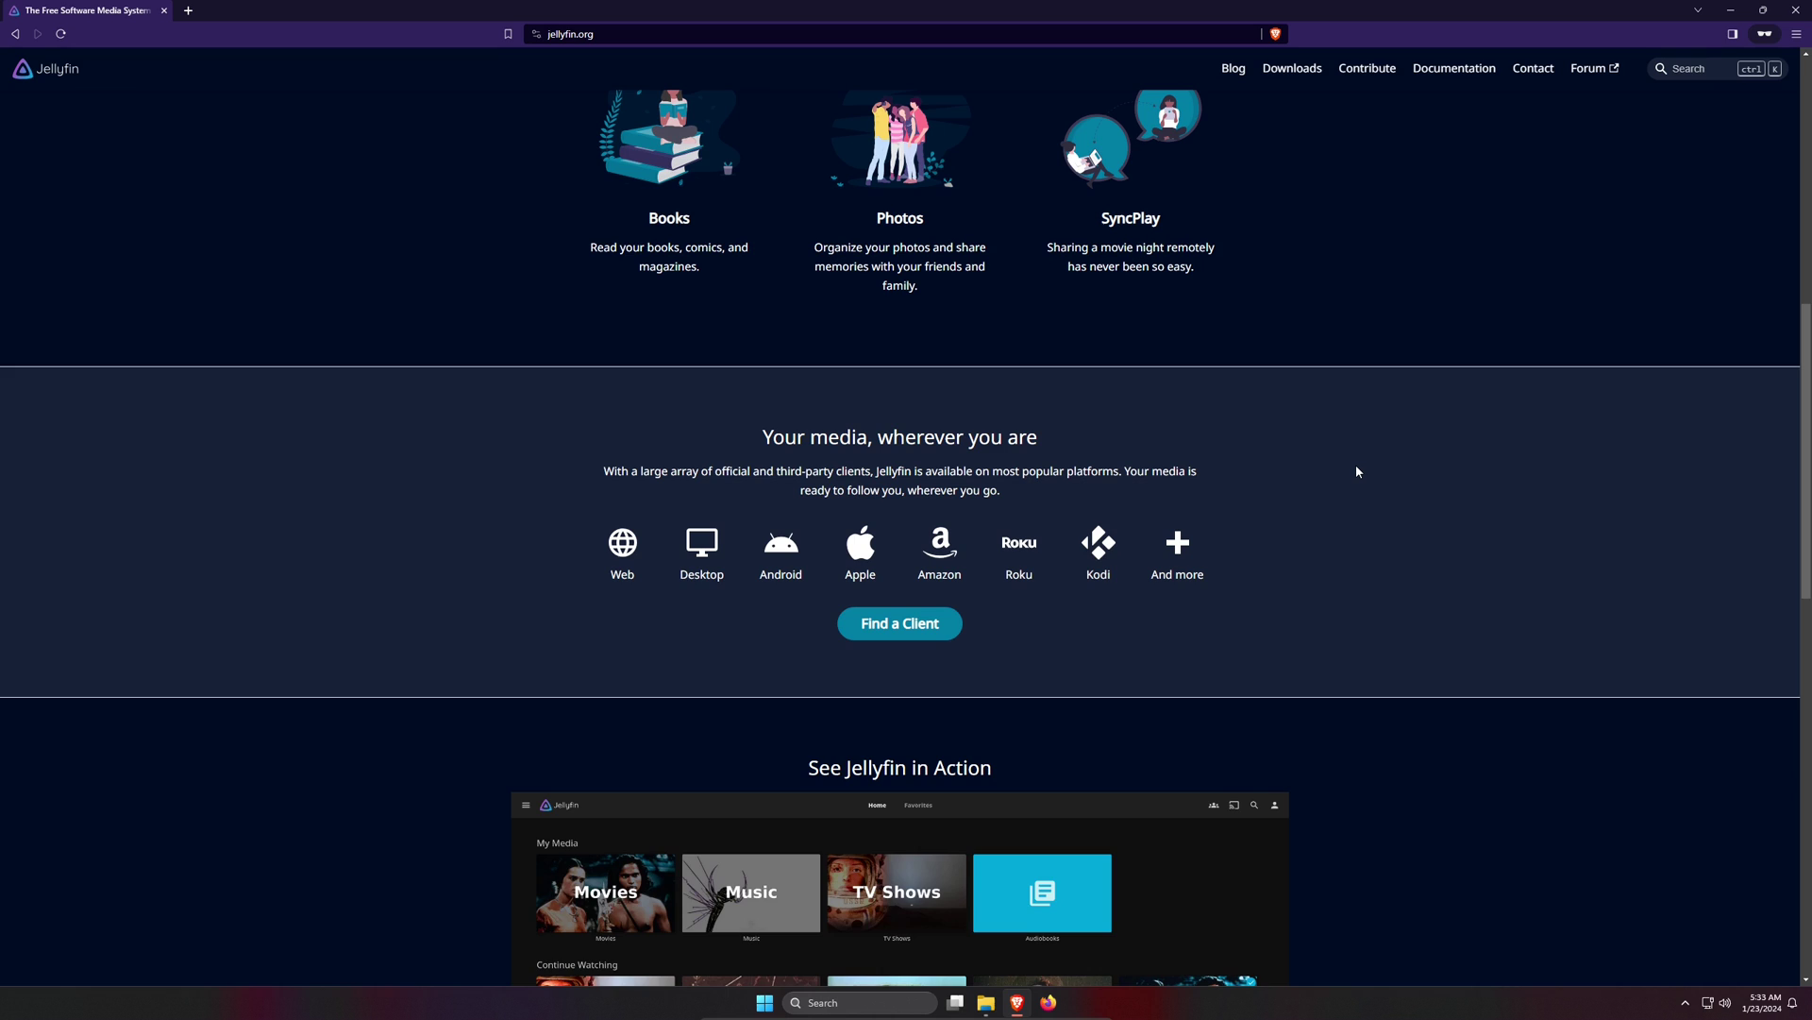
{"action": "scroll", "coordinate": [1356, 471], "scroll_direction": "up", "scroll_amount": 3}
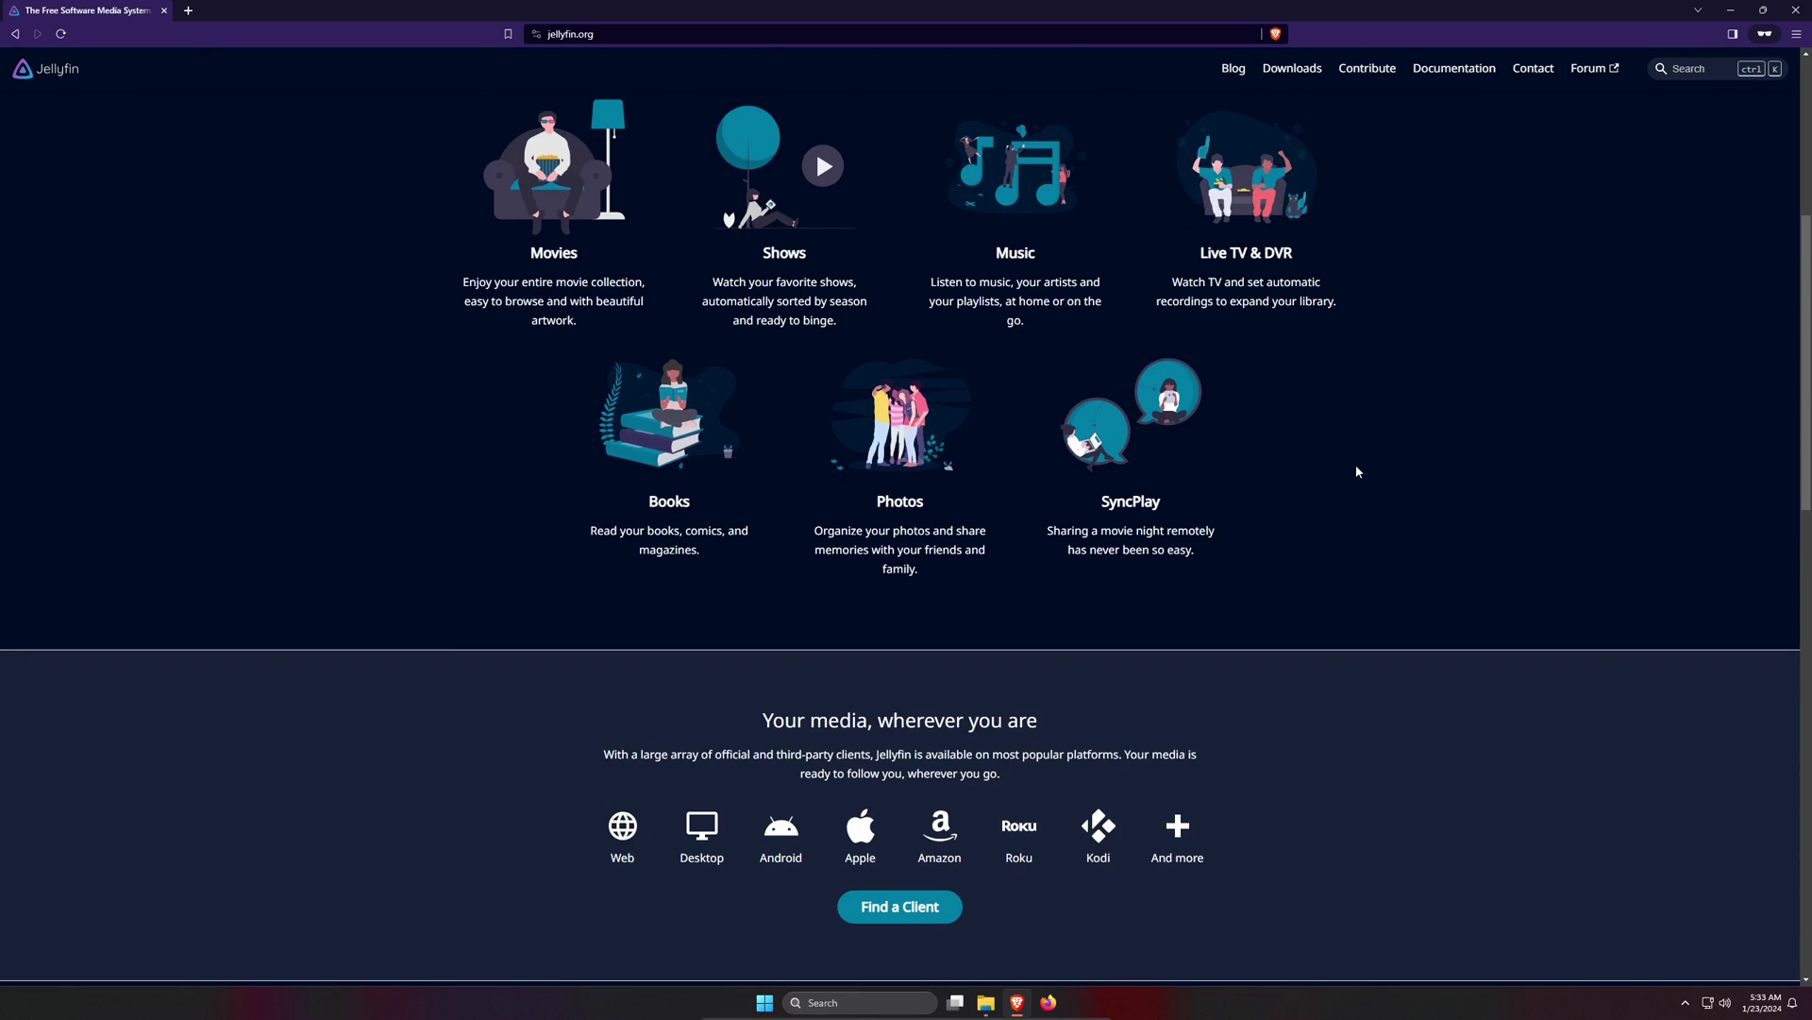
{"action": "scroll", "coordinate": [1356, 471], "scroll_direction": "up", "scroll_amount": 5}
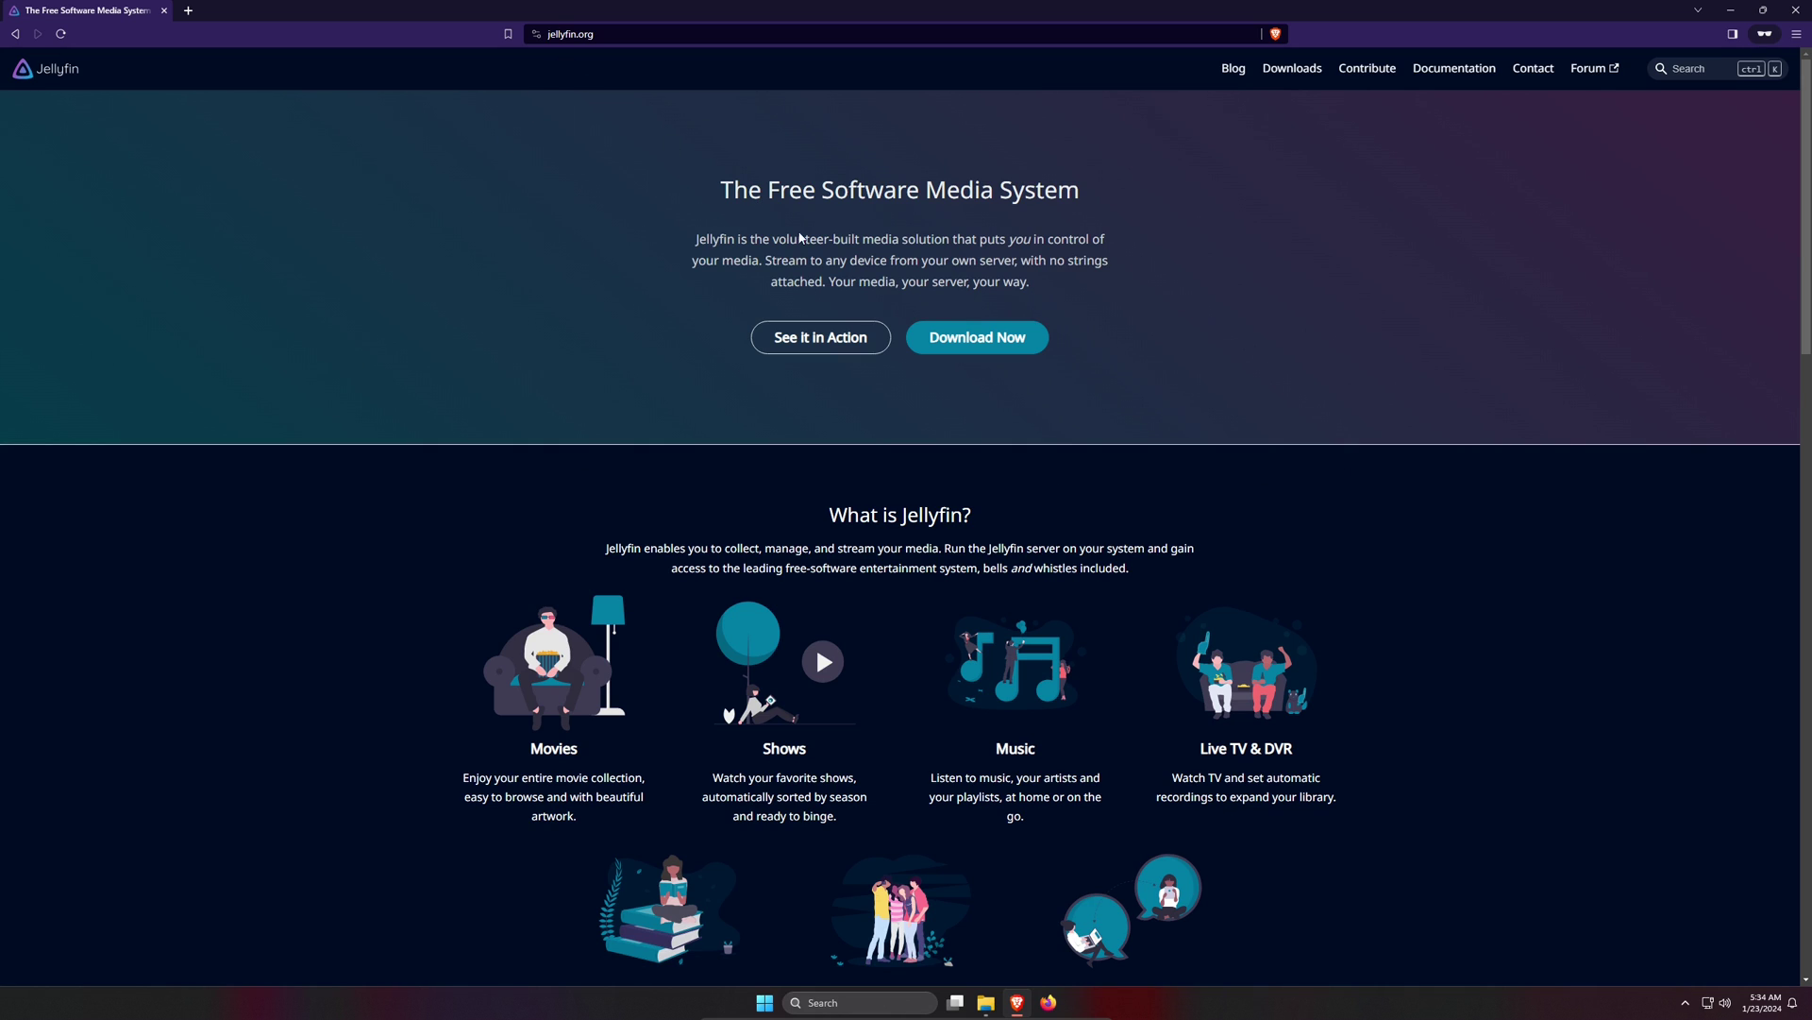
- Download jellyfin_10.8.13_windows-x64.exe from the Stable Windows Archives and save it to Downloads
{"action": "left_click", "coordinate": [949, 337]}
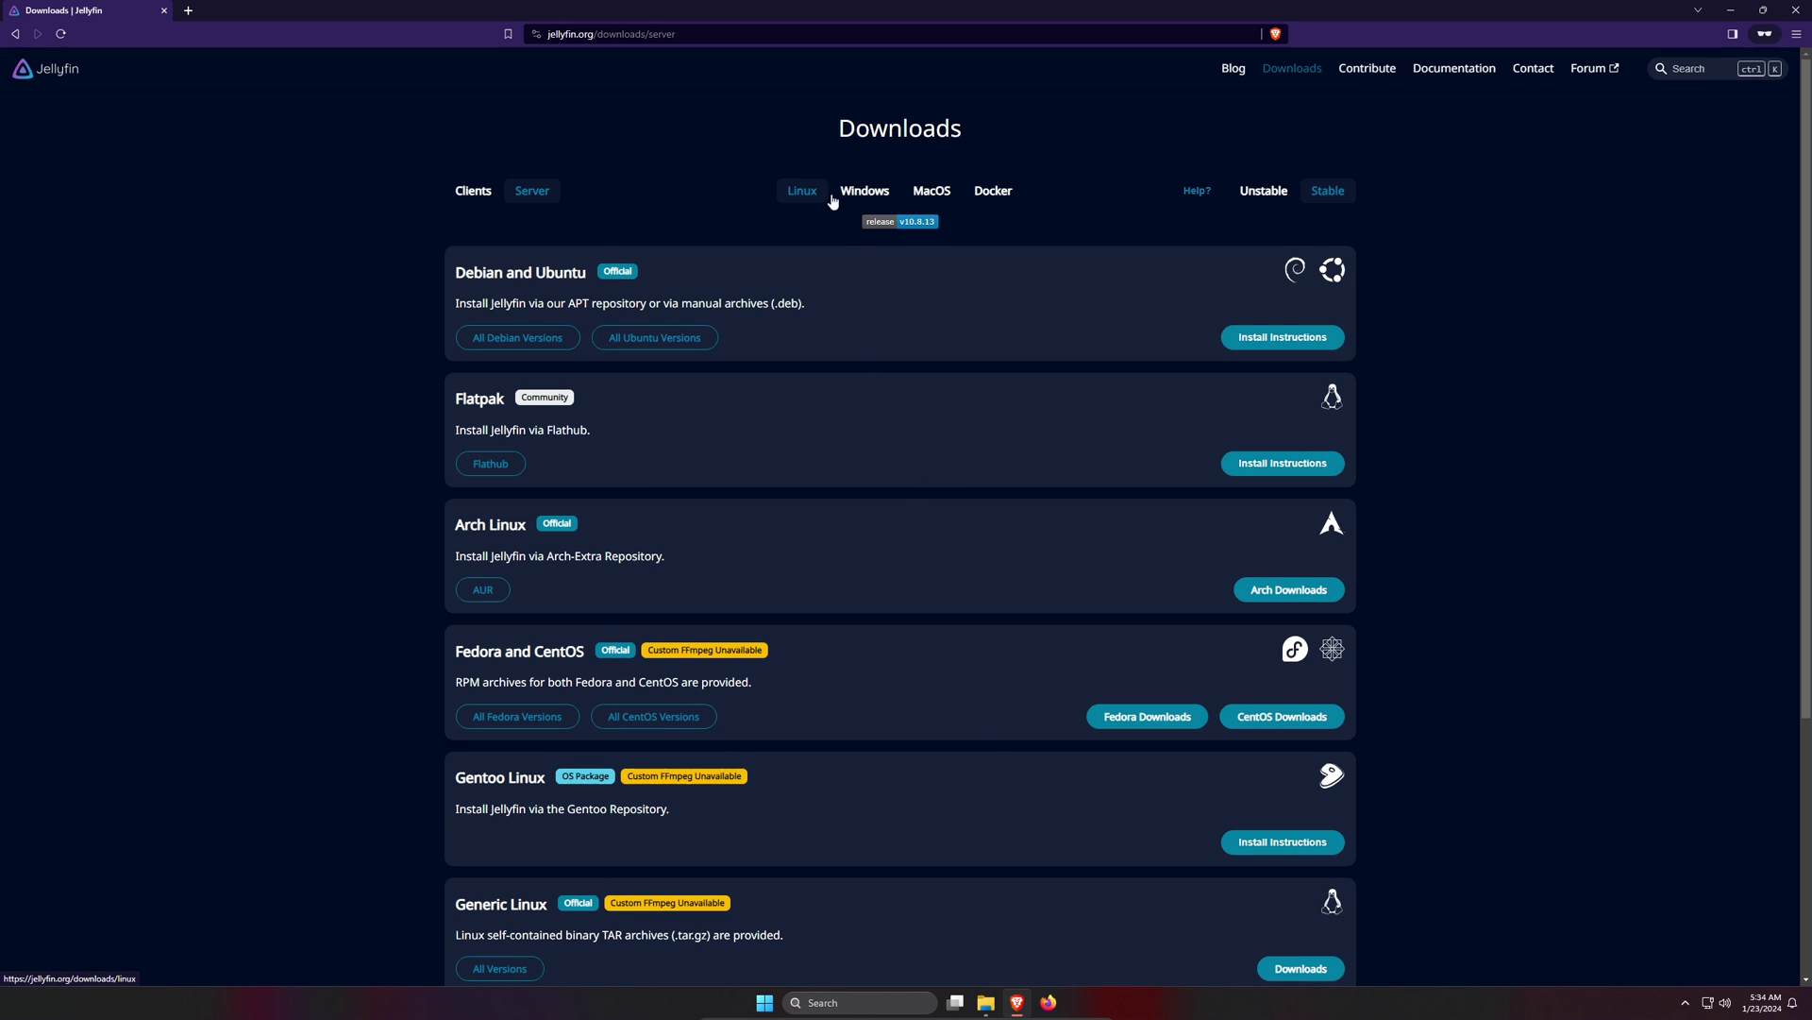
{"action": "left_click", "coordinate": [863, 192]}
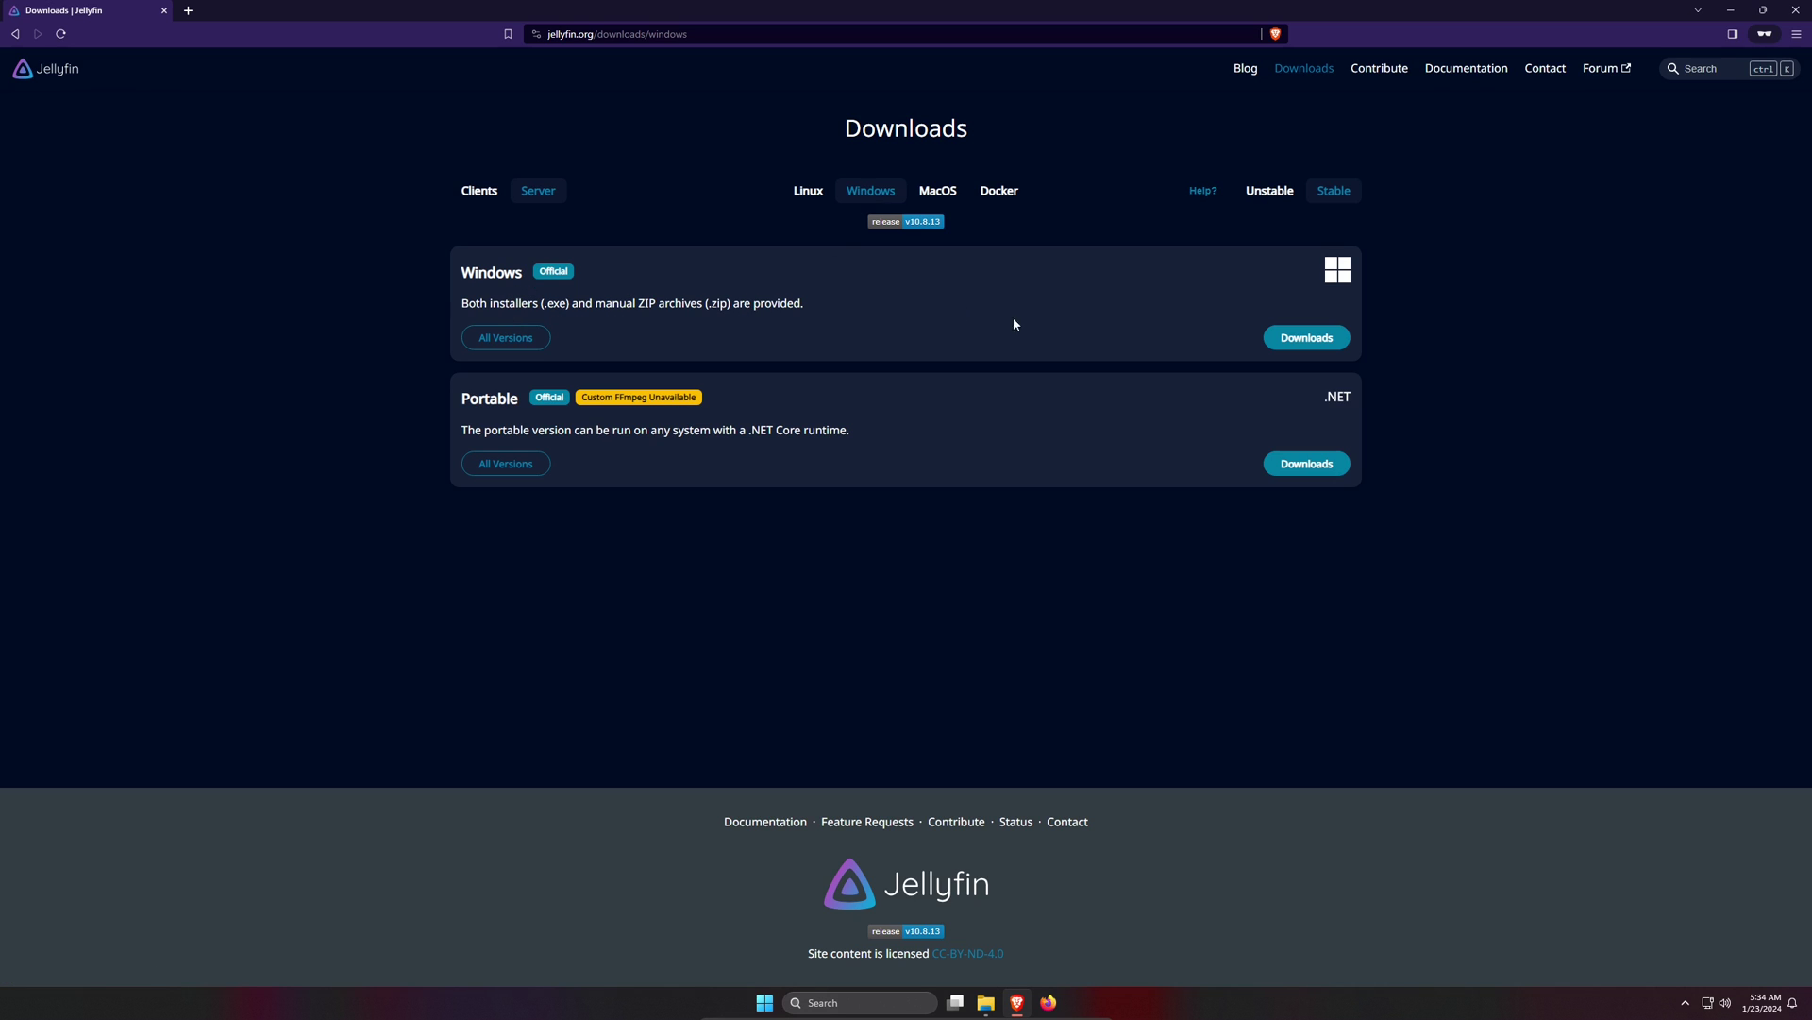
{"action": "left_click", "coordinate": [1317, 346]}
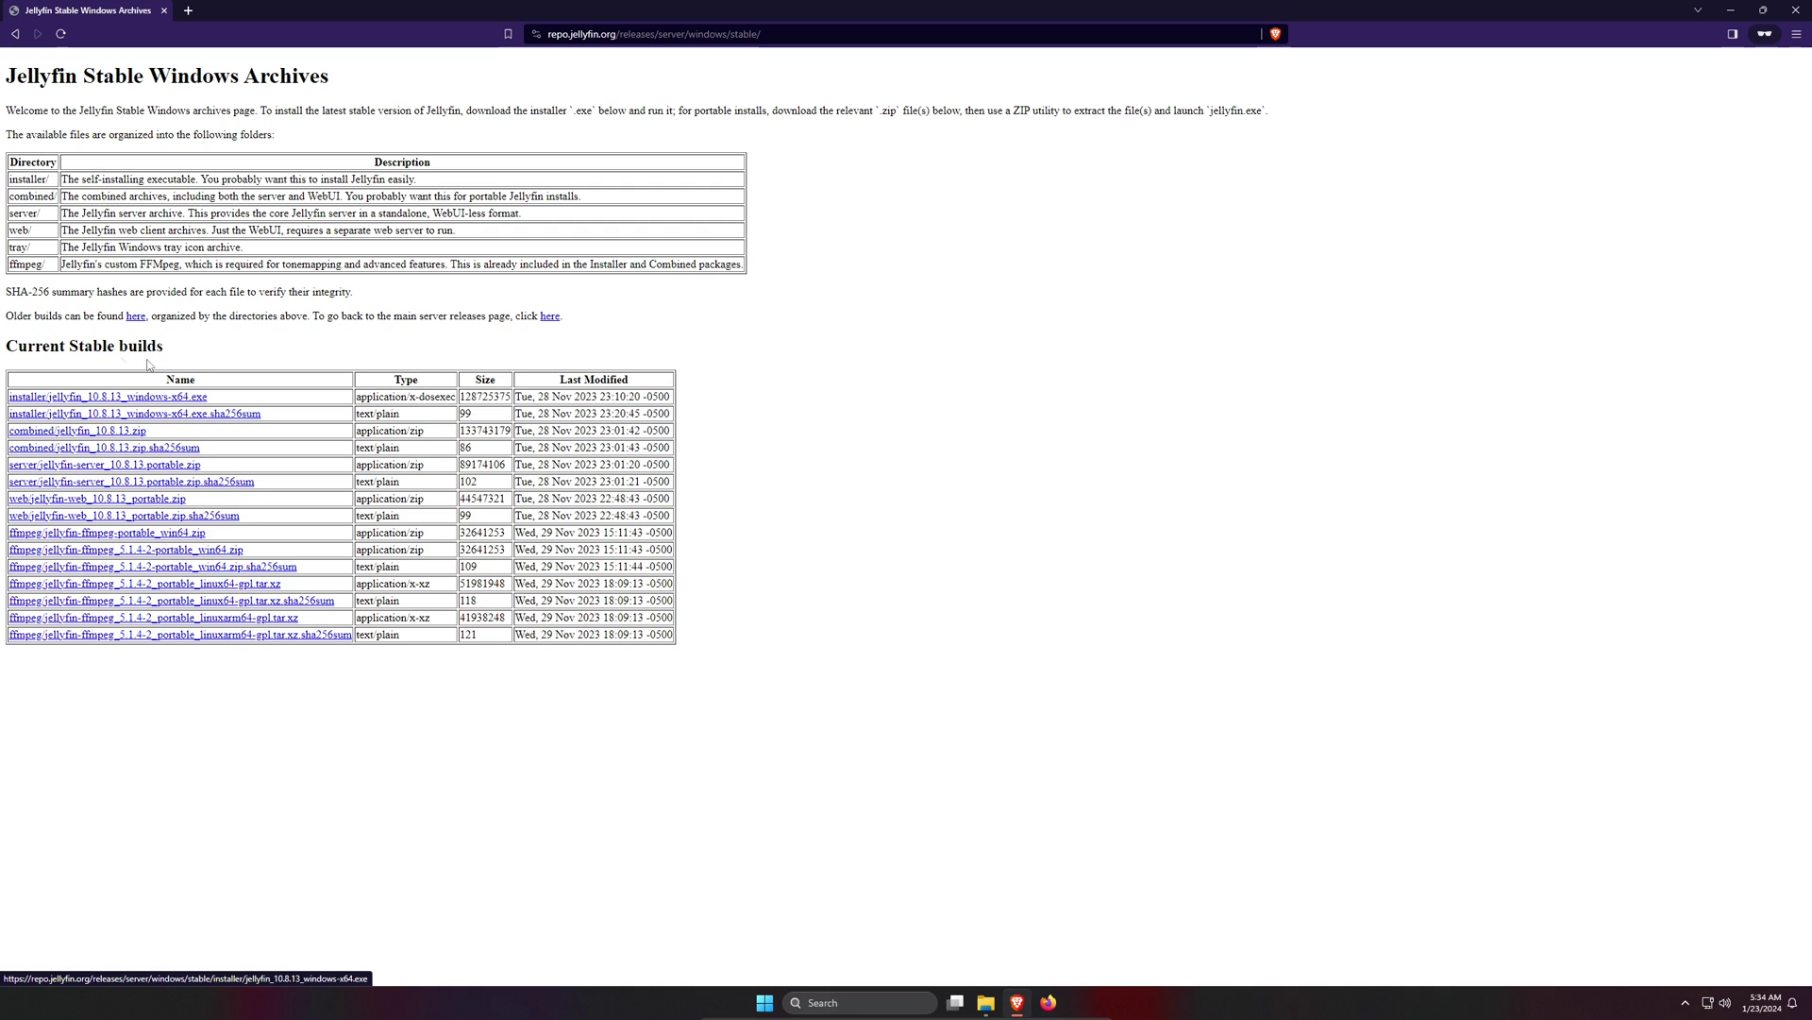
{"action": "left_click", "coordinate": [168, 398]}
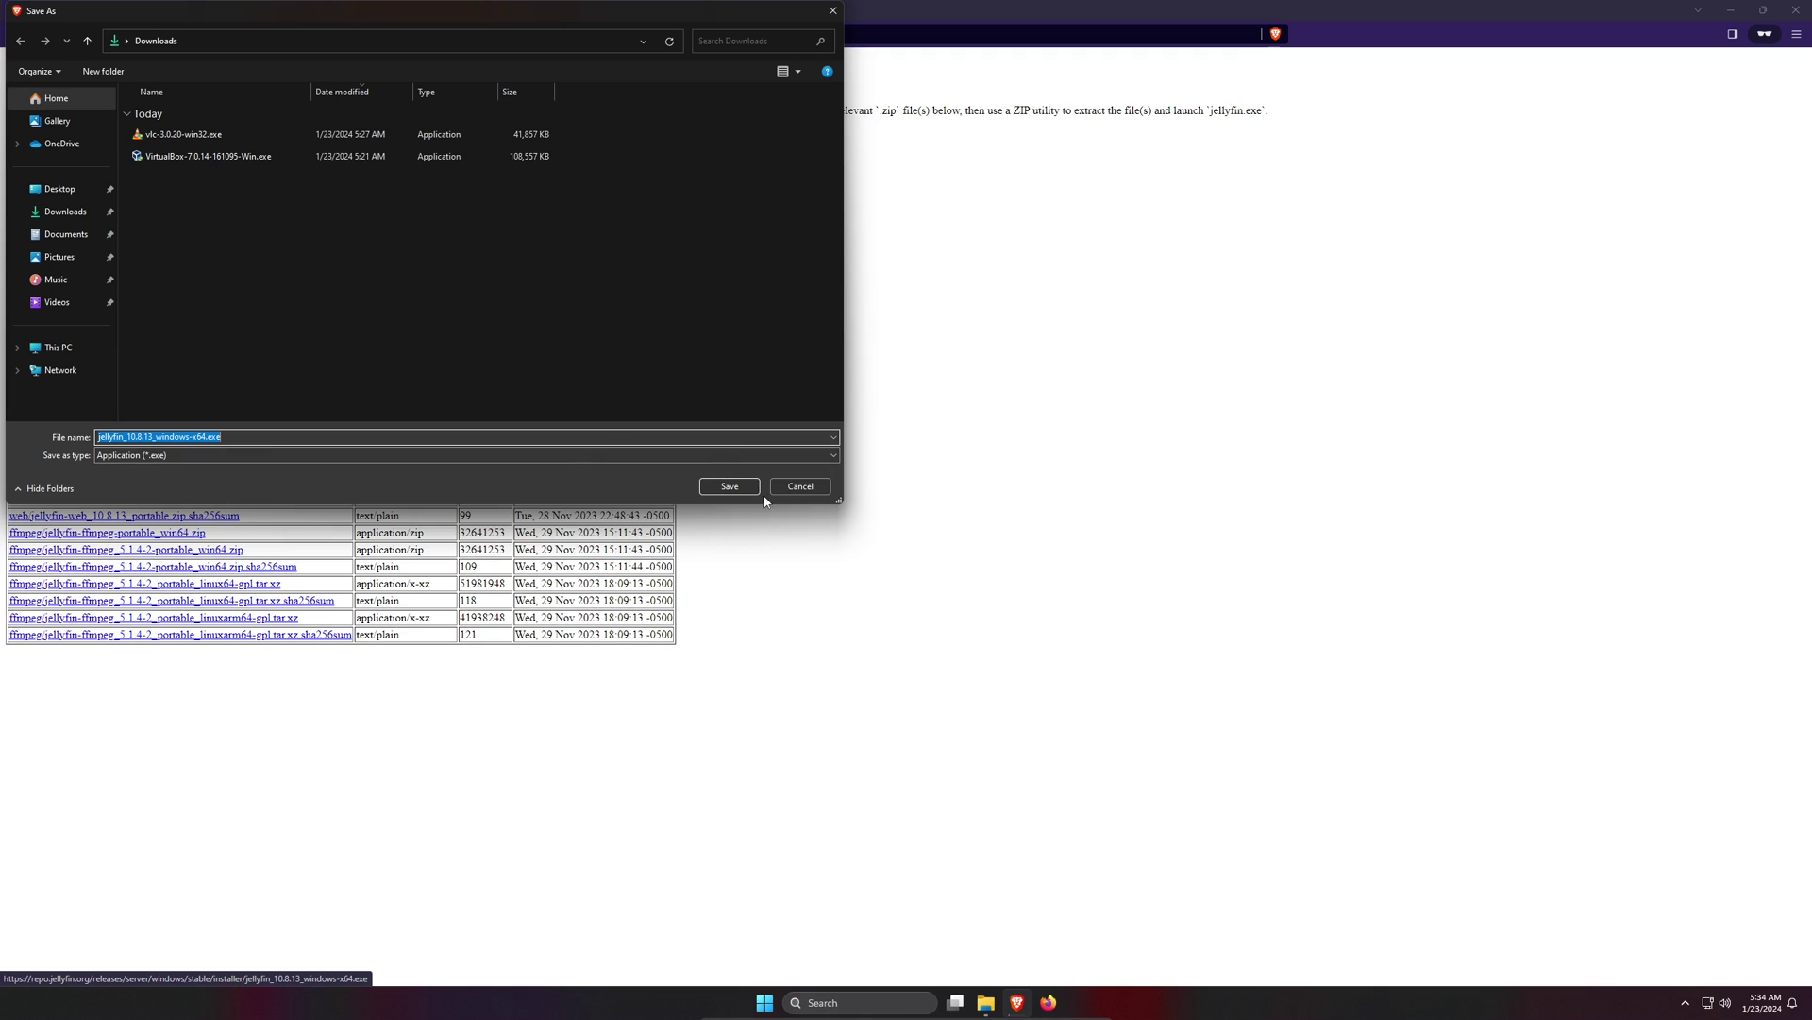
{"action": "left_click", "coordinate": [733, 486]}
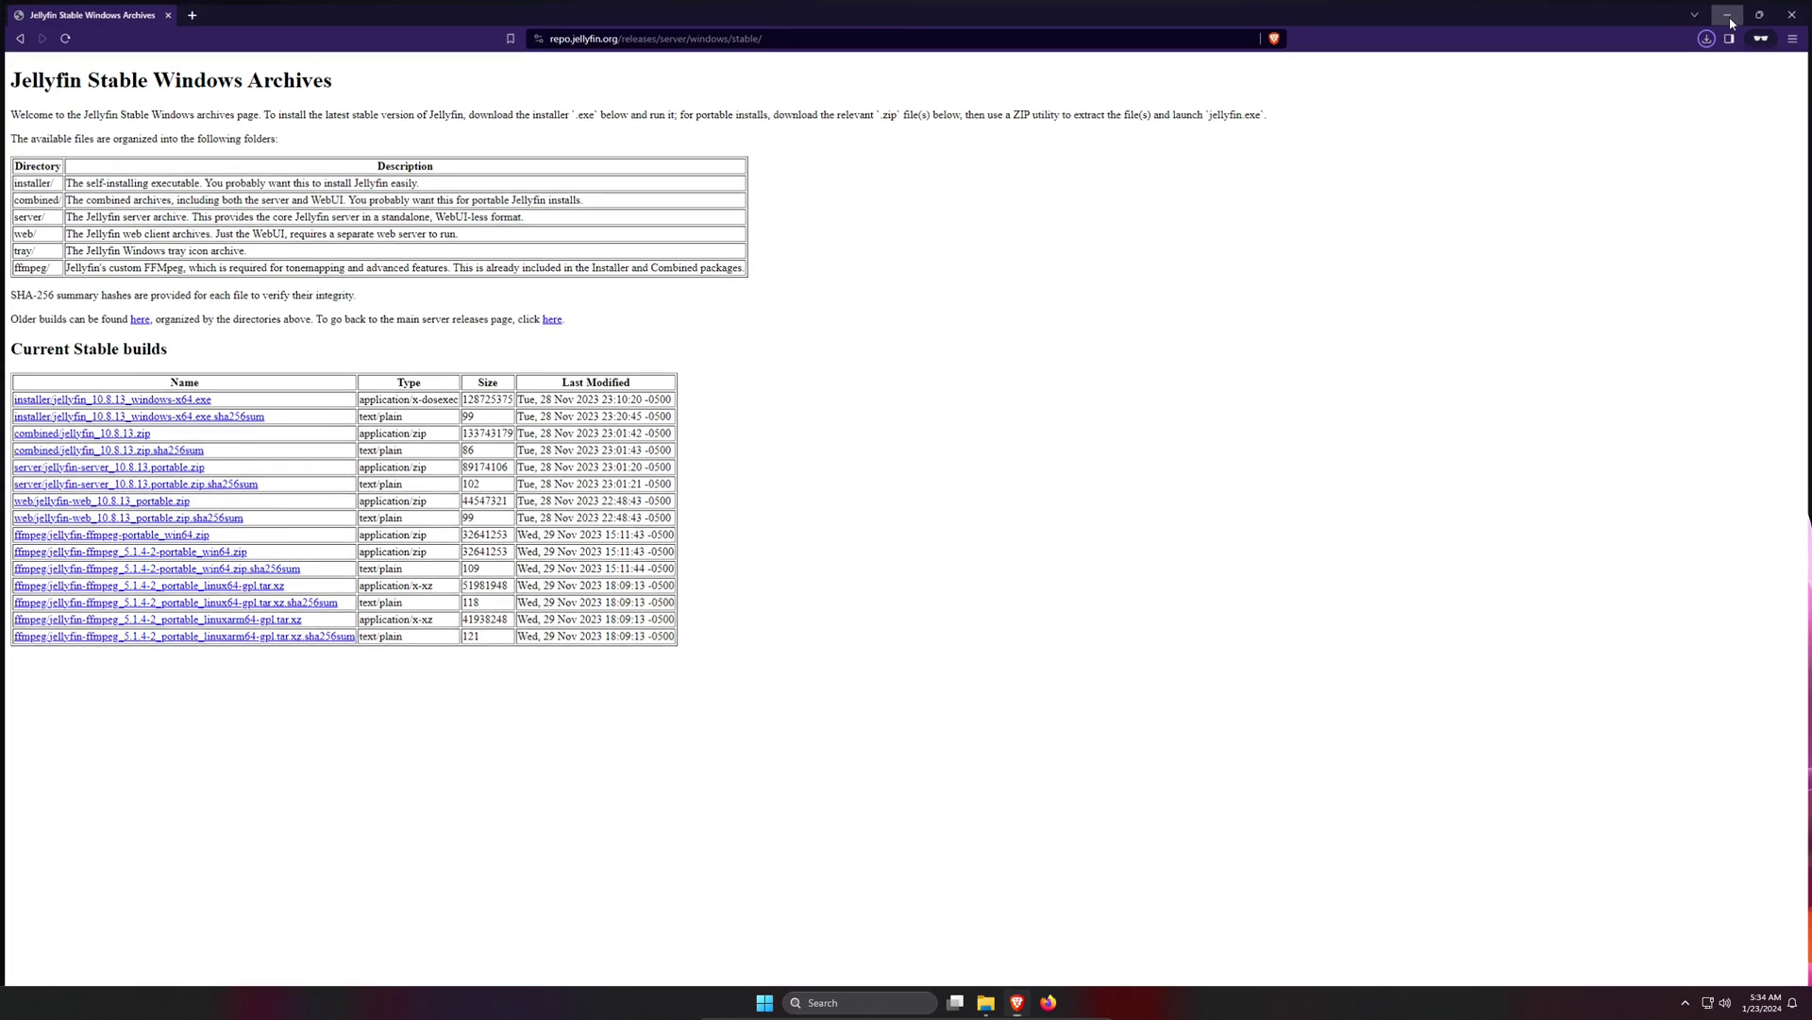
- Open Downloads in a new File Explorer tab and run jellyfin_10.8.13_windows-x64.exe
{"action": "left_click", "coordinate": [1728, 15]}
{"action": "left_click", "coordinate": [985, 1004]}
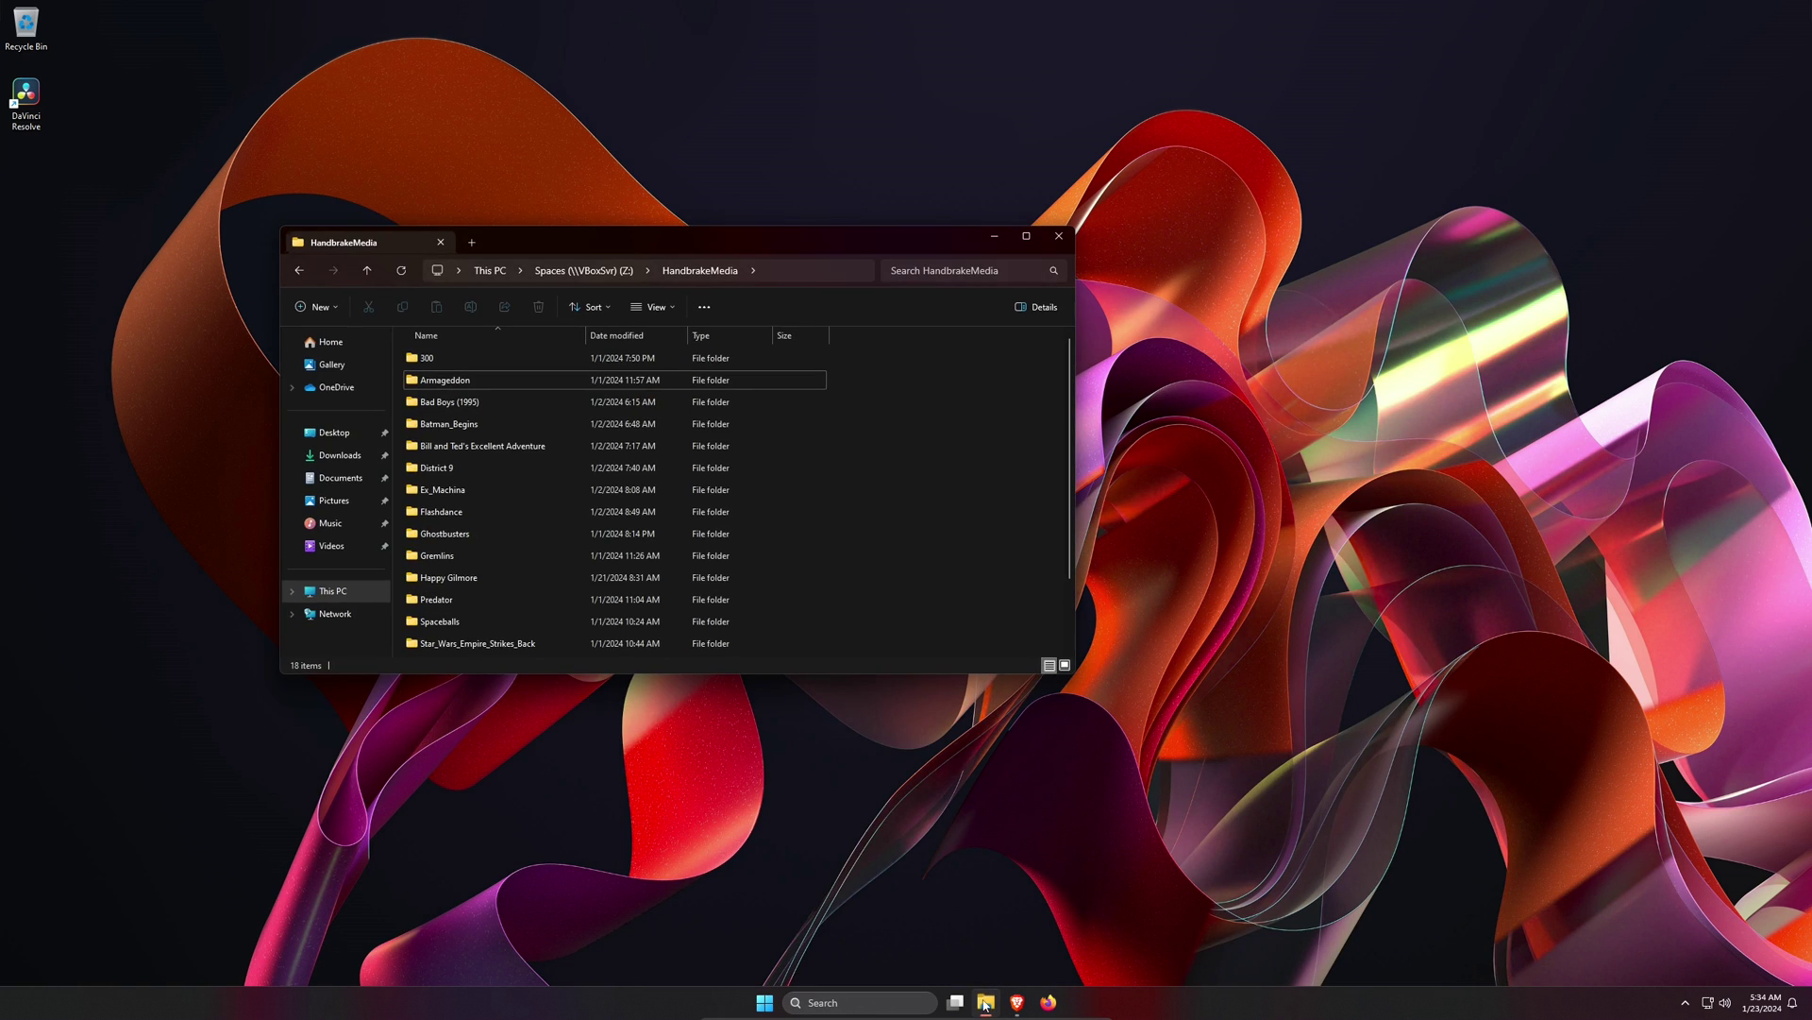
{"action": "right_click", "coordinate": [348, 459]}
{"action": "left_click", "coordinate": [418, 505]}
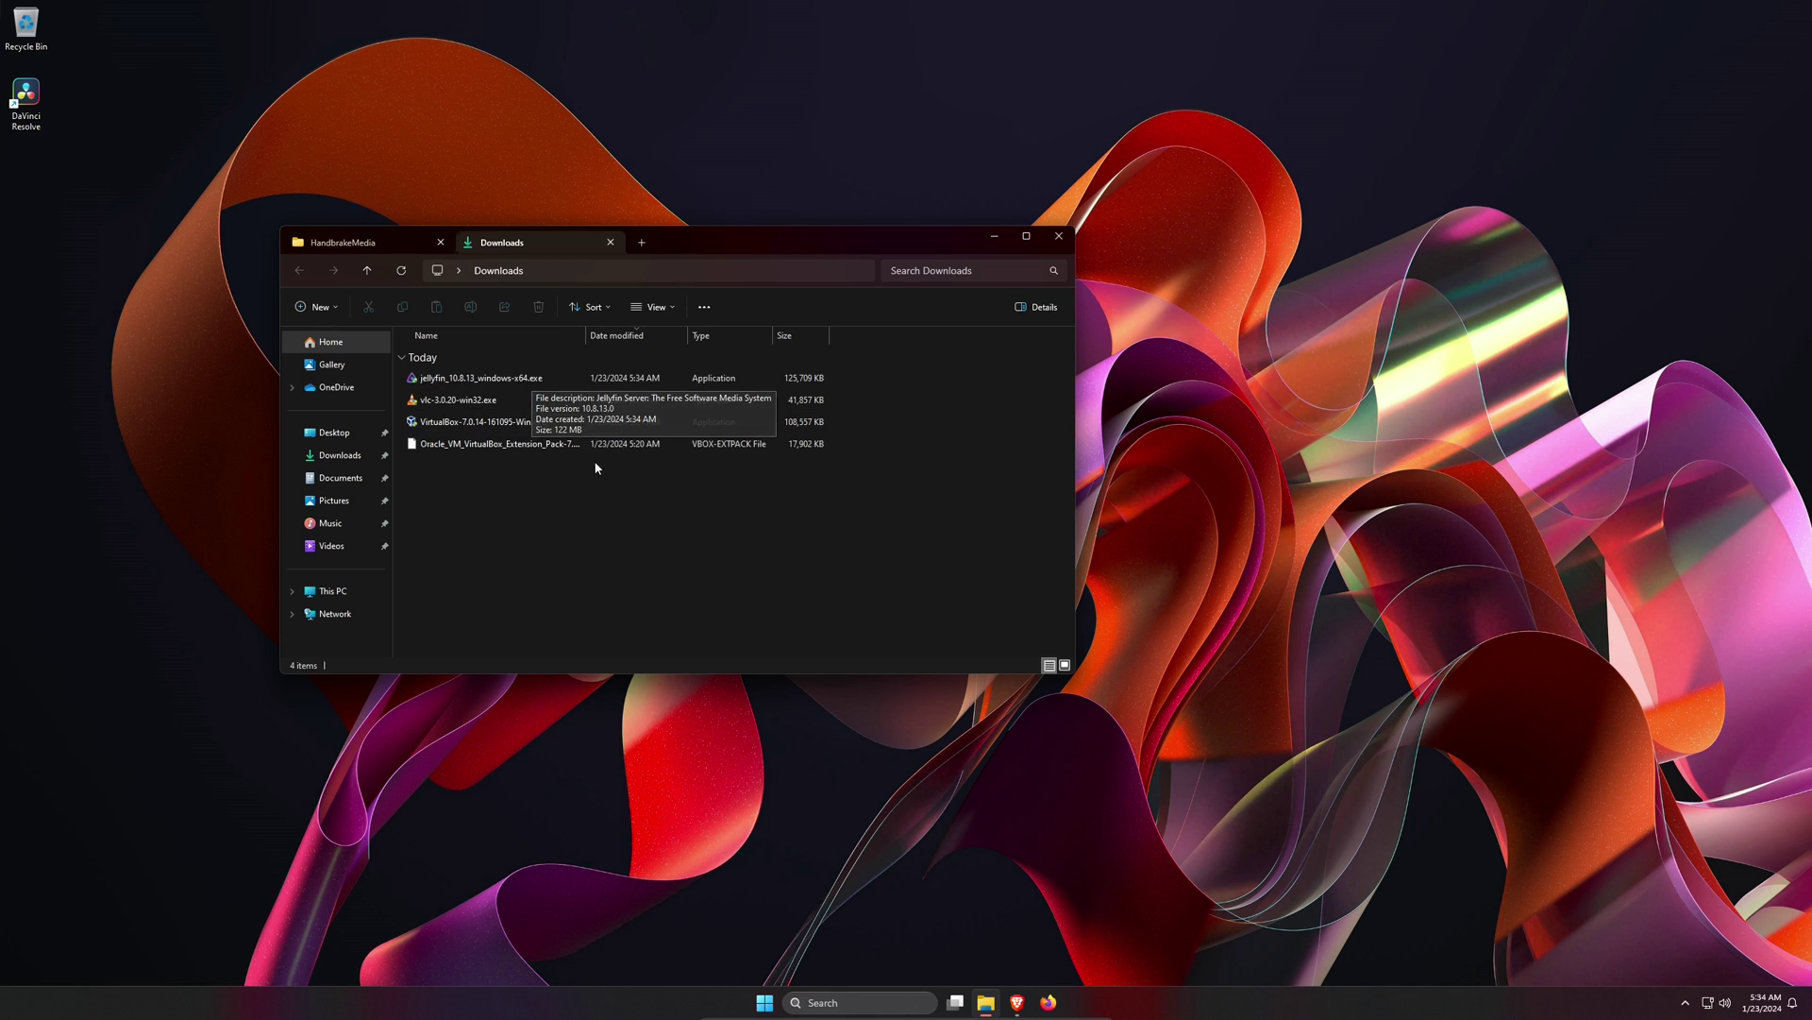
{"action": "double_click", "coordinate": [518, 383]}
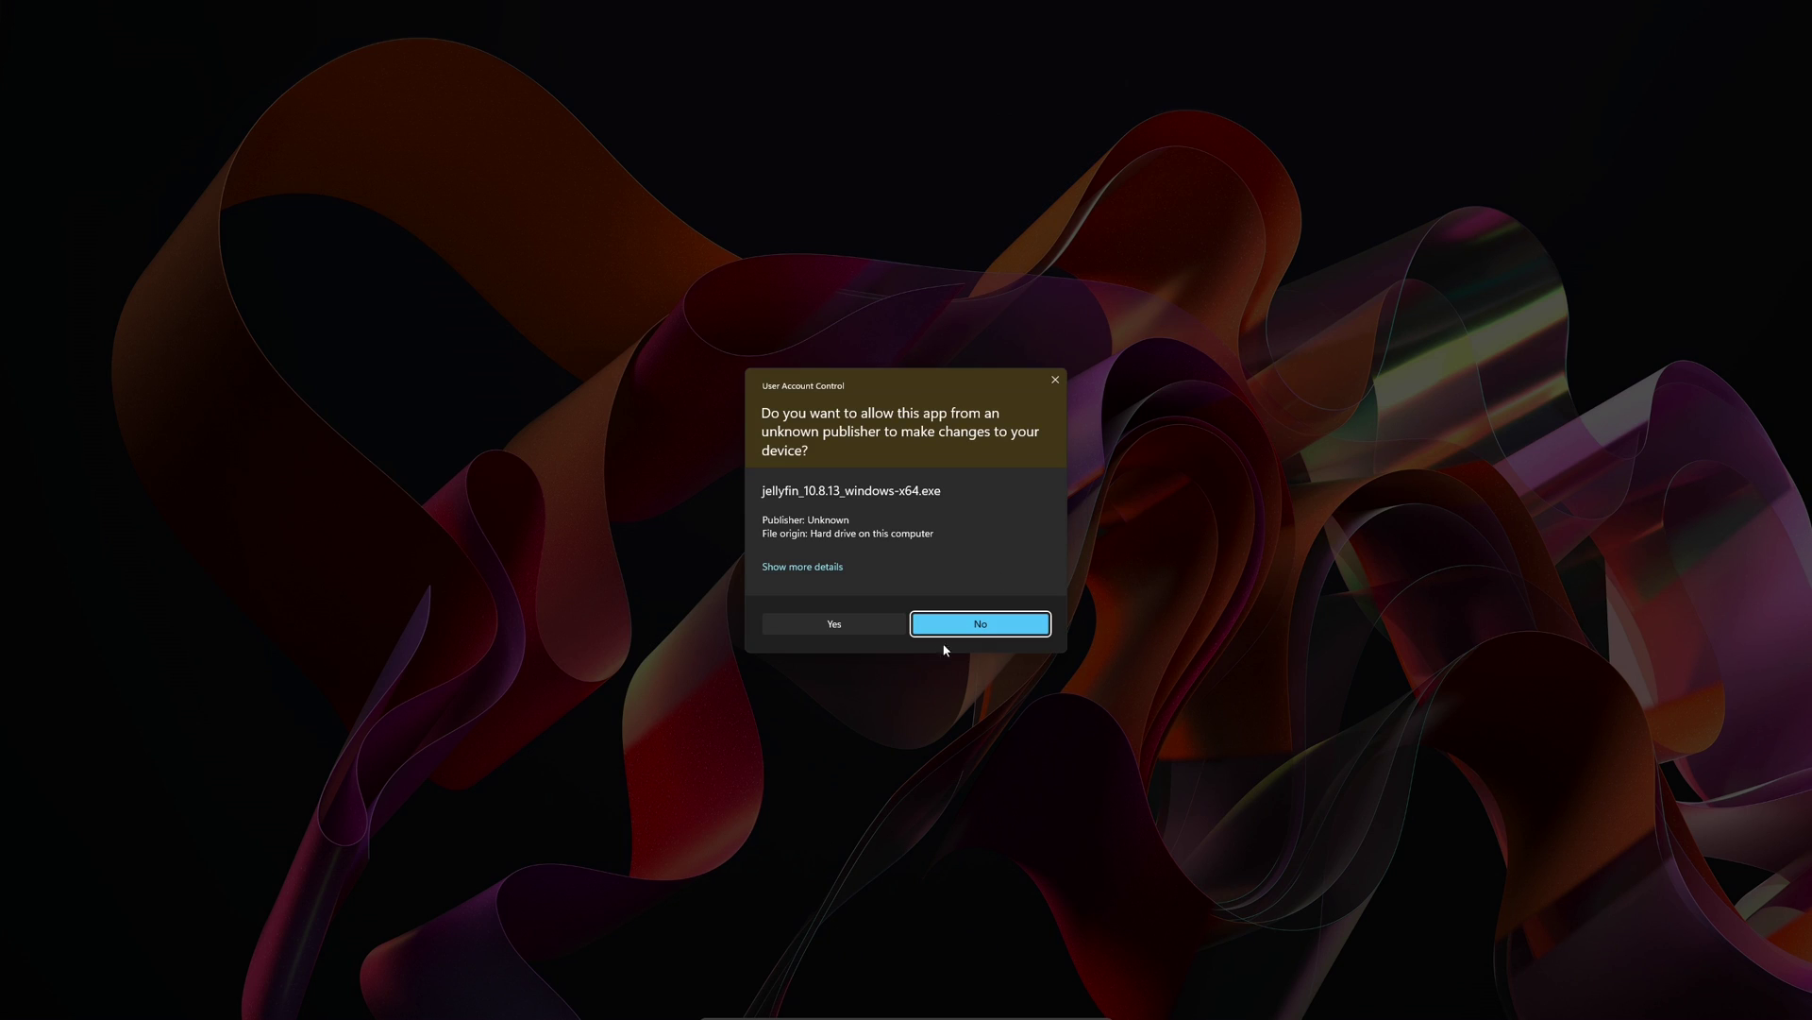
- Install Jellyfin Server 10.8.13 as a Basic Install with the default install and data folders
{"action": "left_click", "coordinate": [848, 622]}
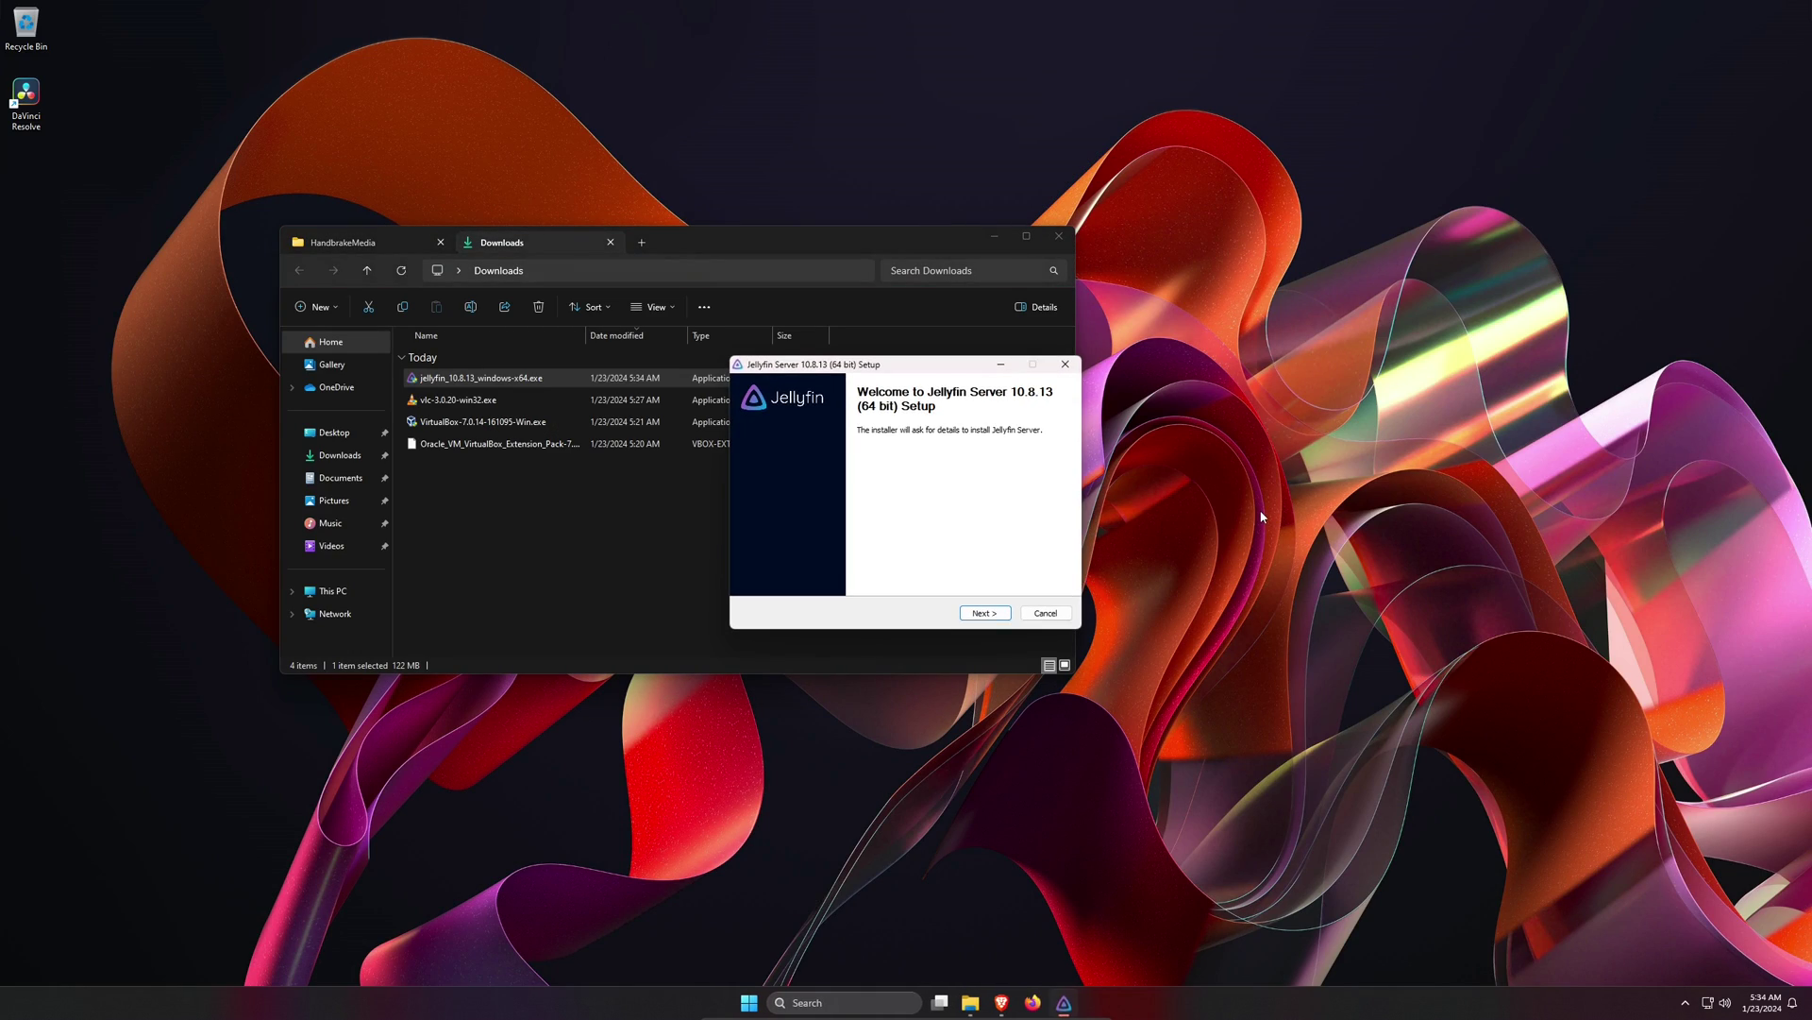
{"action": "left_click", "coordinate": [1006, 614]}
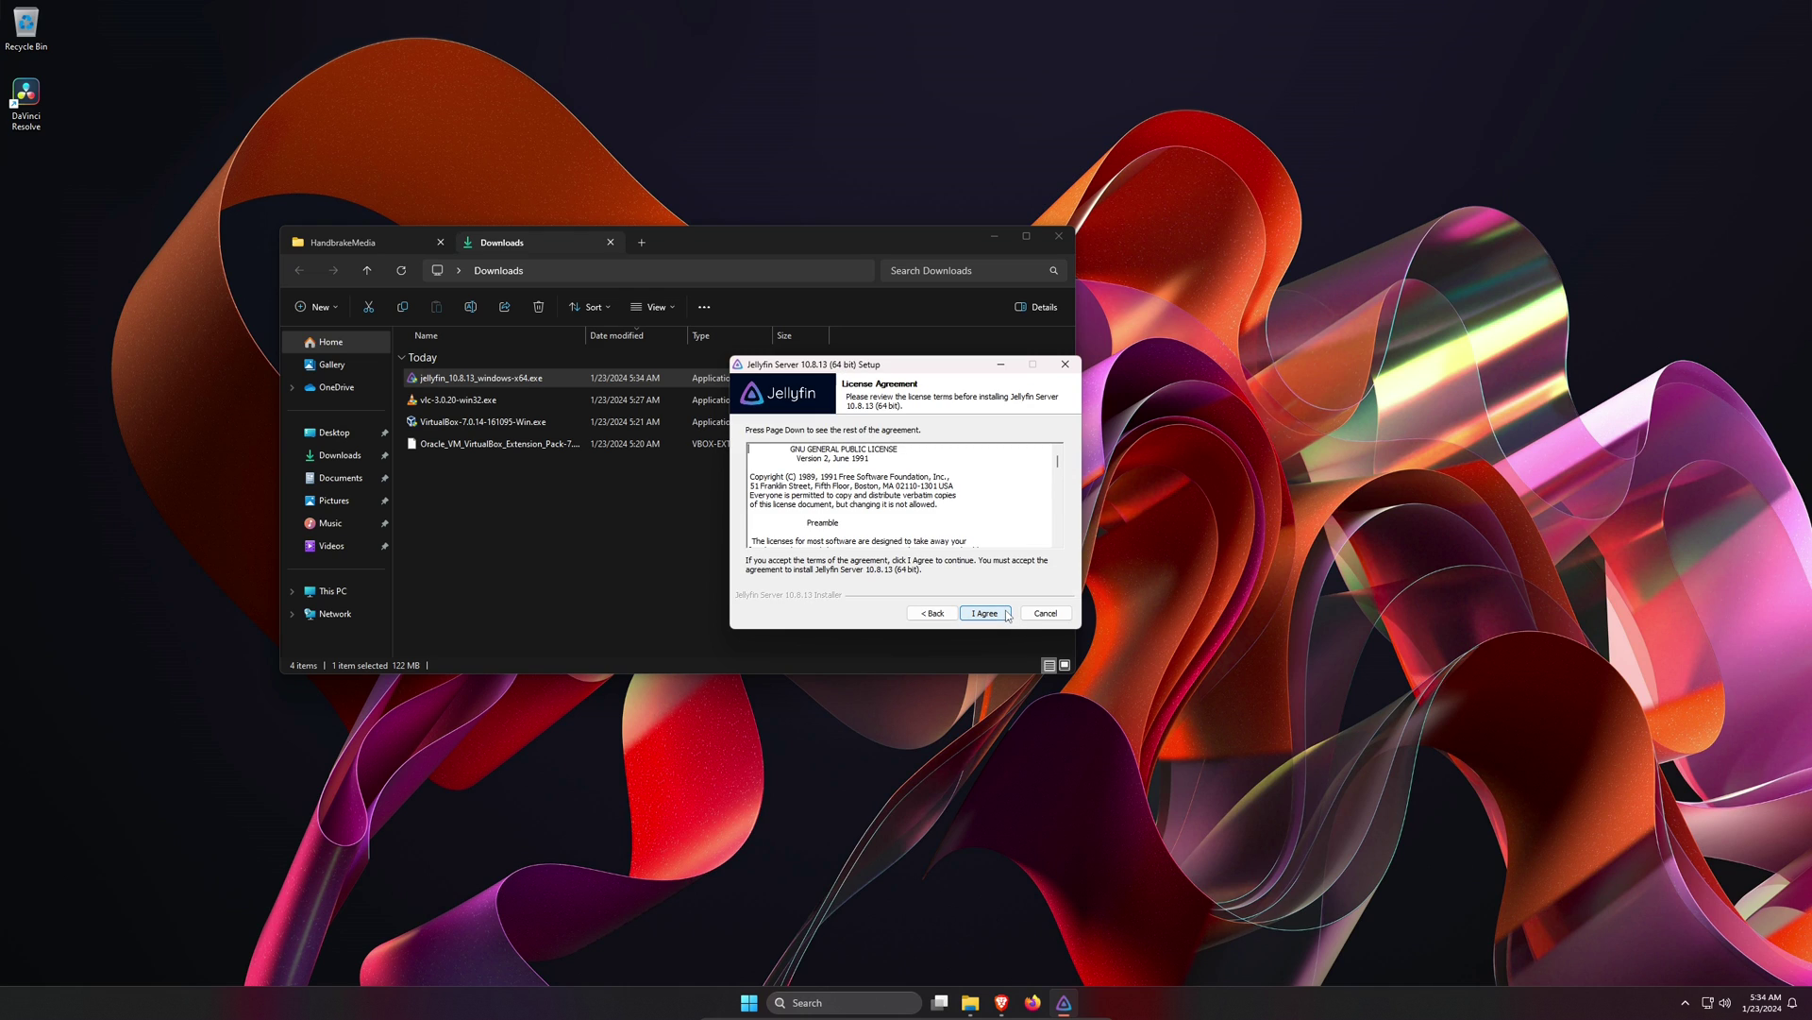
{"action": "left_click", "coordinate": [1006, 615]}
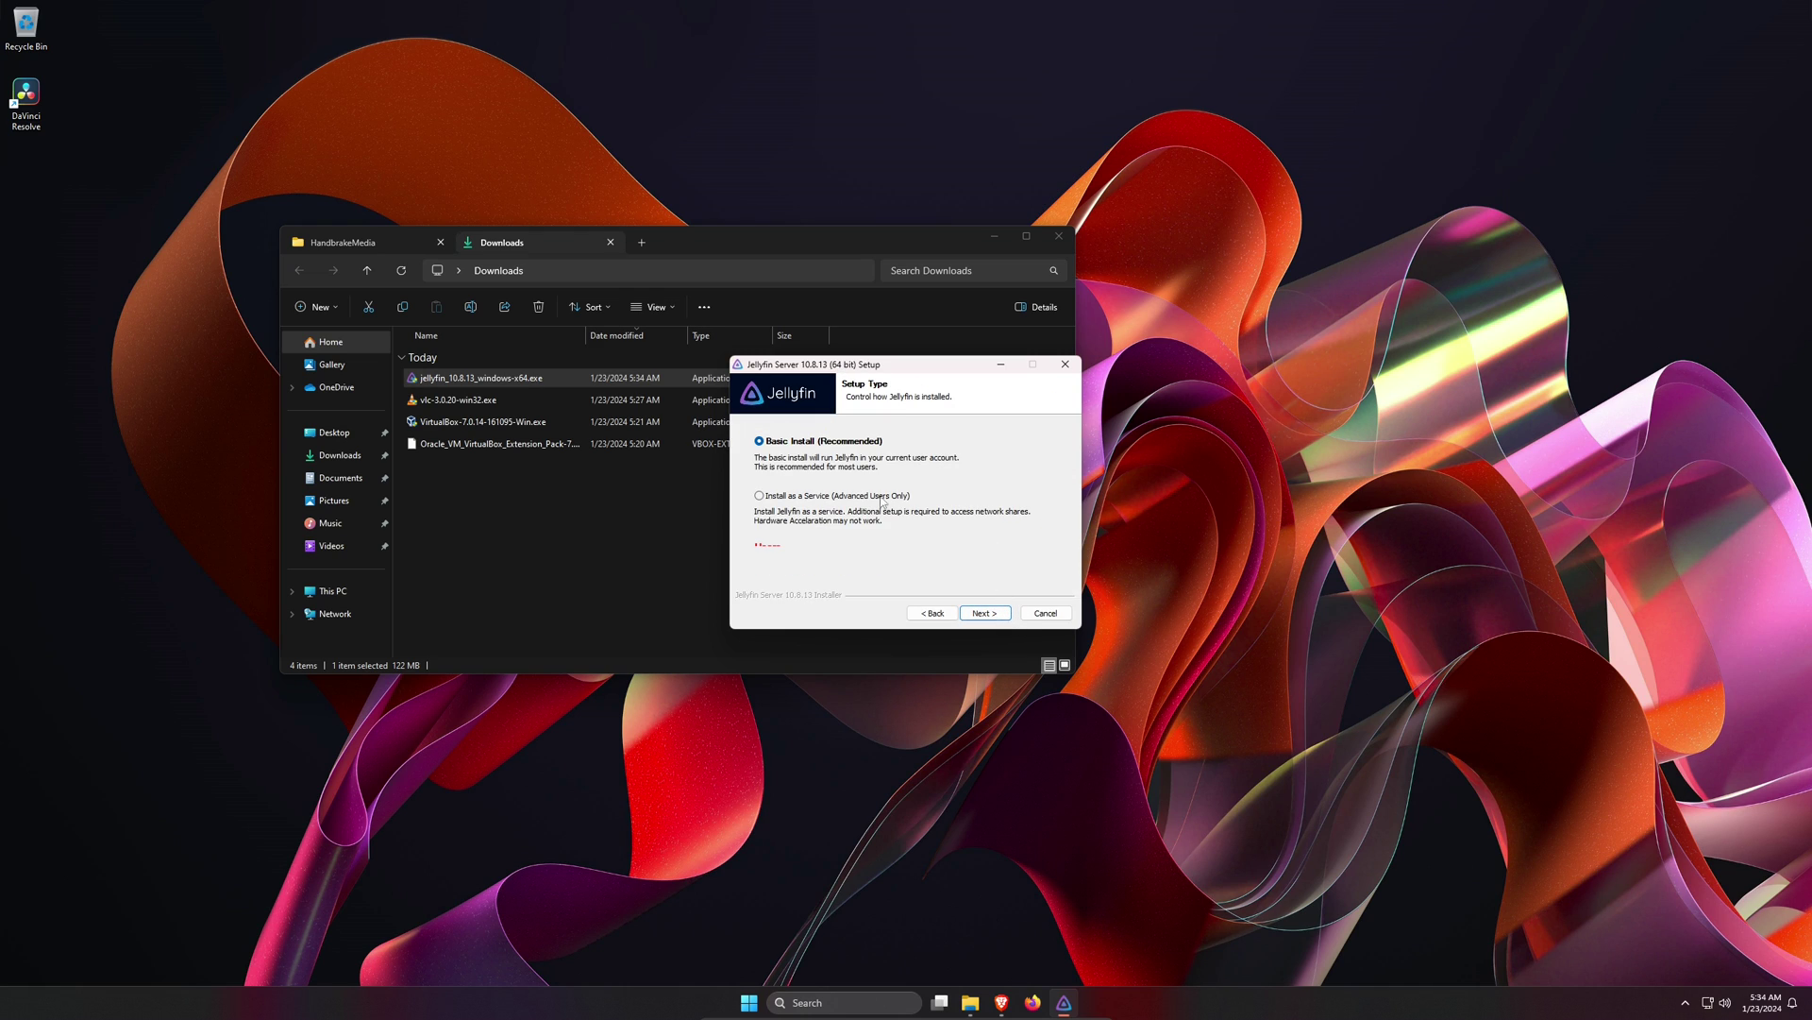
{"action": "left_click", "coordinate": [997, 235]}
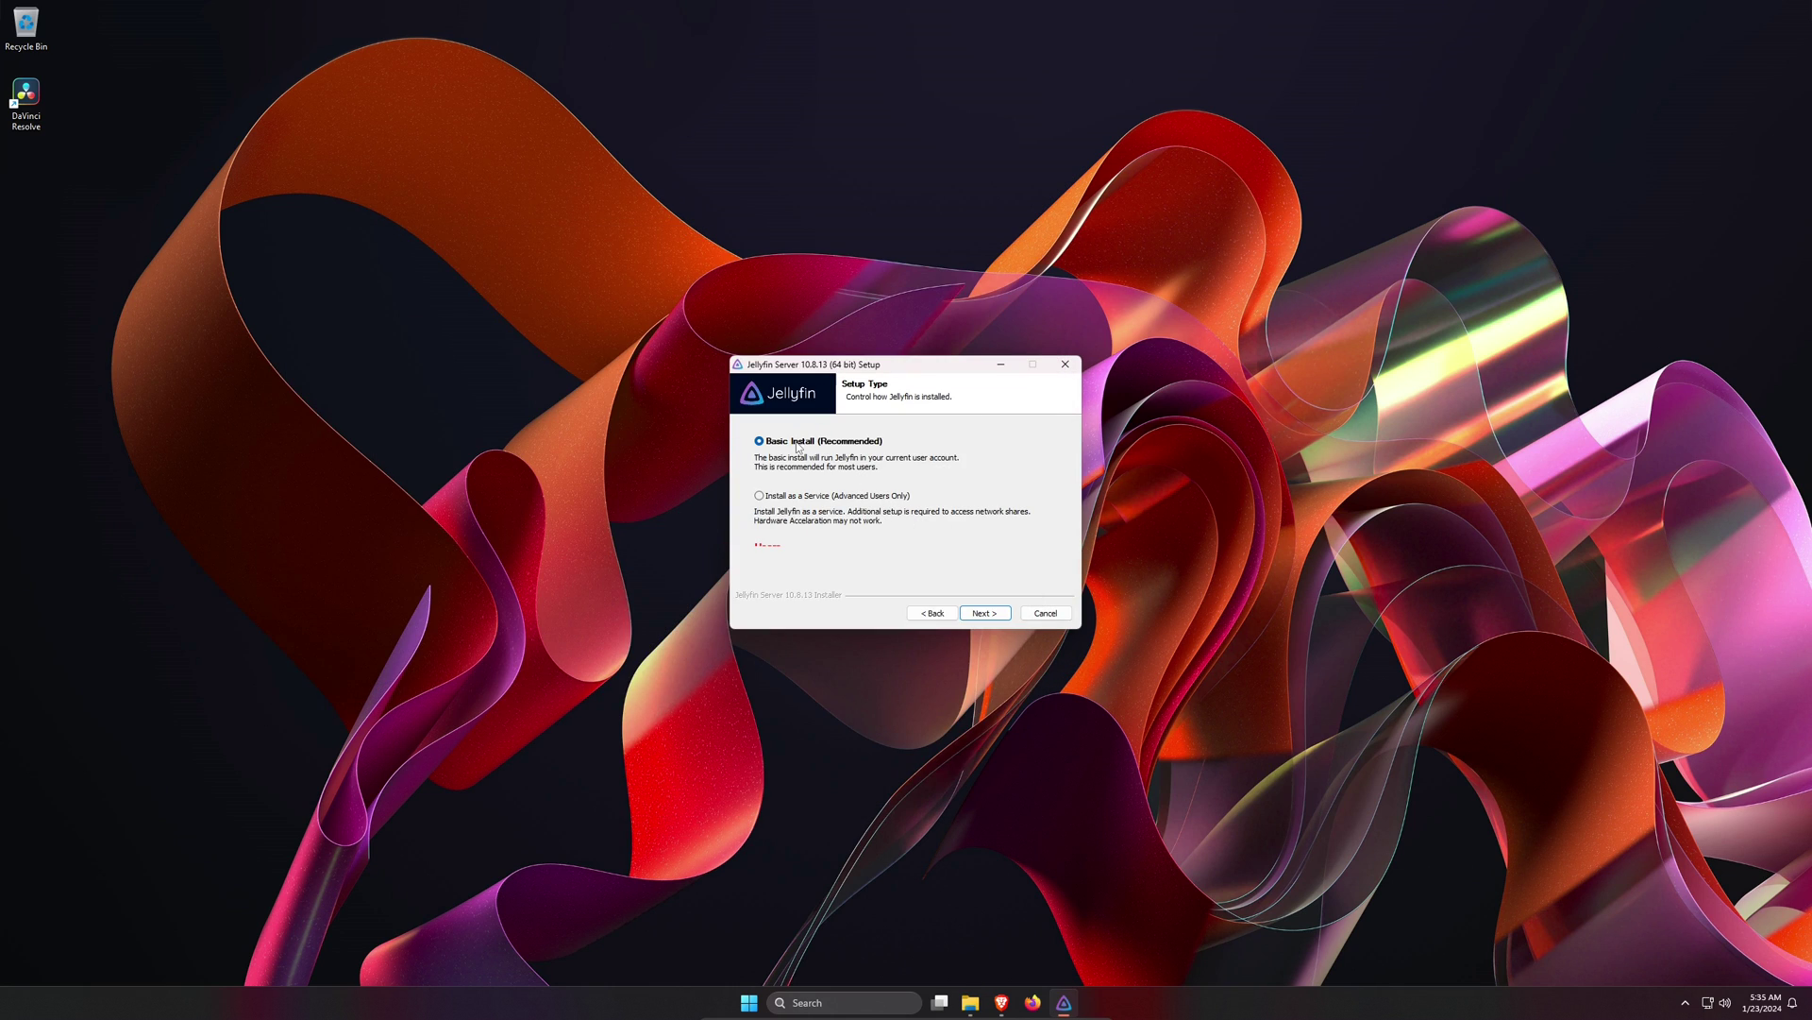
{"action": "left_click", "coordinate": [995, 613]}
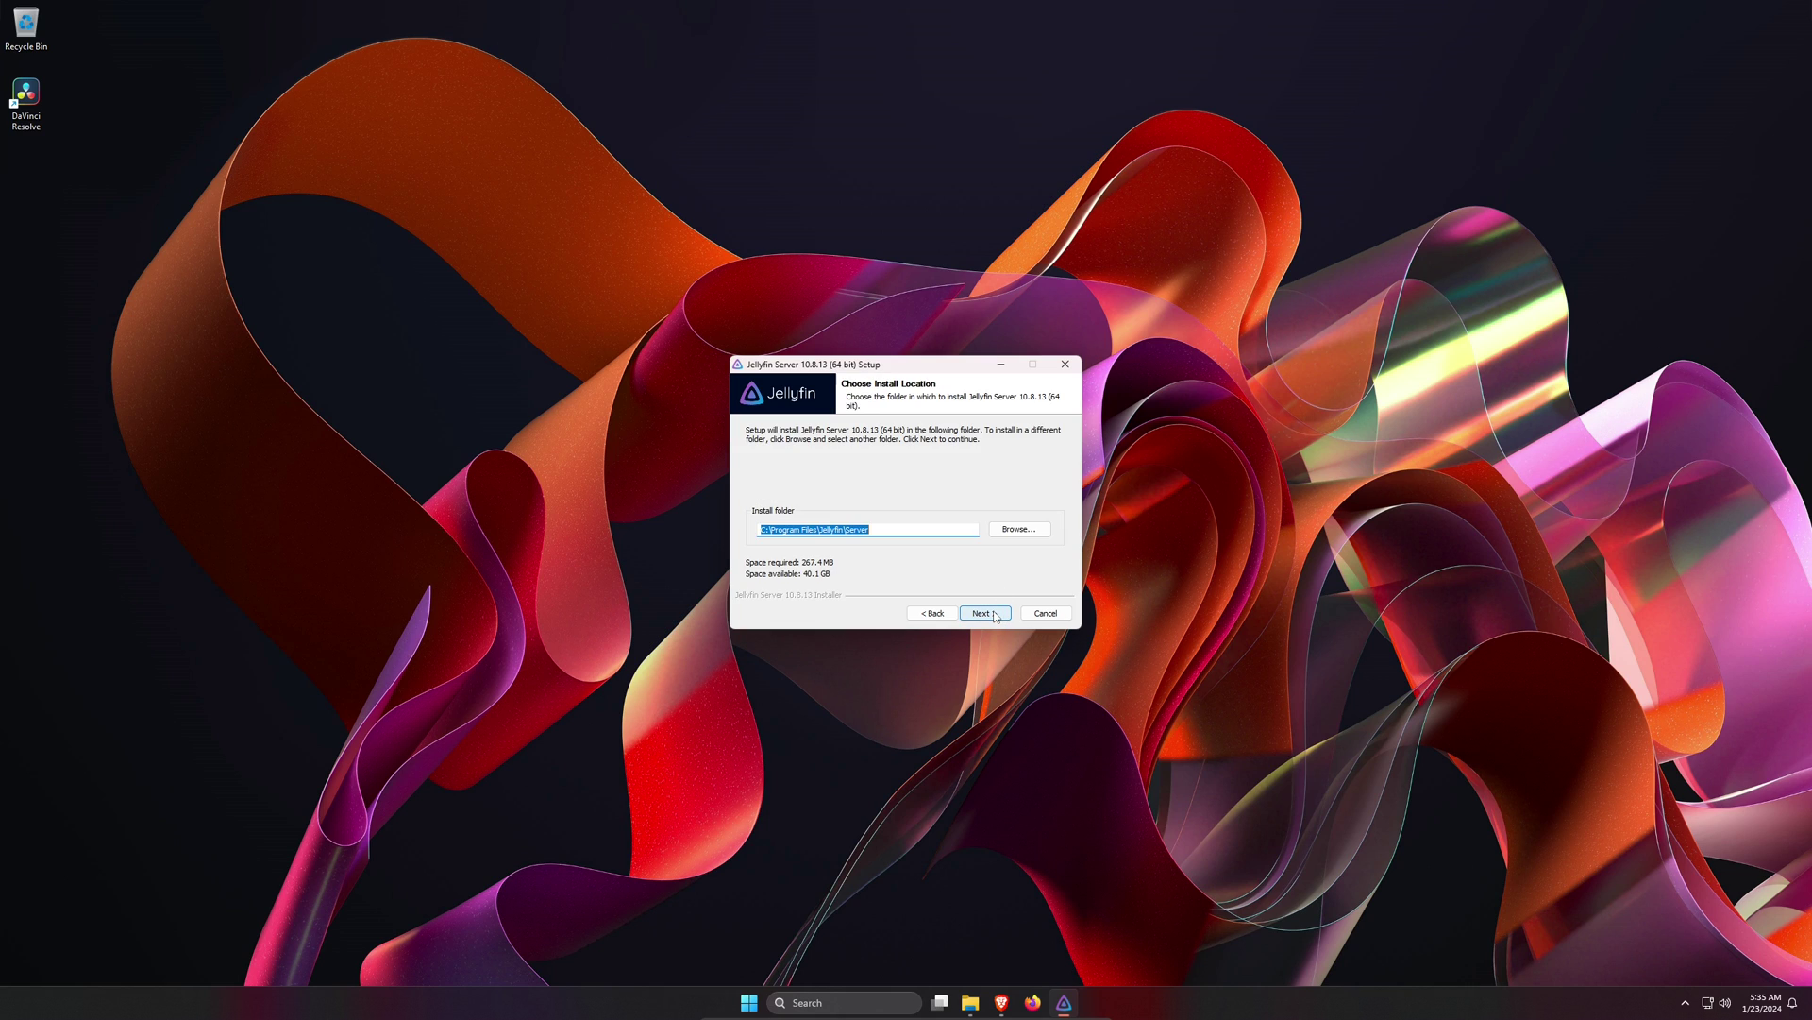
{"action": "left_click", "coordinate": [993, 615]}
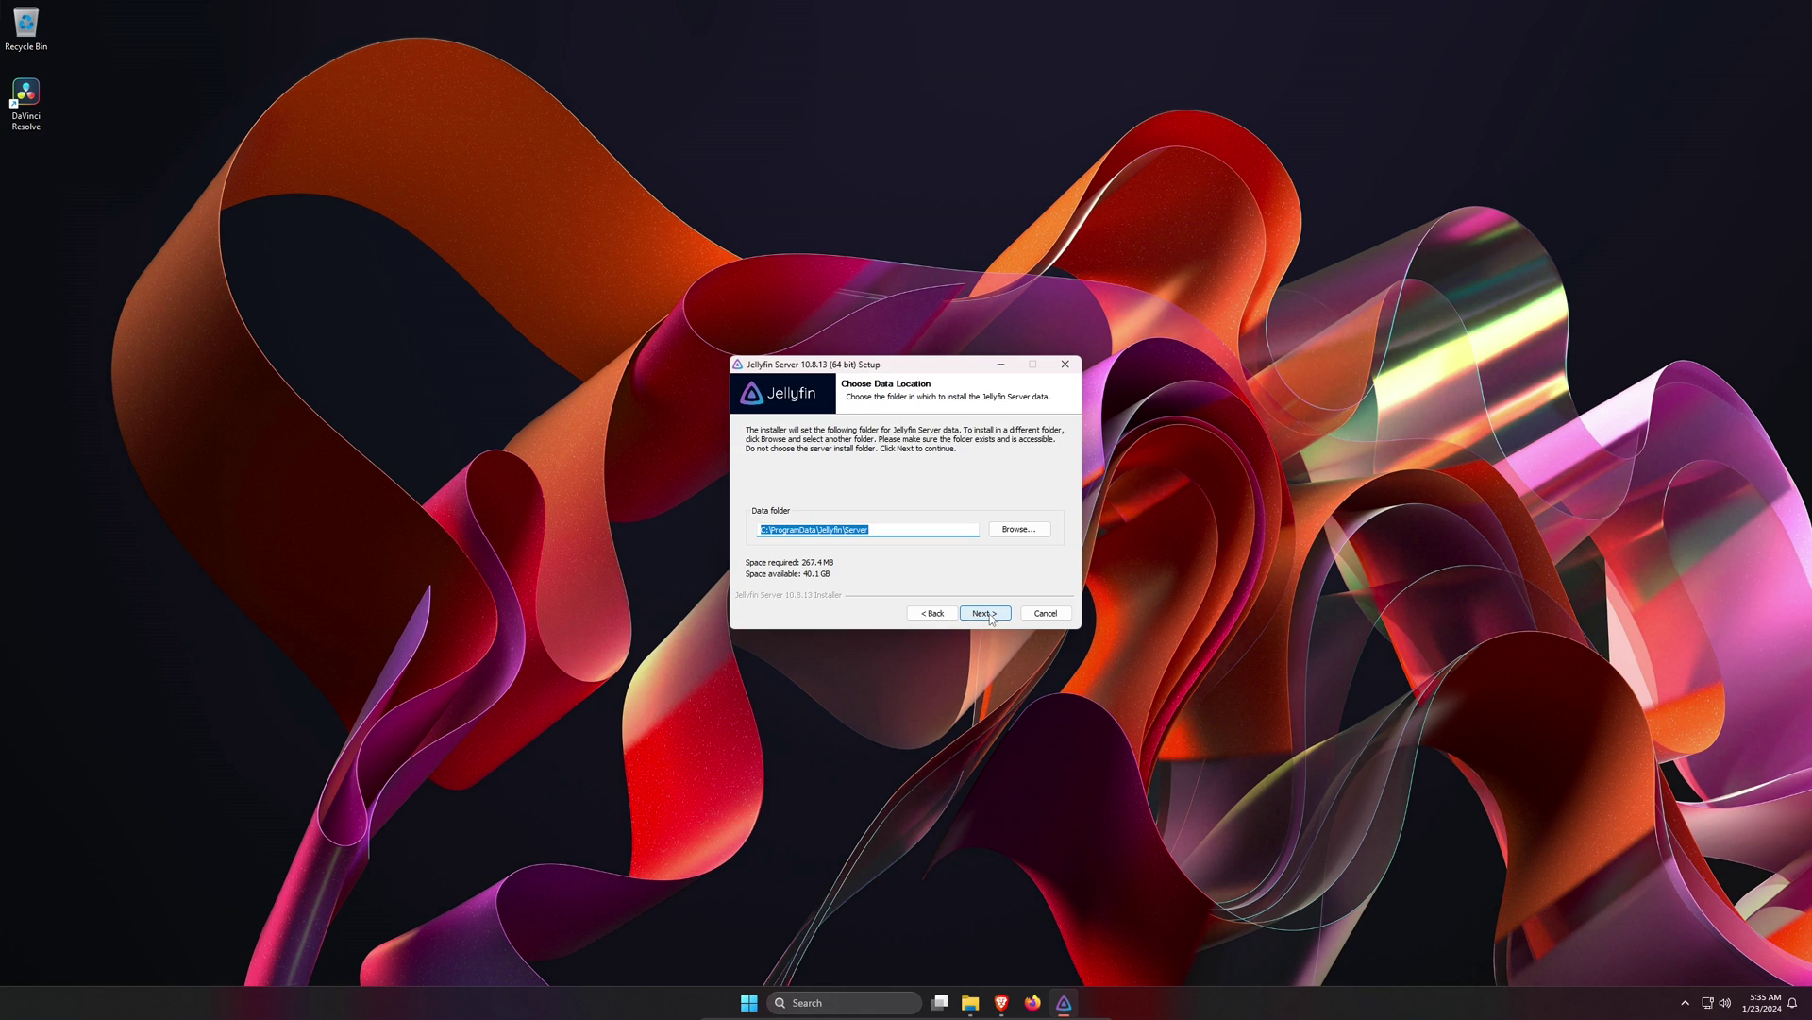
{"action": "left_click", "coordinate": [991, 618]}
{"action": "left_click", "coordinate": [986, 613]}
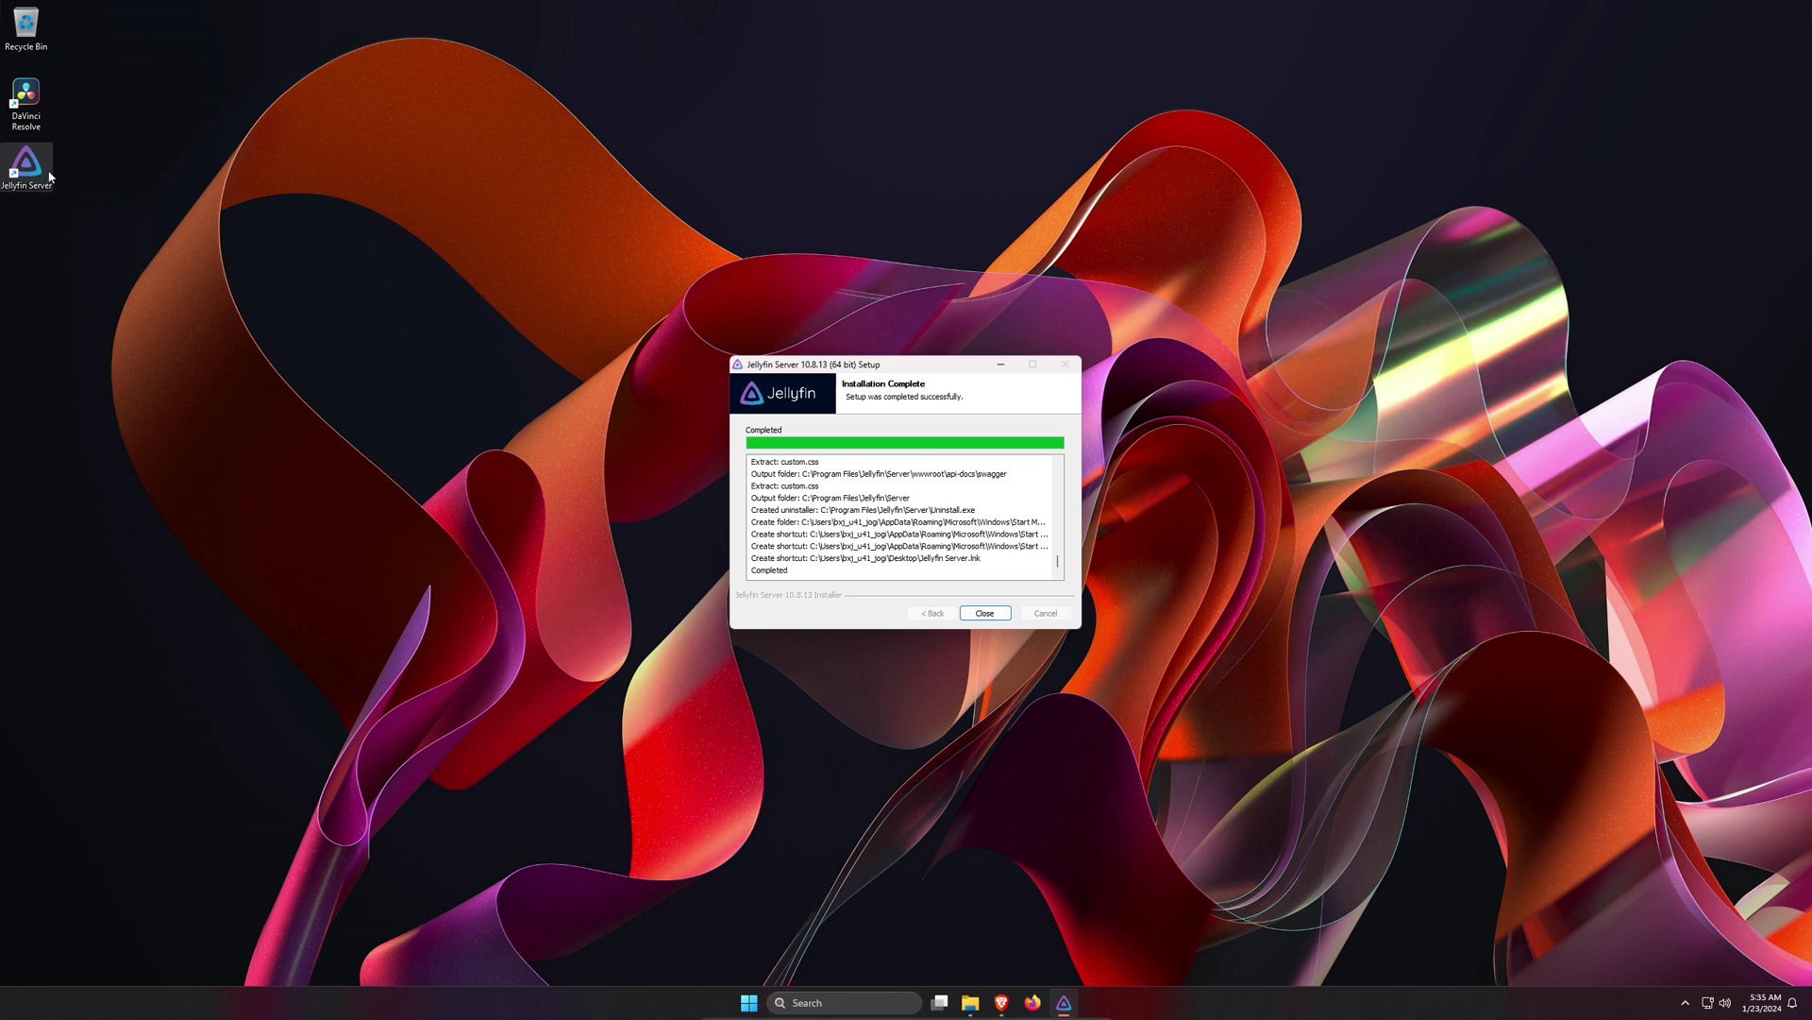
{"action": "left_click", "coordinate": [984, 614]}
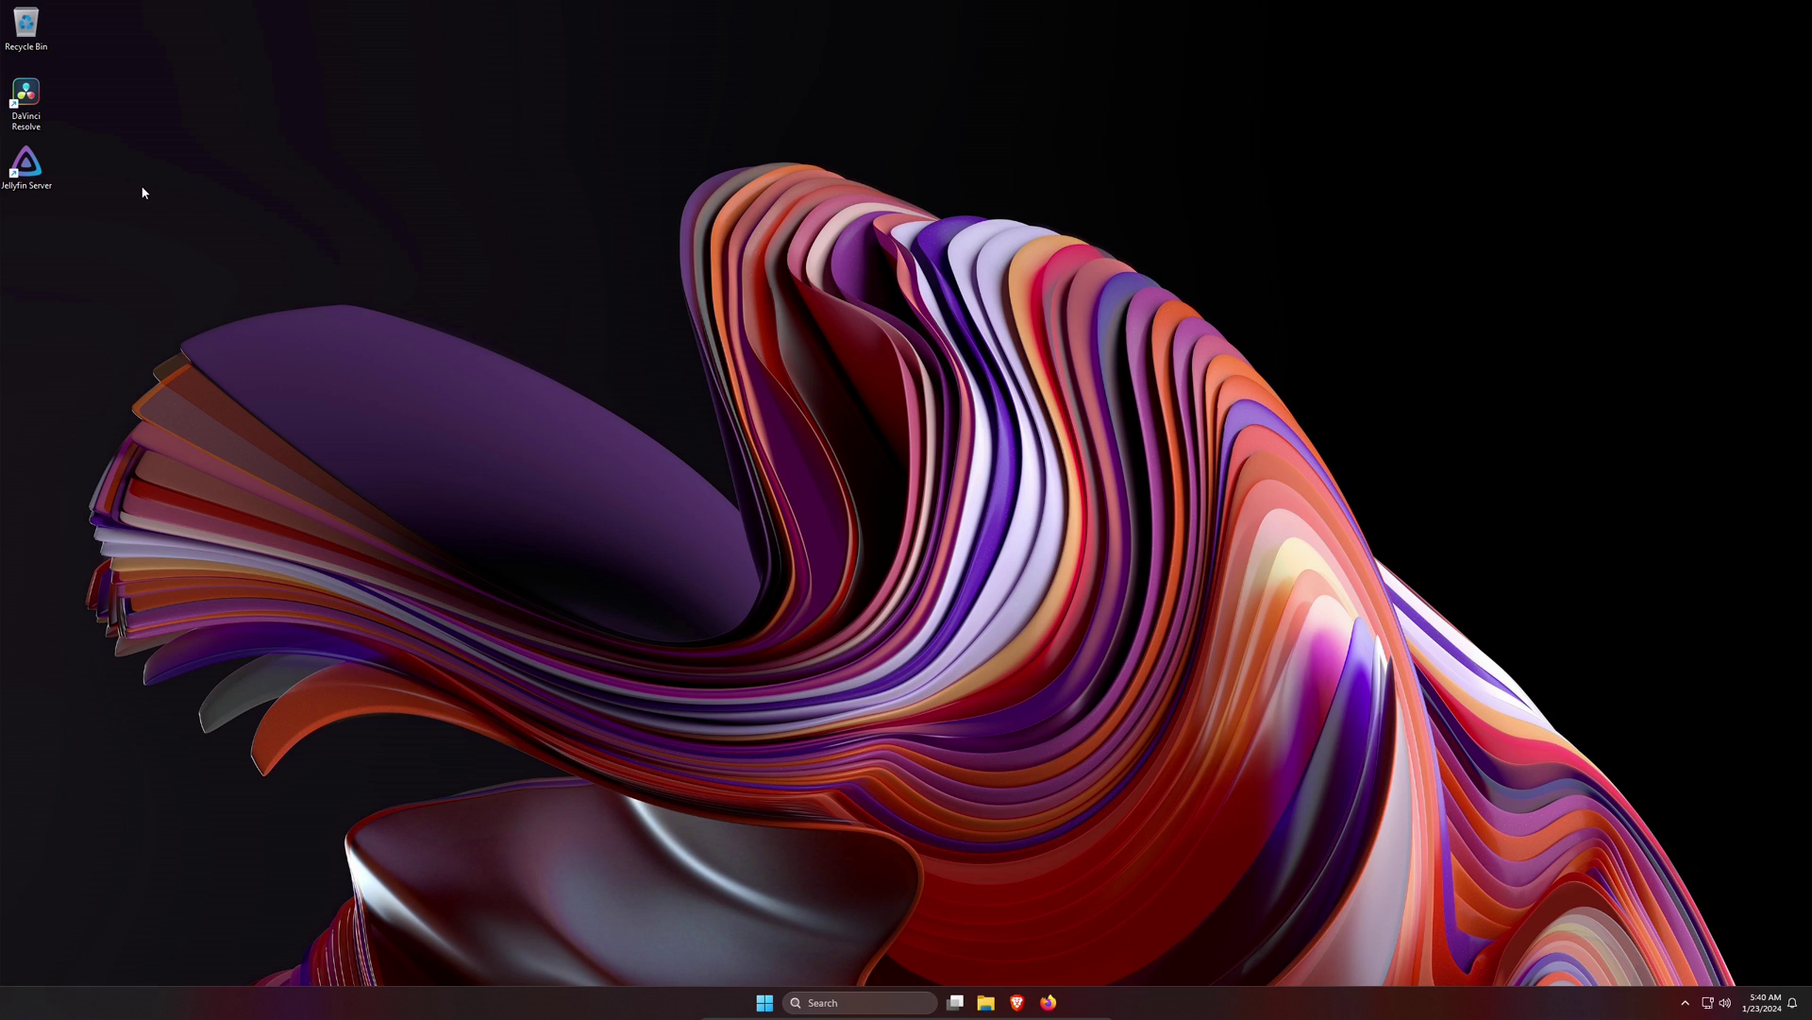
- Open Jellyfin from its system-tray icon to reach the welcome wizard at localhost:8096
{"action": "left_click", "coordinate": [40, 166]}
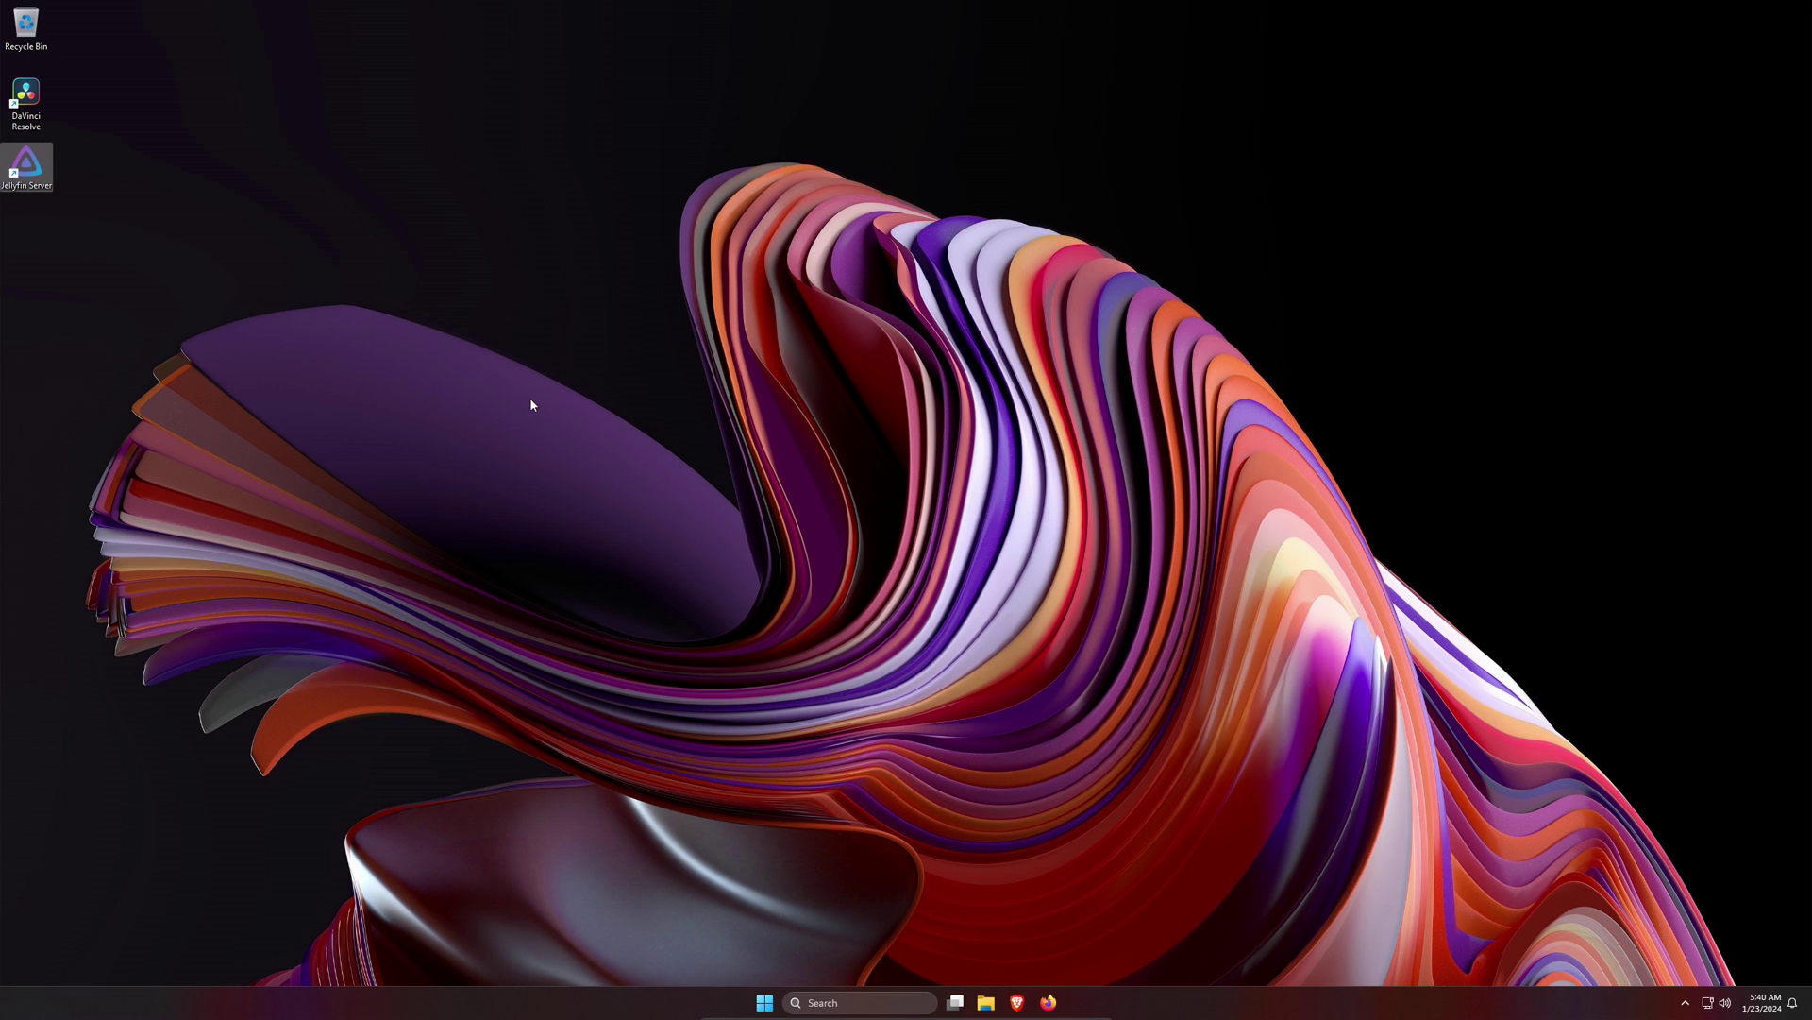
{"action": "left_click", "coordinate": [711, 460]}
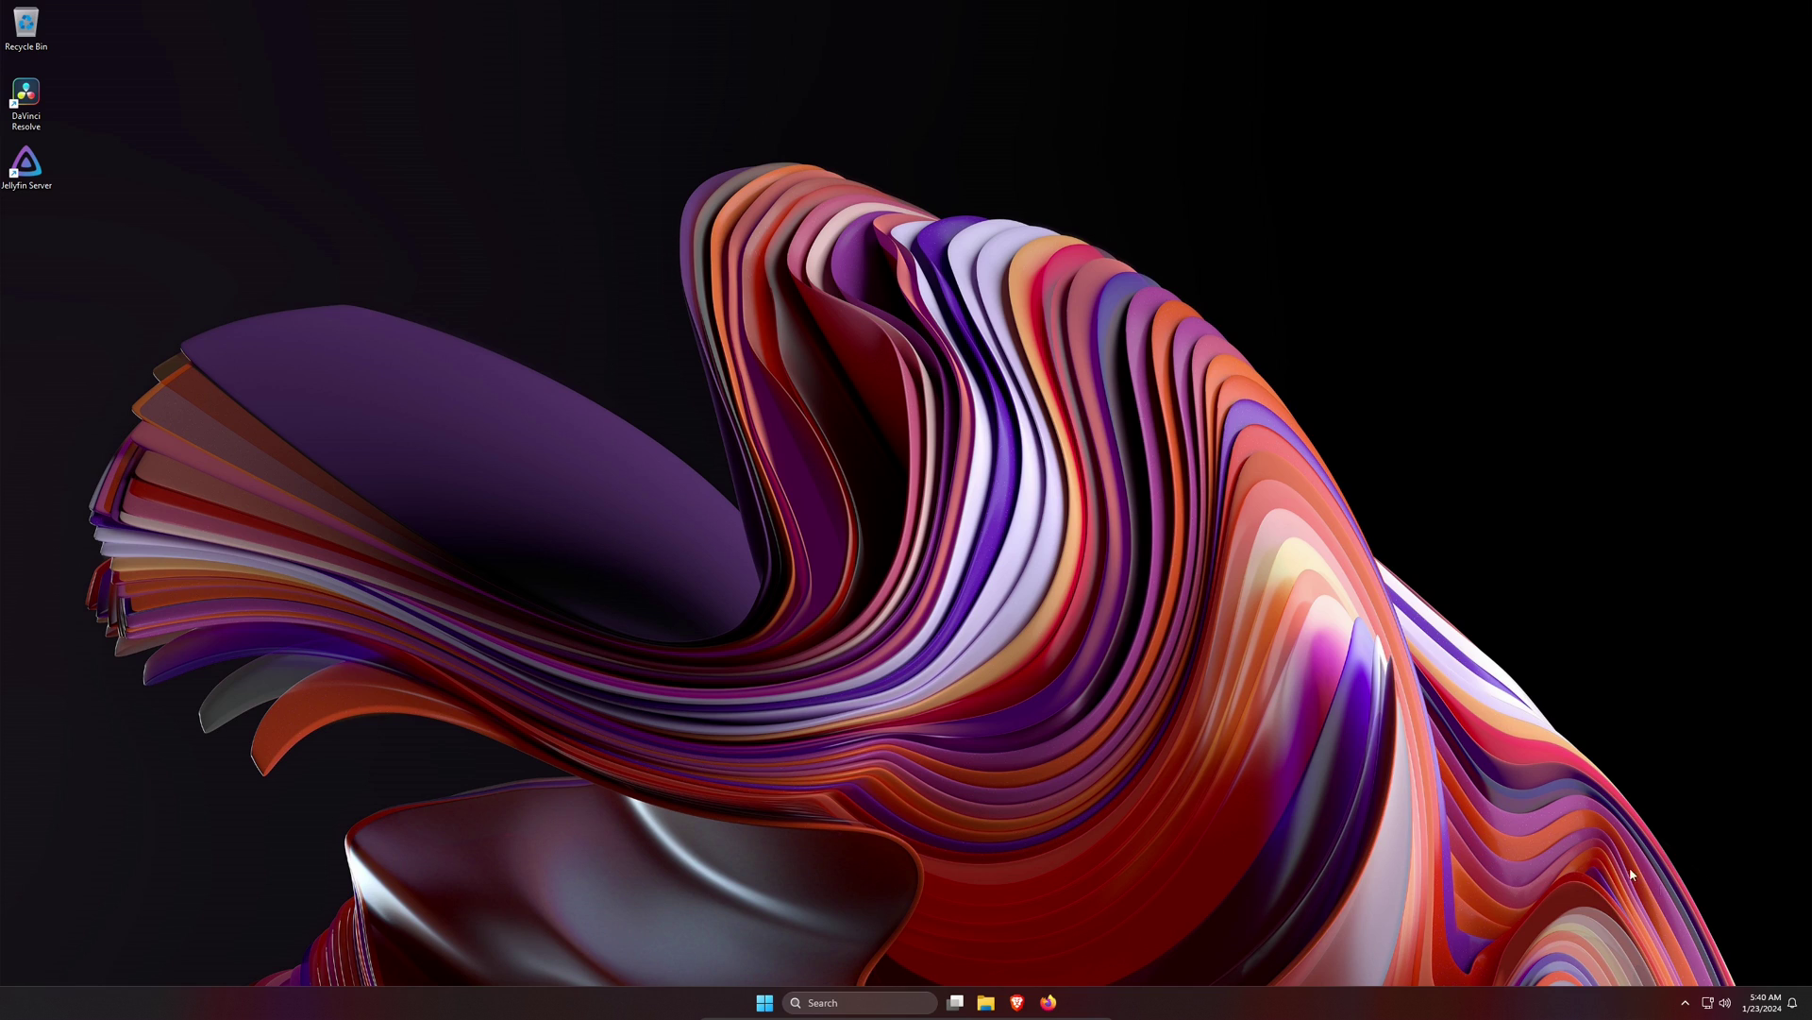
{"action": "left_click", "coordinate": [1685, 1002]}
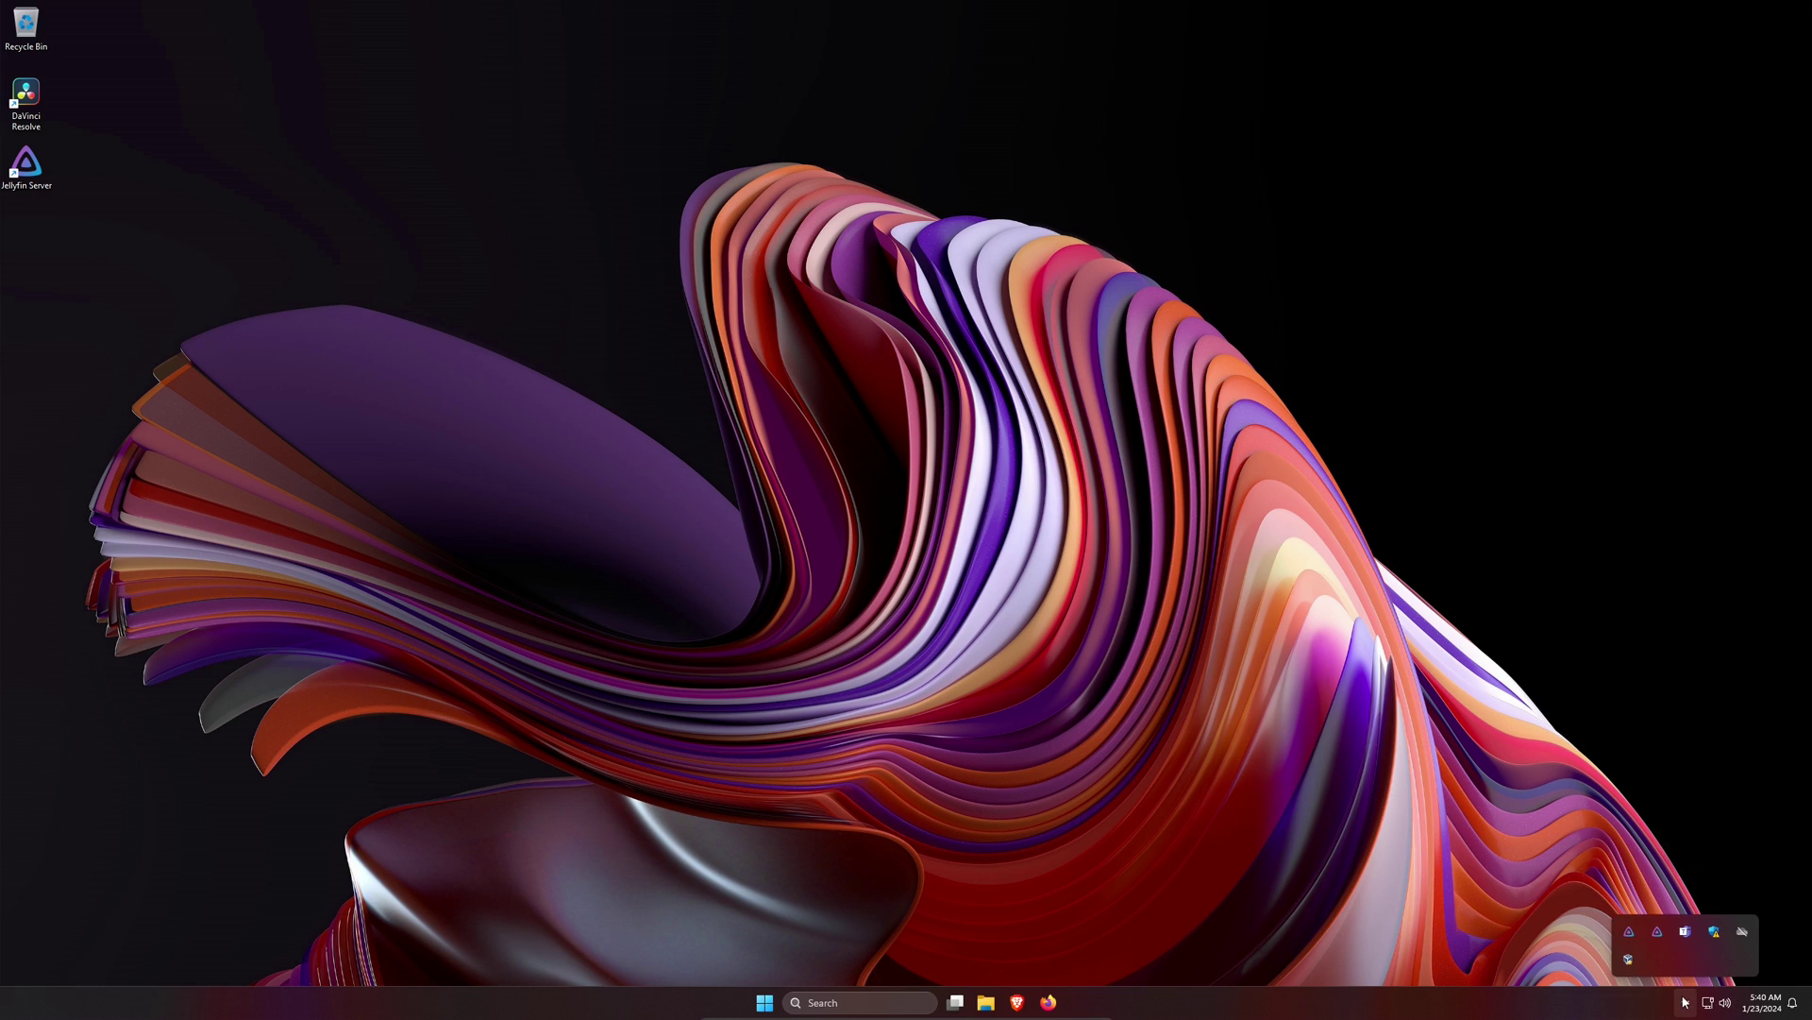
{"action": "right_click", "coordinate": [1665, 934]}
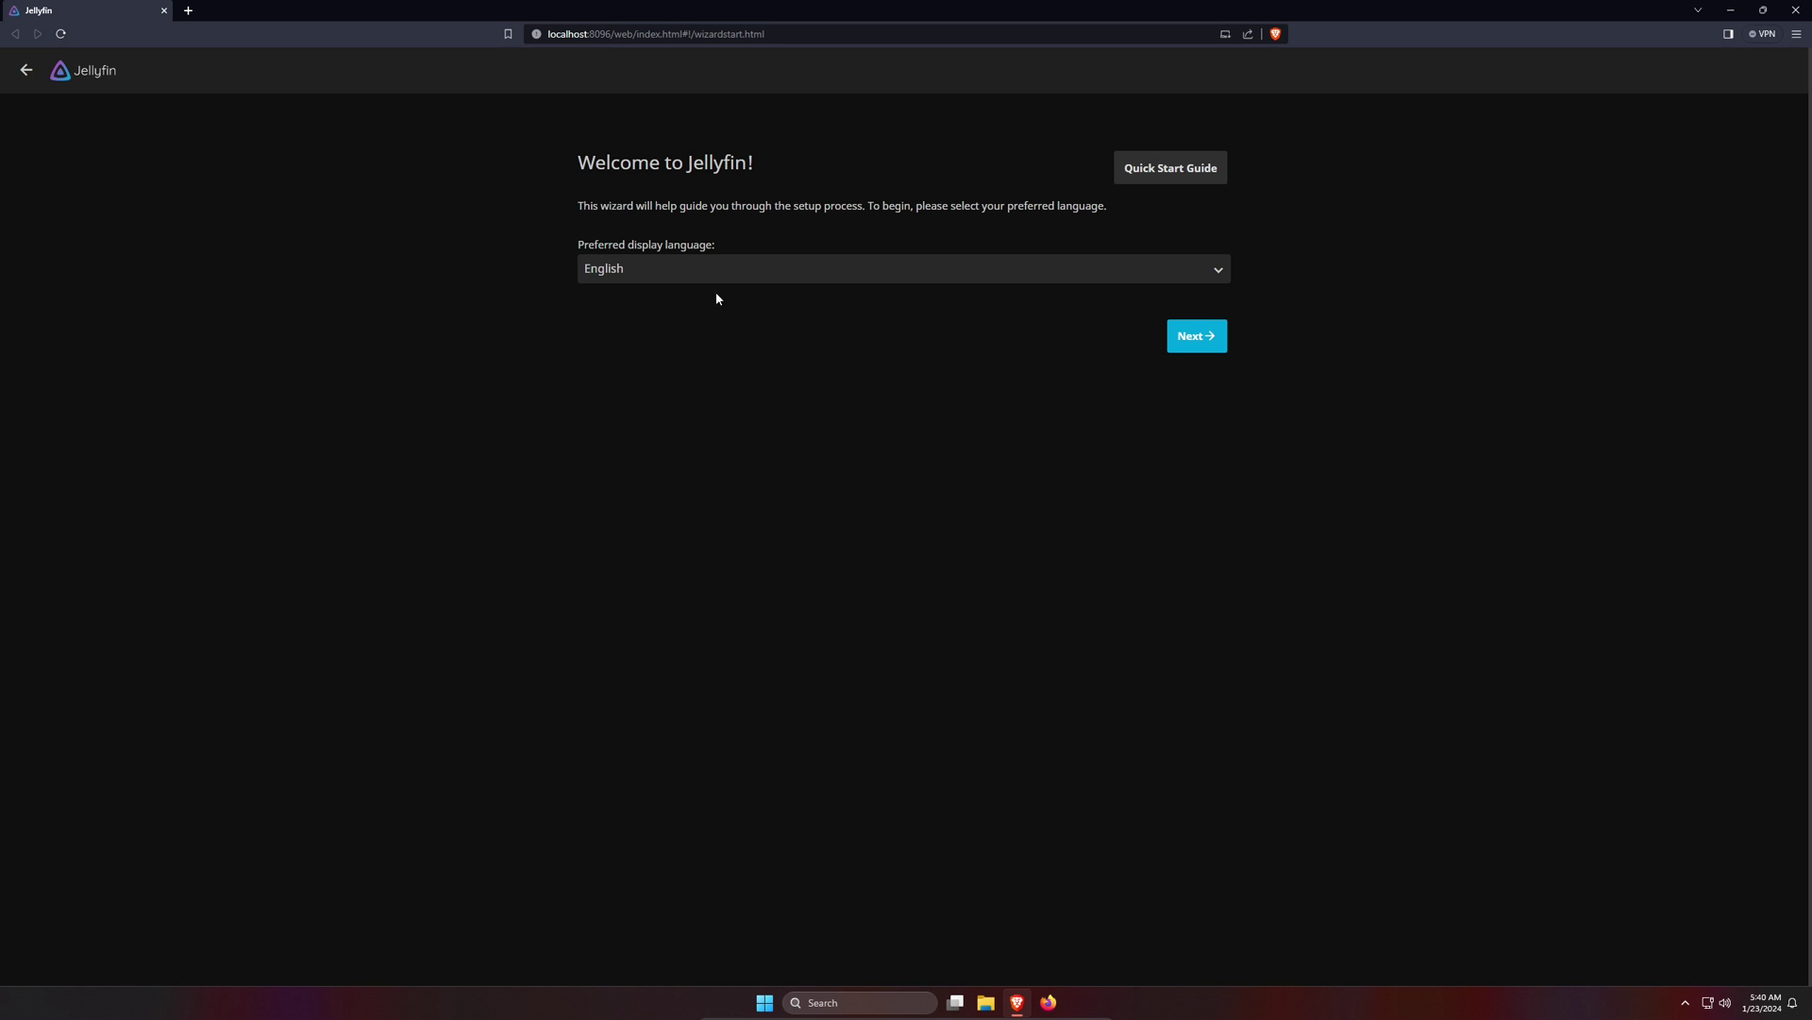
- Keep English, block notifications, and create the admin account with a new username and password
{"action": "left_click", "coordinate": [1197, 341]}
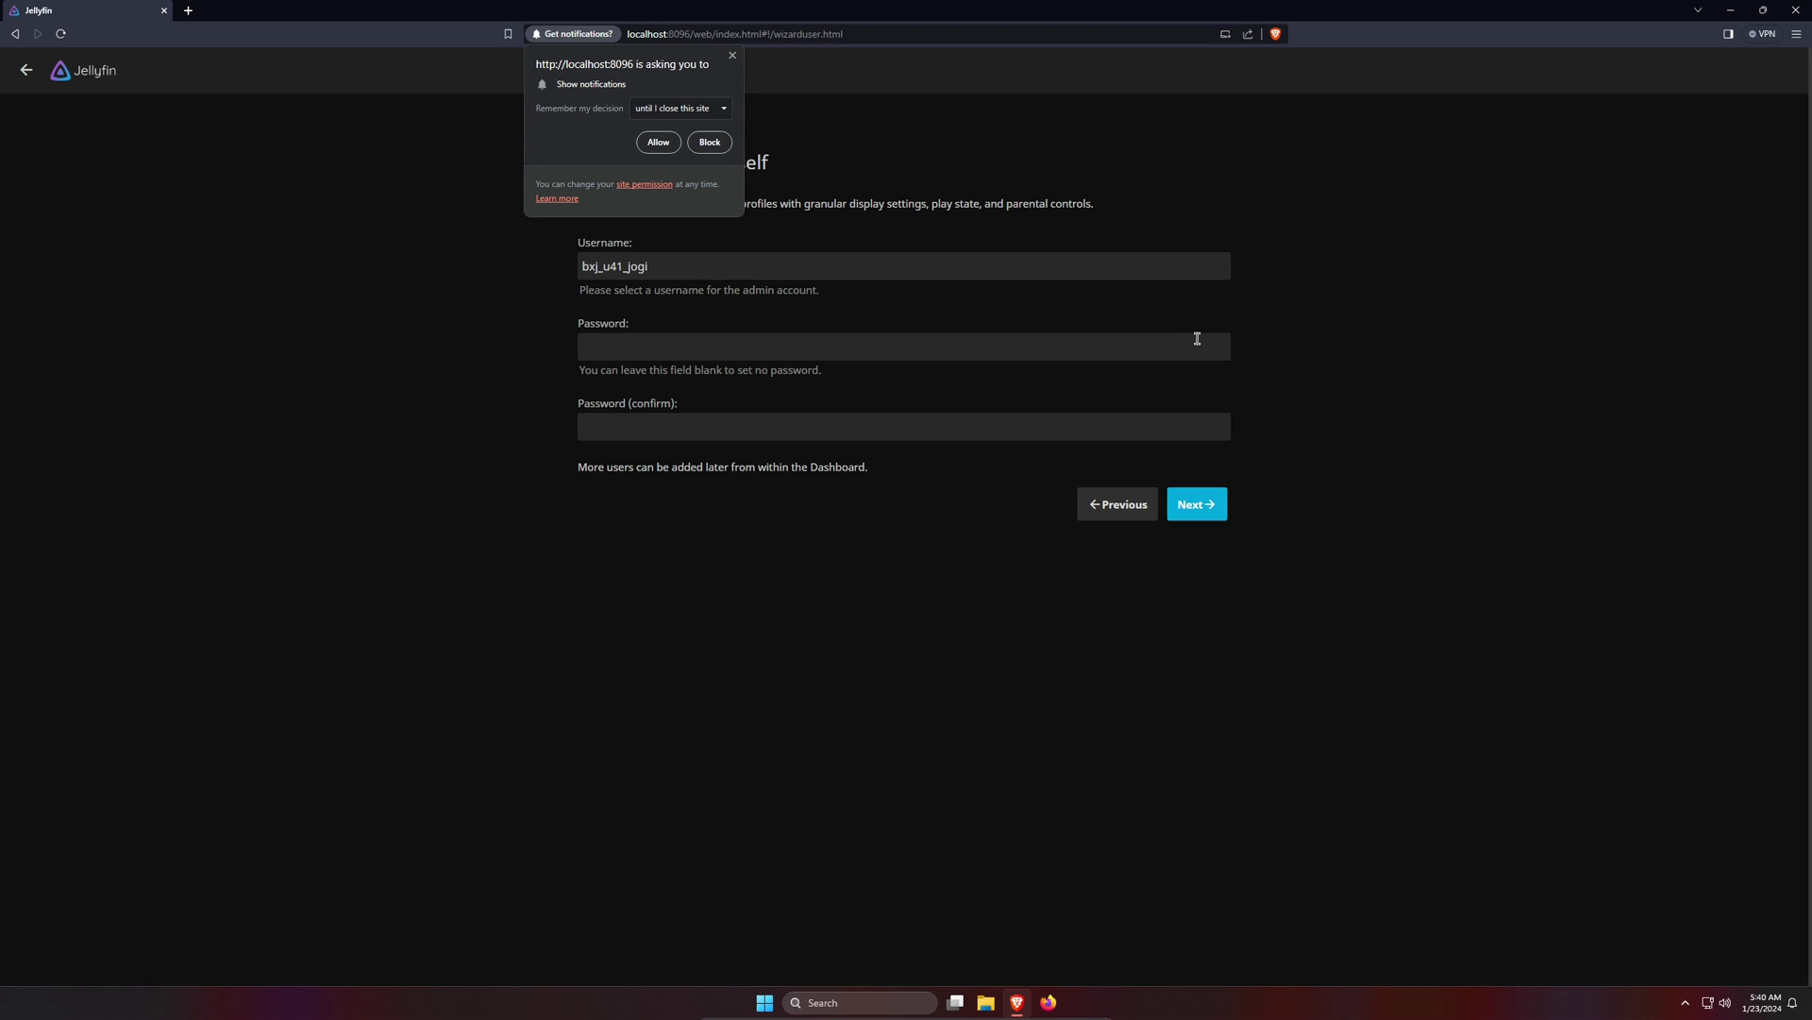
{"action": "left_click", "coordinate": [708, 143]}
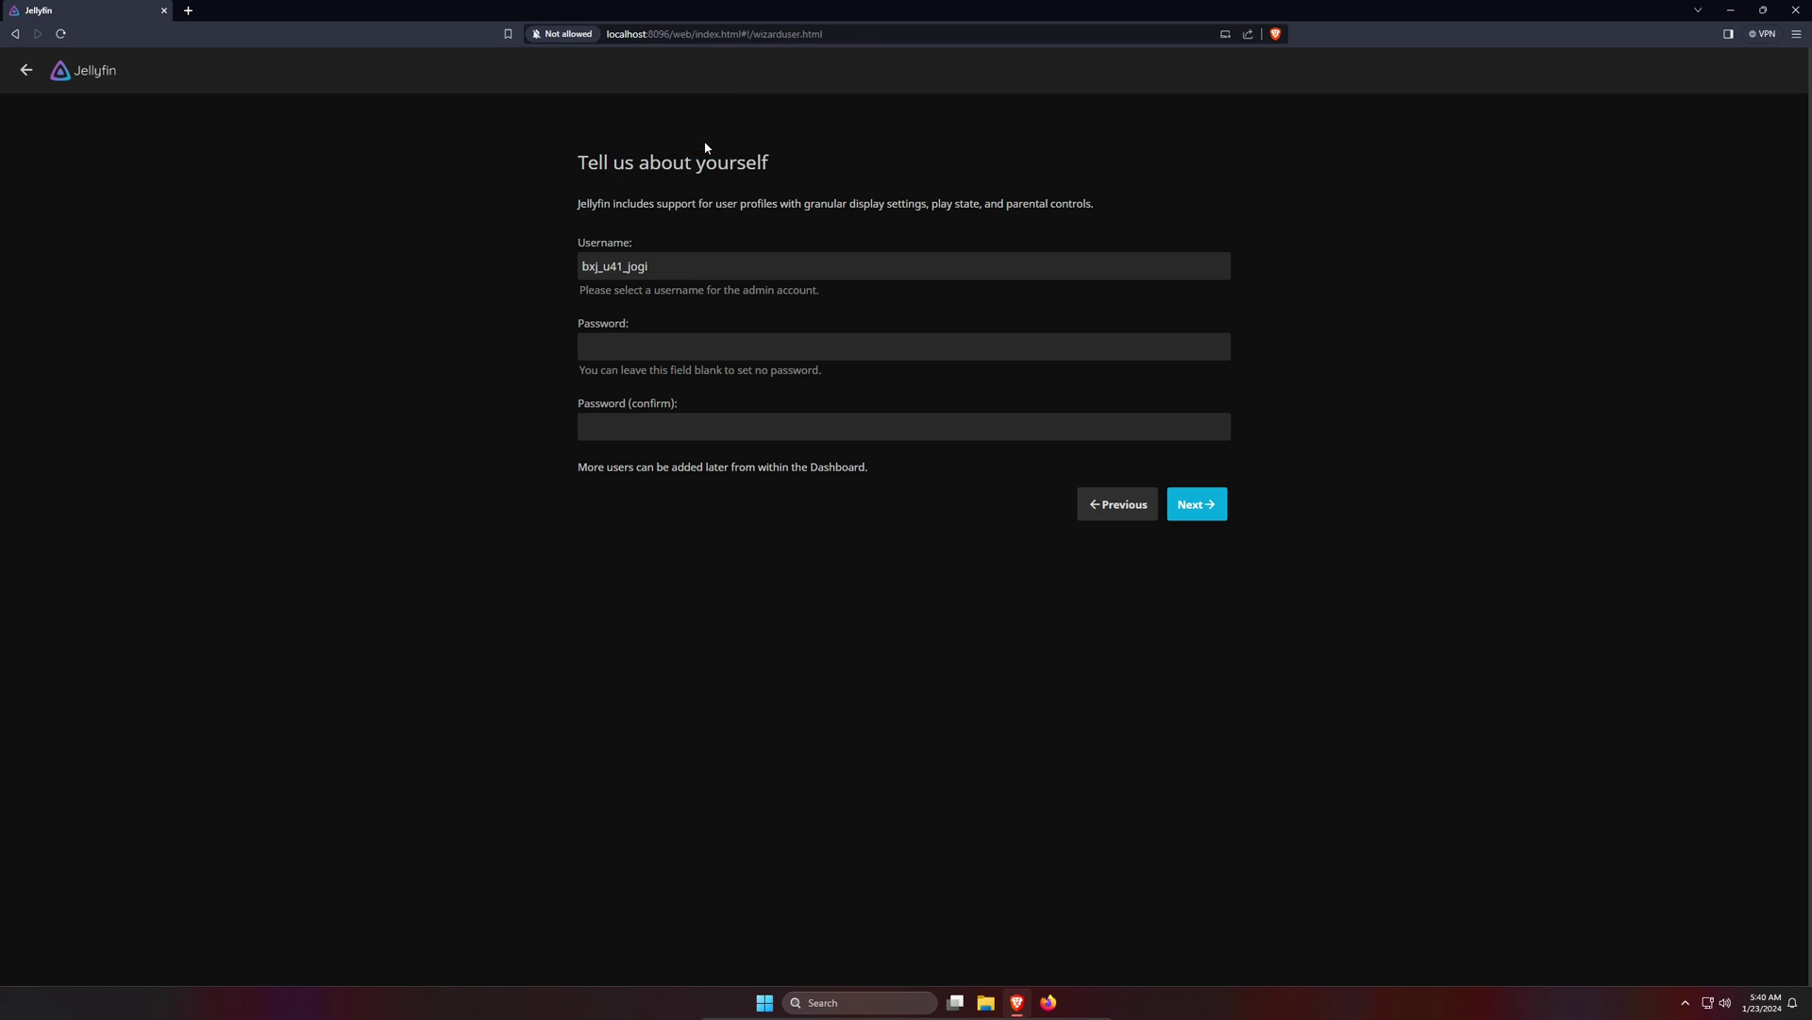
{"action": "double_click", "coordinate": [695, 273]}
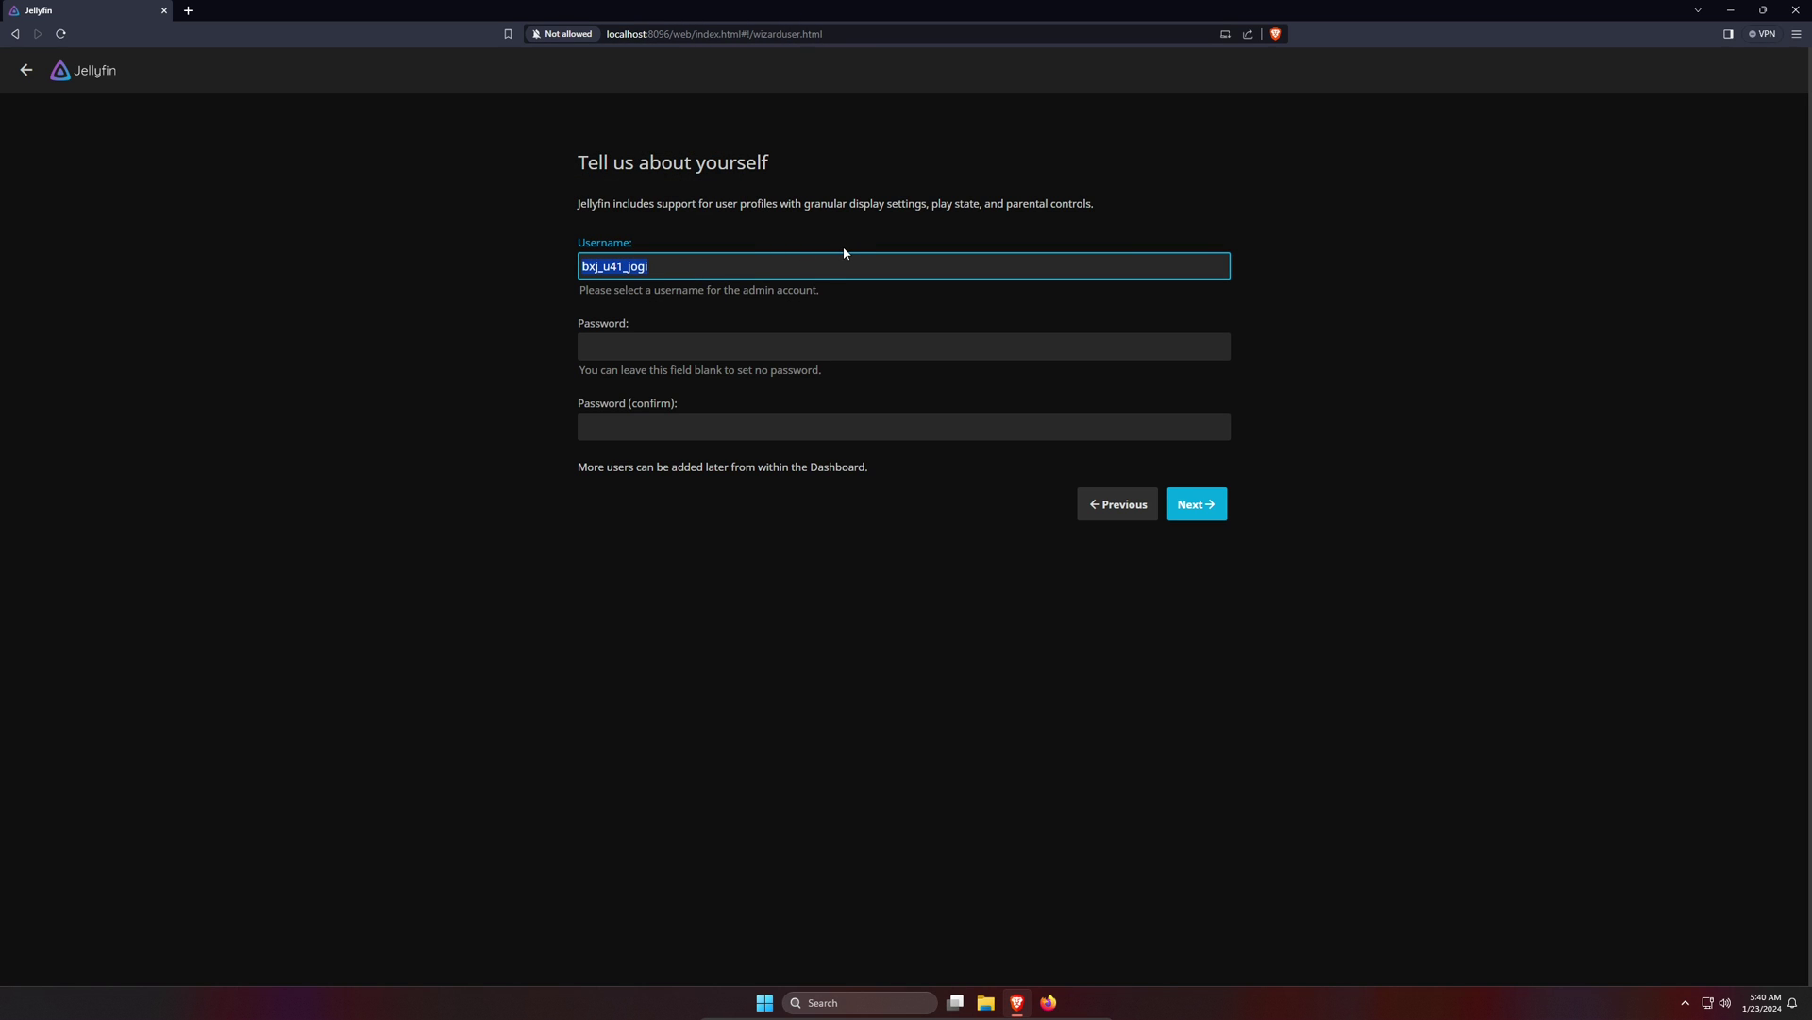
{"action": "type", "text": "jelly"}
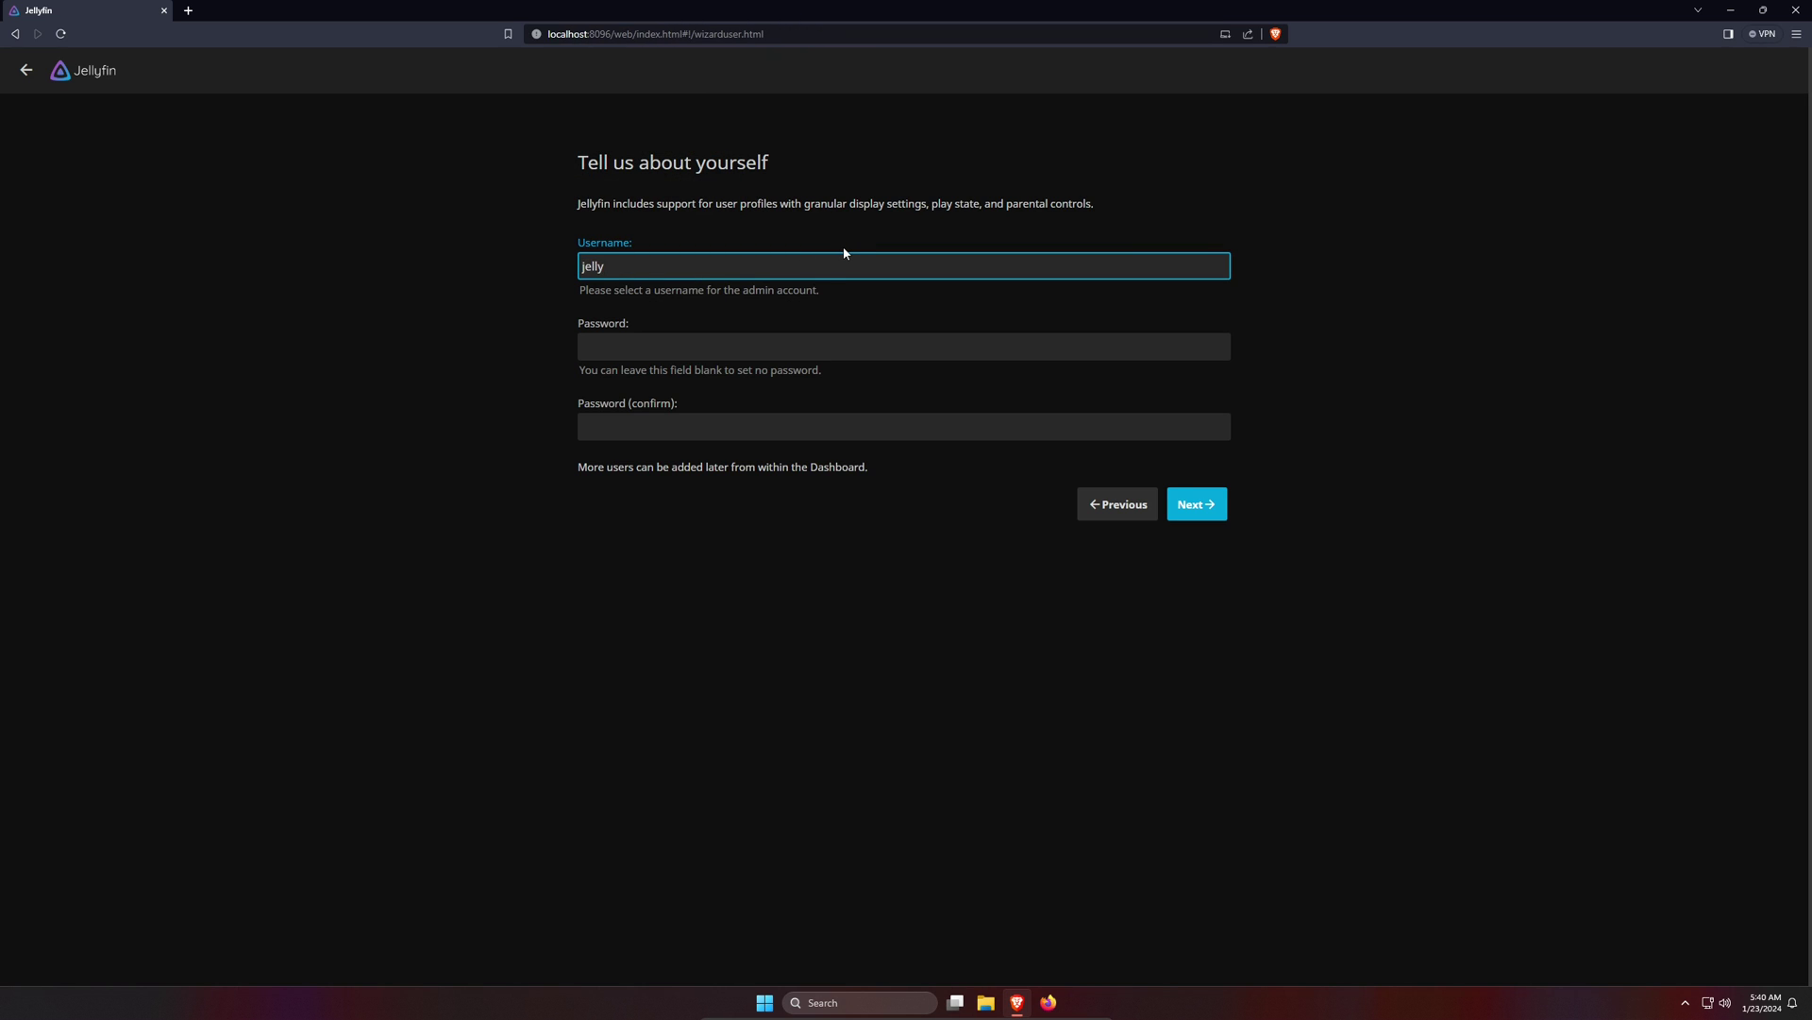
{"action": "left_click", "coordinate": [814, 349]}
{"action": "type", "text": "je"}
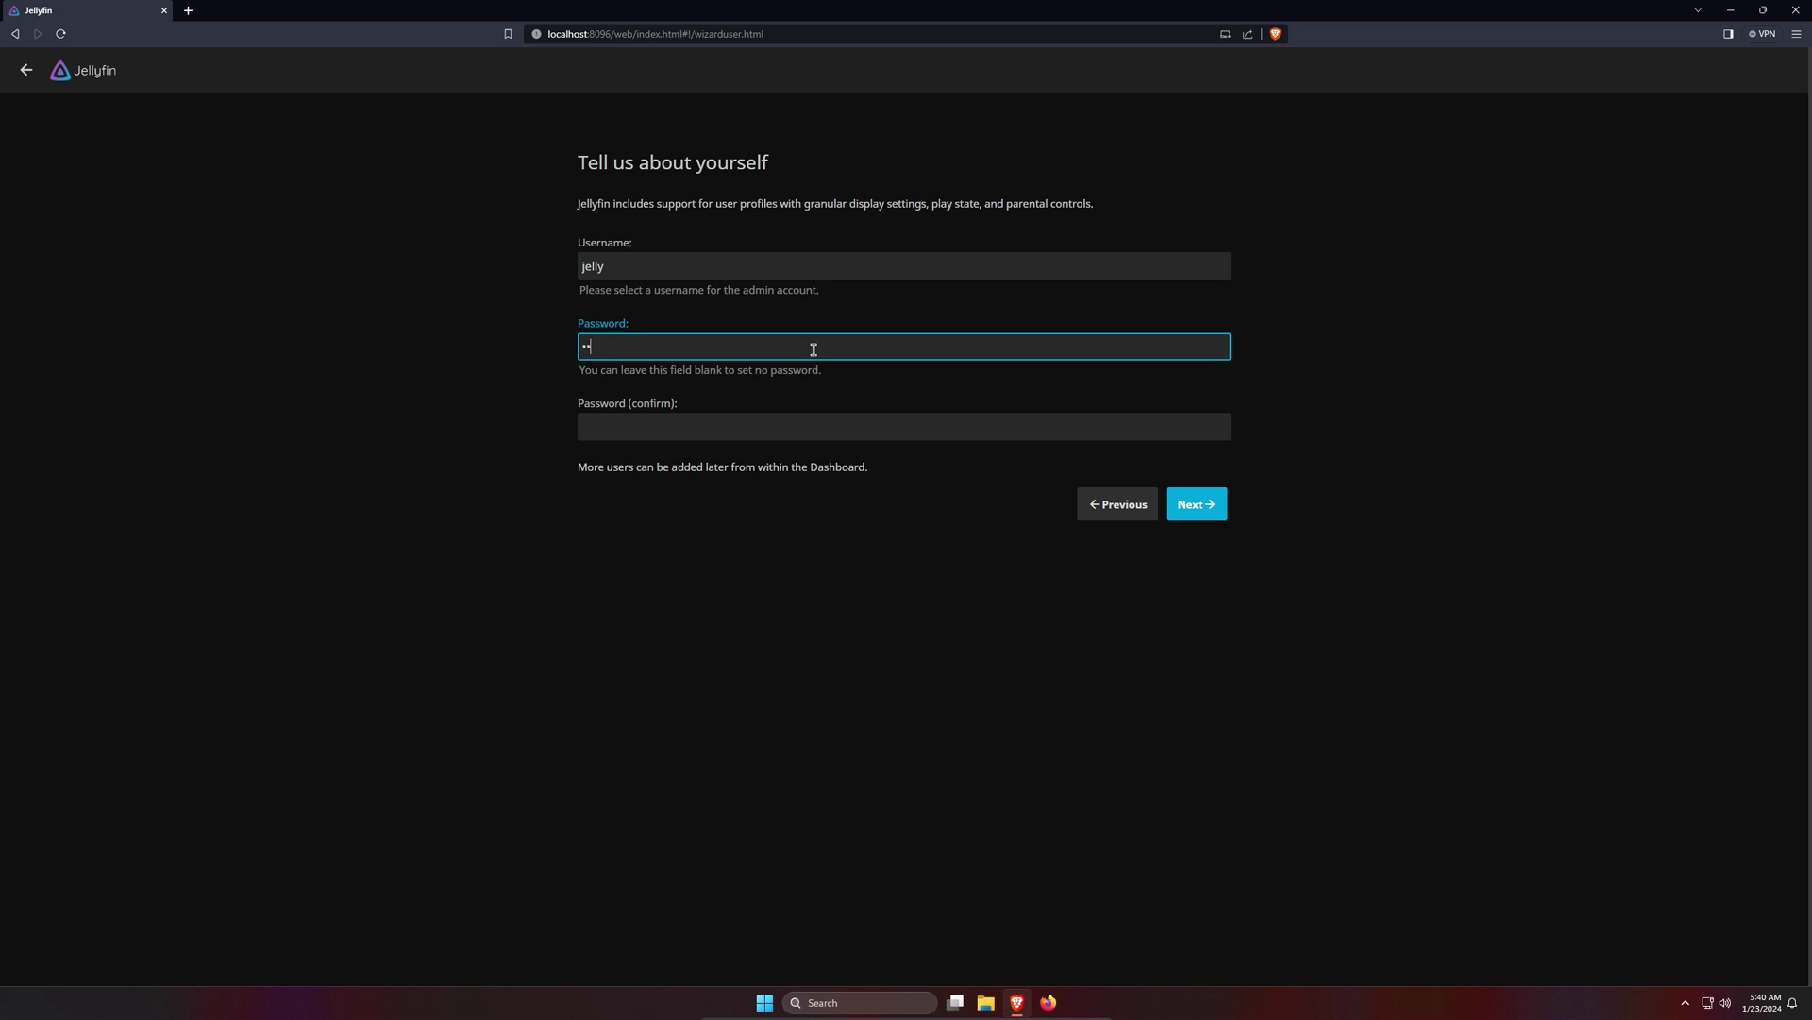
{"action": "type", "text": "lly"}
{"action": "left_click", "coordinate": [760, 422]}
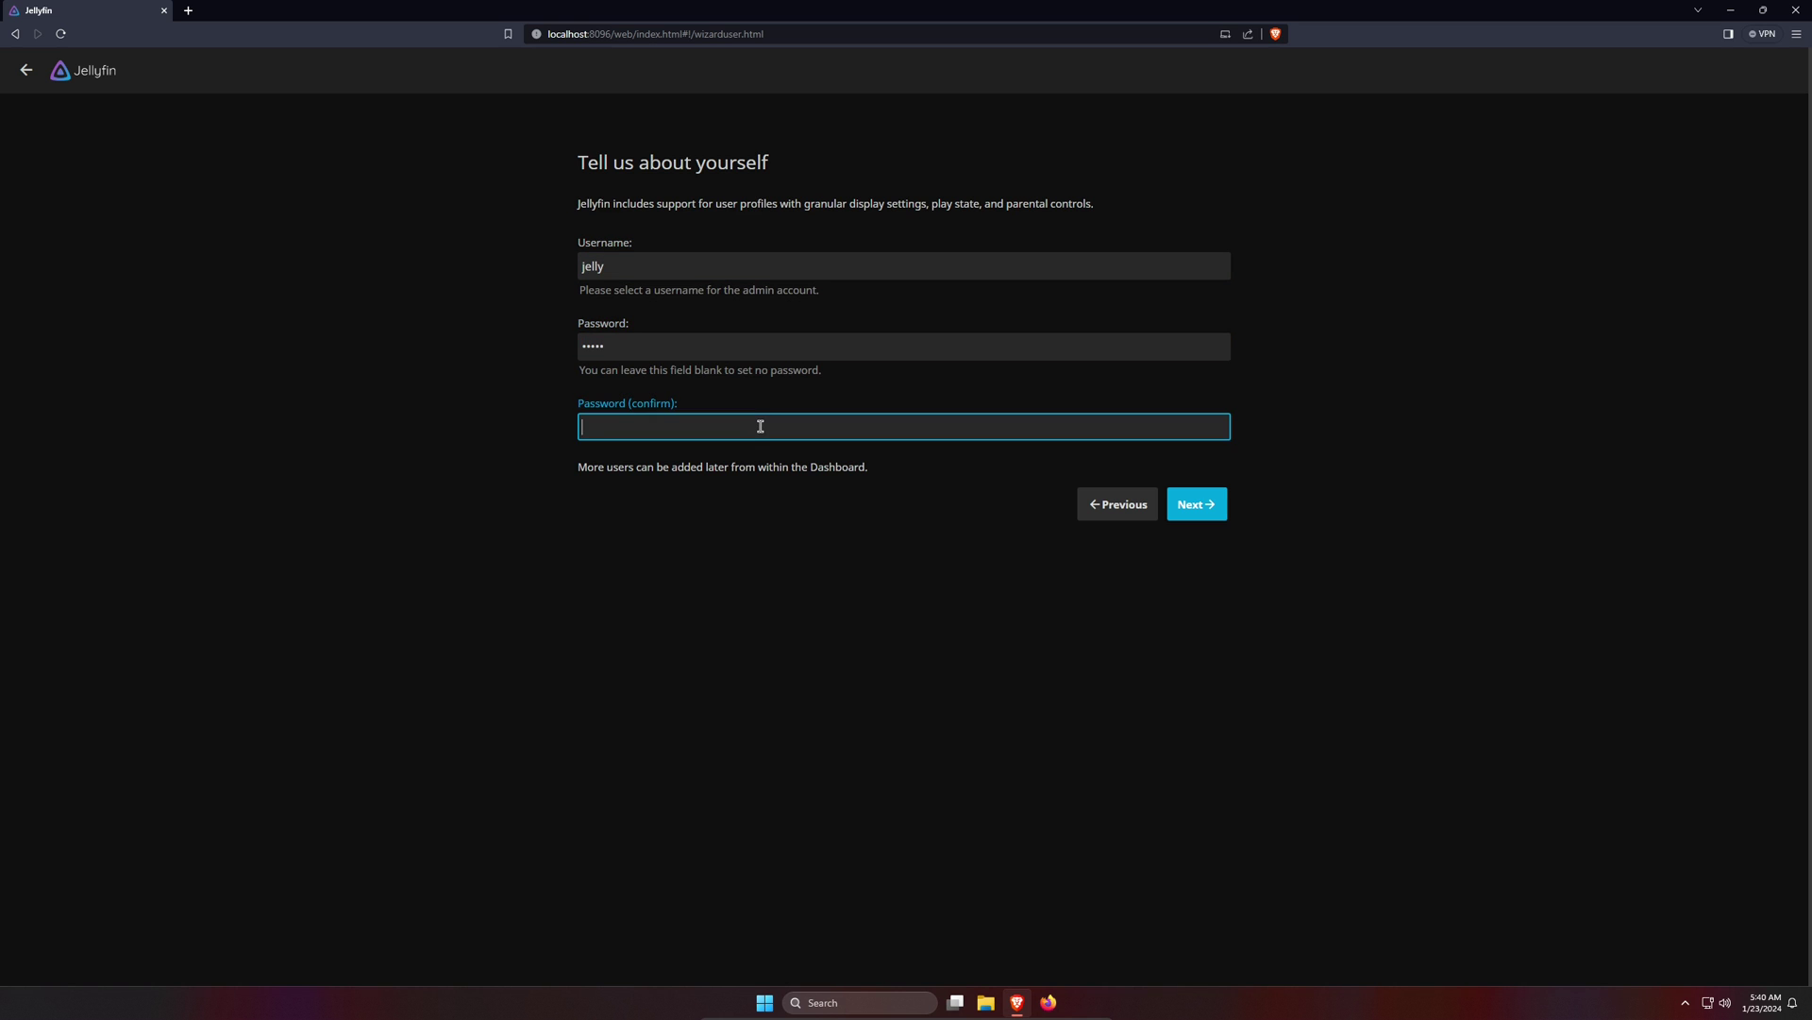
{"action": "type", "text": "jelly"}
{"action": "left_click", "coordinate": [1192, 506]}
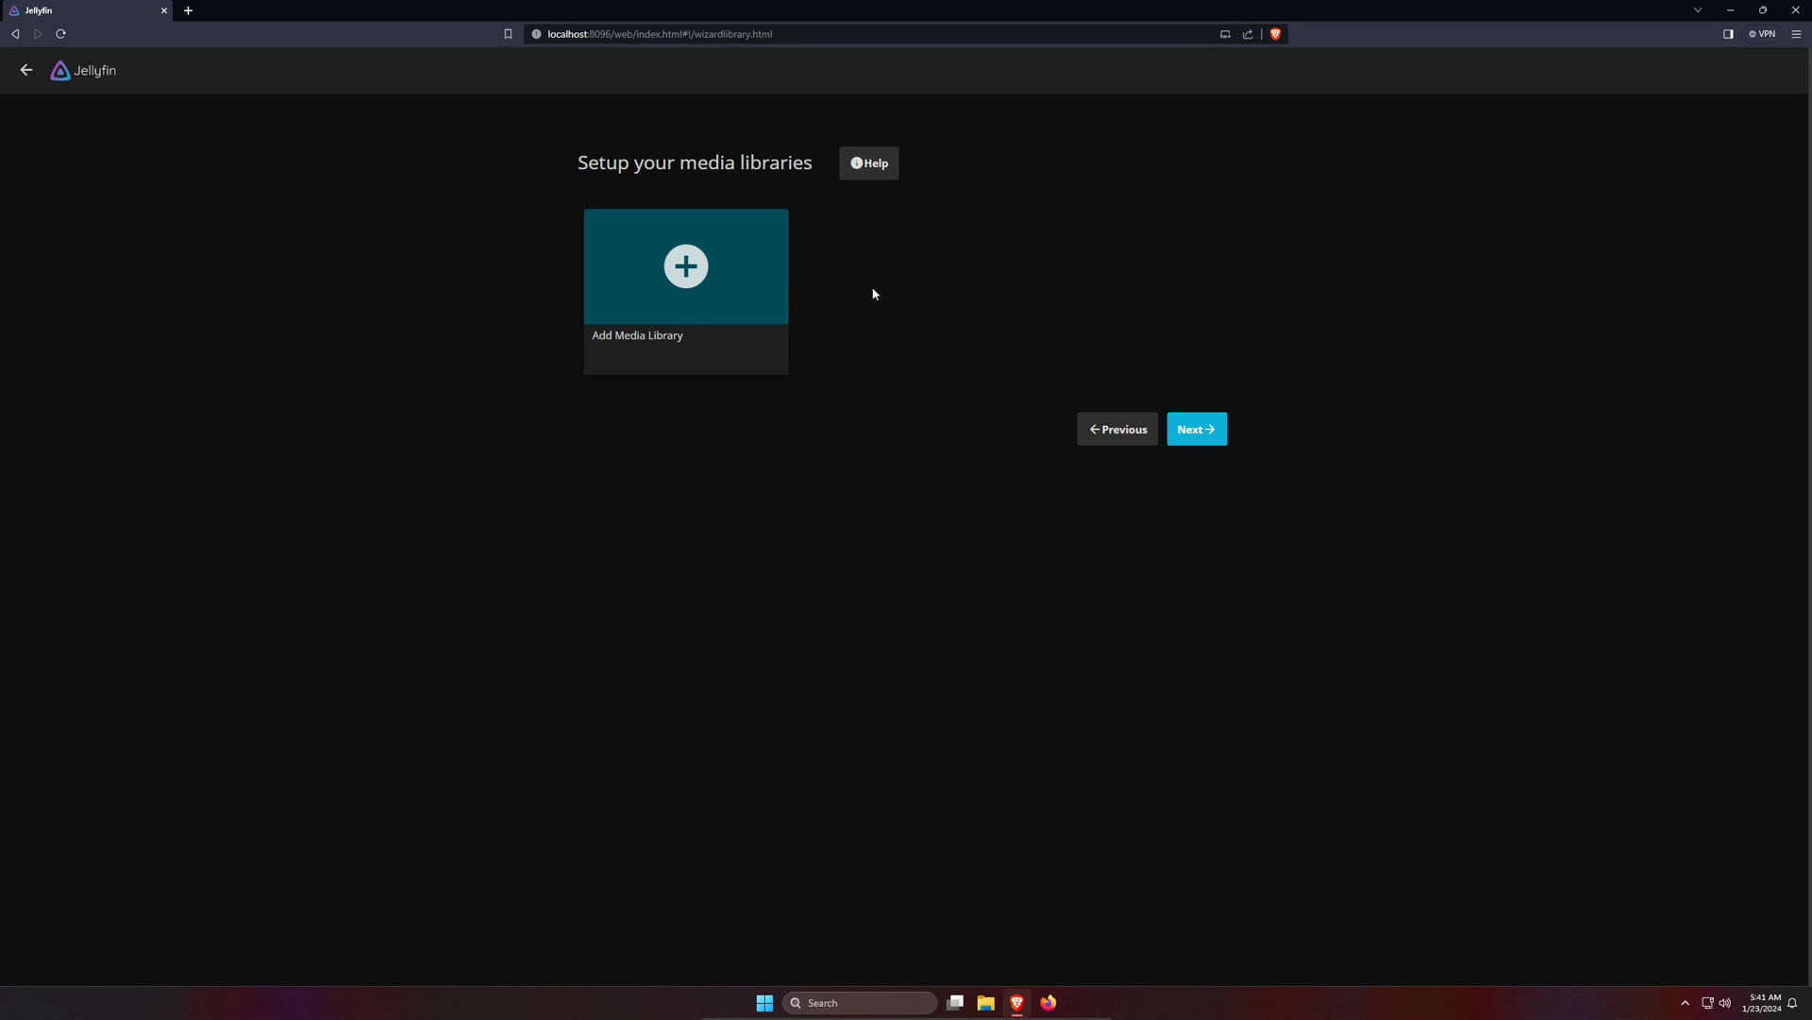
- Add a media library with content type Movies, auto-named 'Movies'
{"action": "left_click", "coordinate": [754, 300]}
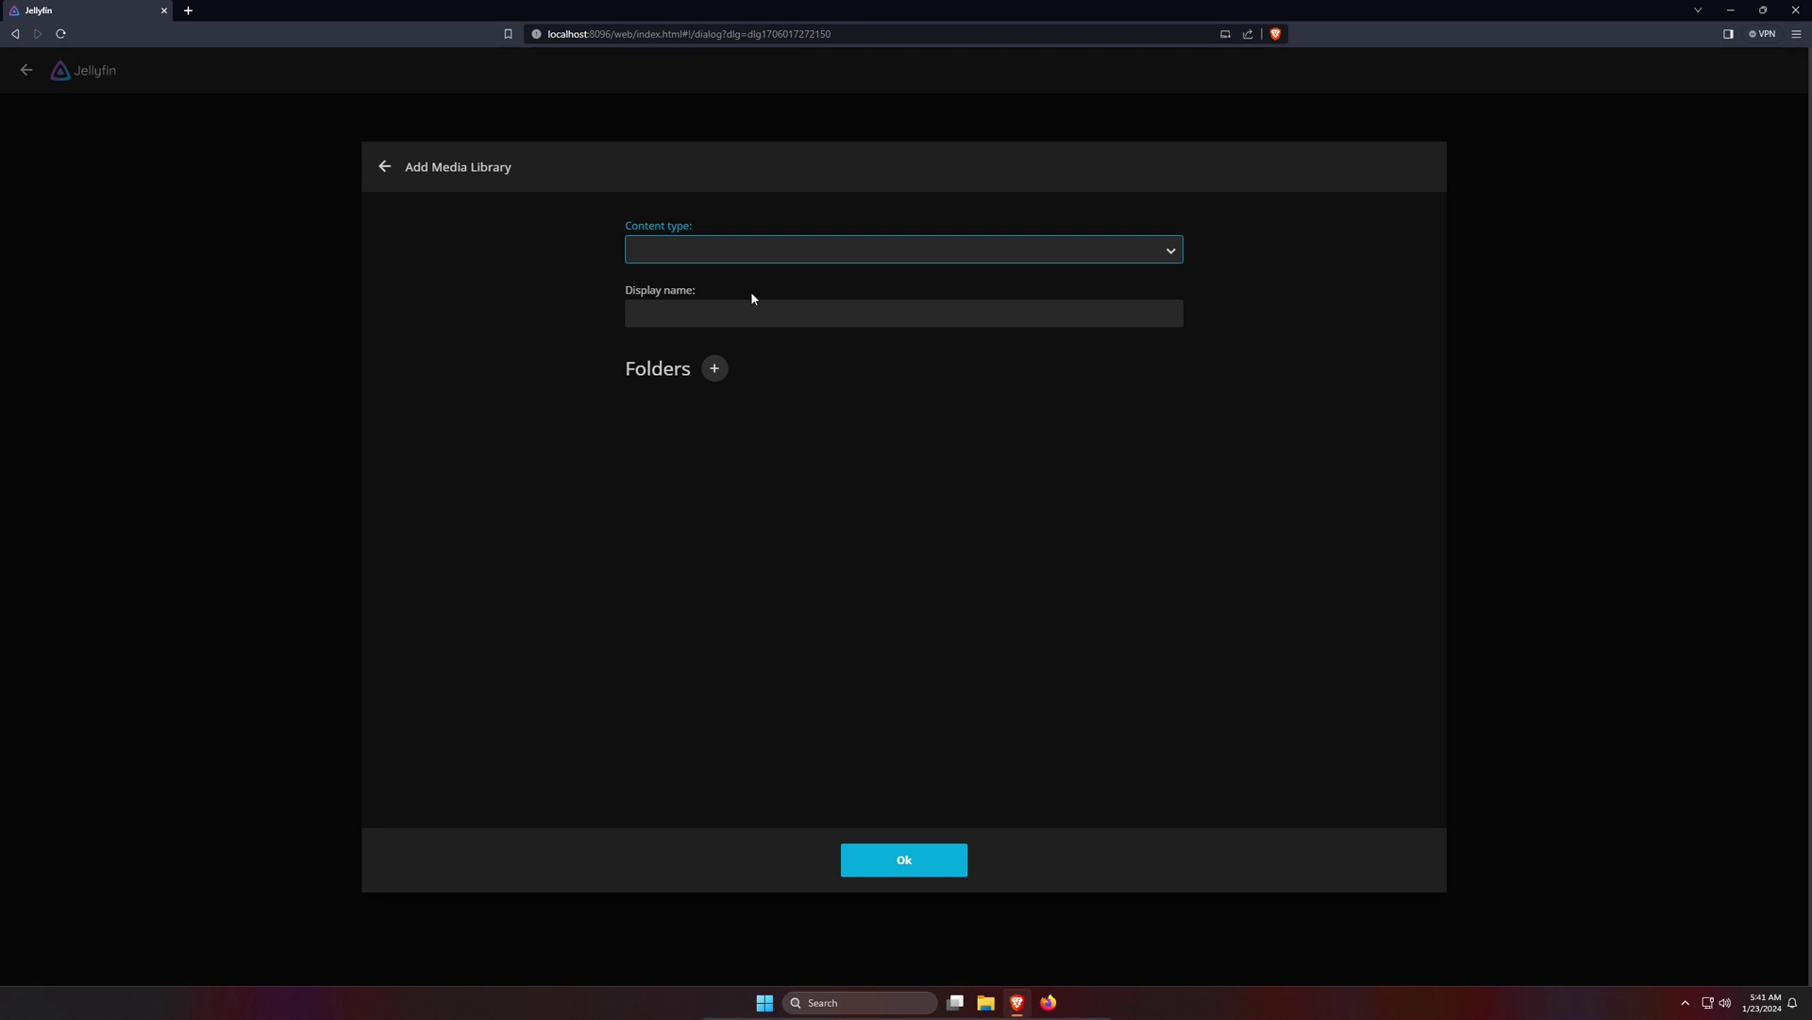
{"action": "left_click", "coordinate": [1121, 258]}
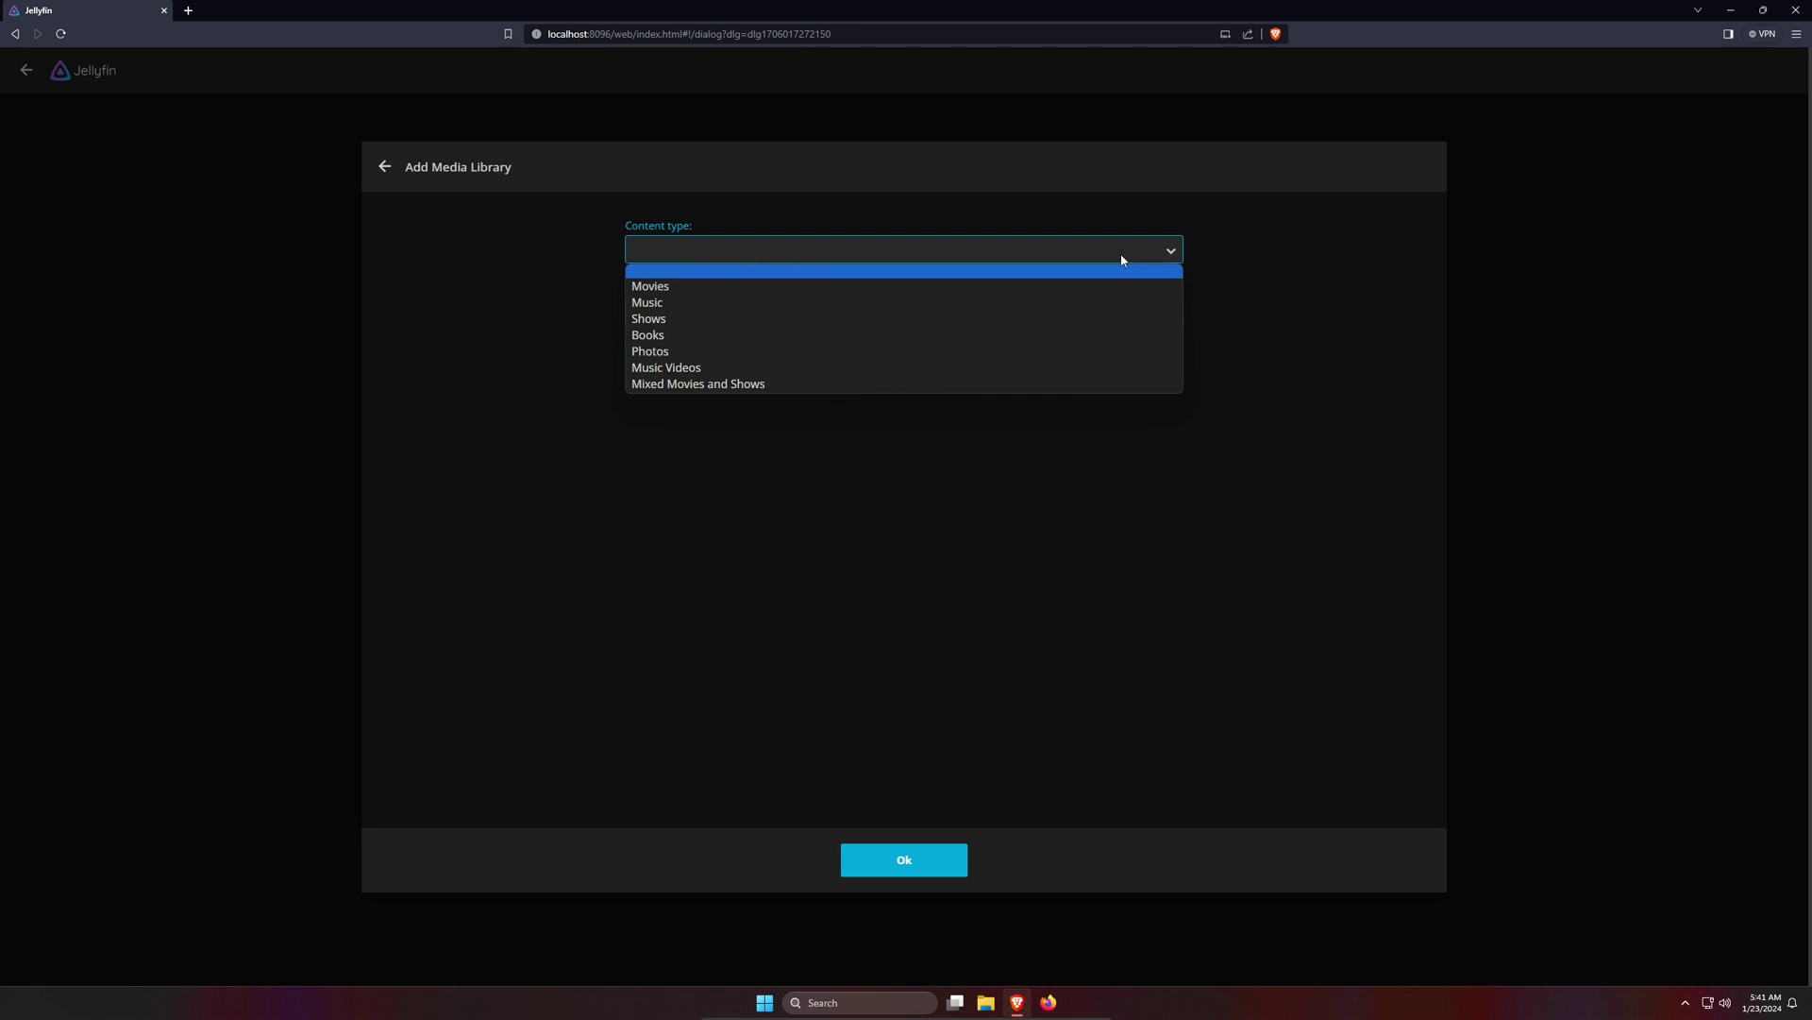
{"action": "left_click", "coordinate": [929, 288]}
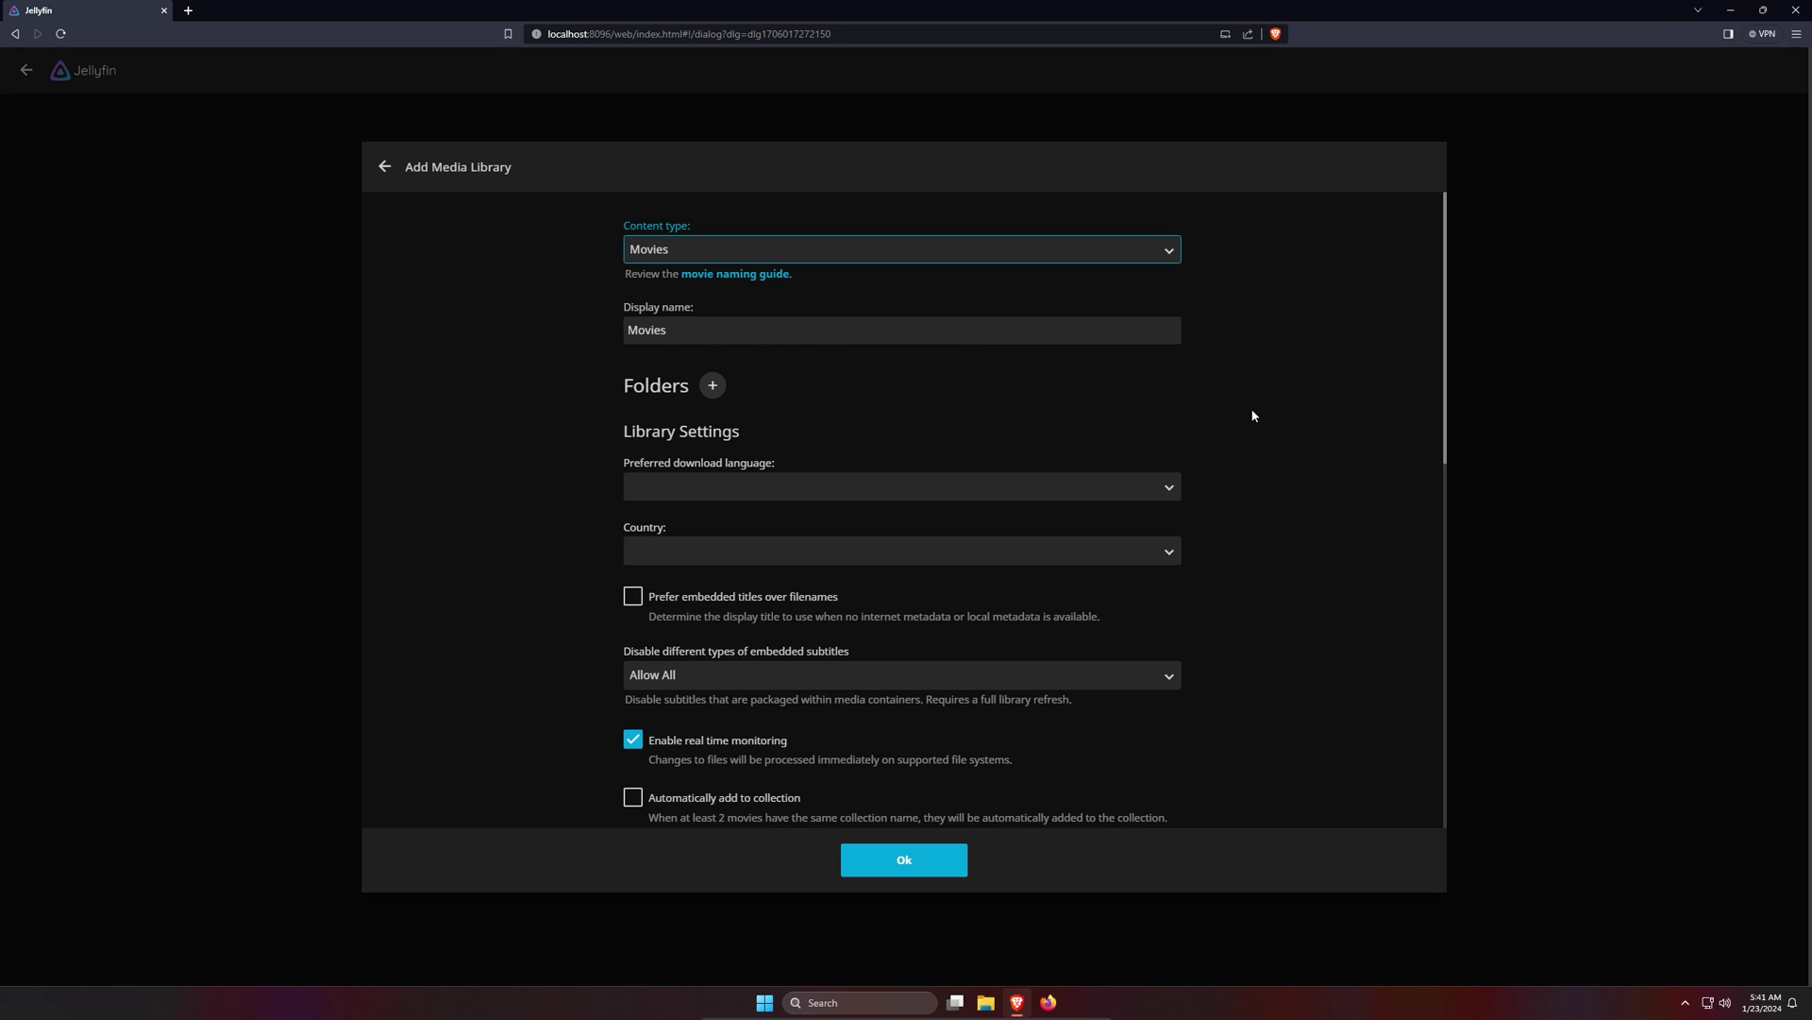
- Set the library's download language to English and country to United States
{"action": "scroll", "coordinate": [1252, 415], "scroll_direction": "down", "scroll_amount": 3}
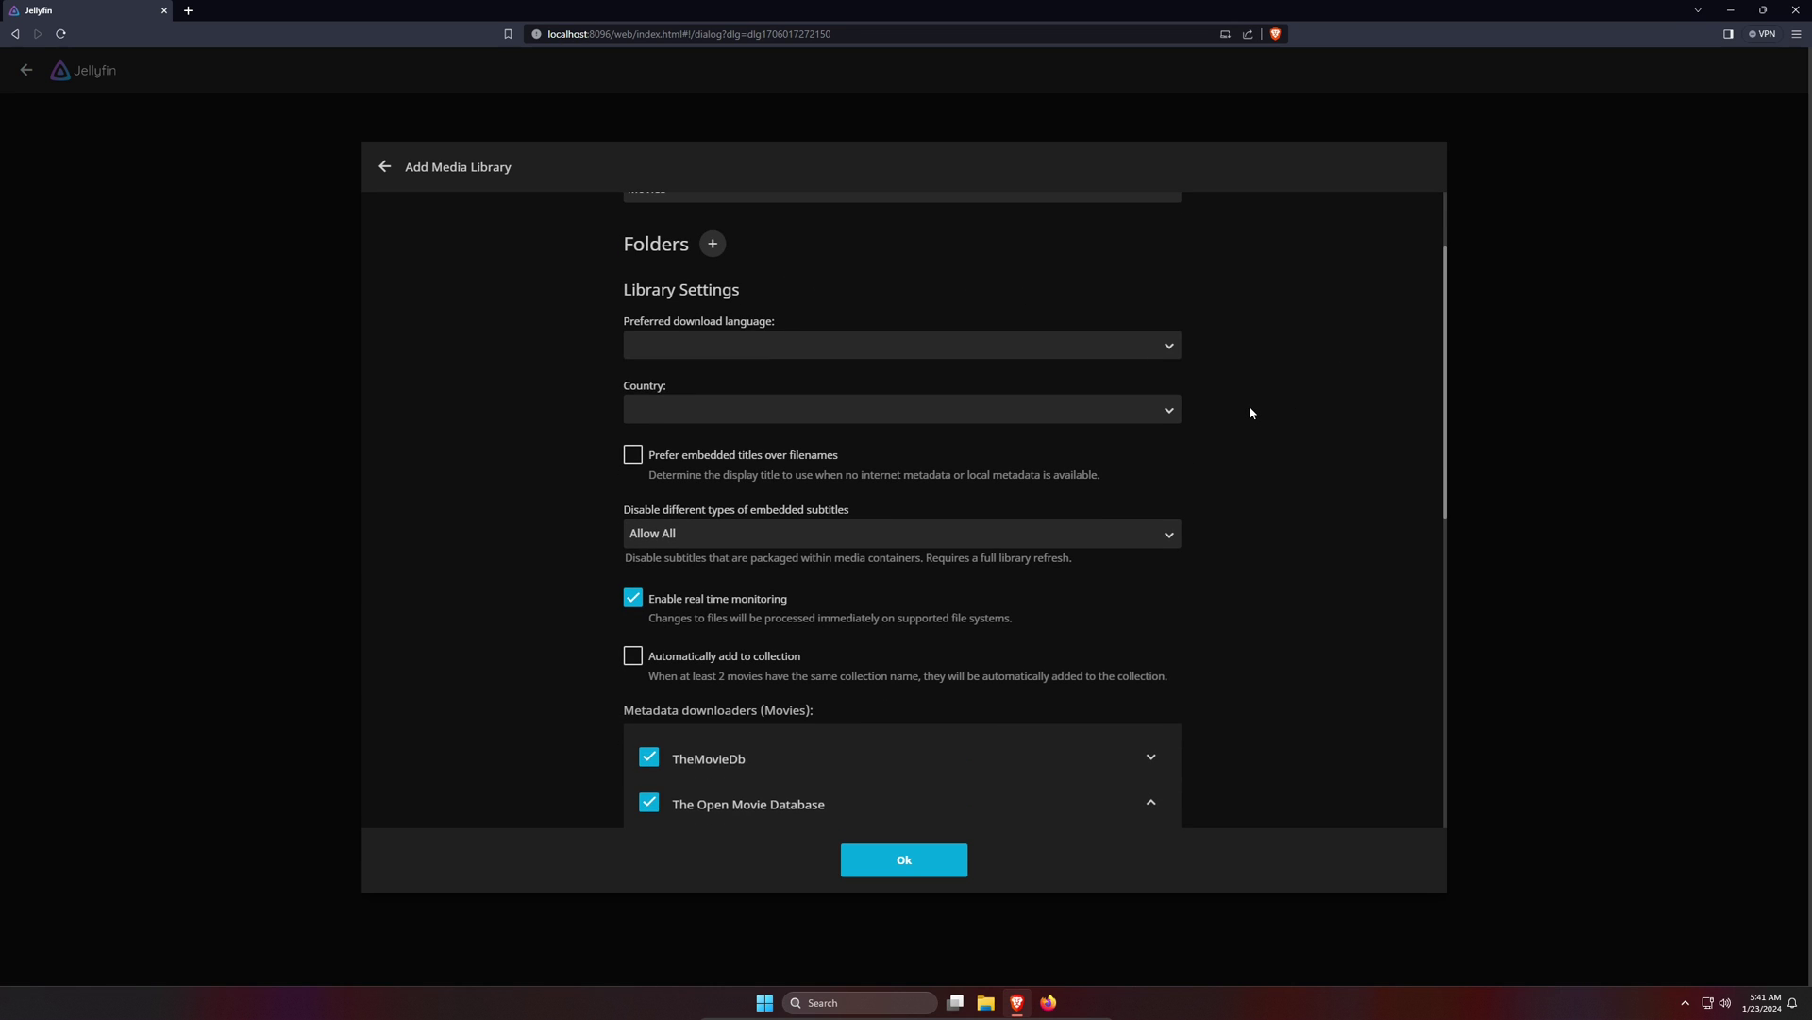
{"action": "scroll", "coordinate": [1253, 413], "scroll_direction": "up", "scroll_amount": 1}
{"action": "left_click", "coordinate": [1137, 411]}
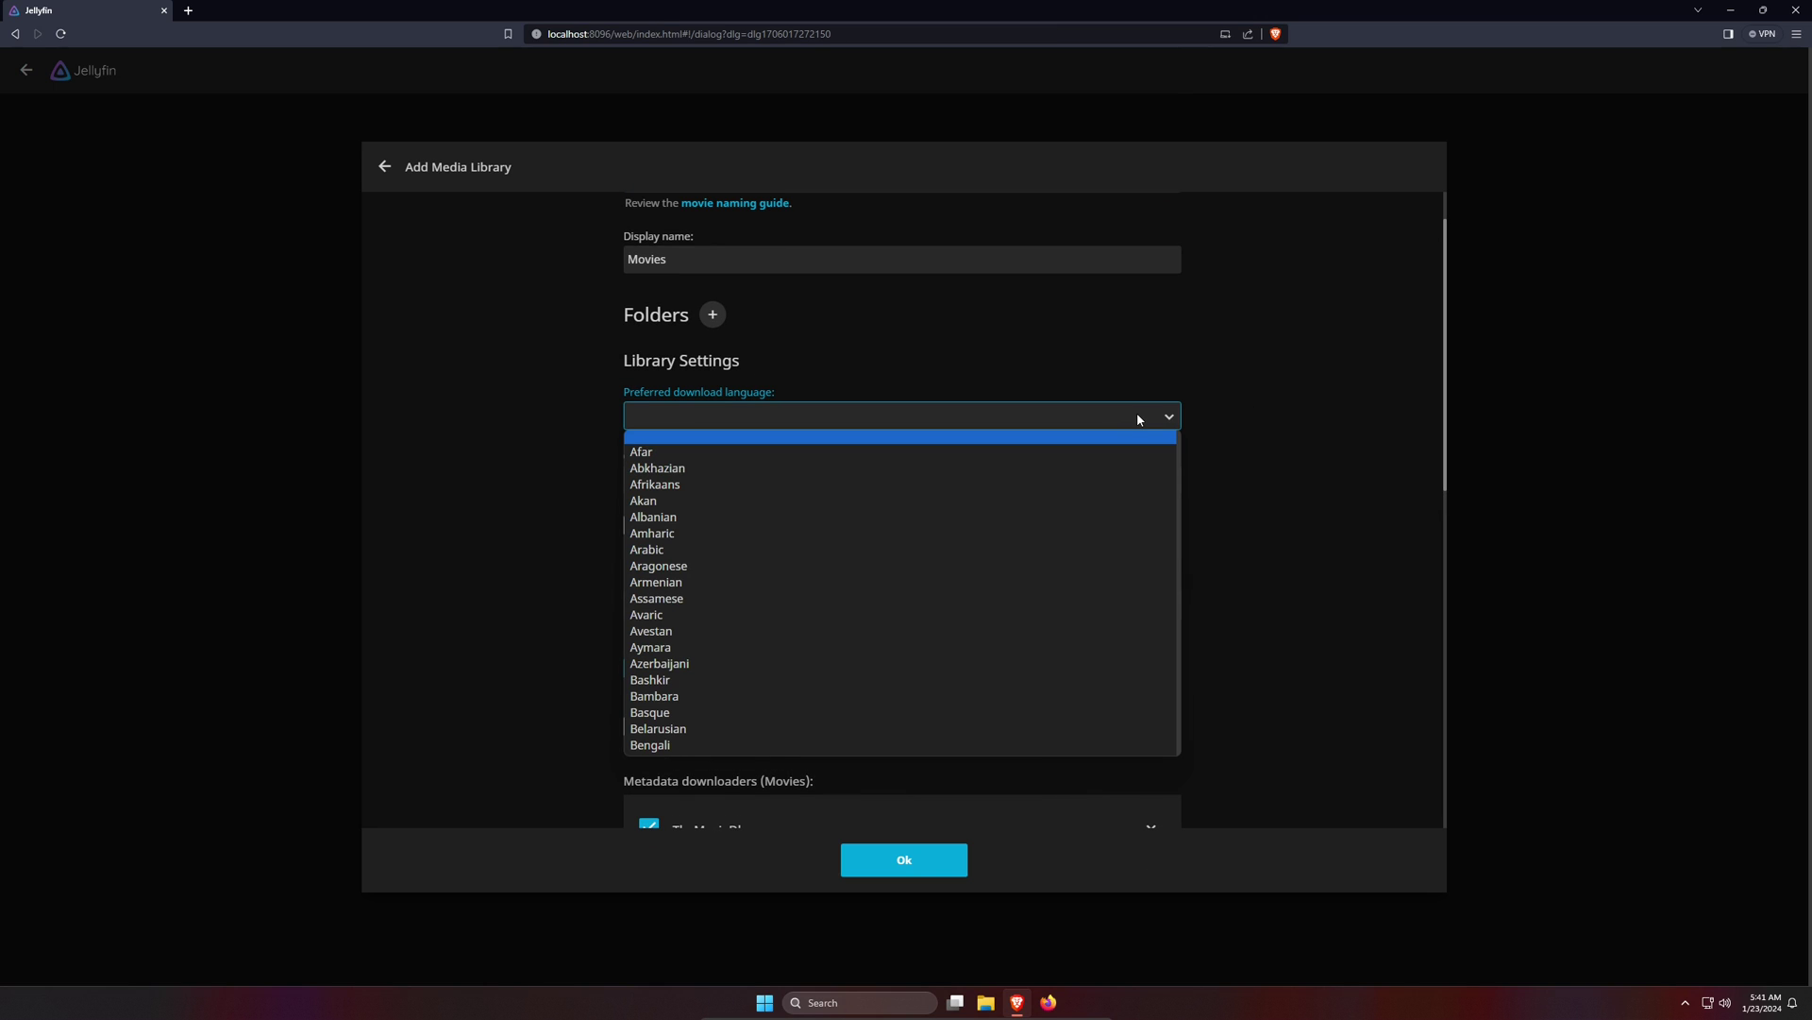
{"action": "key", "text": "e"}
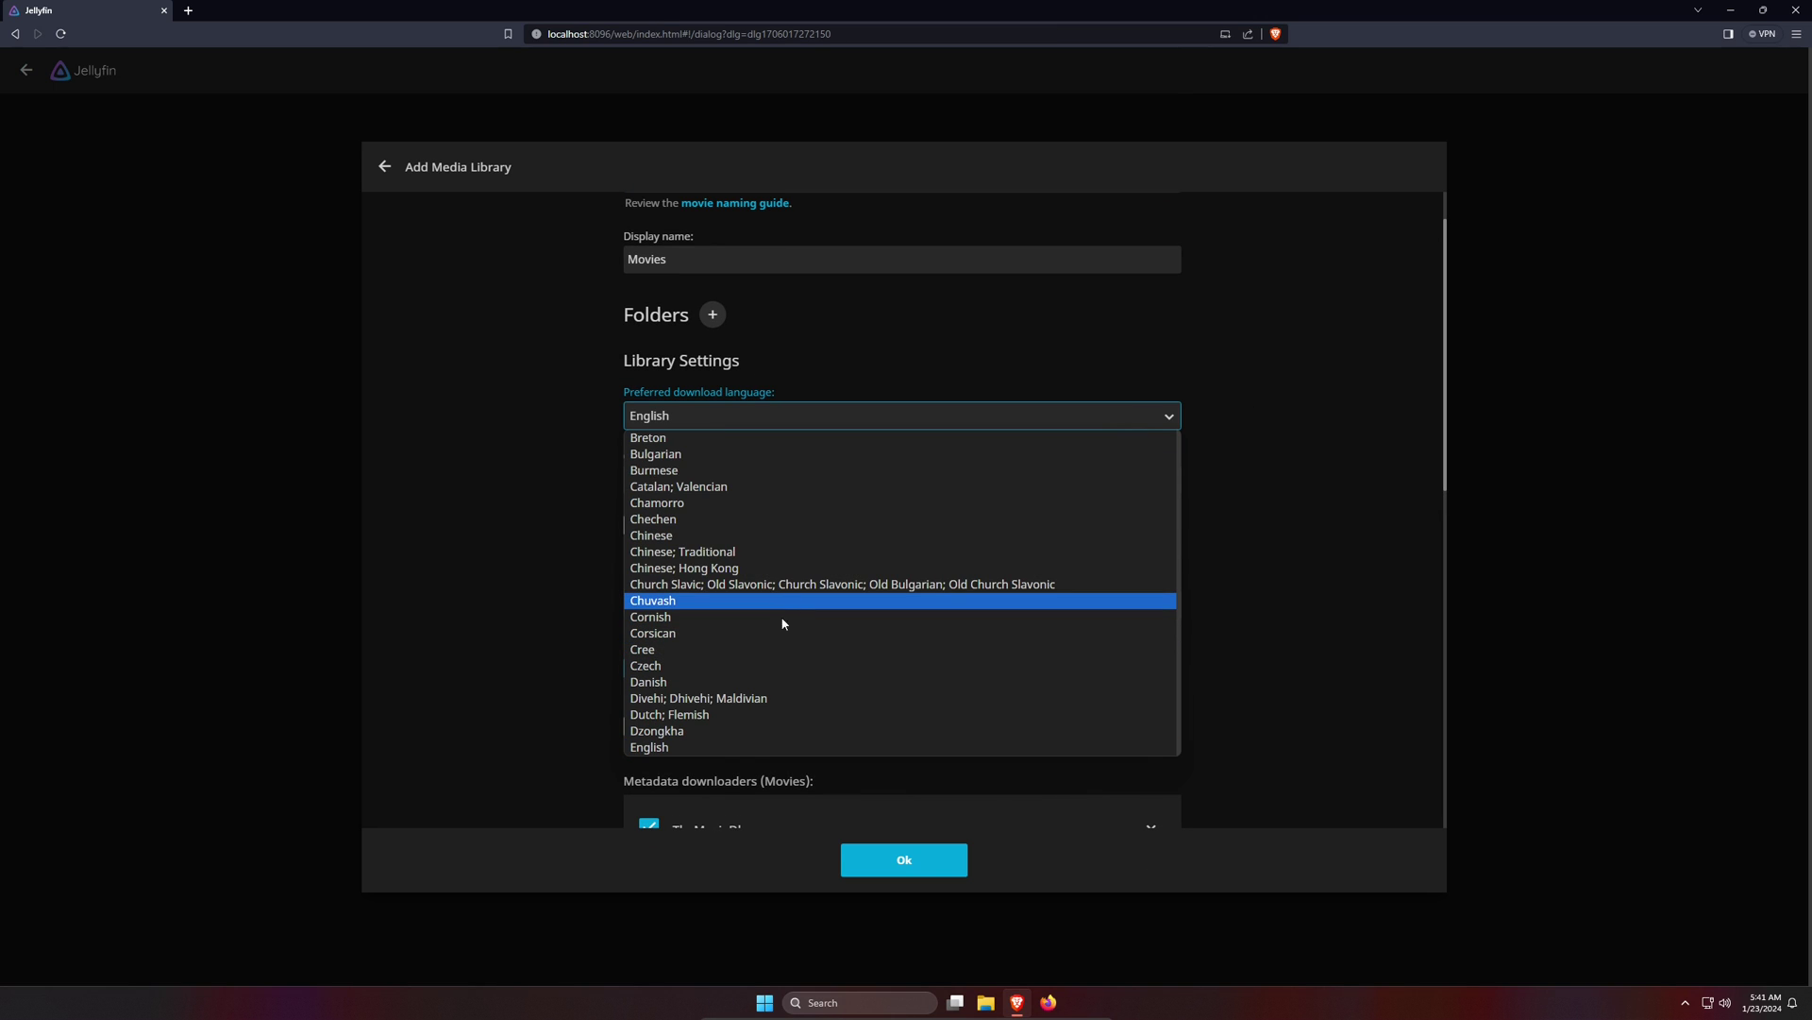
{"action": "scroll", "coordinate": [783, 623], "scroll_direction": "down", "scroll_amount": 2}
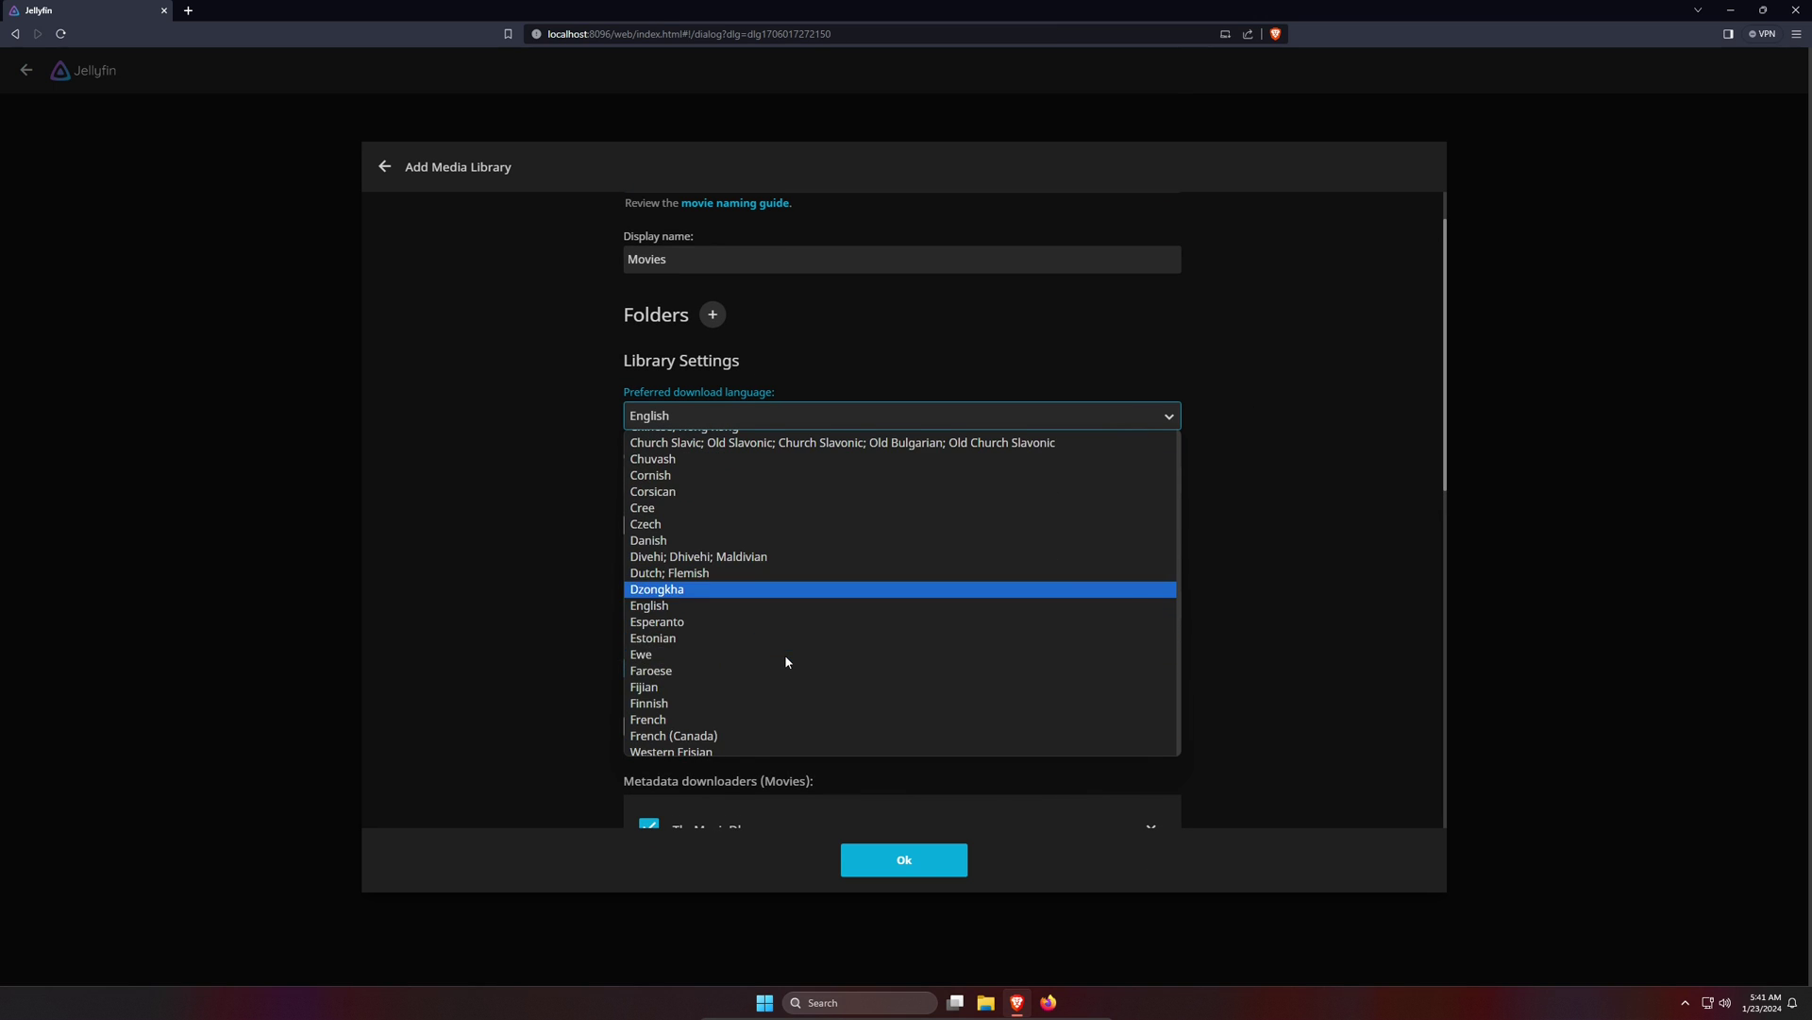
{"action": "left_click", "coordinate": [745, 607]}
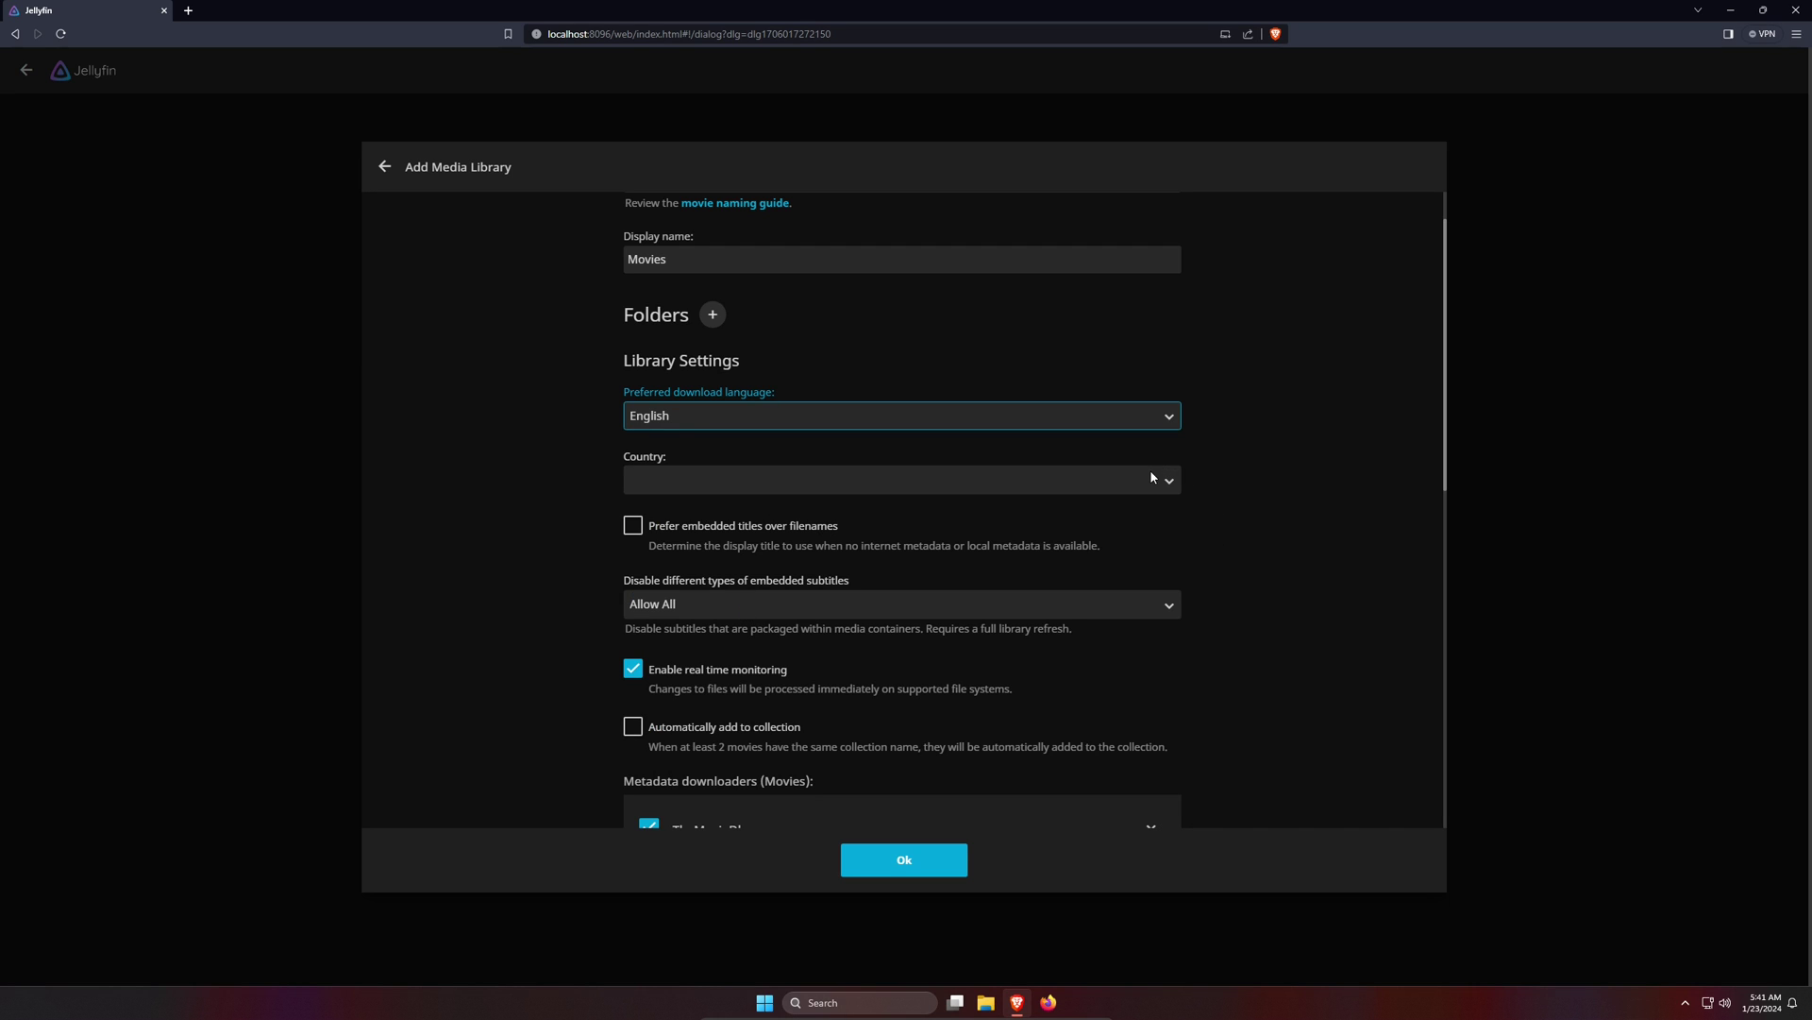
{"action": "left_click", "coordinate": [1137, 491]}
{"action": "key", "text": "u"}
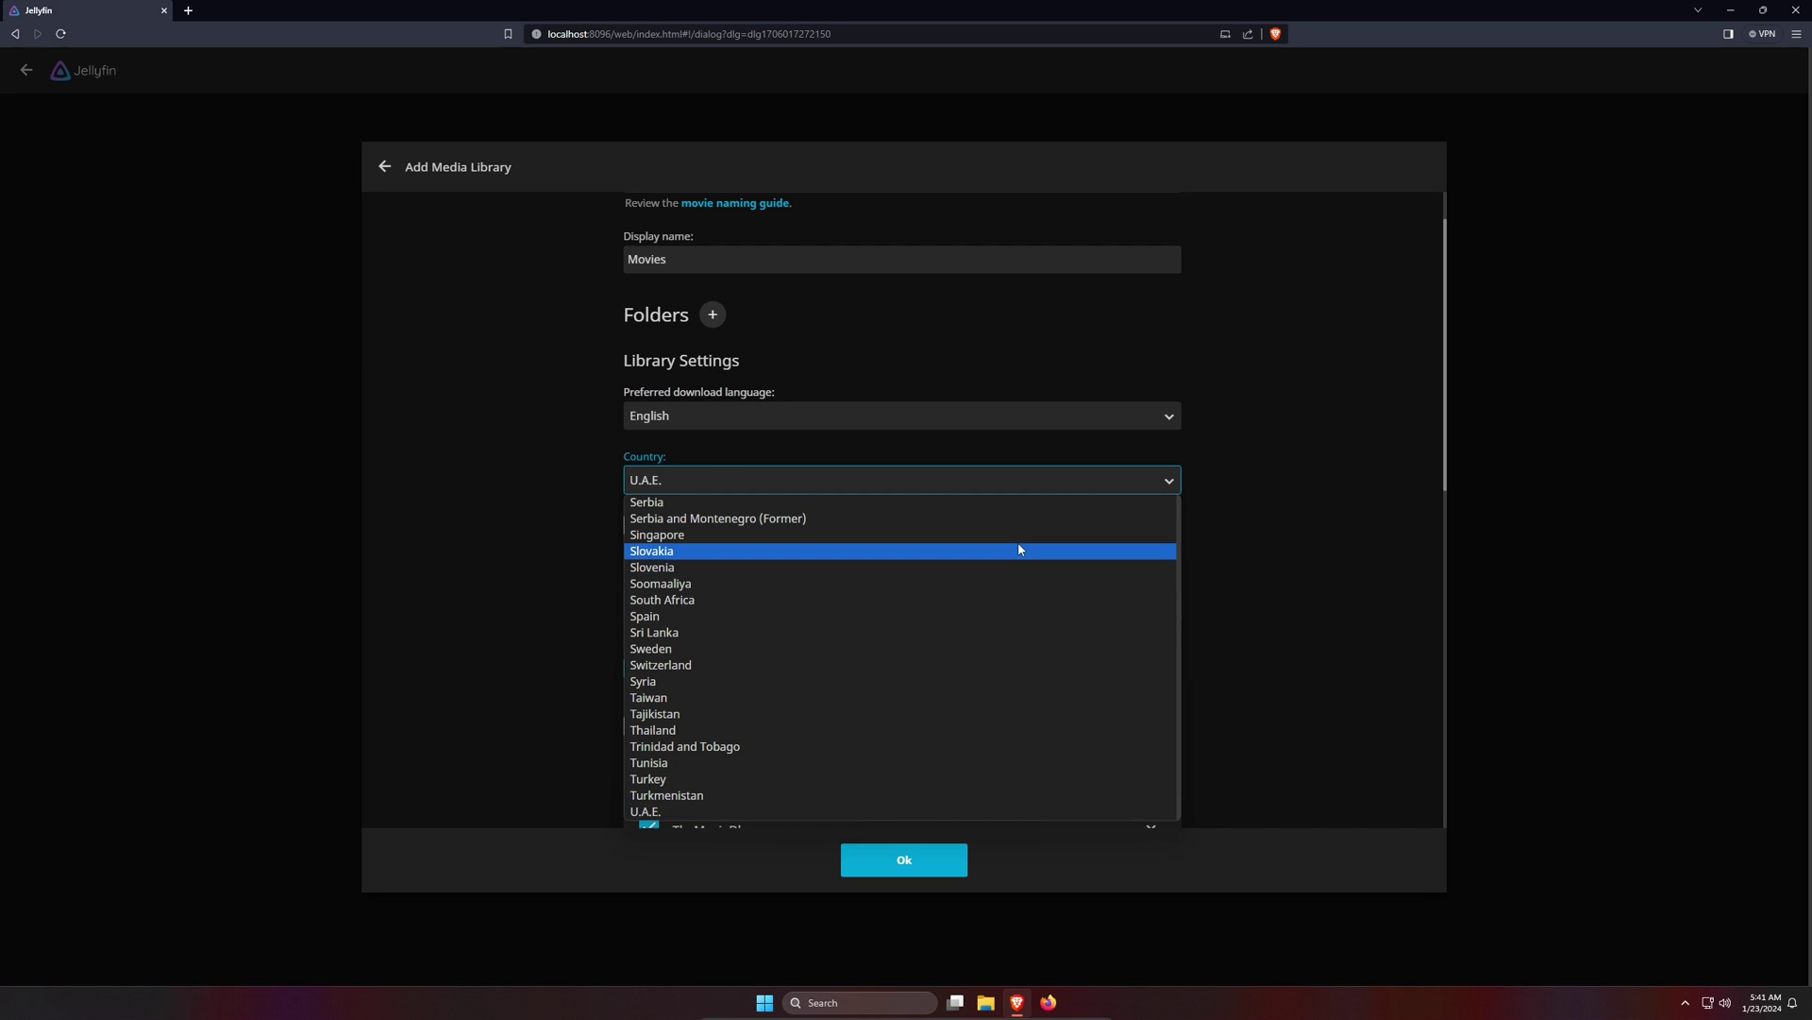
{"action": "key", "text": "n"}
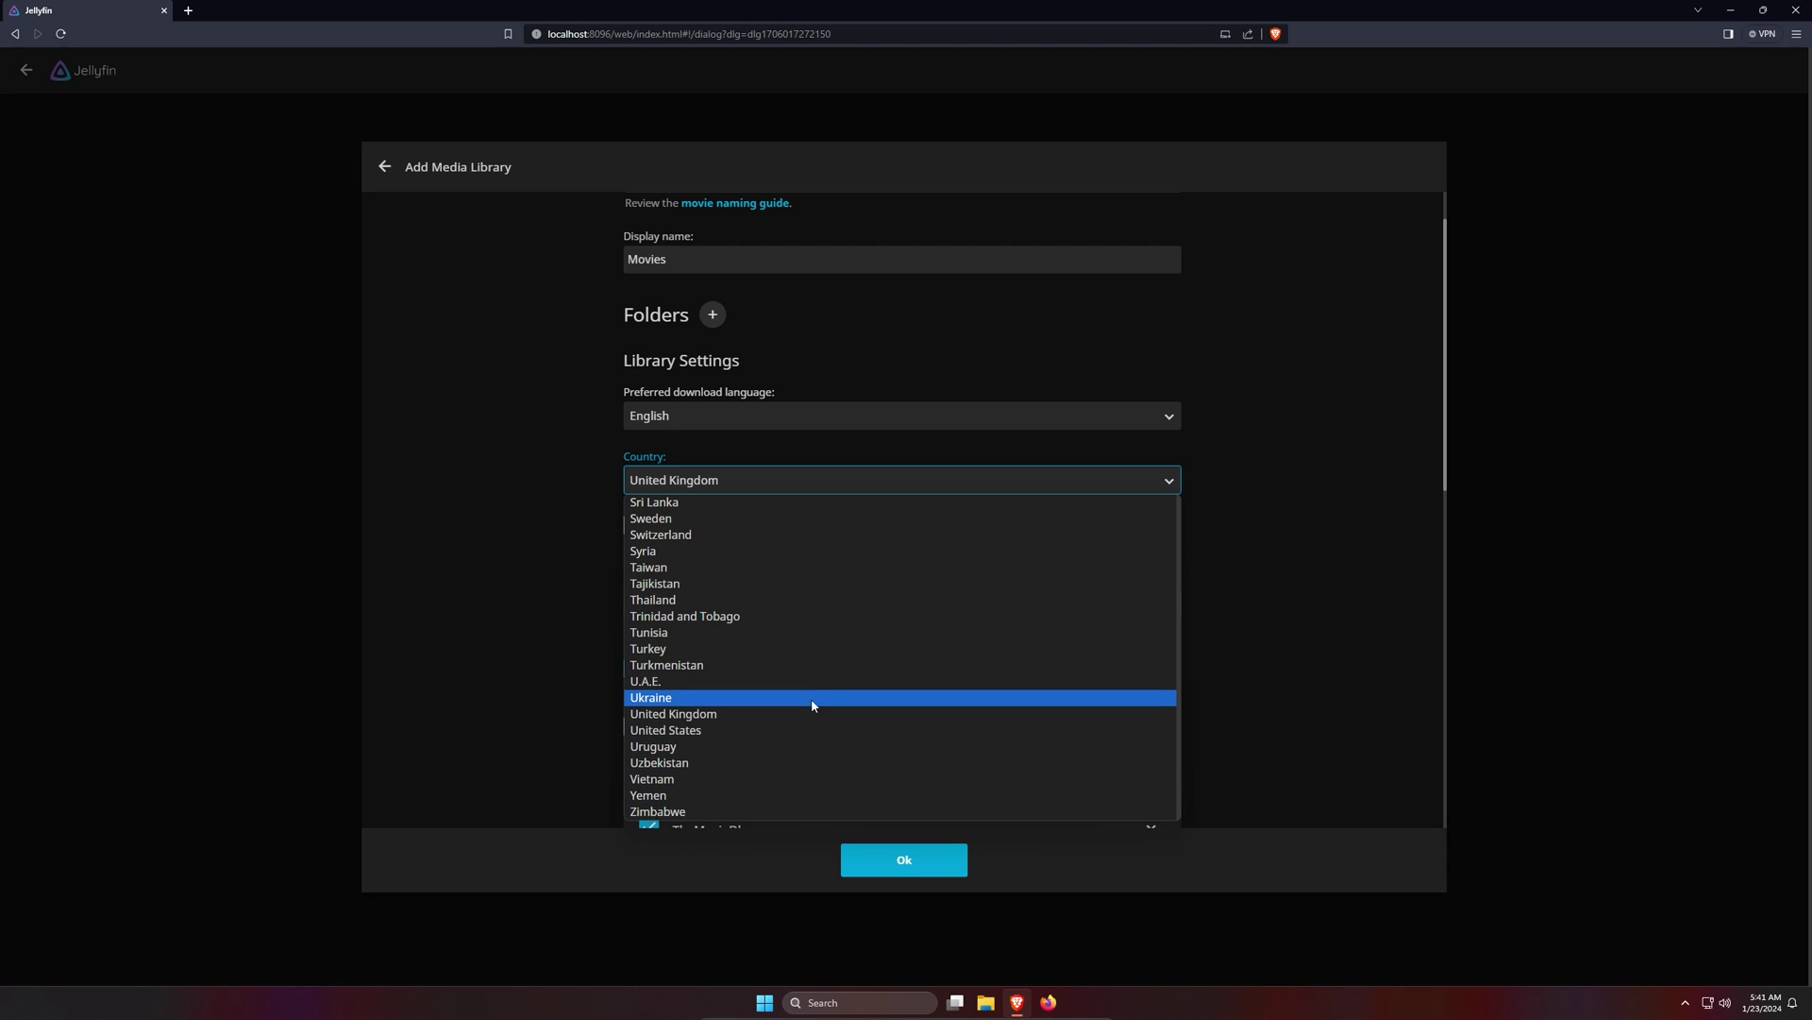
{"action": "left_click", "coordinate": [801, 730]}
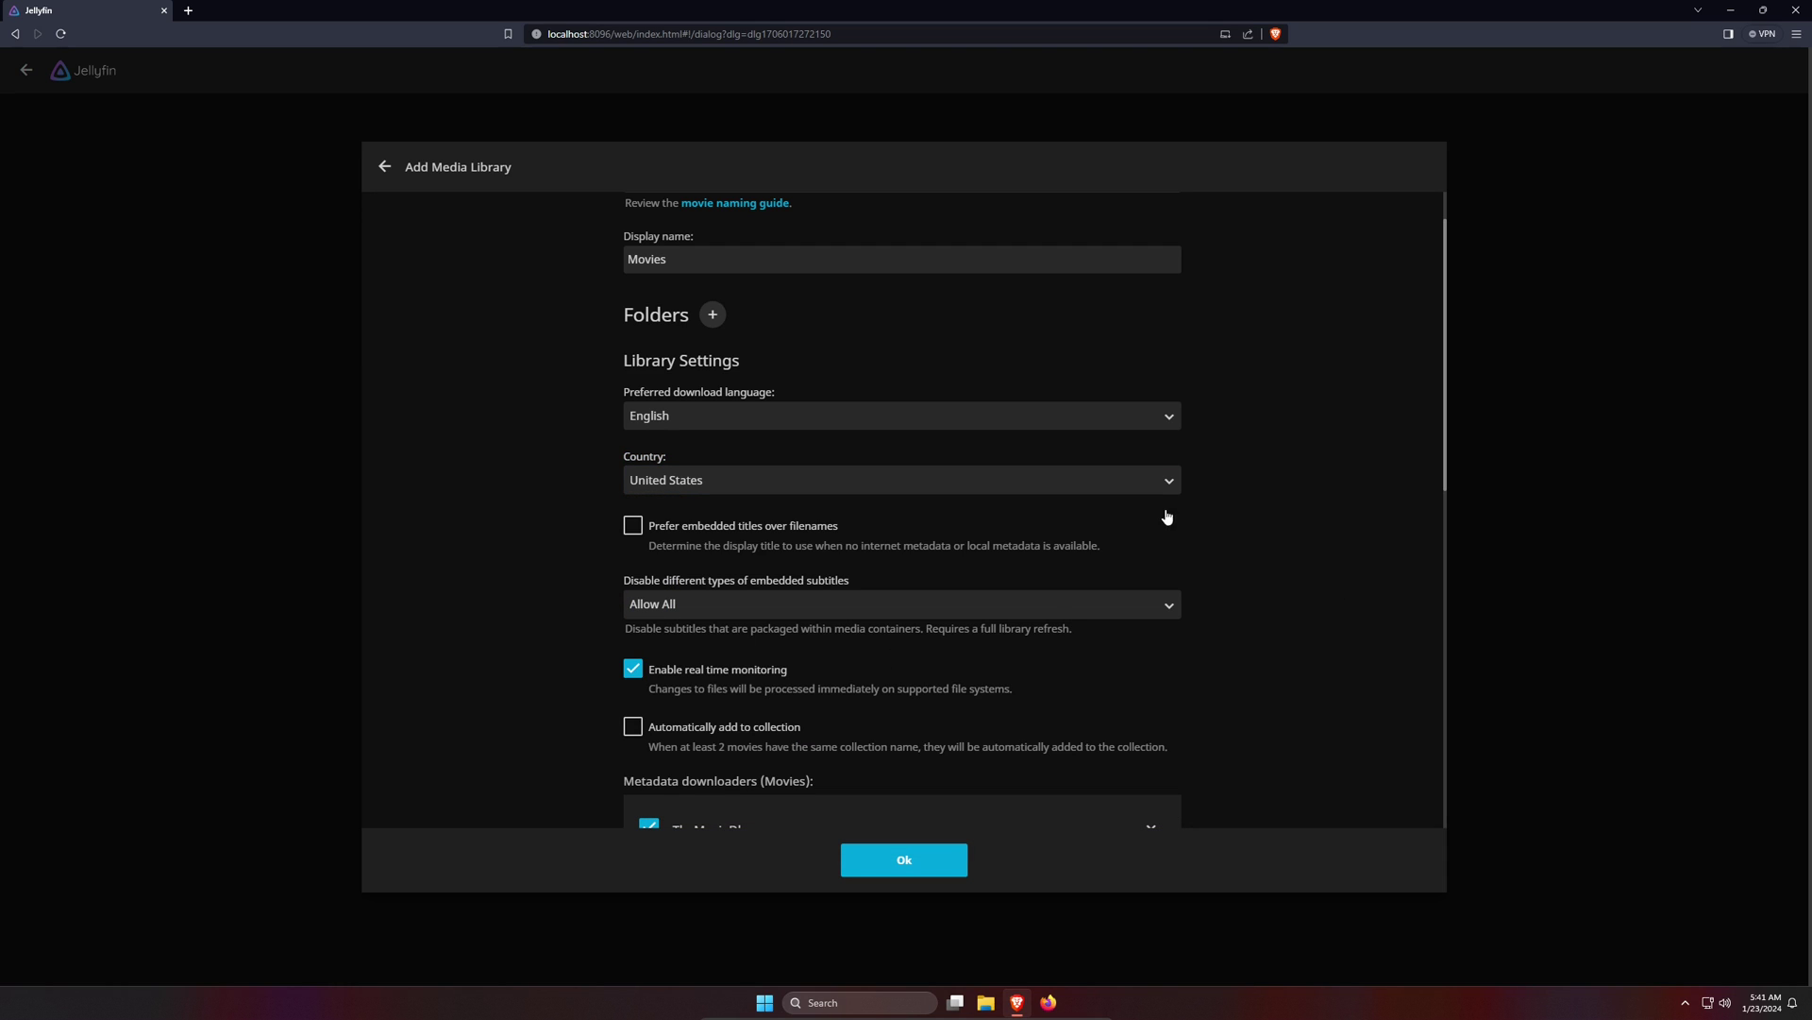
- Enable saving artwork into media folders and both chapter image extraction options, then confirm
{"action": "scroll", "coordinate": [1226, 516], "scroll_direction": "down", "scroll_amount": 2}
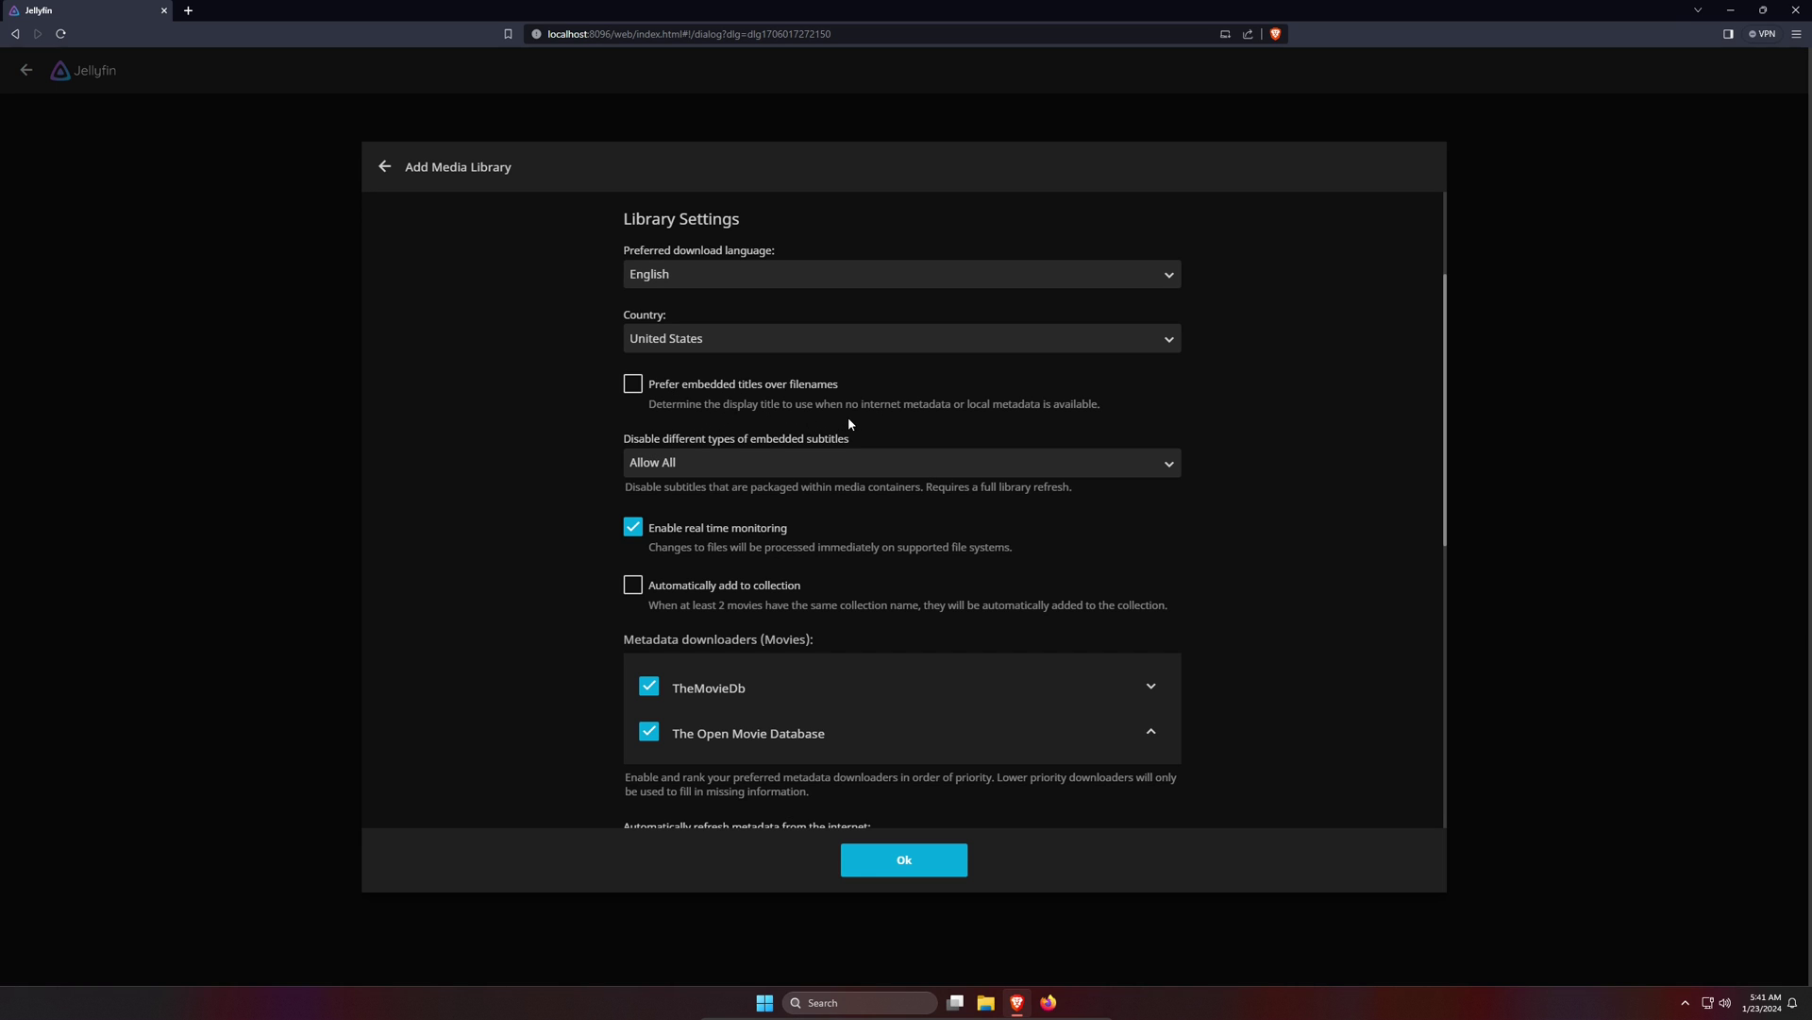
{"action": "scroll", "coordinate": [848, 416], "scroll_direction": "down", "scroll_amount": 2}
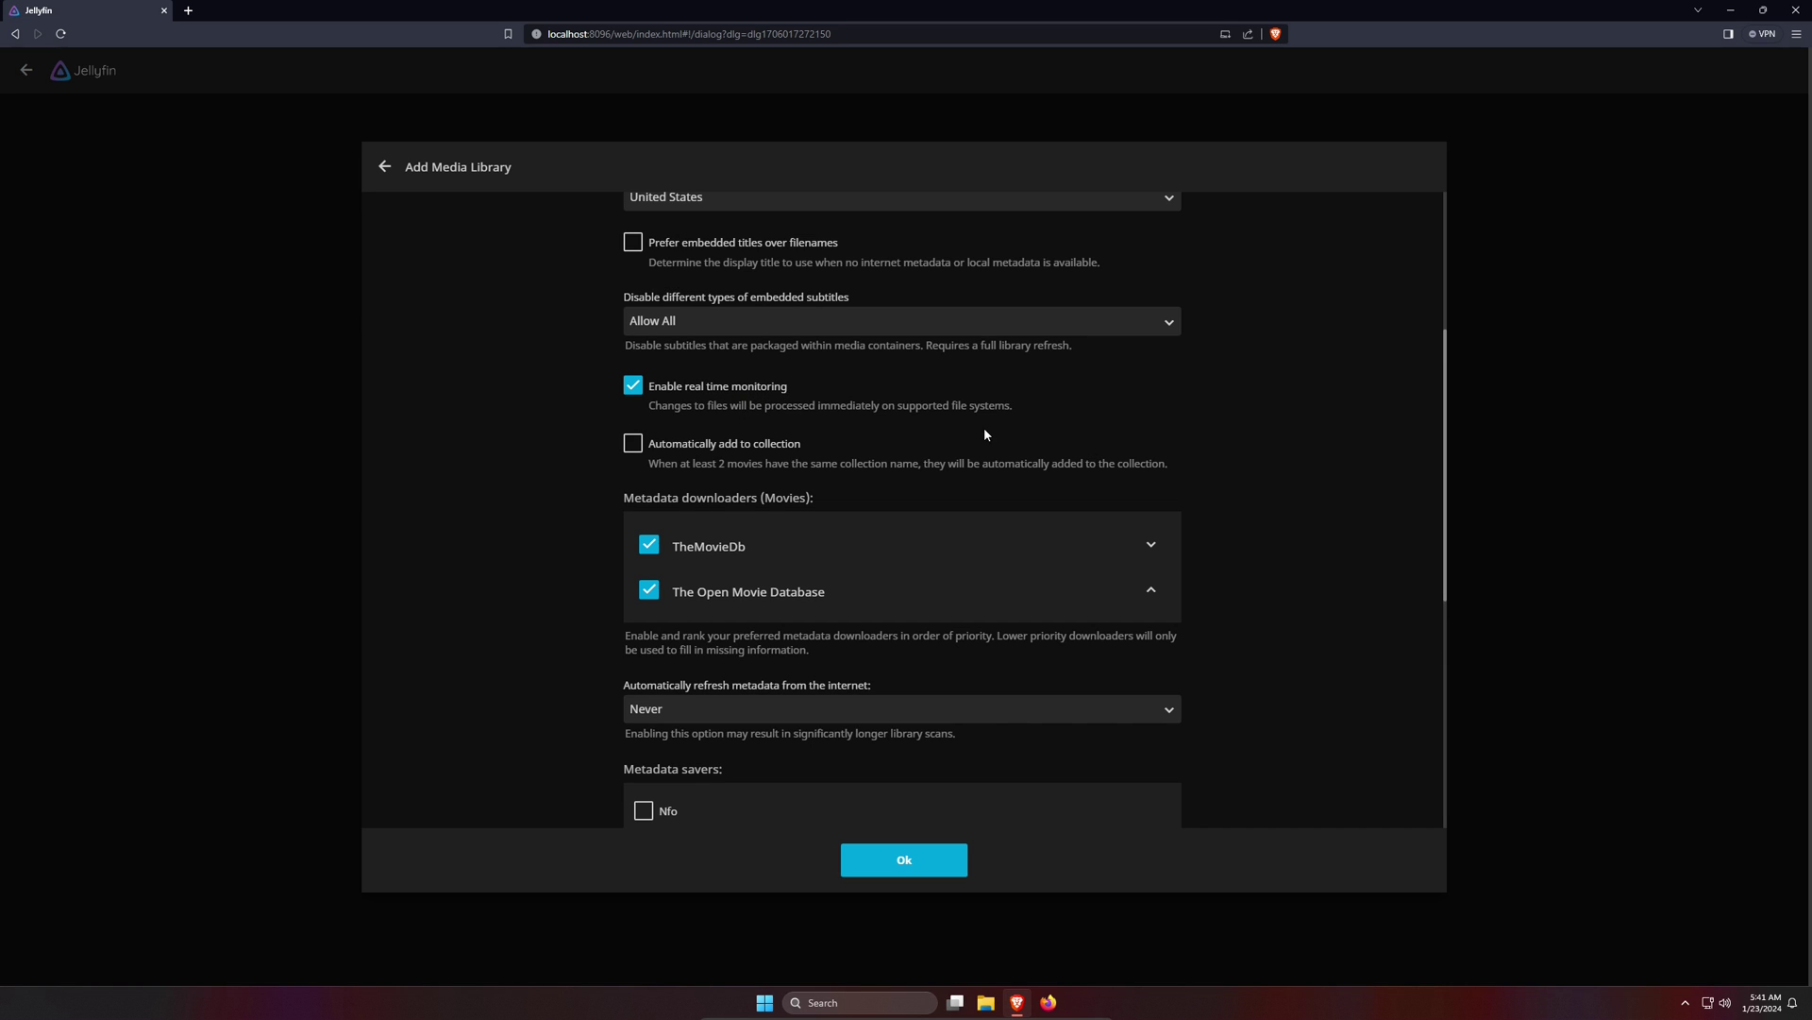
{"action": "scroll", "coordinate": [983, 427], "scroll_direction": "down", "scroll_amount": 1}
{"action": "scroll", "coordinate": [797, 496], "scroll_direction": "down", "scroll_amount": 3}
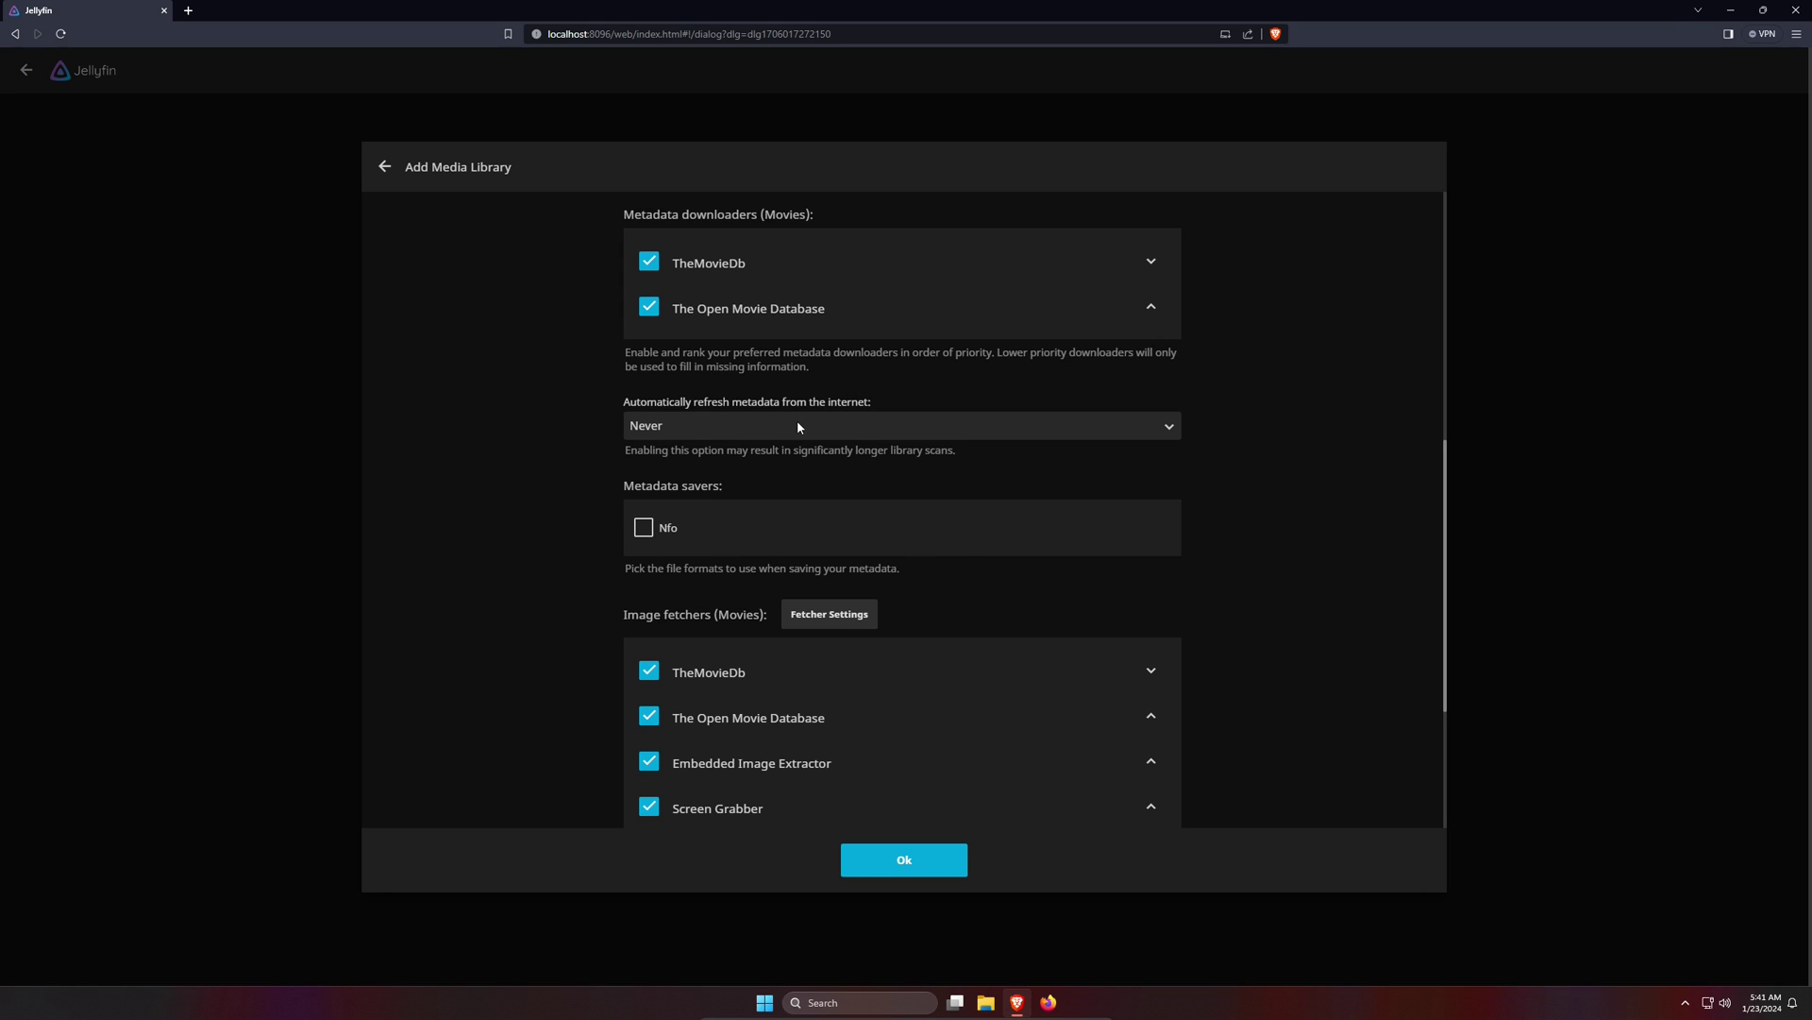
{"action": "scroll", "coordinate": [867, 469], "scroll_direction": "down", "scroll_amount": 5}
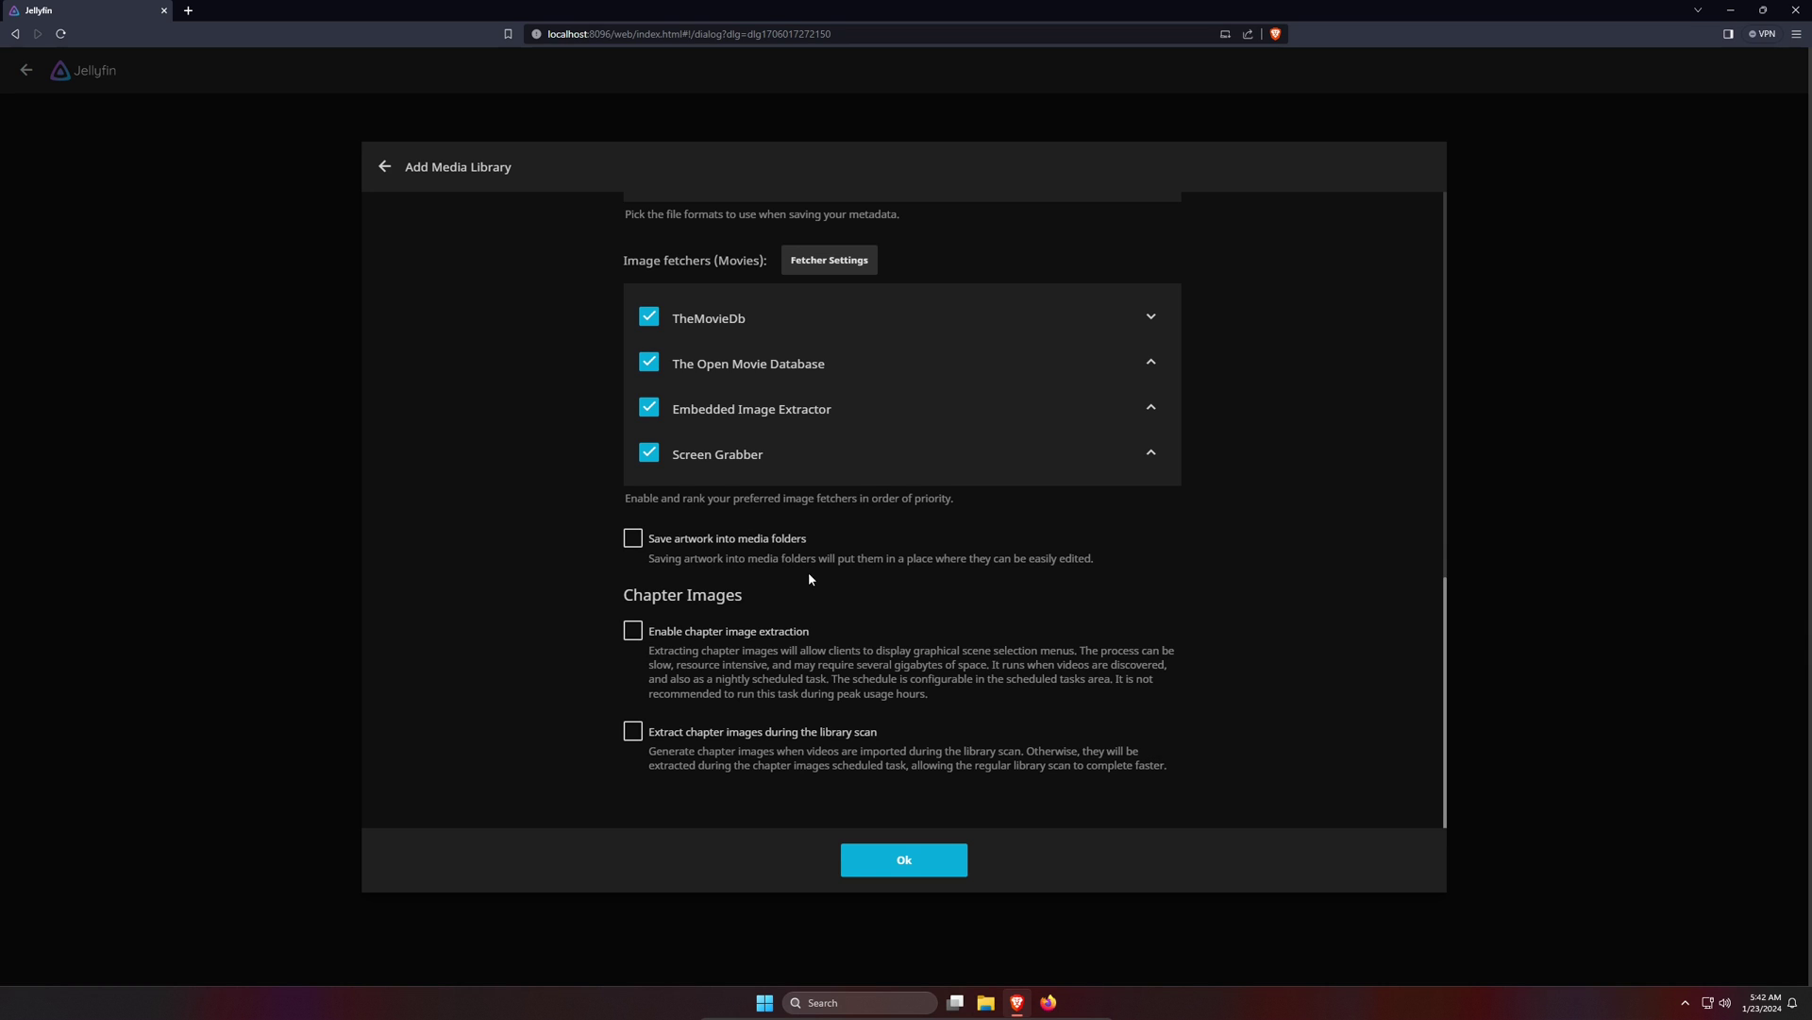
{"action": "left_click", "coordinate": [631, 545]}
{"action": "scroll", "coordinate": [1149, 564], "scroll_direction": "down", "scroll_amount": 1}
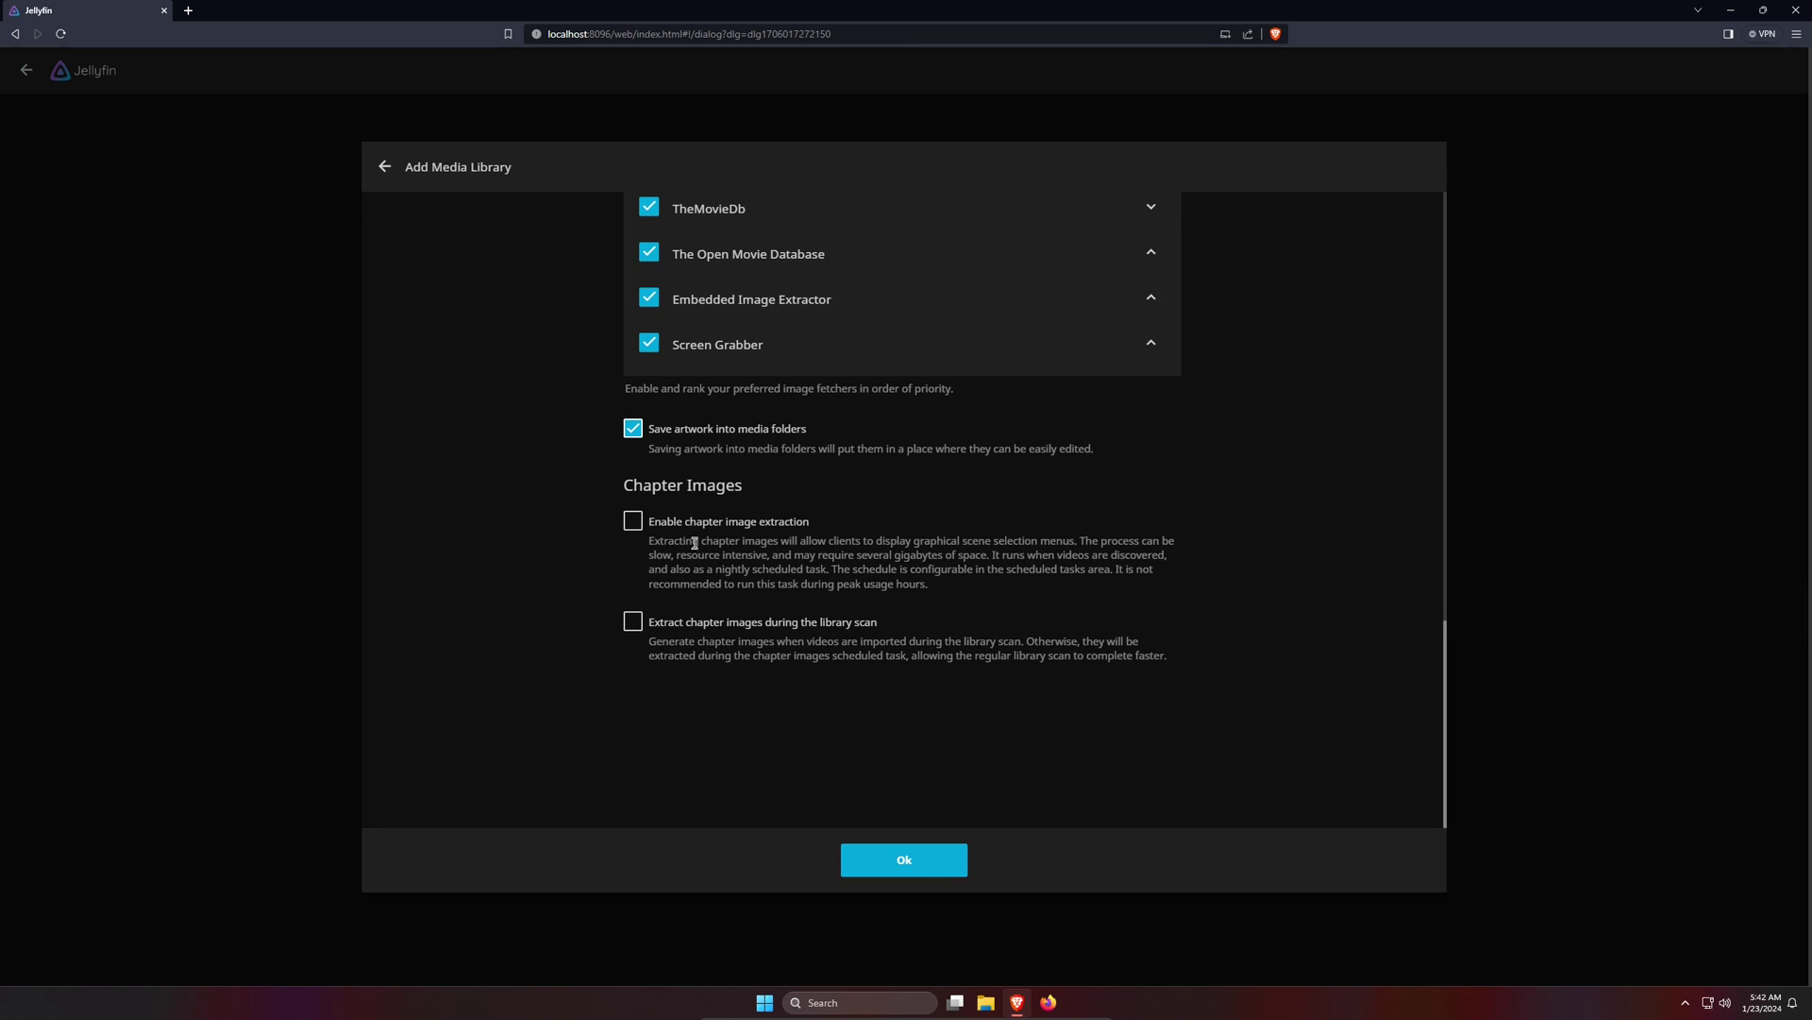
{"action": "left_click", "coordinate": [632, 522]}
{"action": "left_click", "coordinate": [633, 622]}
{"action": "left_click", "coordinate": [938, 859]}
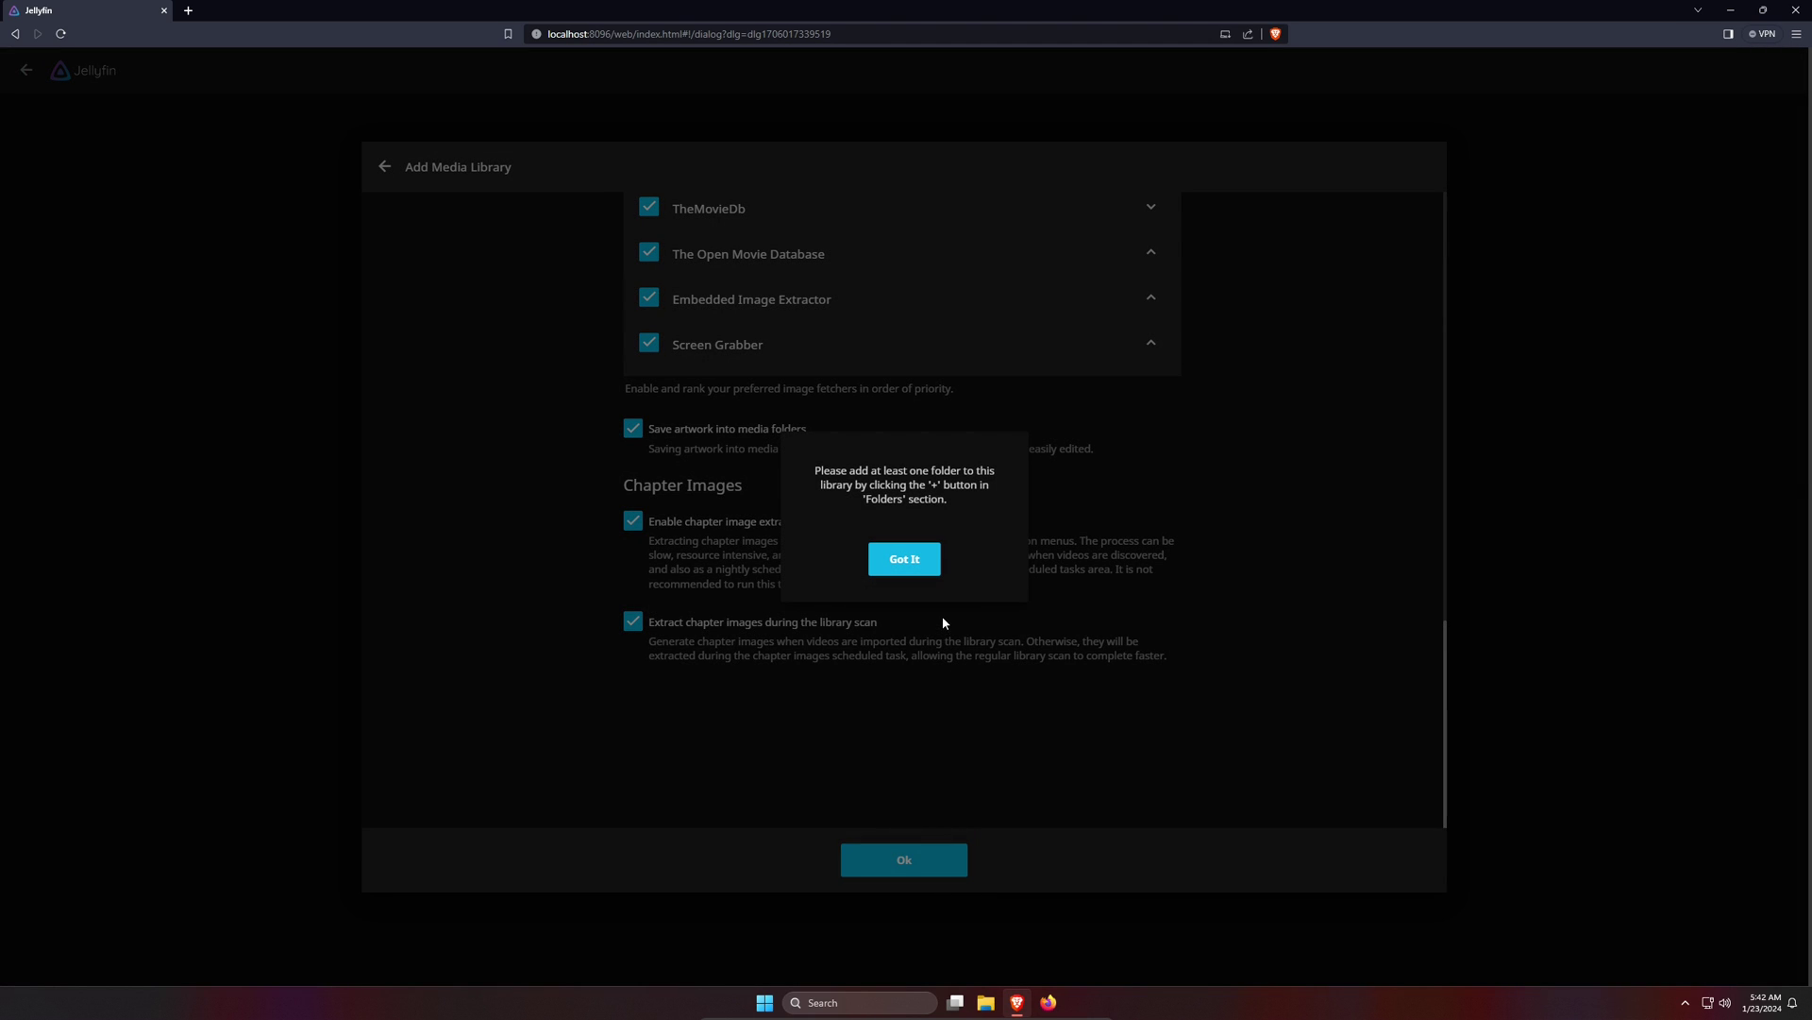
- Dismiss the missing-folder notice and add Z:\HandbrakeMedia as the Movies library folder
{"action": "left_click", "coordinate": [913, 567]}
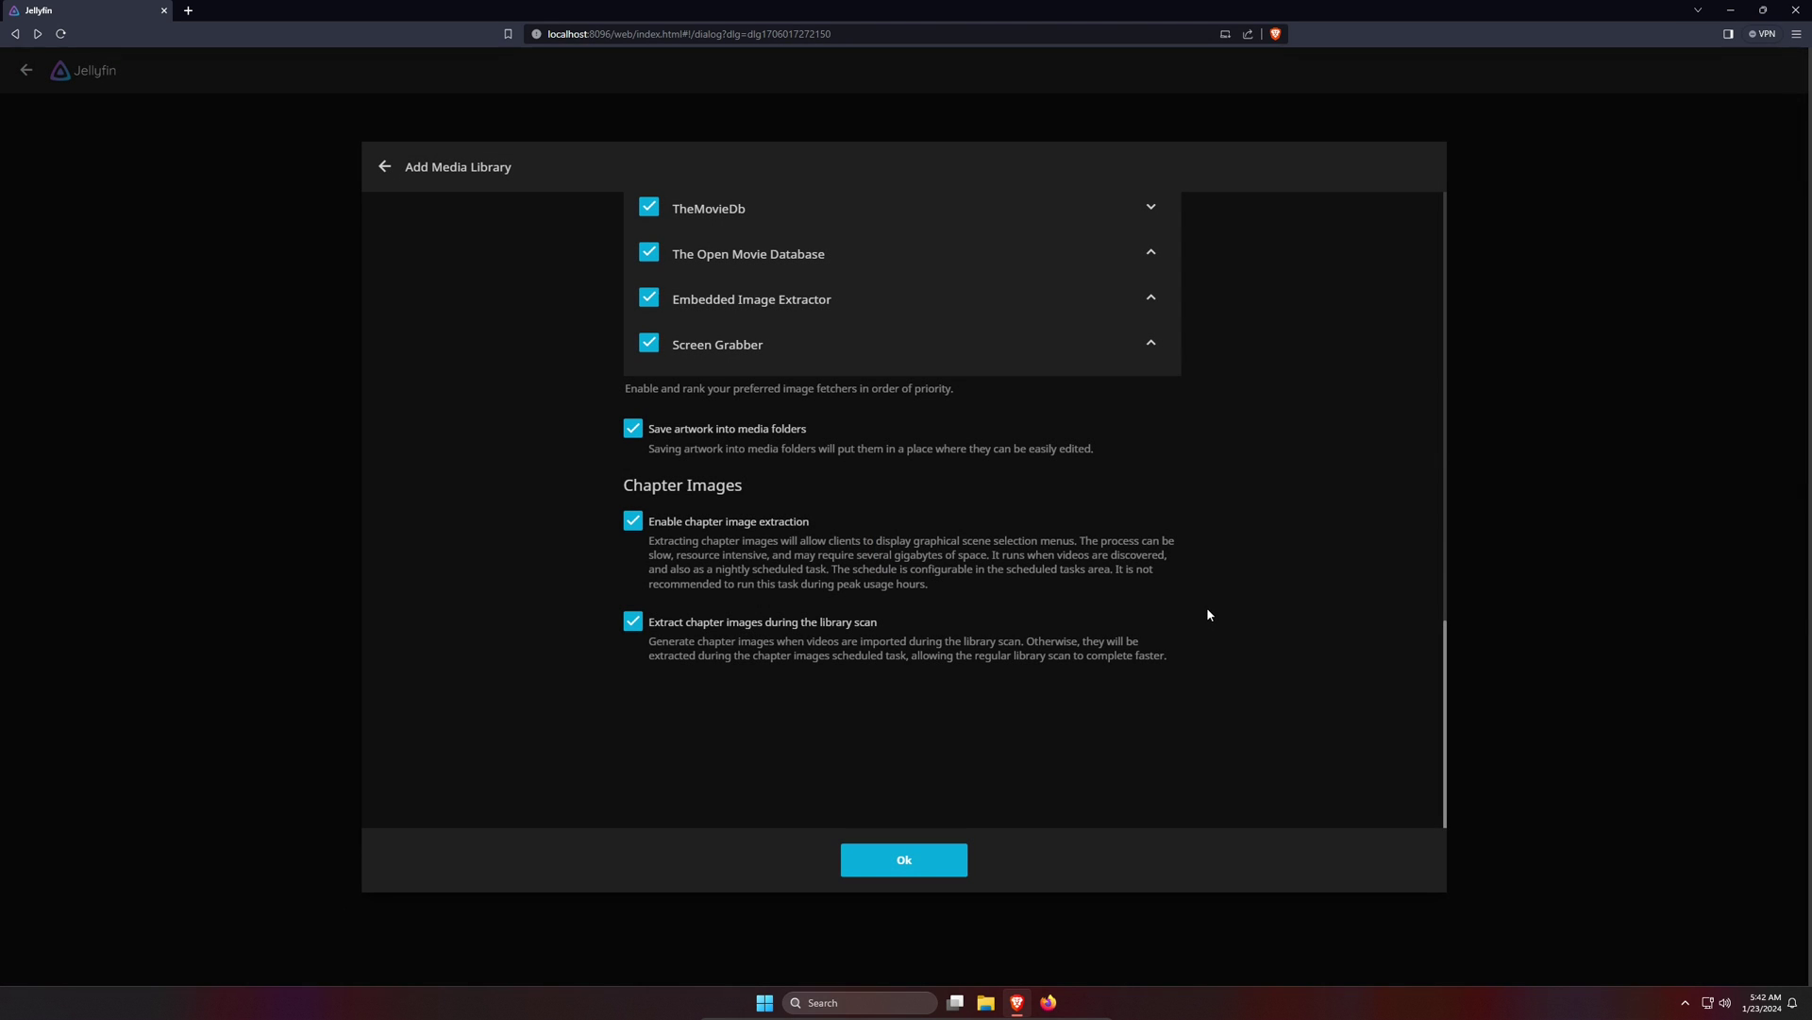
{"action": "scroll", "coordinate": [1207, 614], "scroll_direction": "up", "scroll_amount": 15}
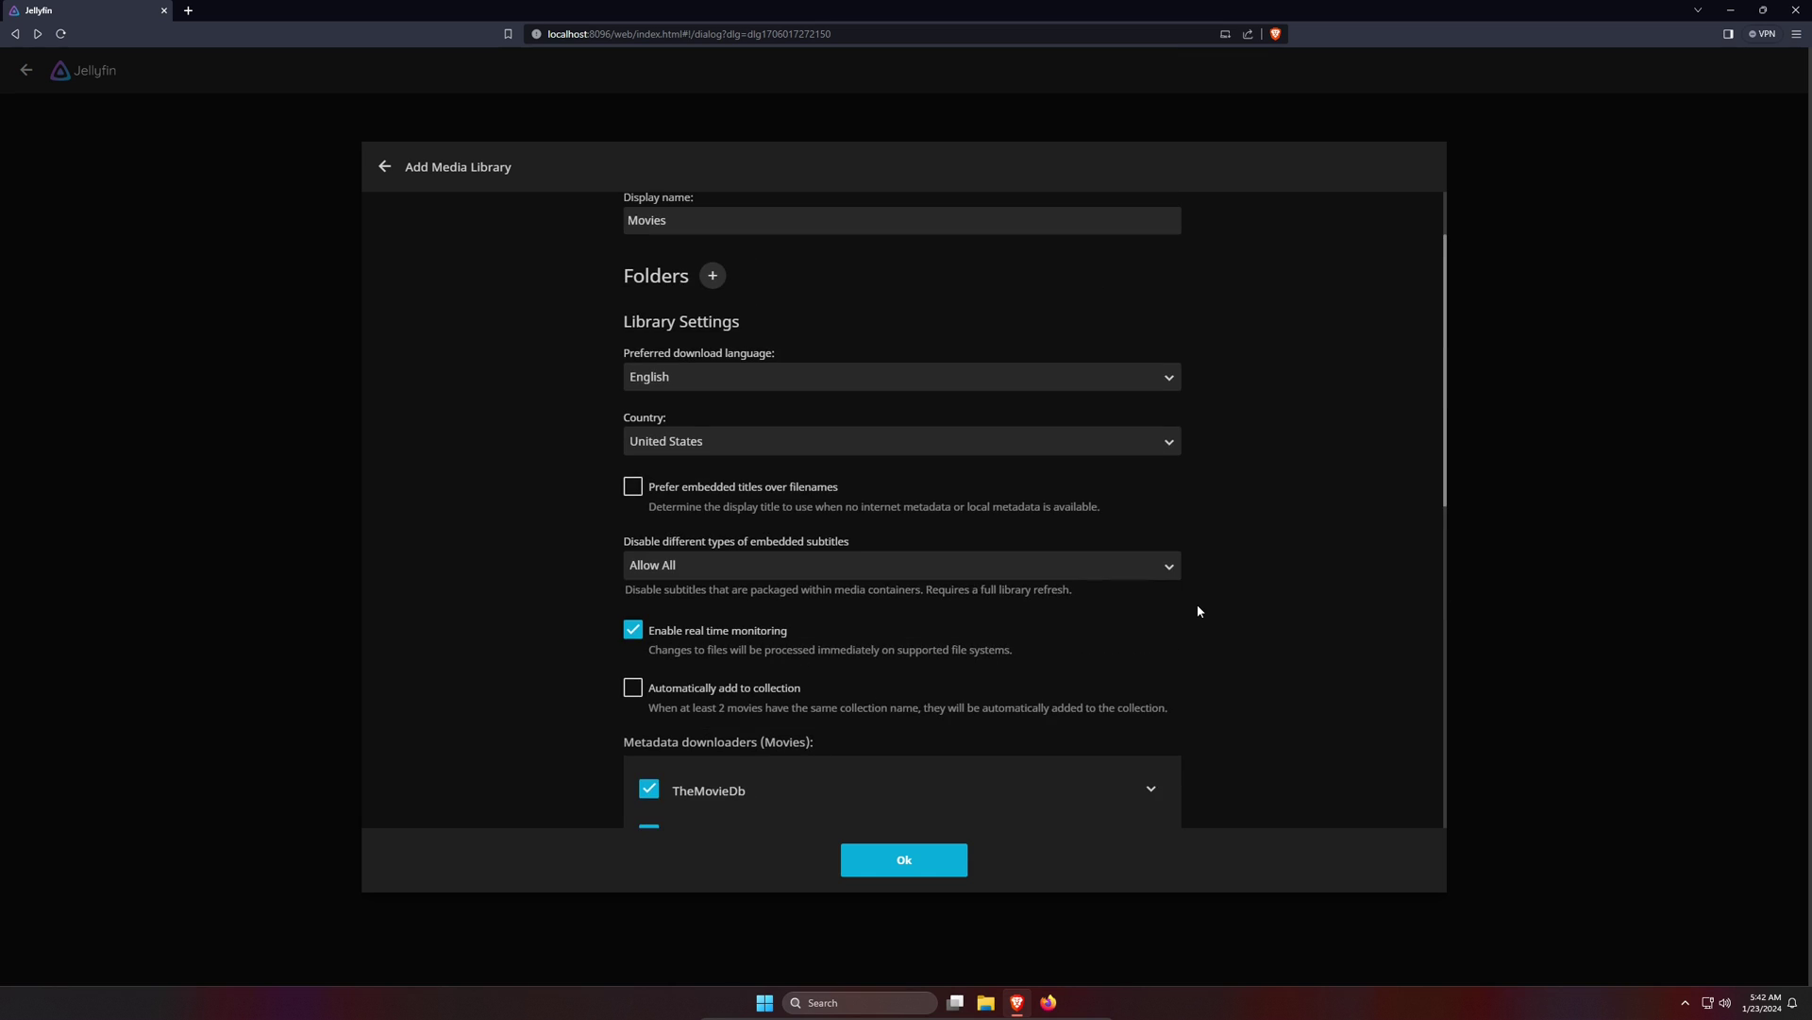
{"action": "scroll", "coordinate": [1197, 611], "scroll_direction": "up", "scroll_amount": 2}
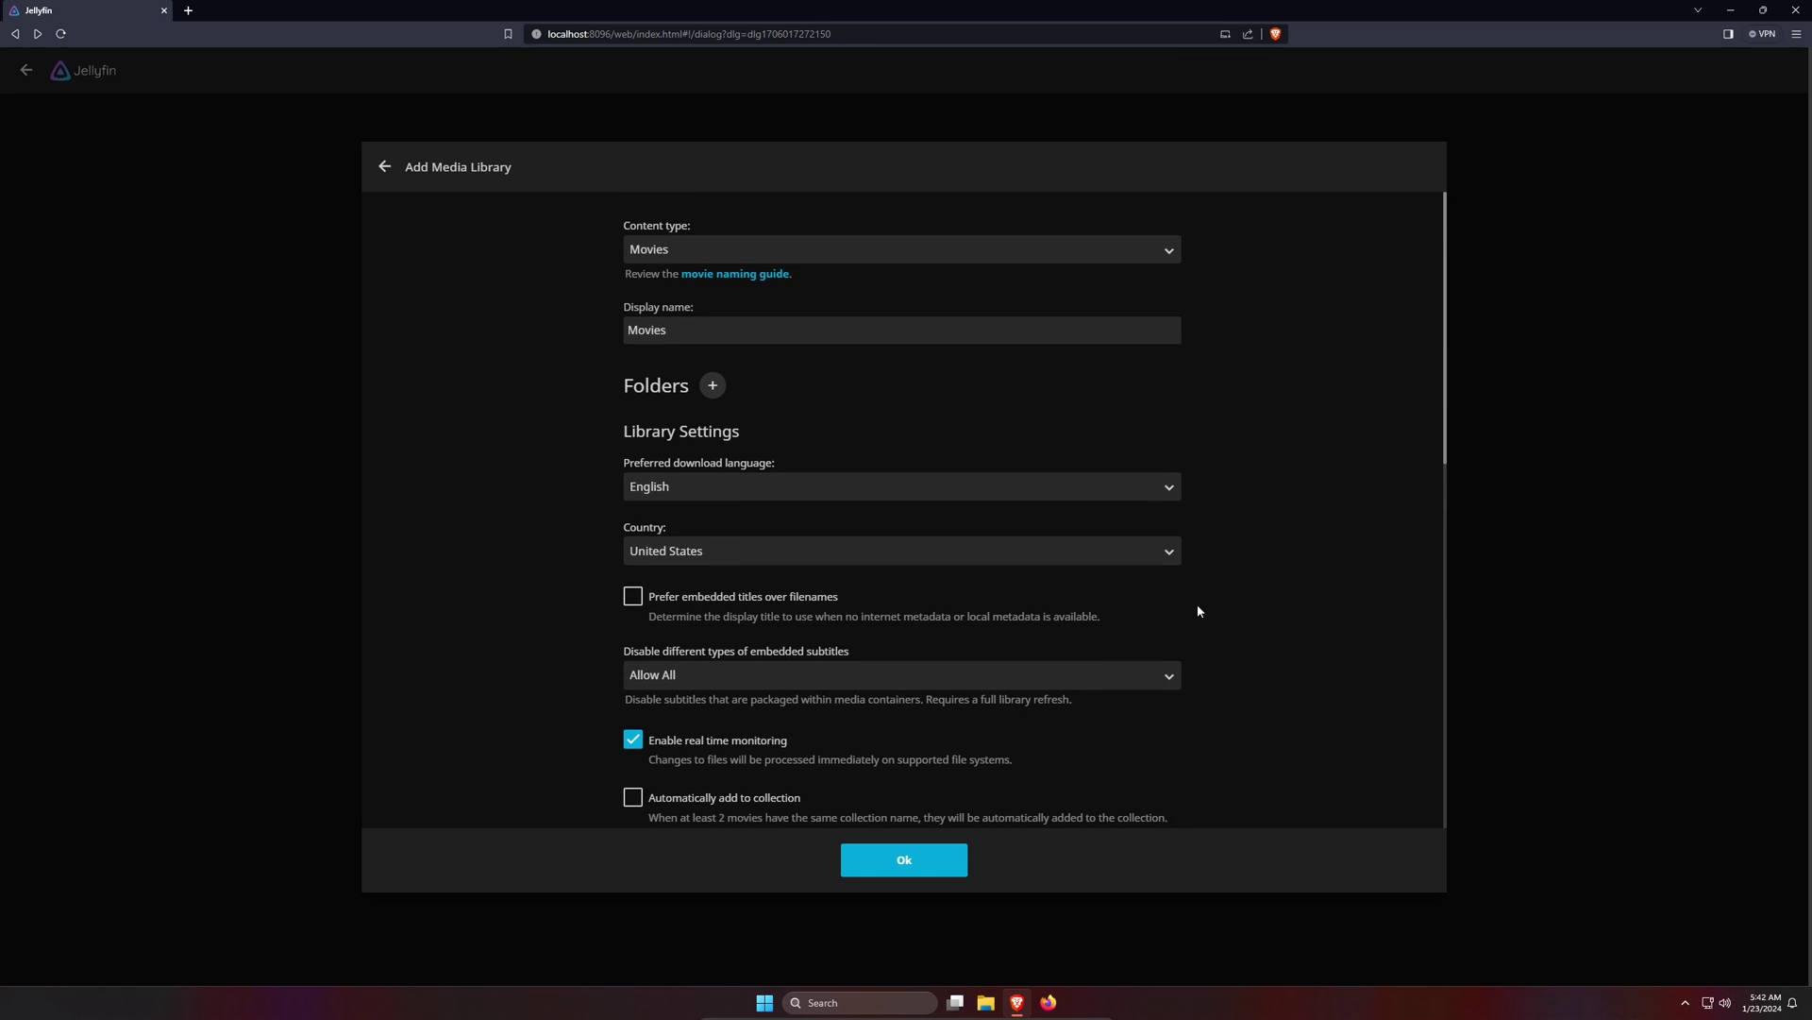
{"action": "left_click", "coordinate": [708, 385]}
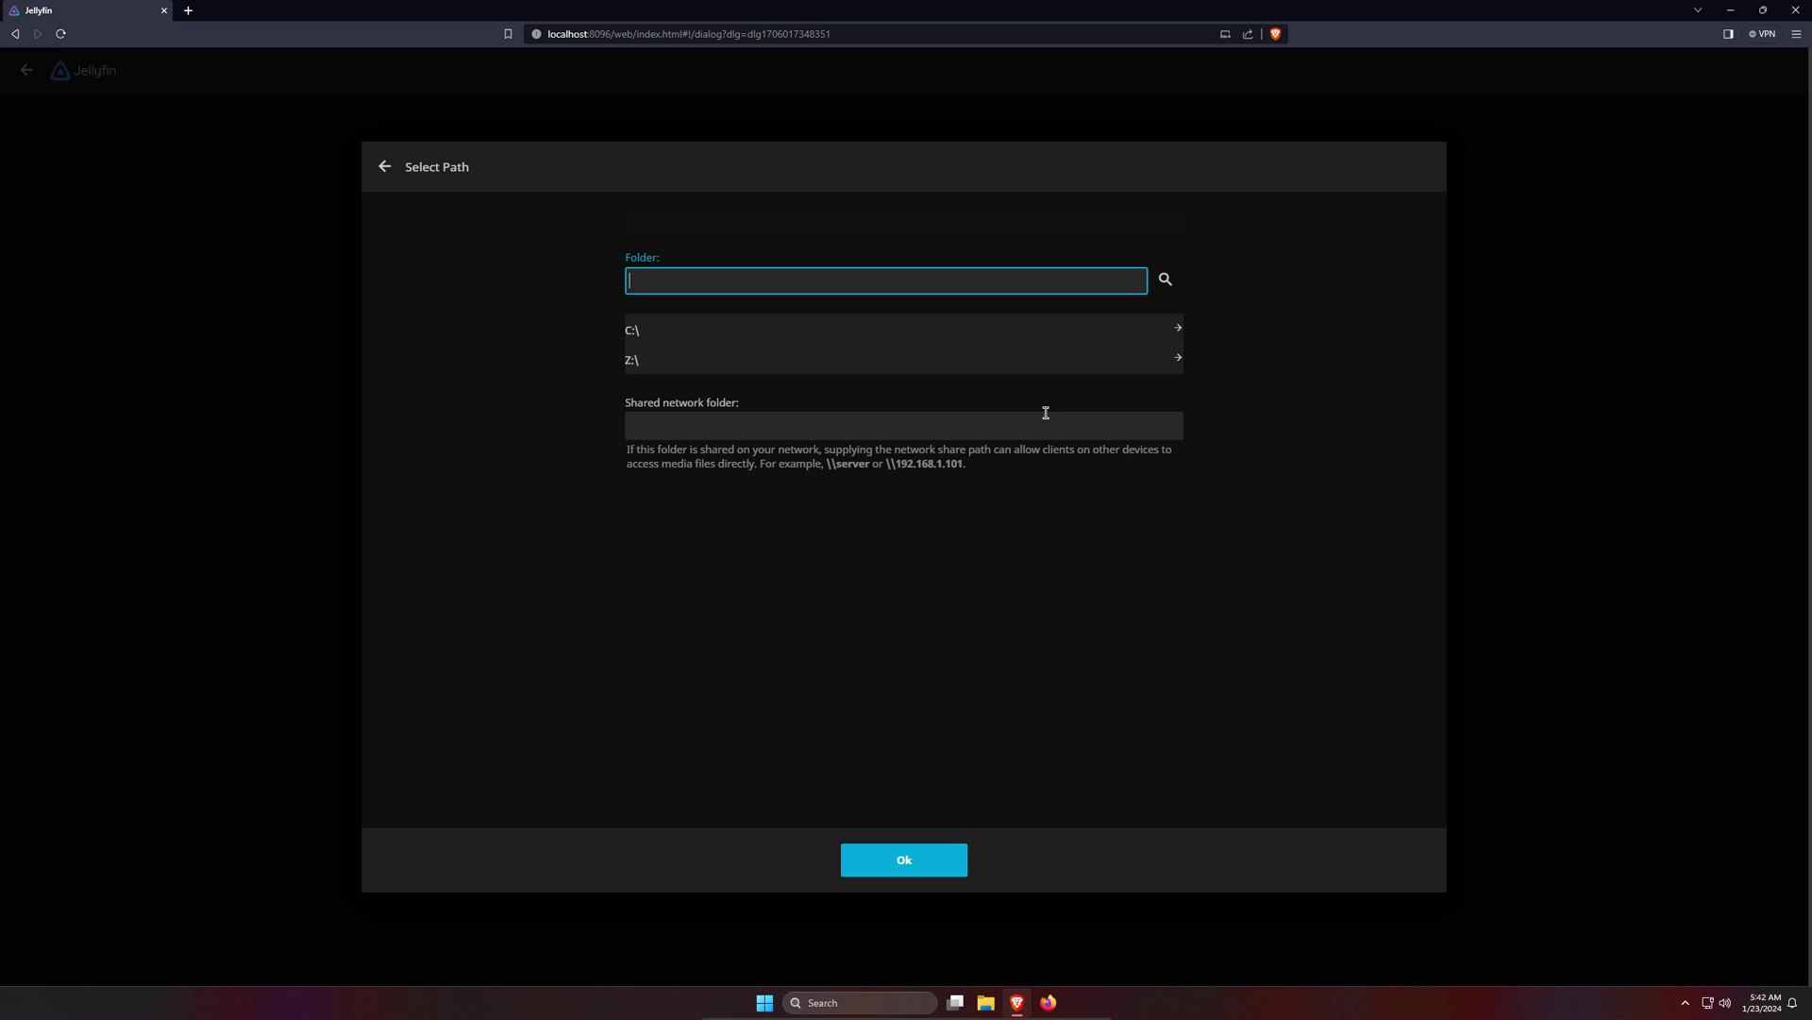
{"action": "left_click", "coordinate": [1017, 372]}
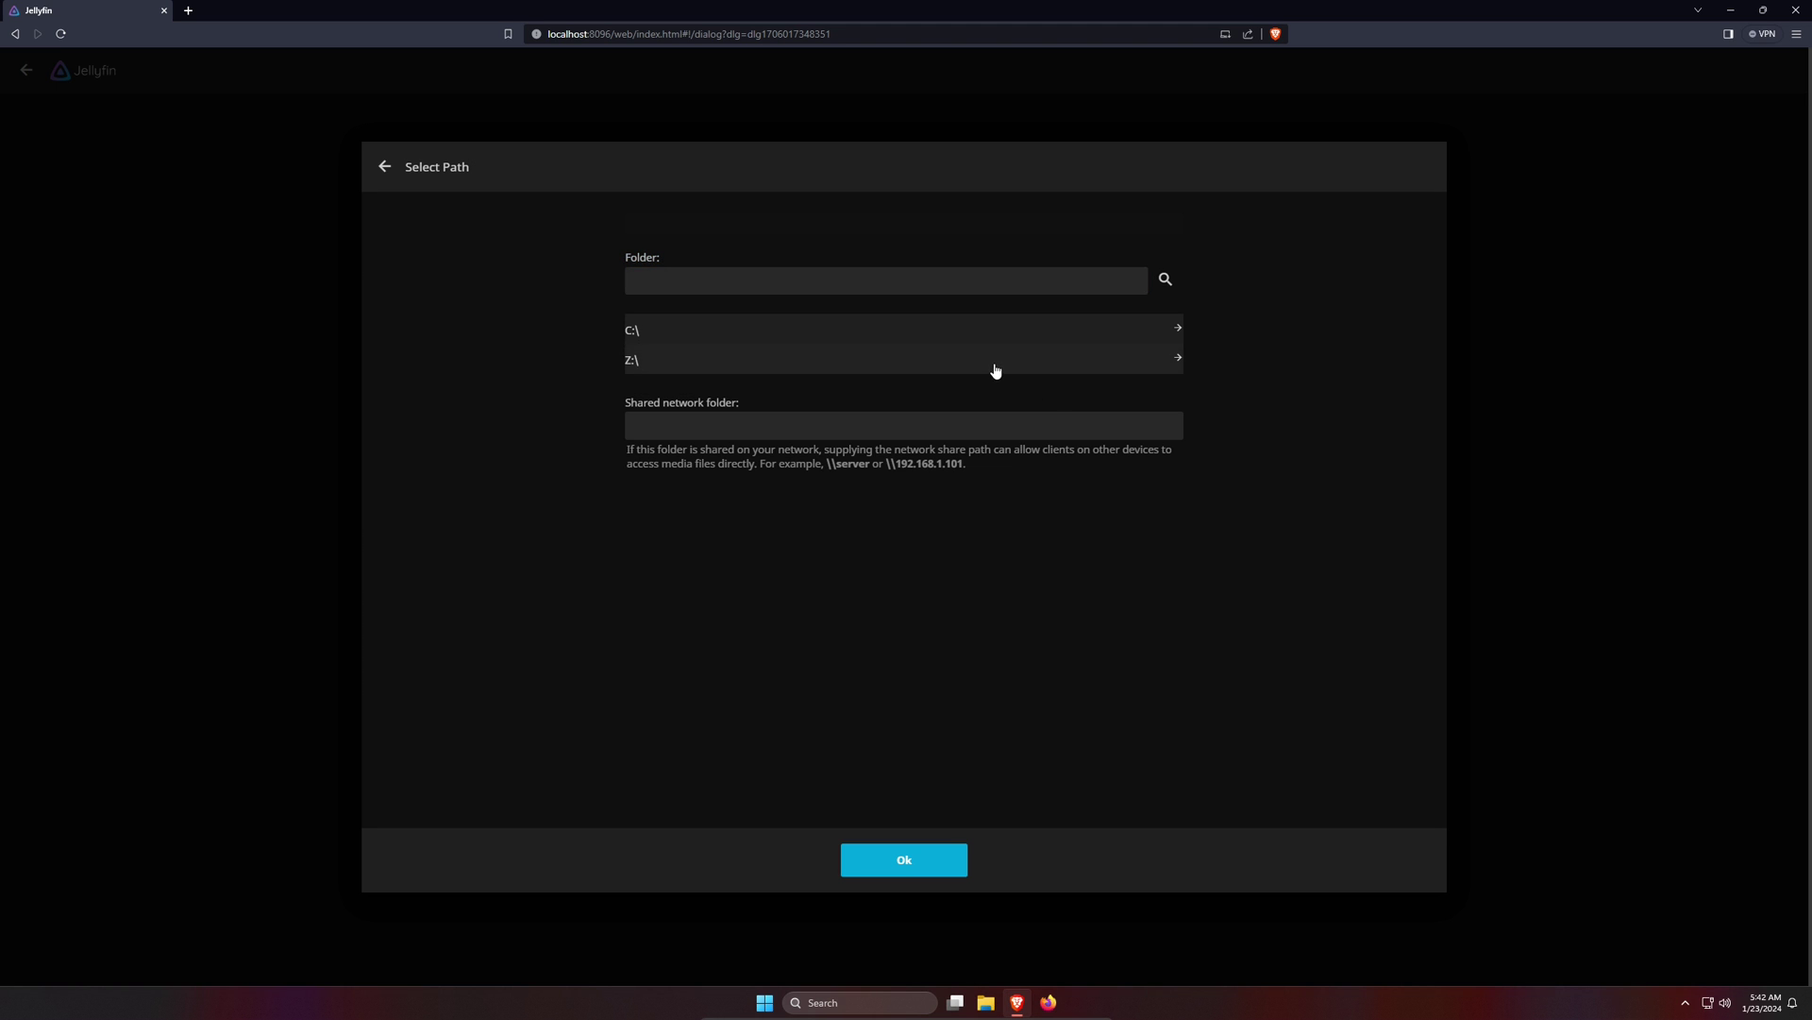
{"action": "scroll", "coordinate": [982, 388], "scroll_direction": "down", "scroll_amount": 2}
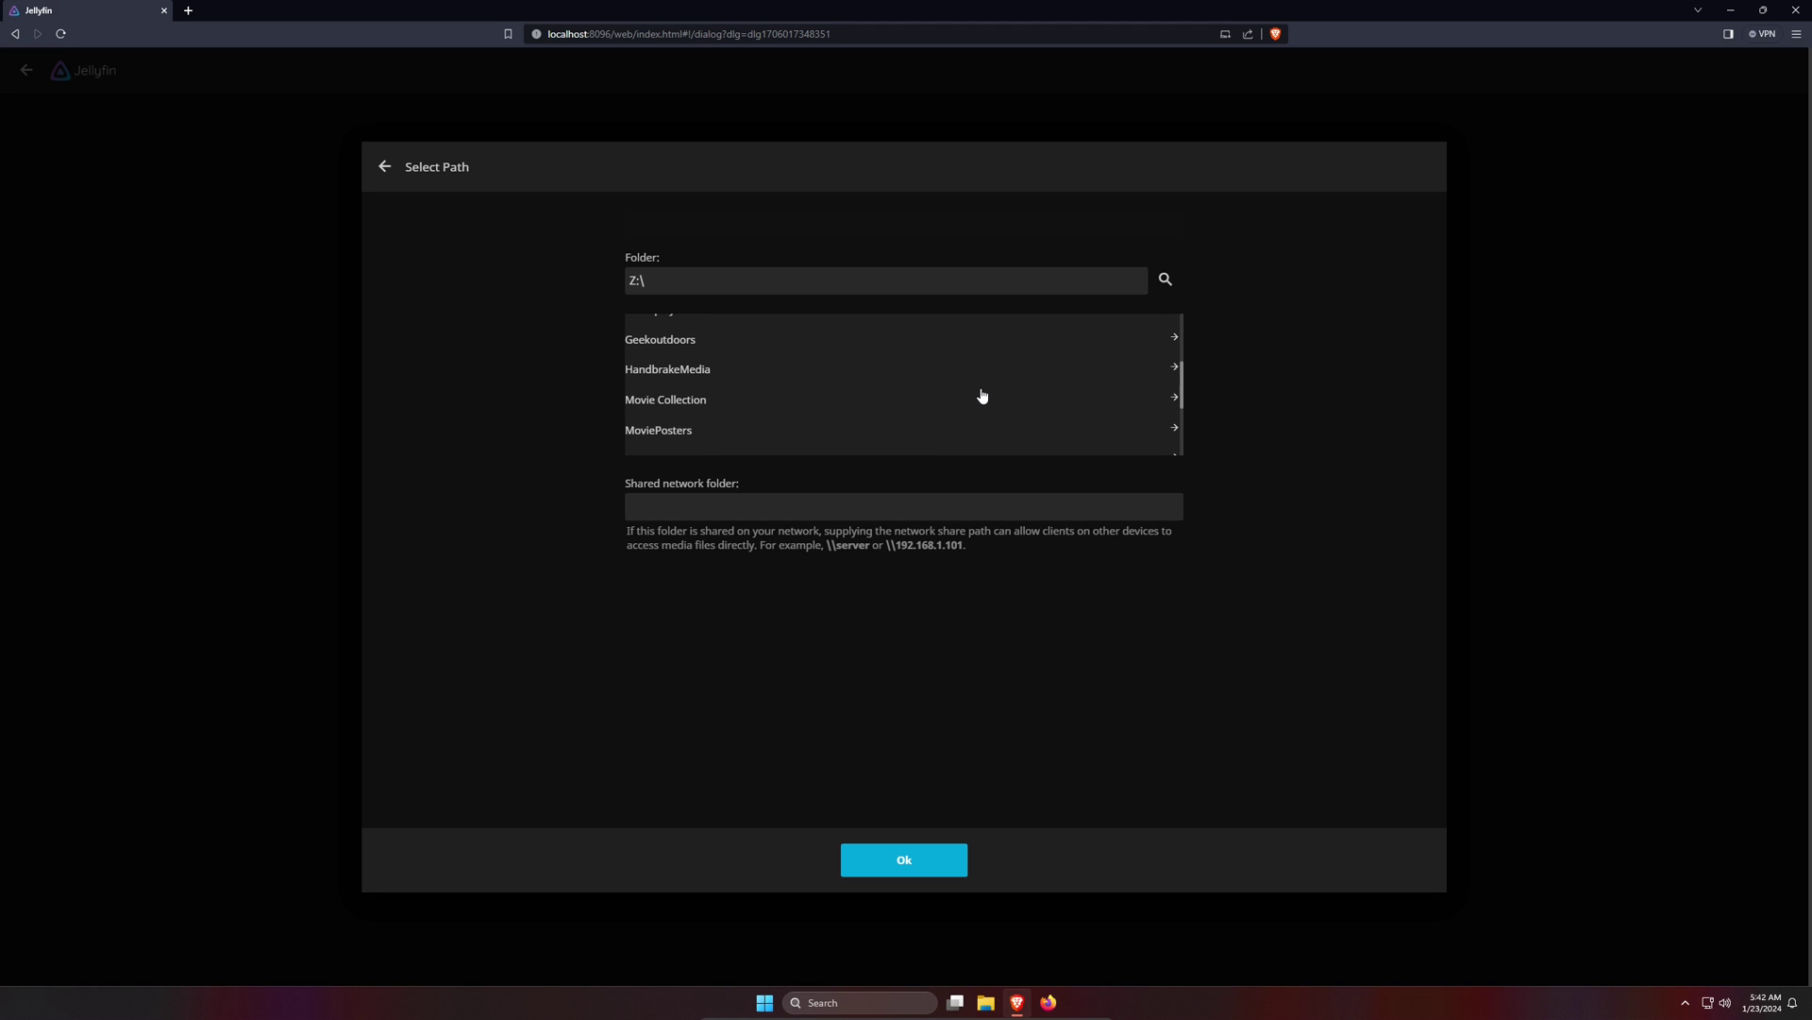
{"action": "left_click", "coordinate": [765, 378]}
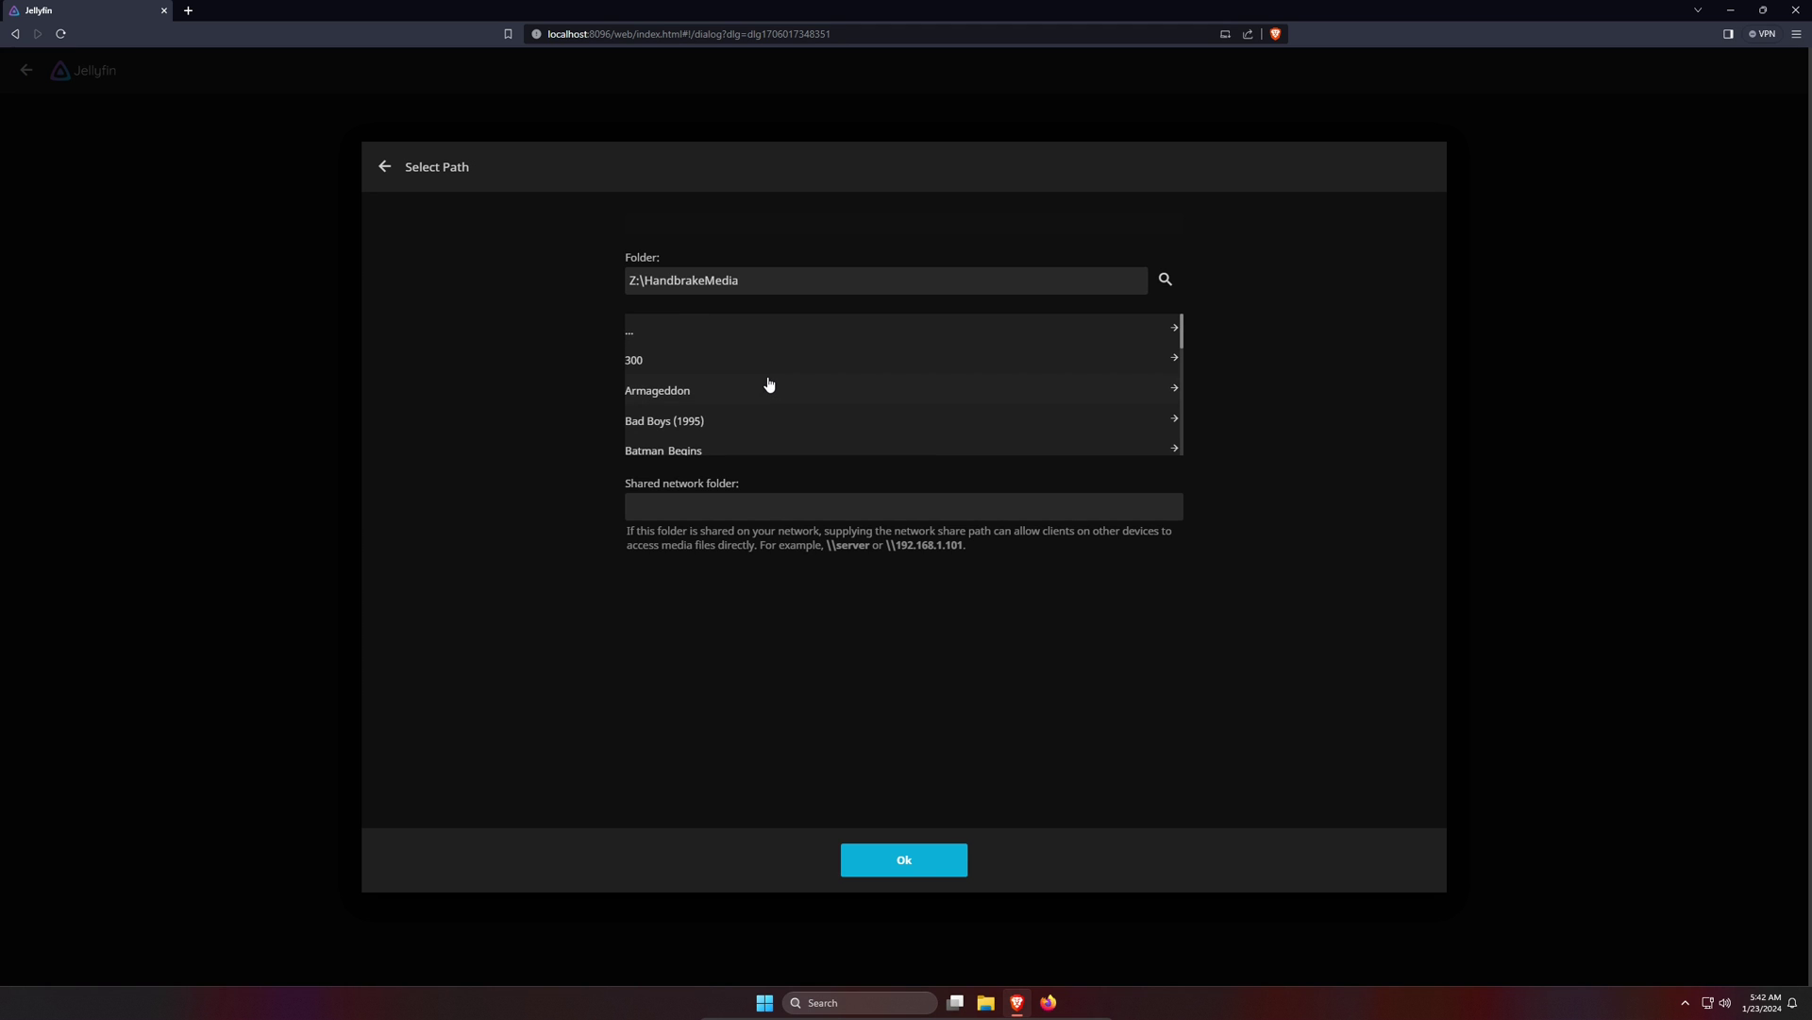
{"action": "left_click", "coordinate": [896, 861]}
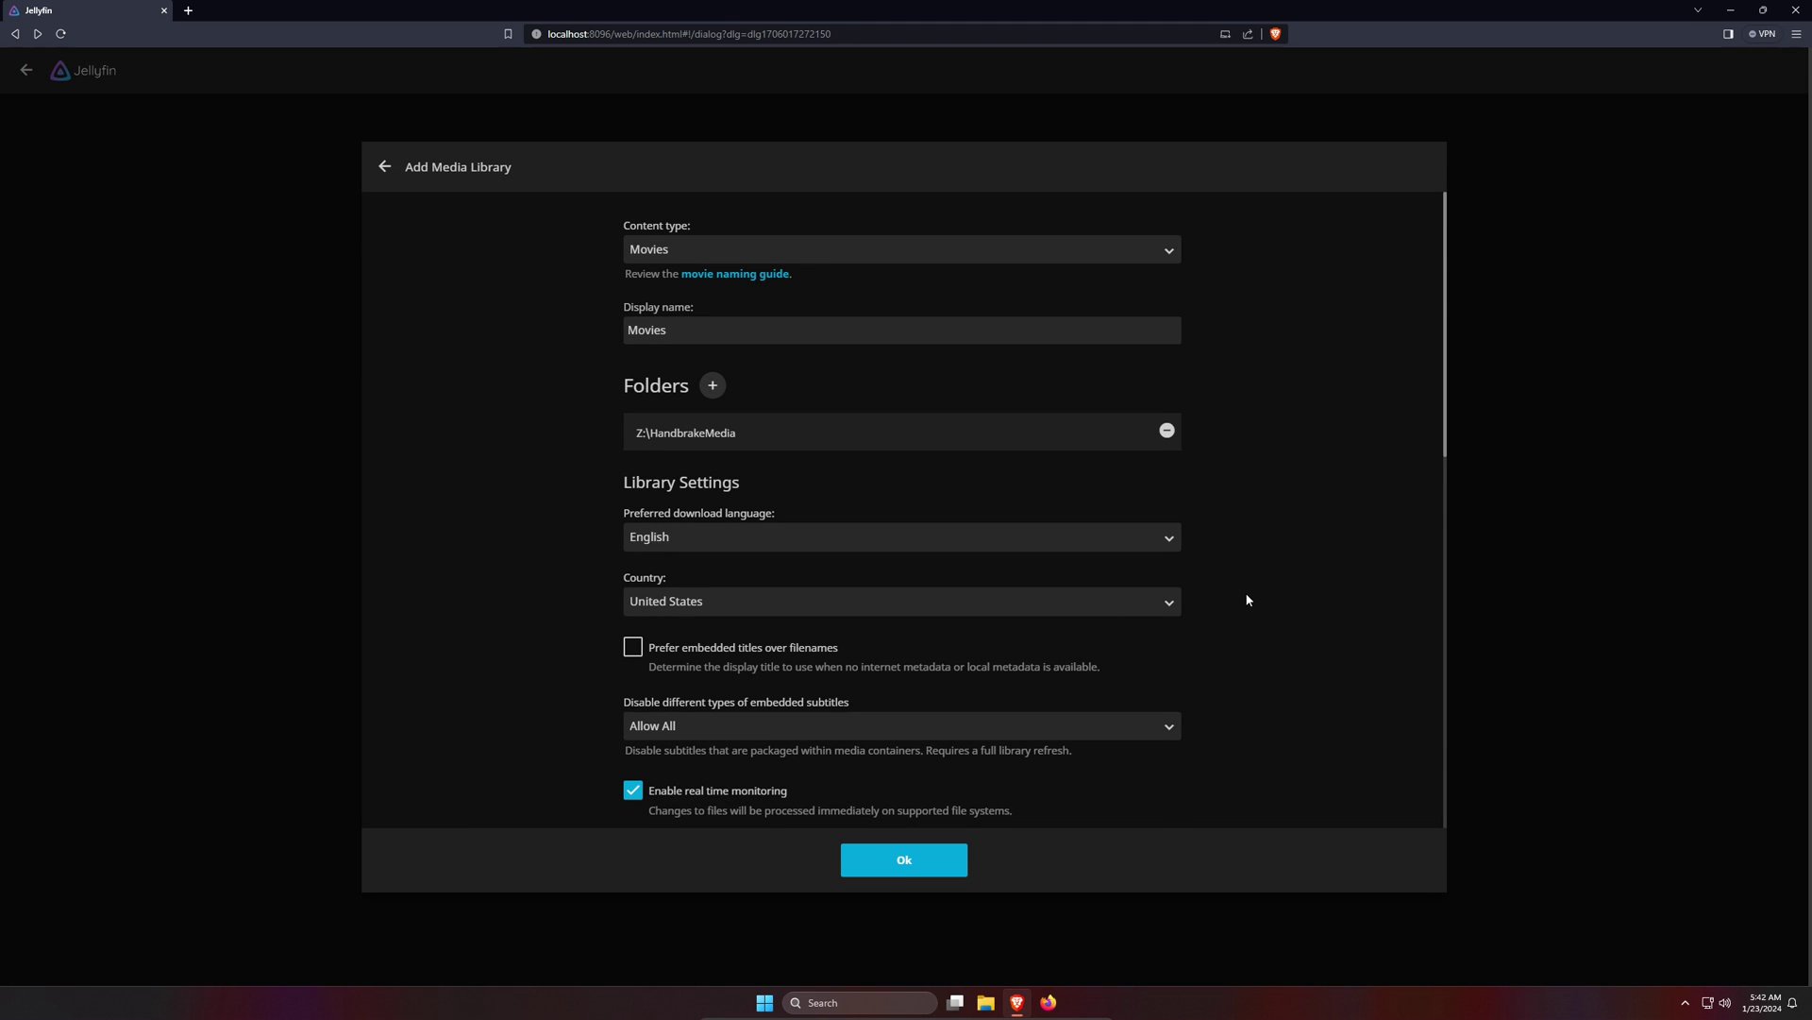
{"action": "scroll", "coordinate": [1032, 708], "scroll_direction": "down", "scroll_amount": 2}
- Save the Movies library and continue past the libraries and metadata language steps
{"action": "left_click", "coordinate": [913, 870]}
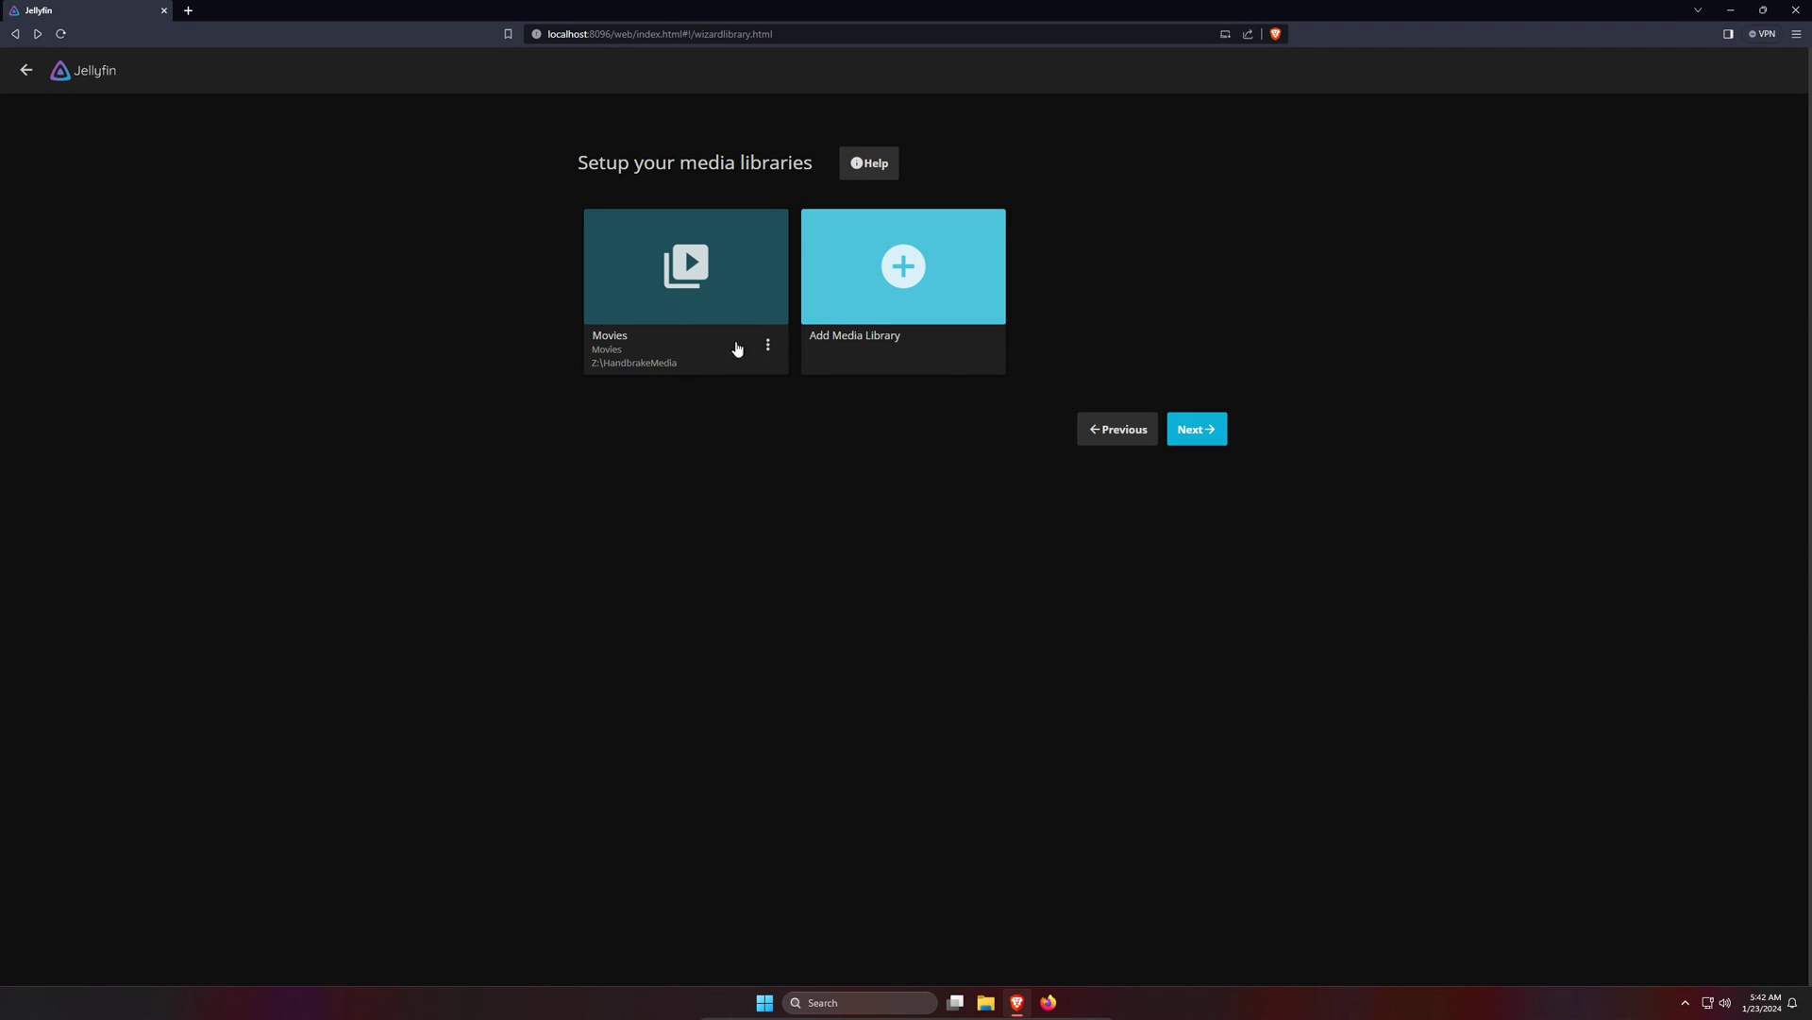
{"action": "left_click", "coordinate": [1196, 439]}
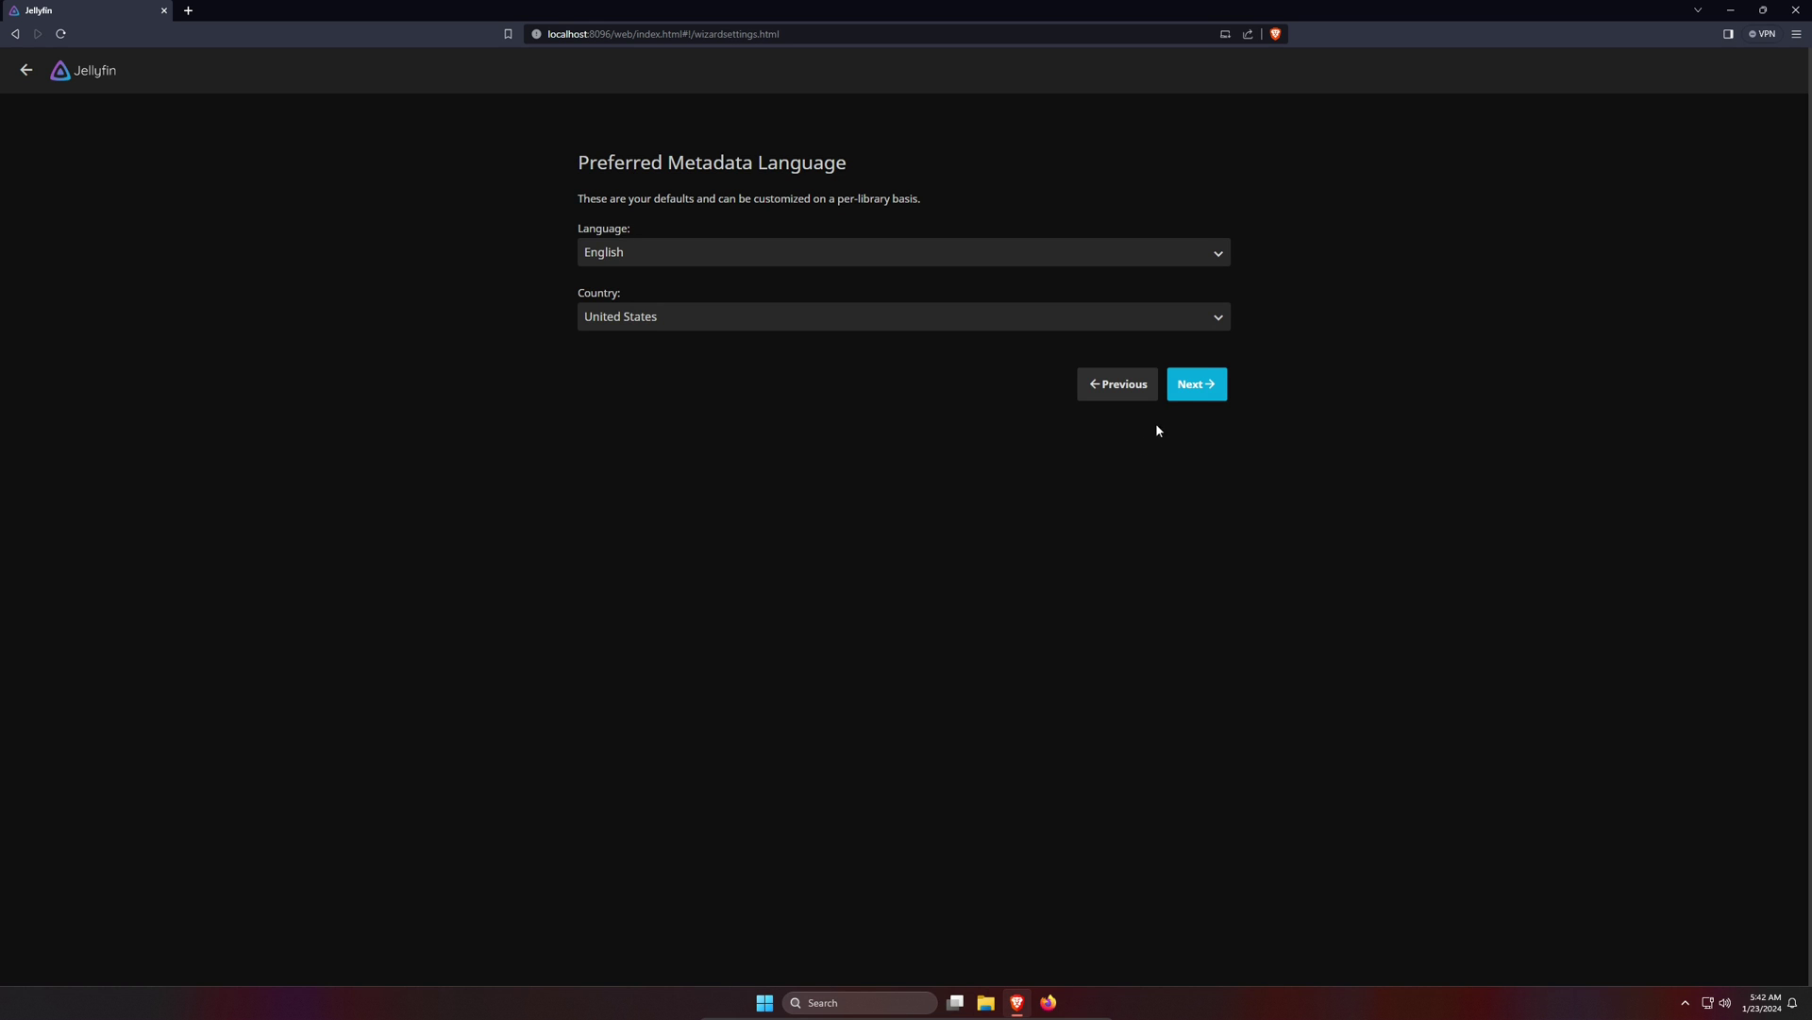
{"action": "left_click", "coordinate": [1195, 396]}
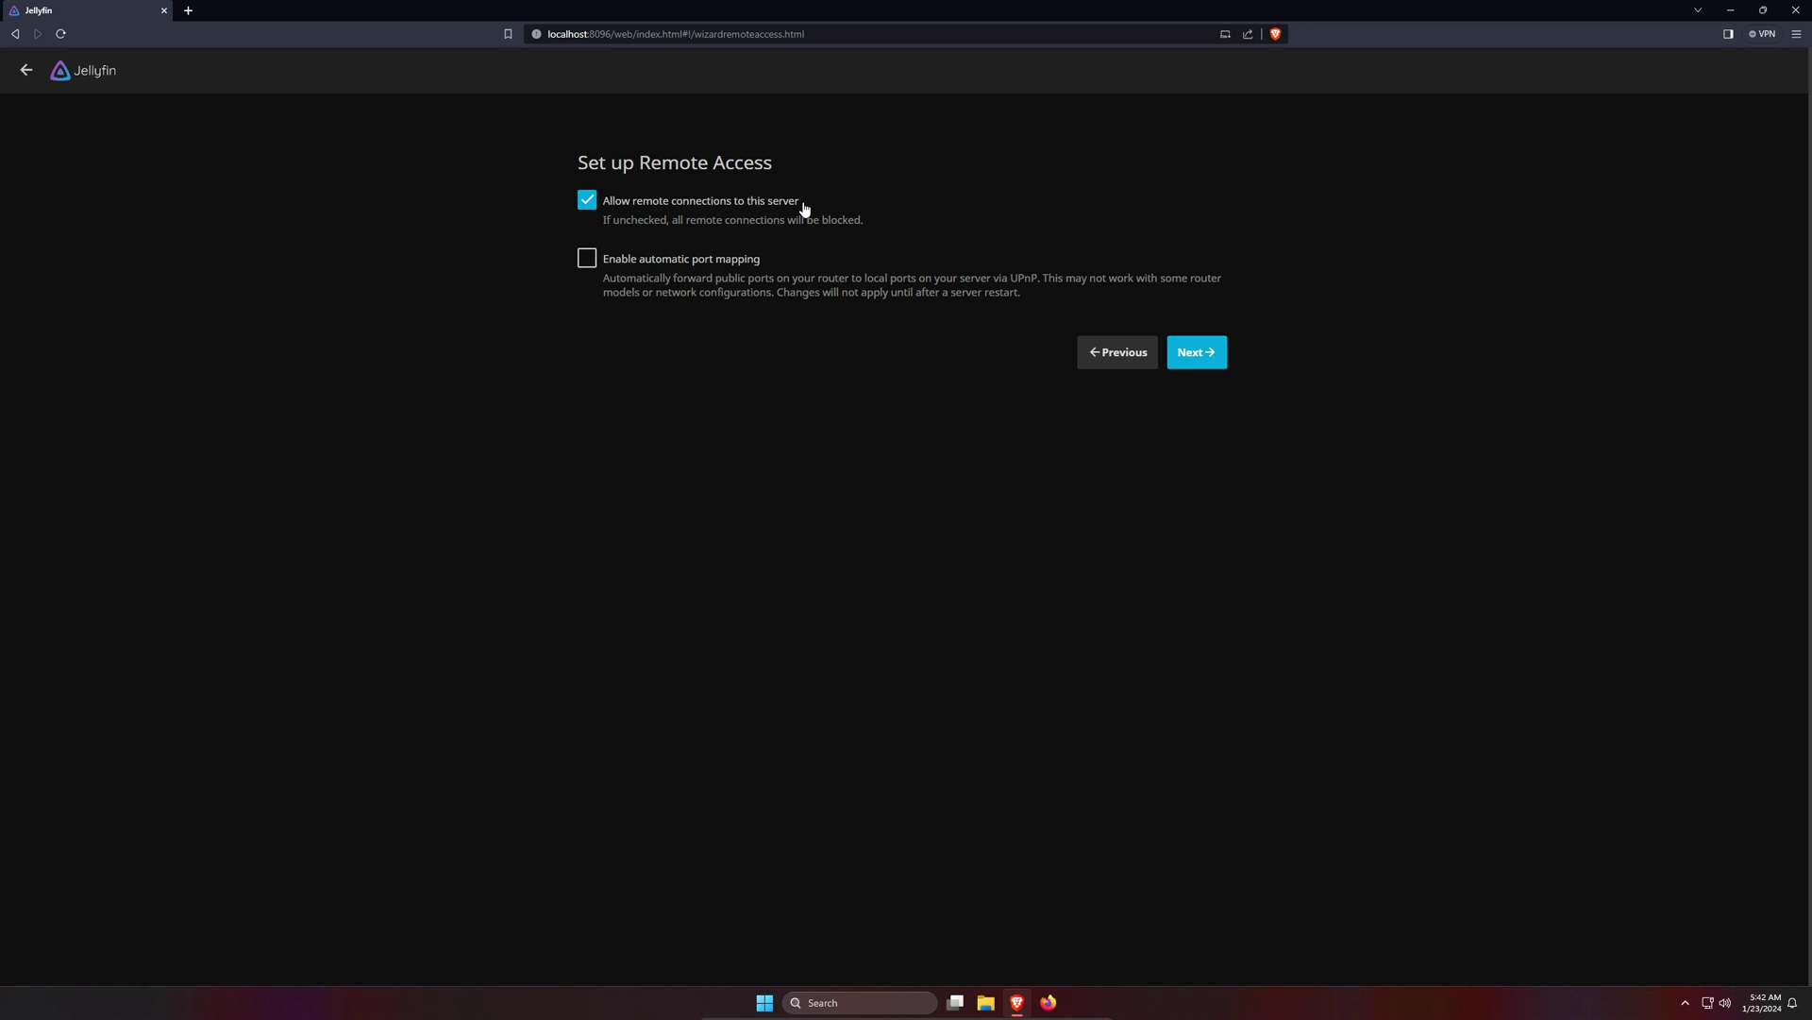
- Disallow remote connections to the server and finish the setup wizard
{"action": "left_click", "coordinate": [588, 202]}
{"action": "left_click", "coordinate": [1197, 356]}
{"action": "left_click", "coordinate": [1200, 269]}
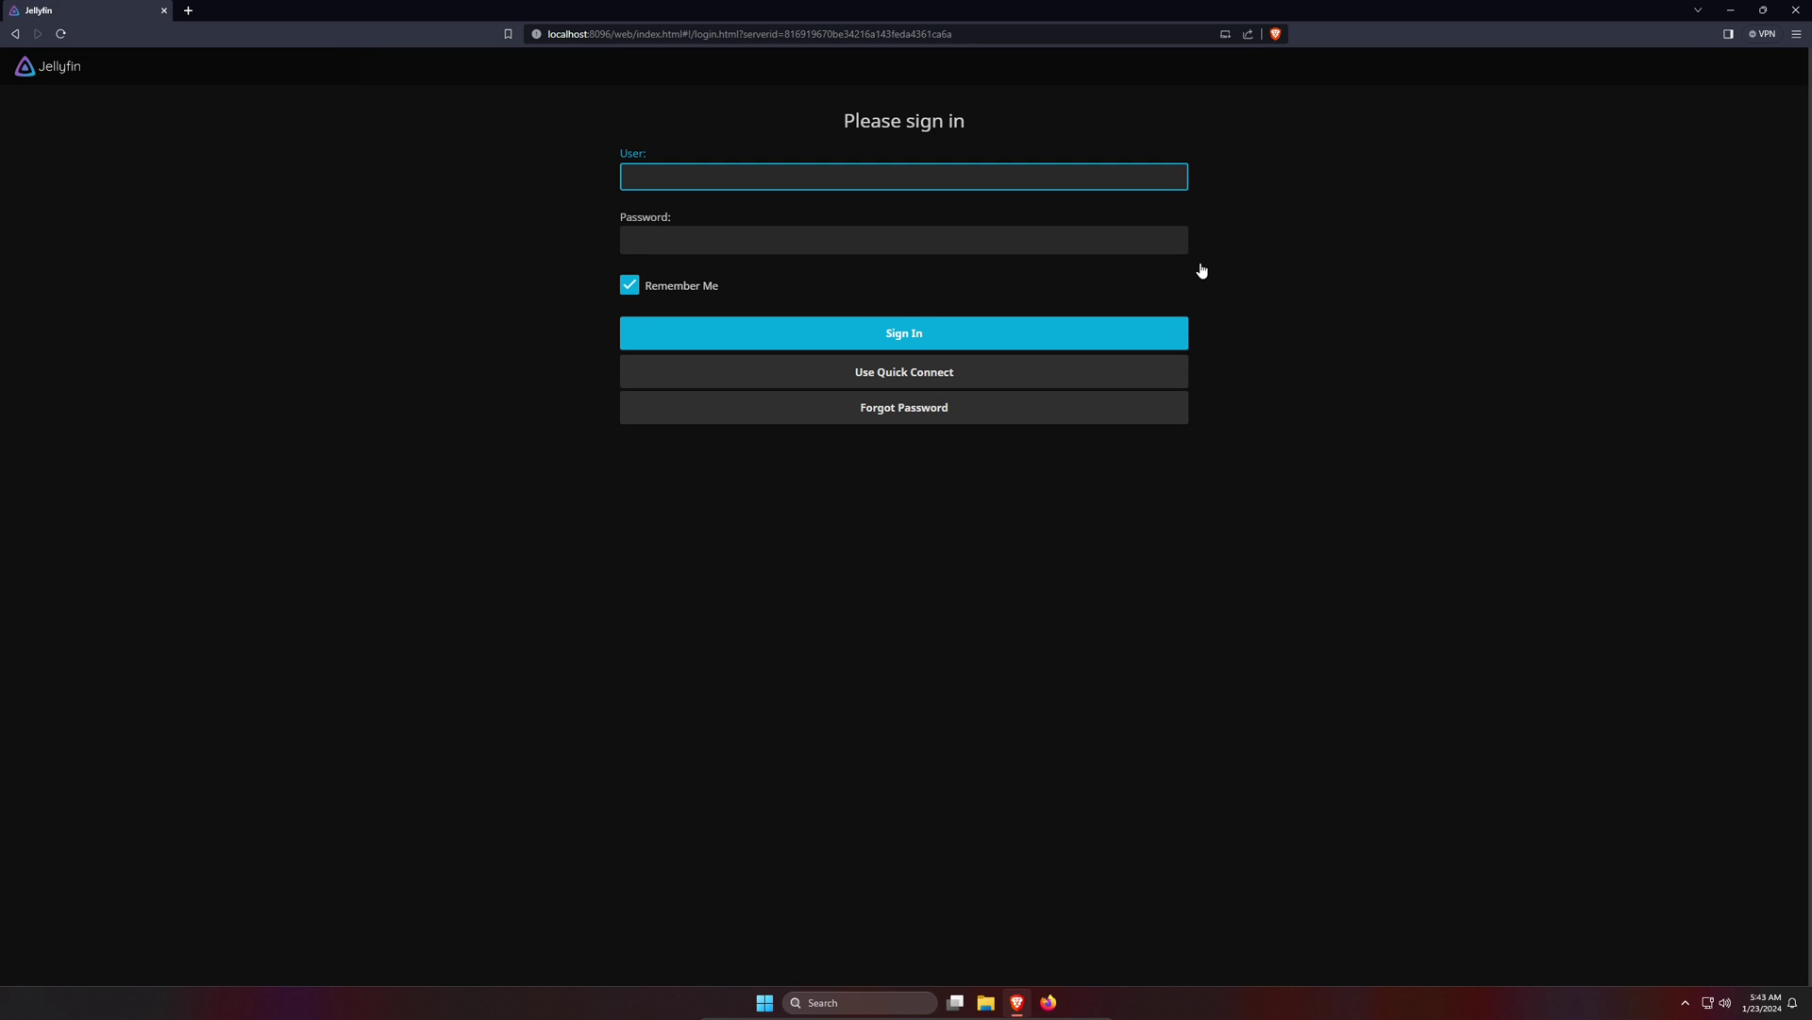
- Sign in with the administrator username and password to reach the Movies home page
{"action": "type", "text": "jelly"}
{"action": "left_click", "coordinate": [794, 242]}
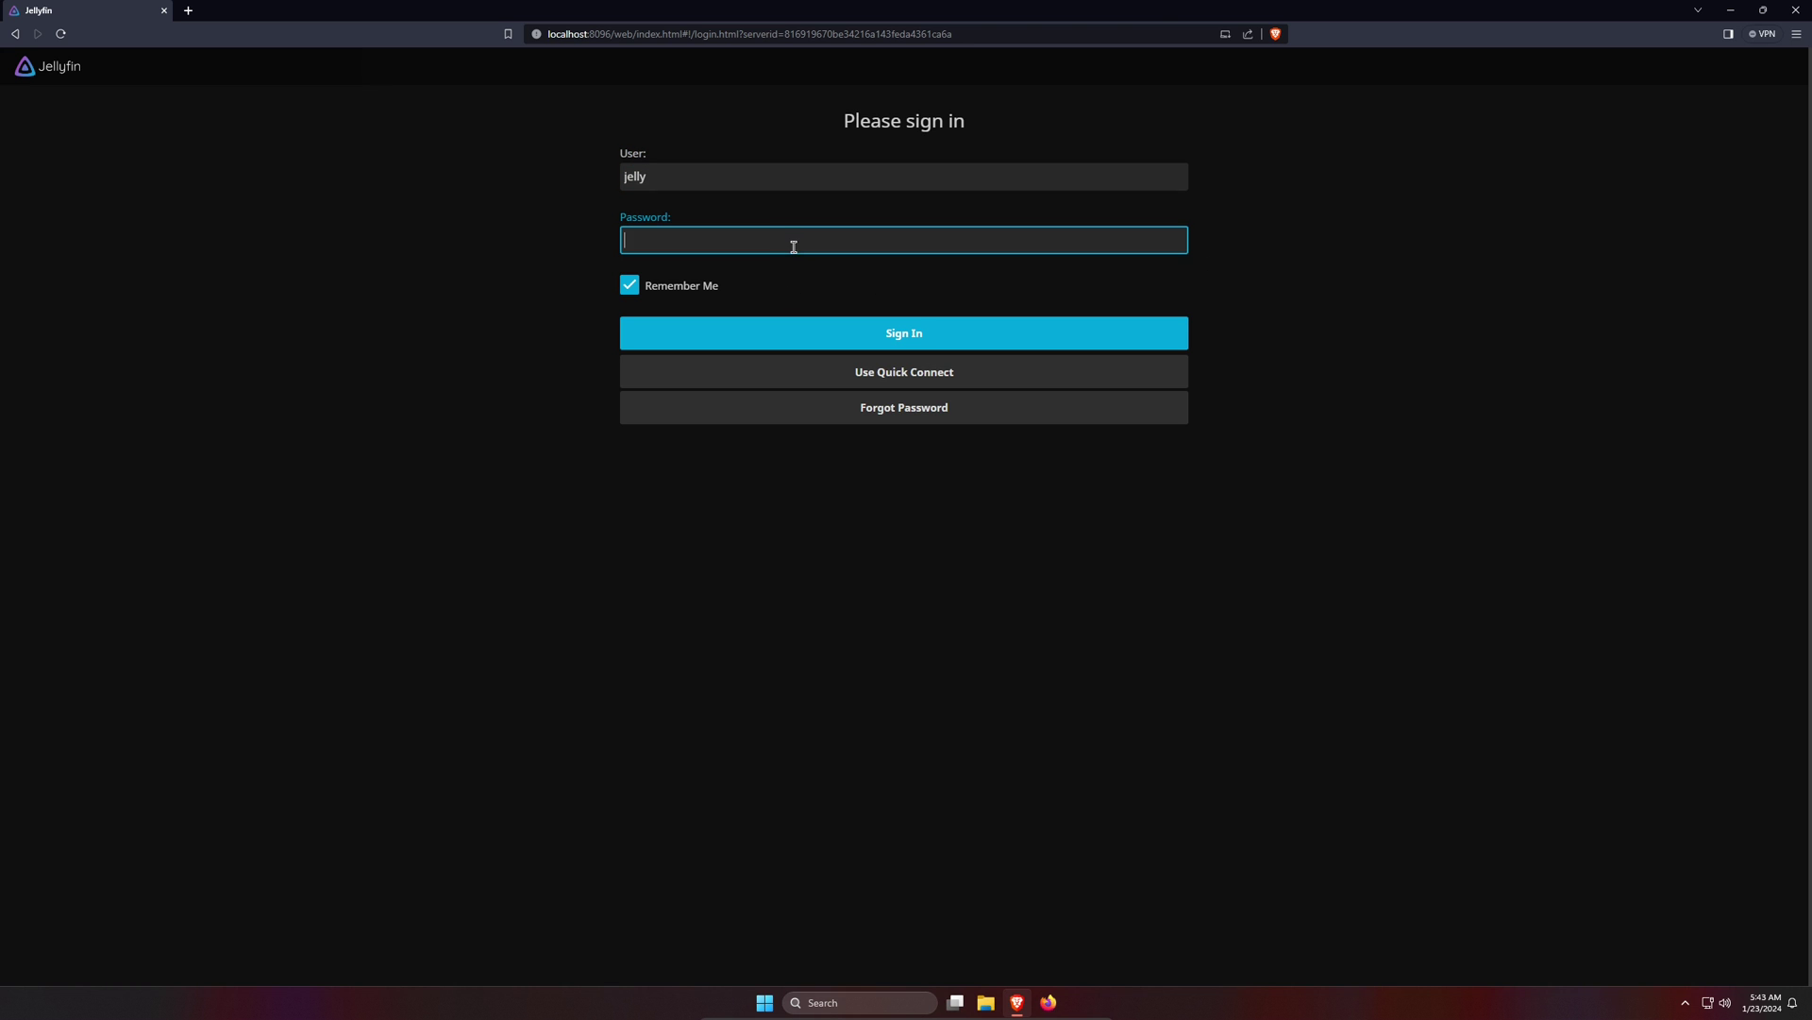
{"action": "type", "text": "jelly"}
{"action": "left_click", "coordinate": [892, 334]}
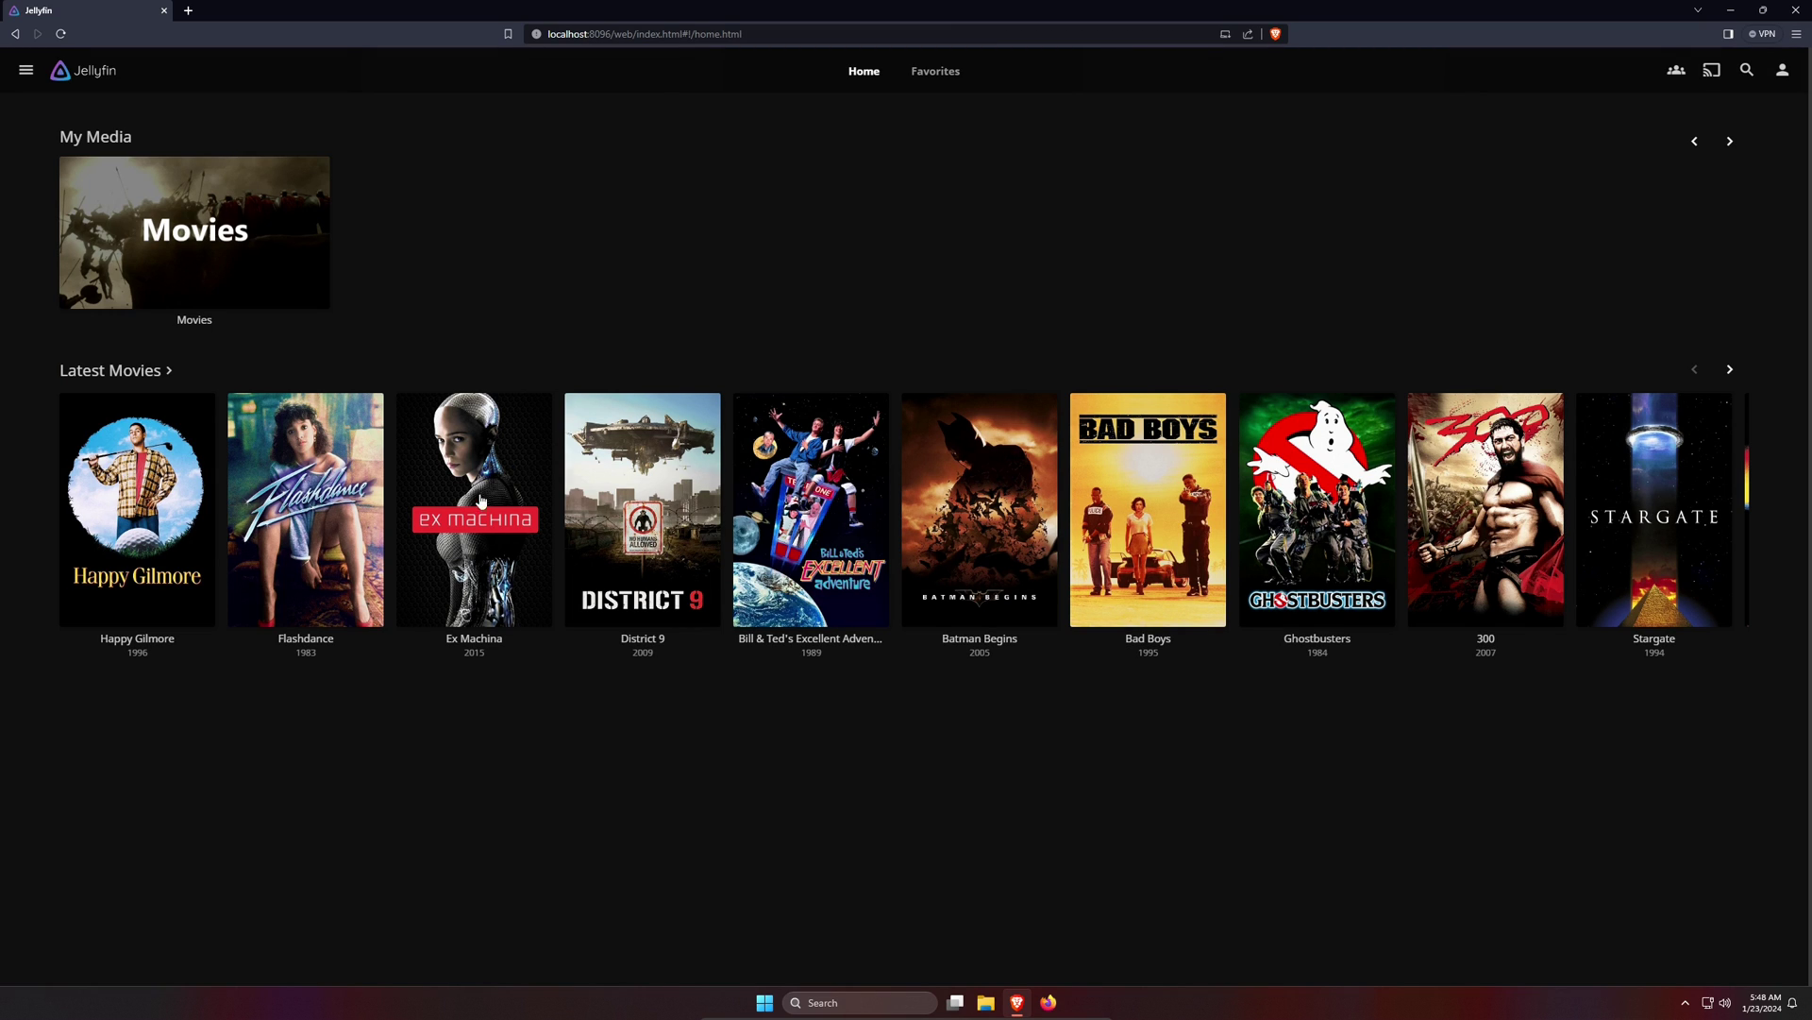
{"action": "left_click", "coordinate": [300, 289]}
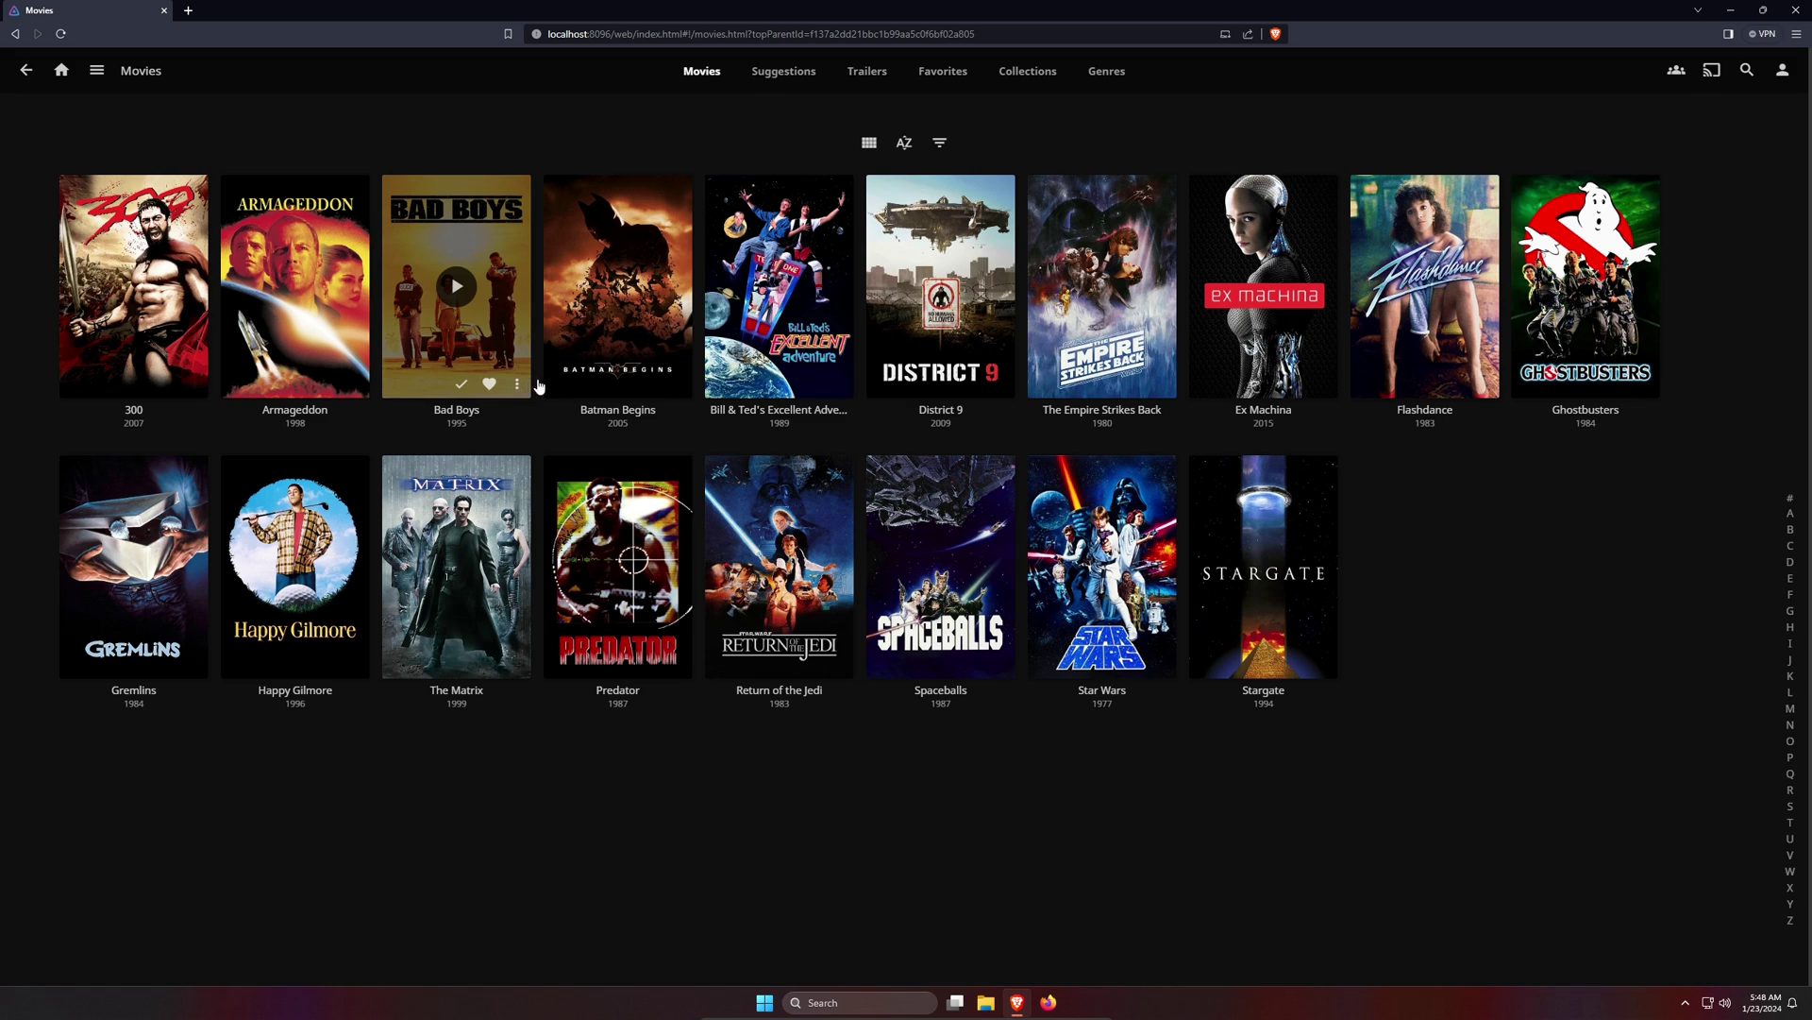
{"action": "left_click", "coordinate": [409, 372]}
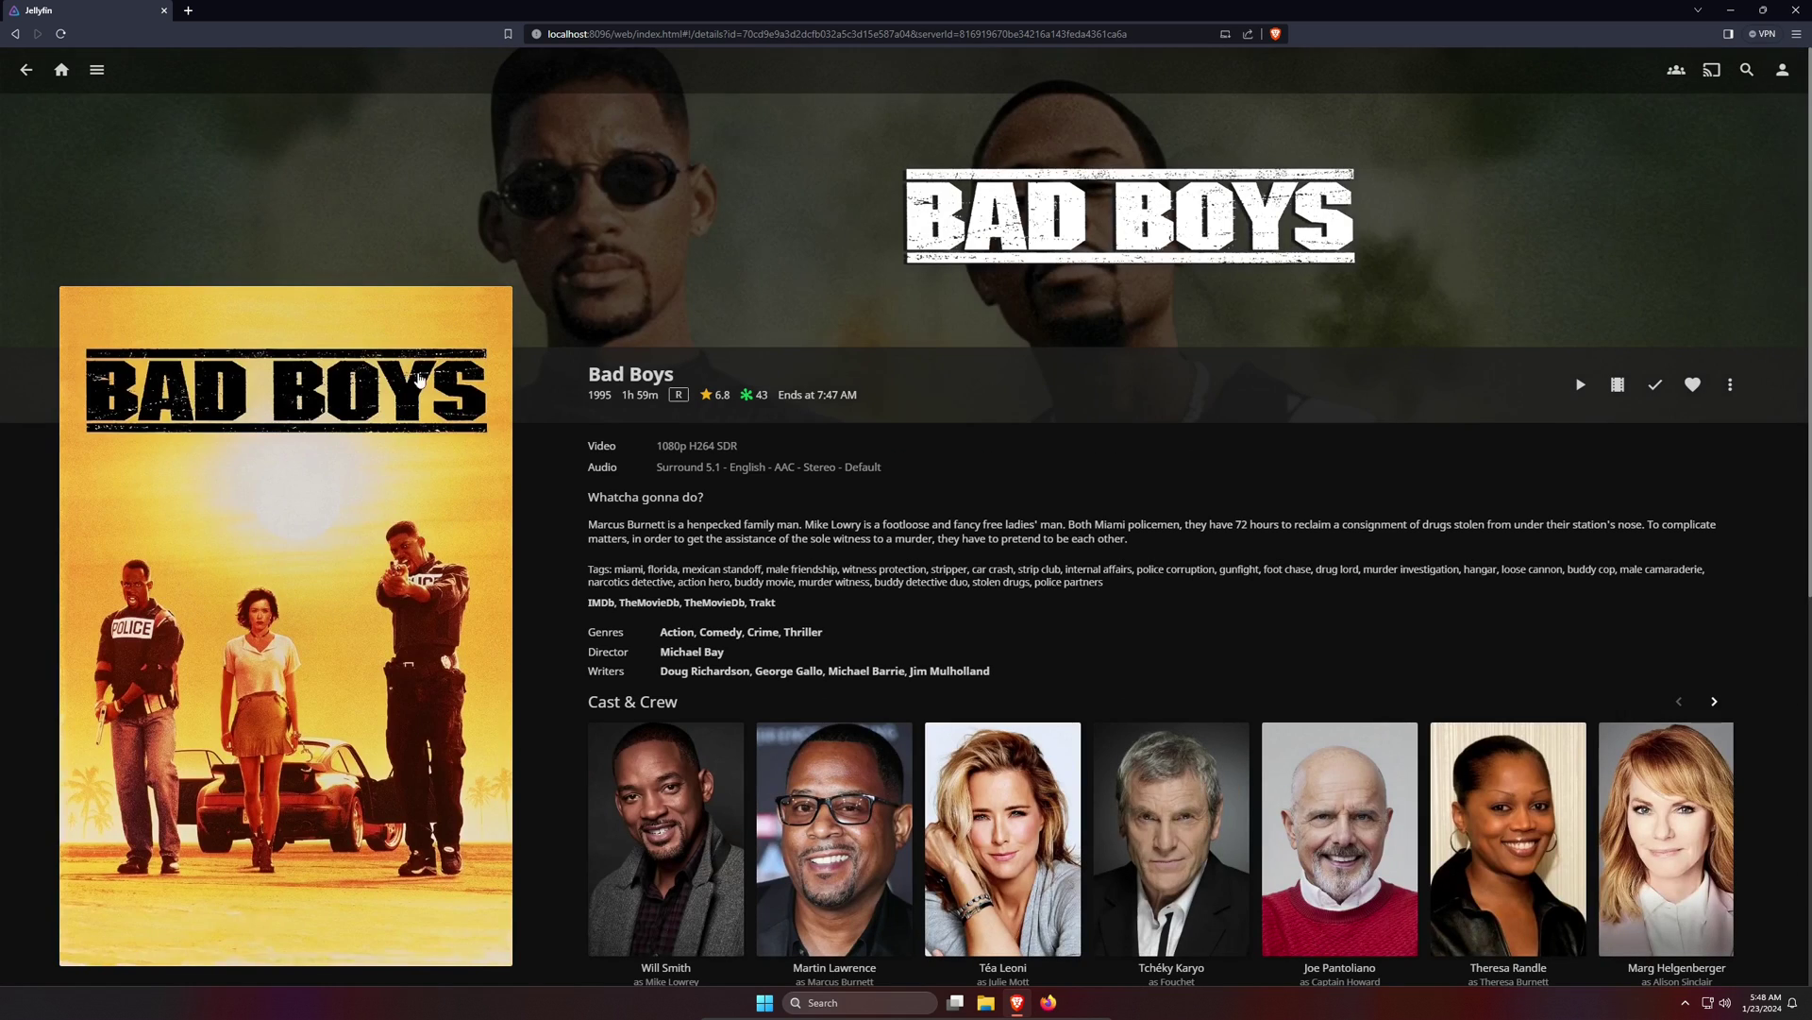
{"action": "scroll", "coordinate": [808, 587], "scroll_direction": "down", "scroll_amount": 3}
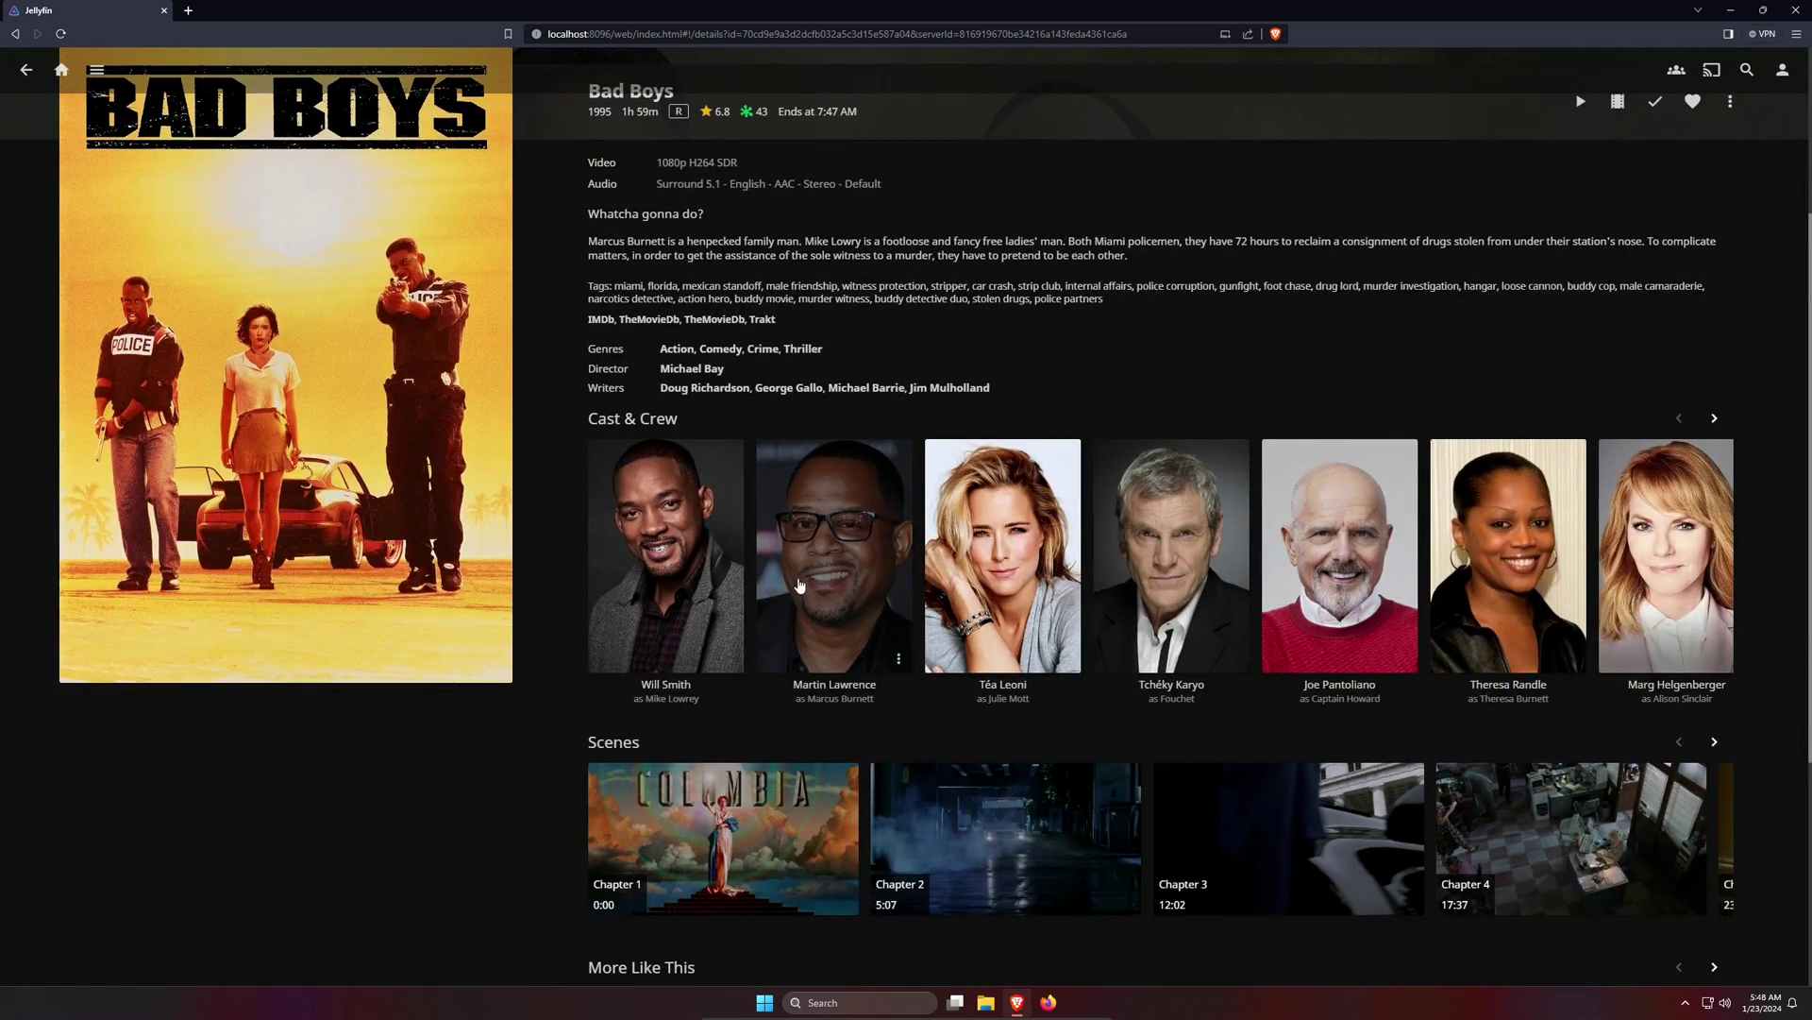
{"action": "scroll", "coordinate": [805, 591], "scroll_direction": "up", "scroll_amount": 3}
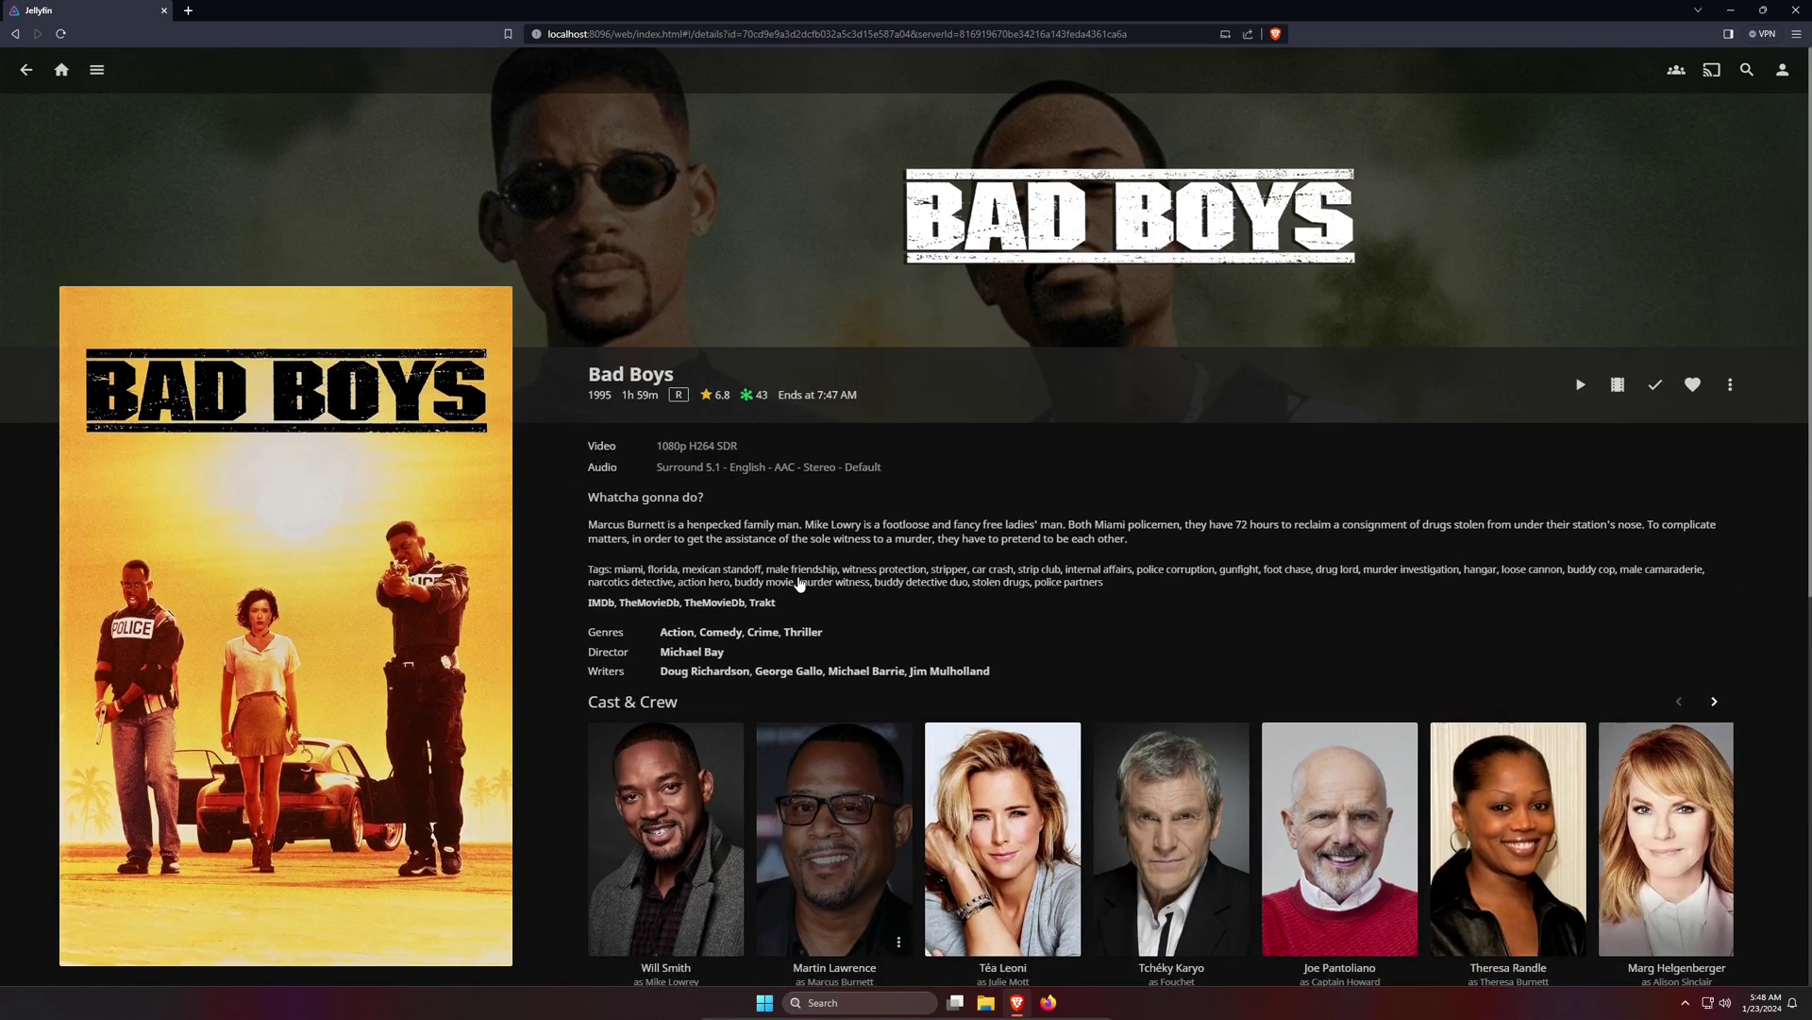
{"action": "left_click", "coordinate": [25, 70]}
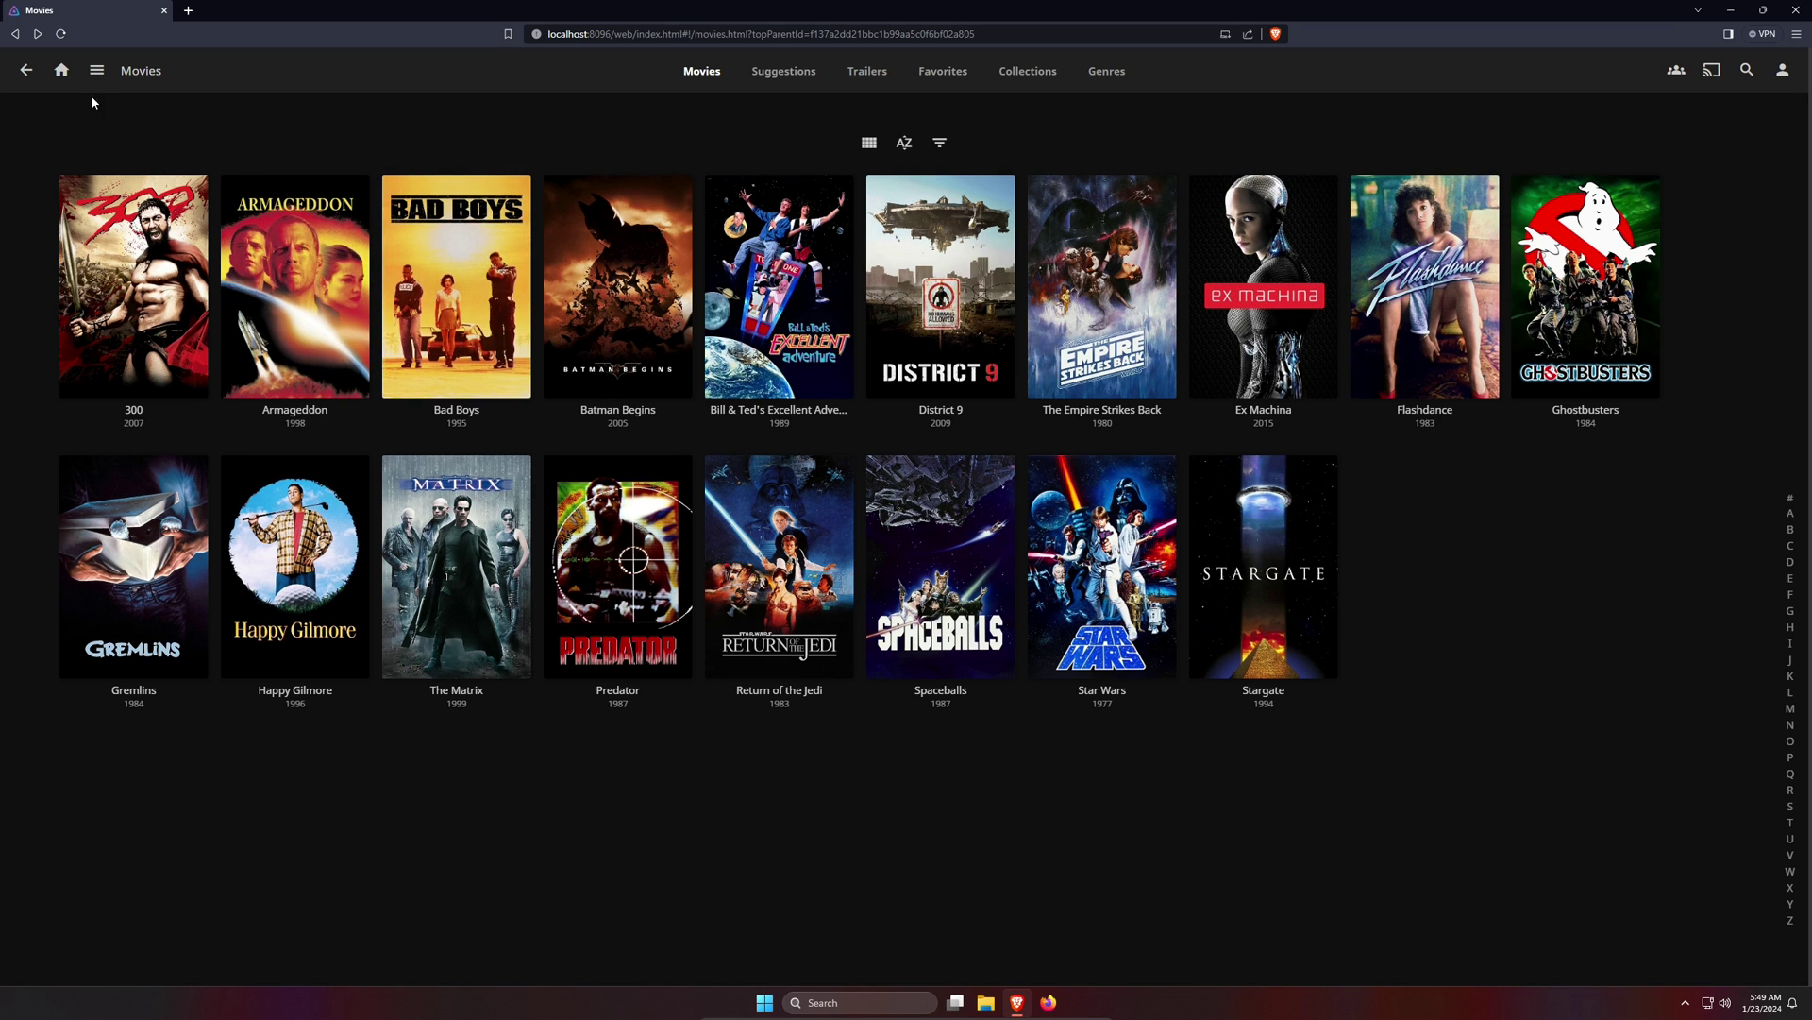
- Go to the Users page of the Jellyfin server Dashboard
{"action": "left_click", "coordinate": [59, 72]}
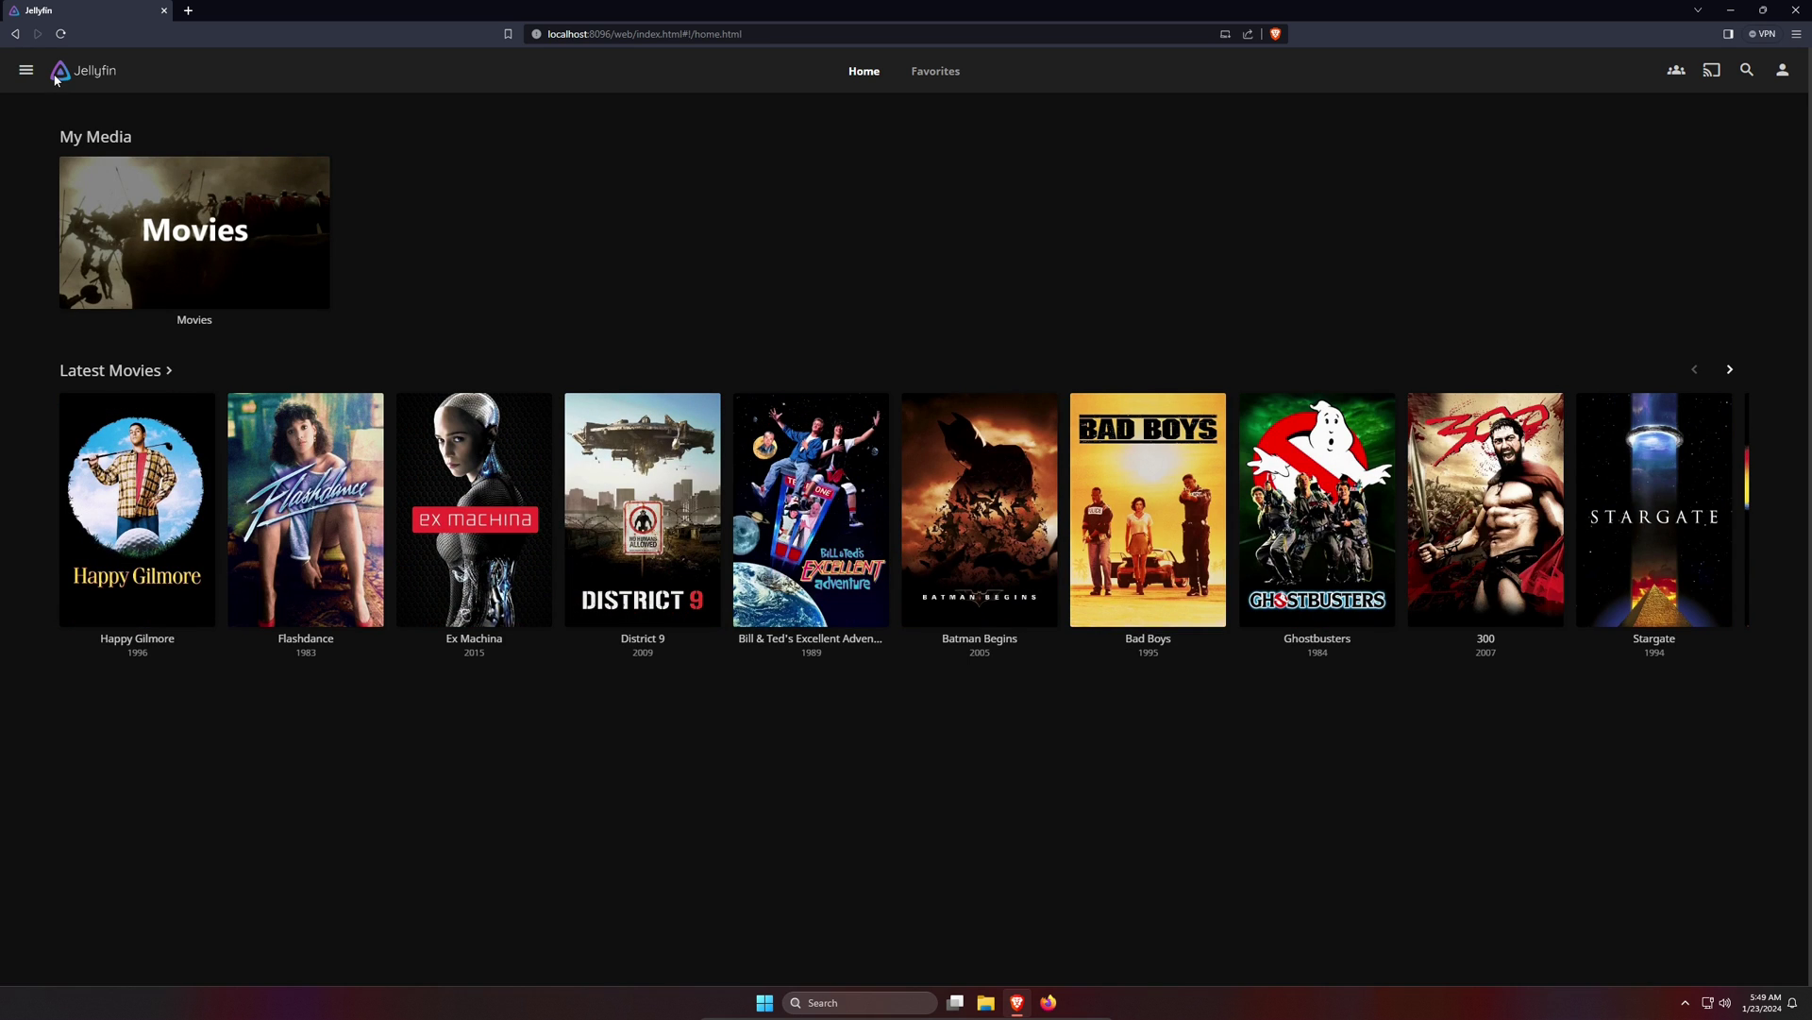
{"action": "left_click", "coordinate": [27, 71]}
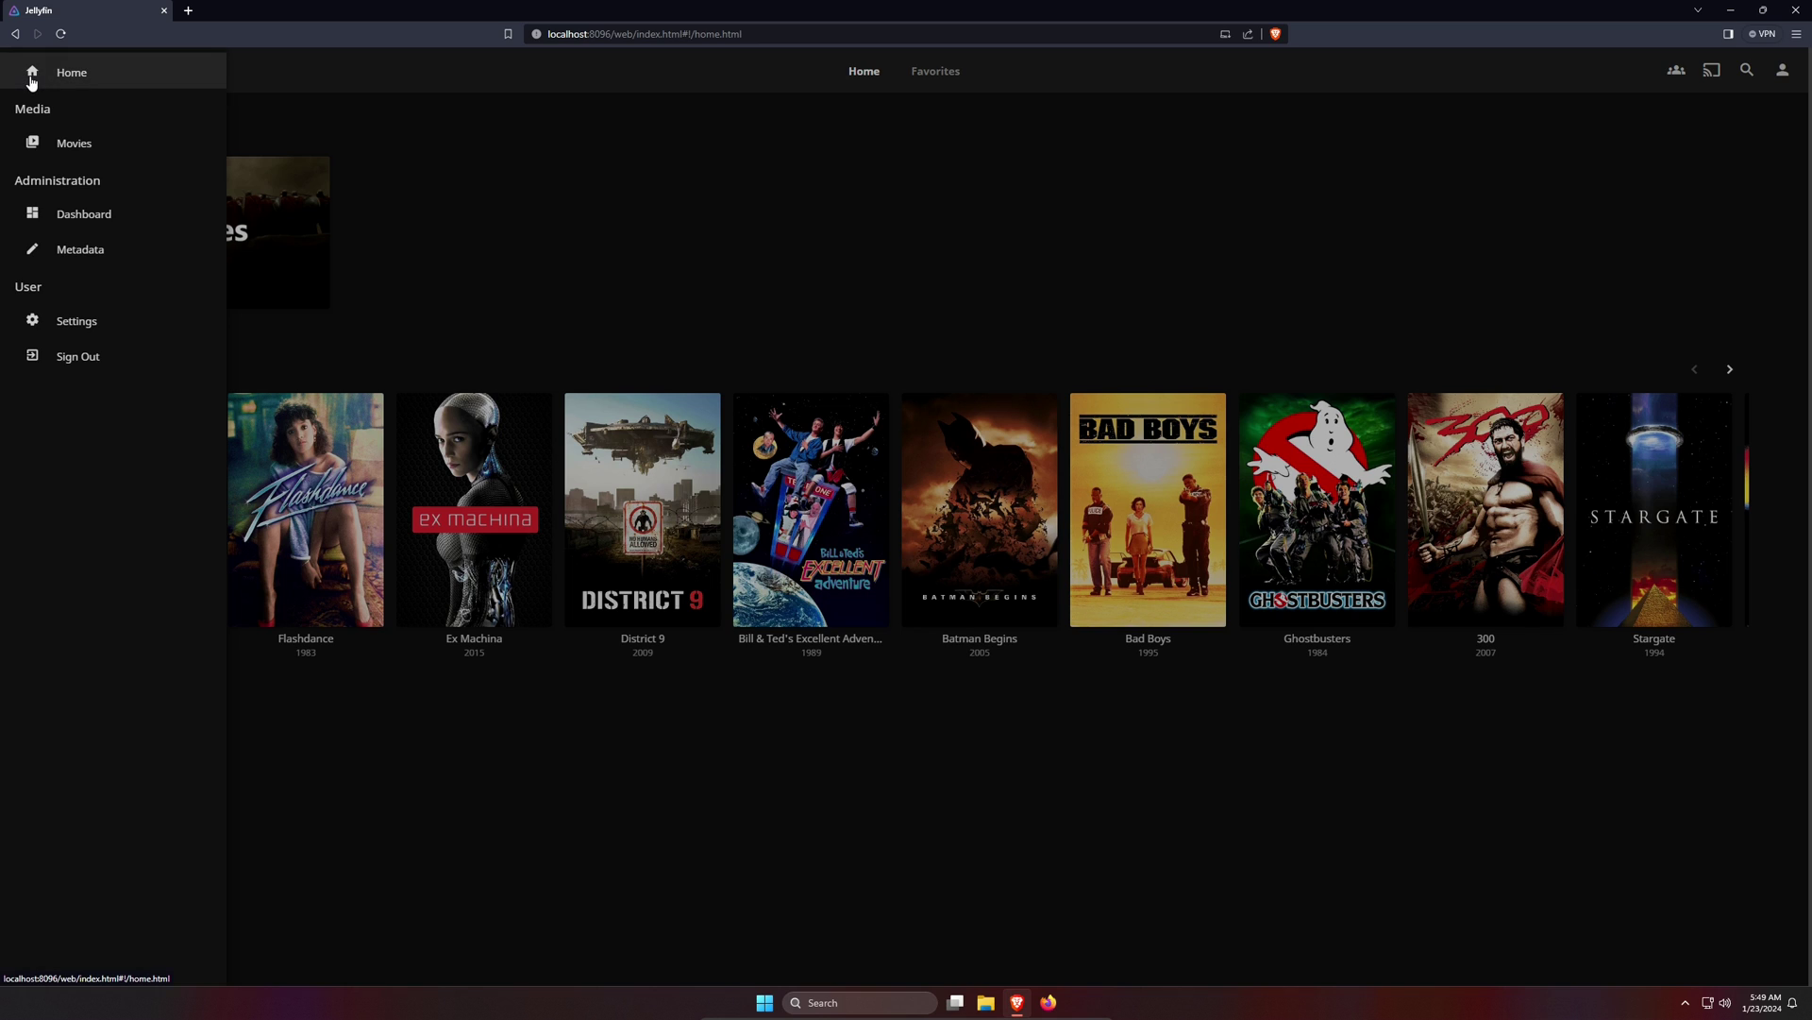
{"action": "left_click", "coordinate": [94, 219]}
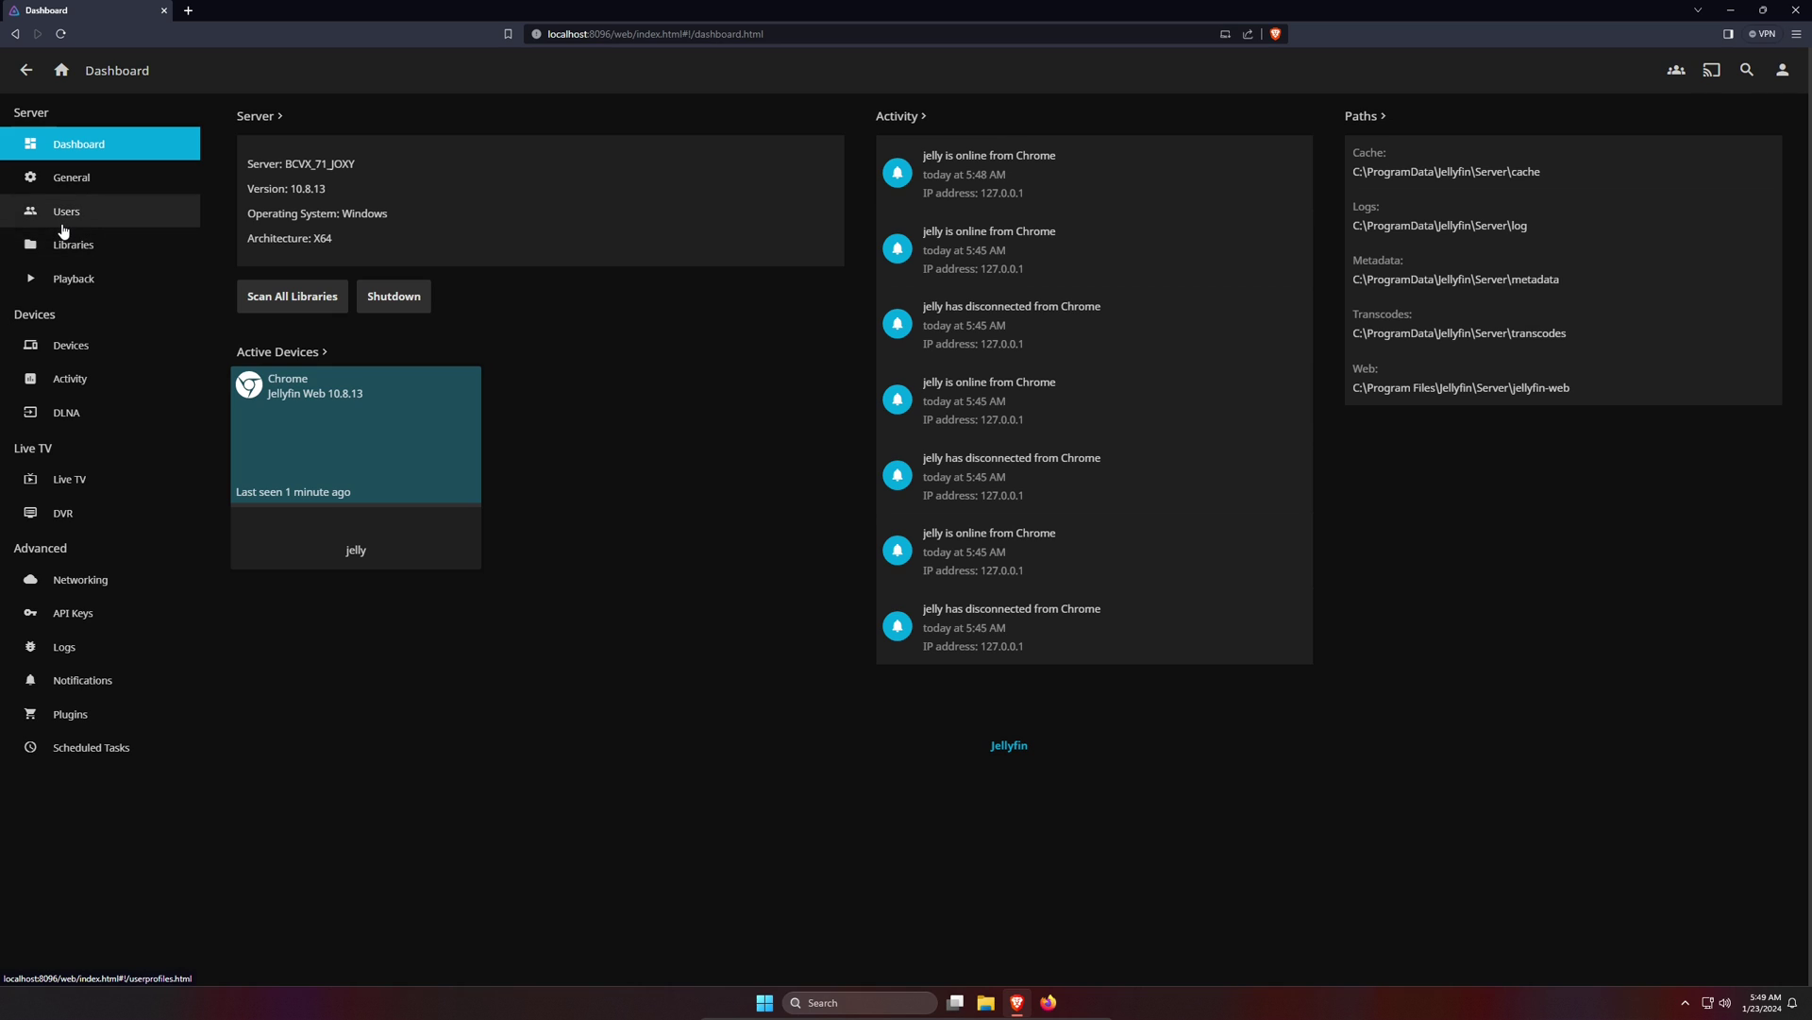
{"action": "left_click", "coordinate": [64, 229]}
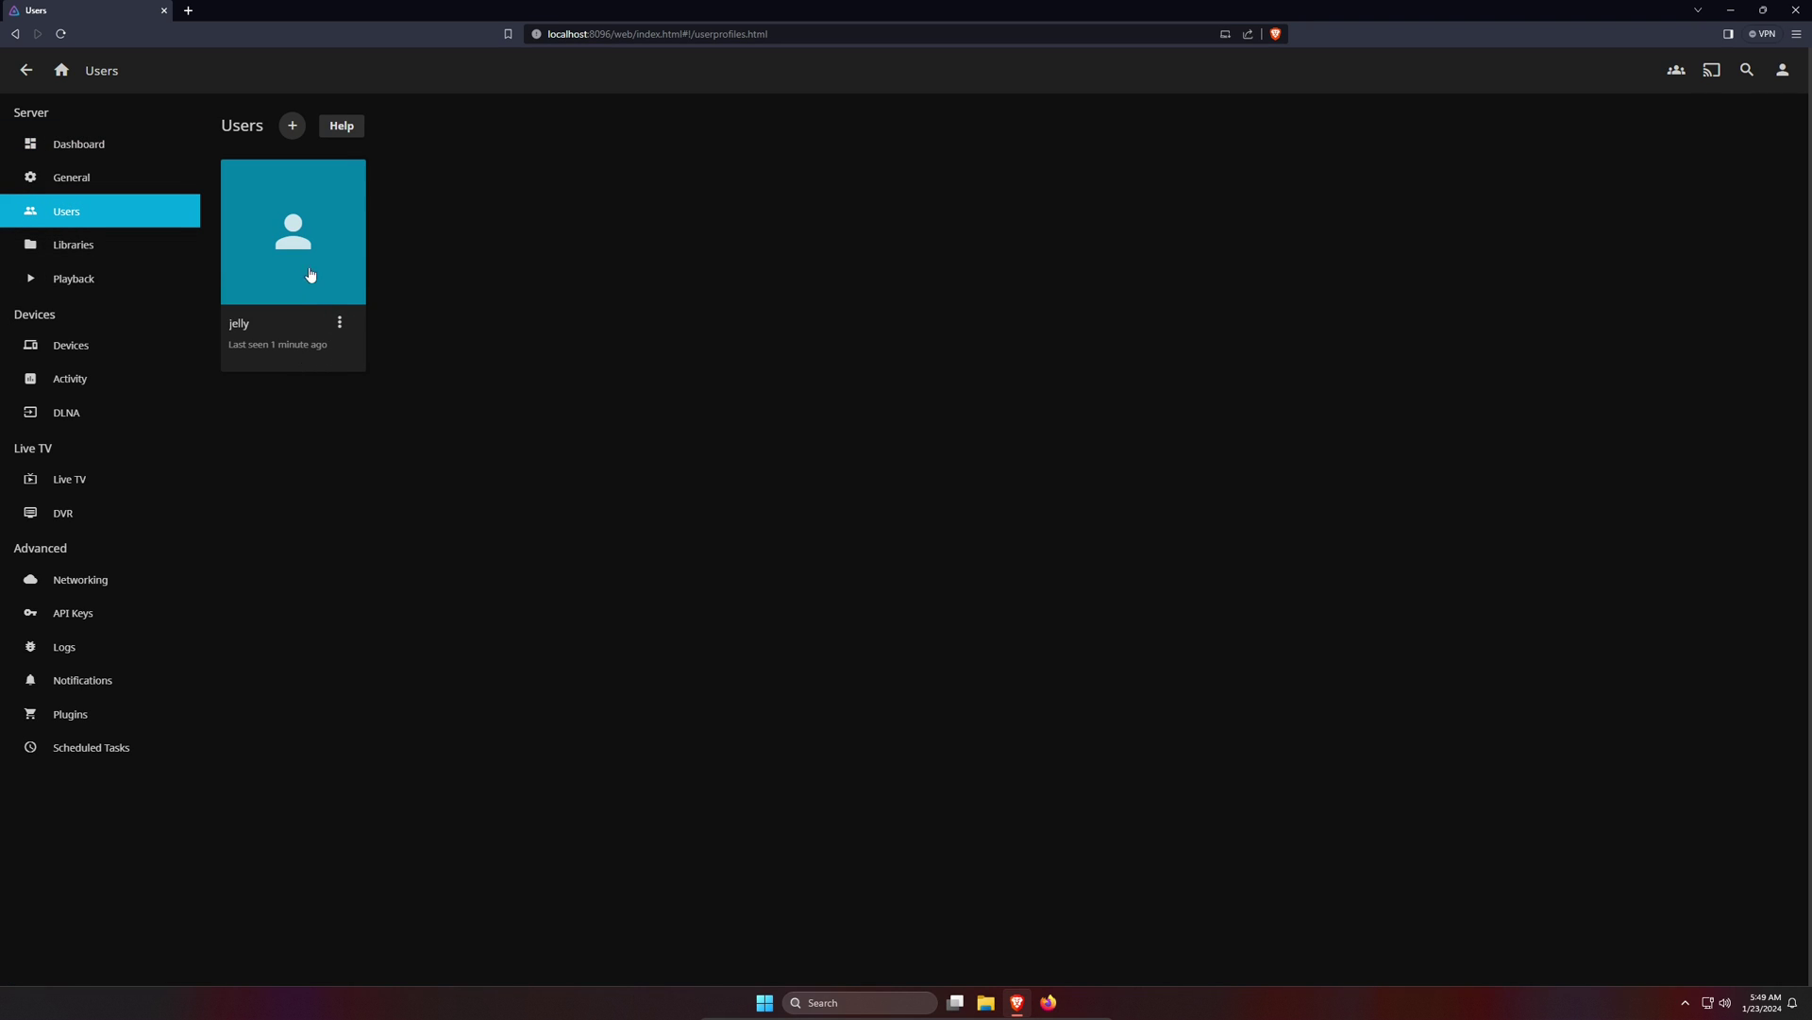
- Add a user with a name, password and access to all libraries, then return home
{"action": "left_click", "coordinate": [293, 125]}
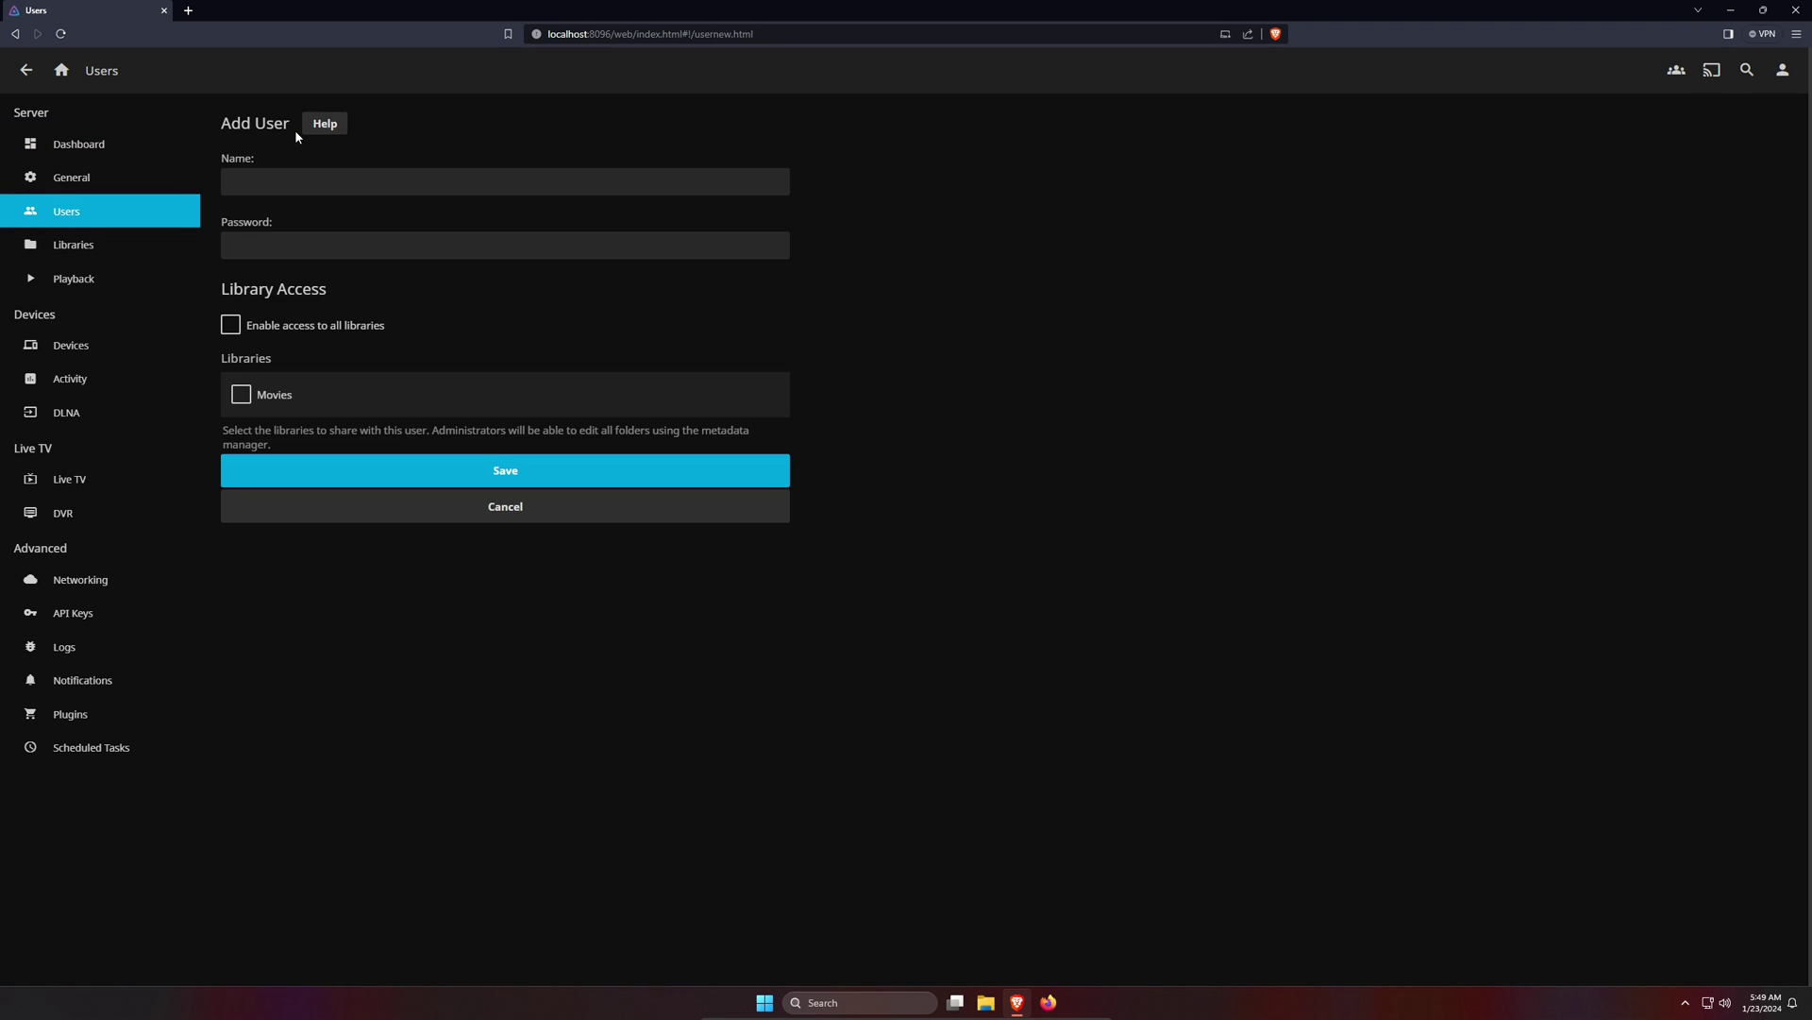
{"action": "left_click", "coordinate": [337, 185]}
{"action": "type", "text": "jell"}
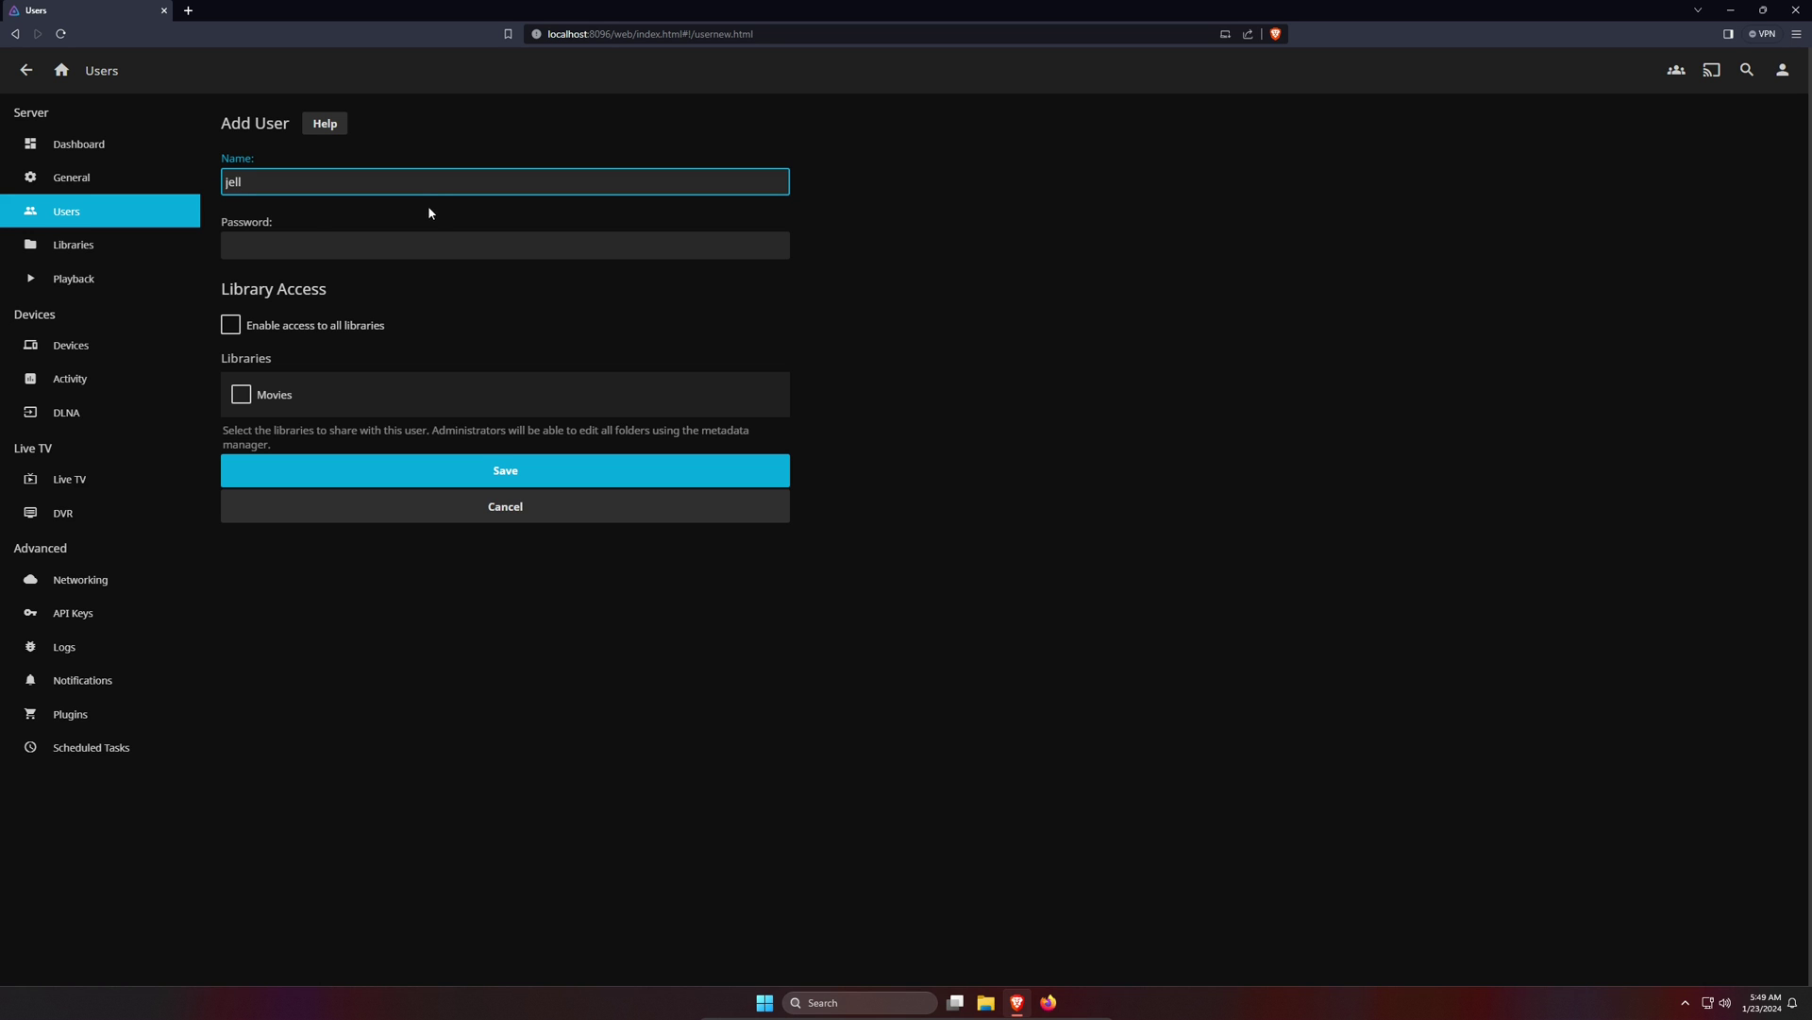
{"action": "left_click", "coordinate": [315, 244]}
{"action": "type", "text": "jell"}
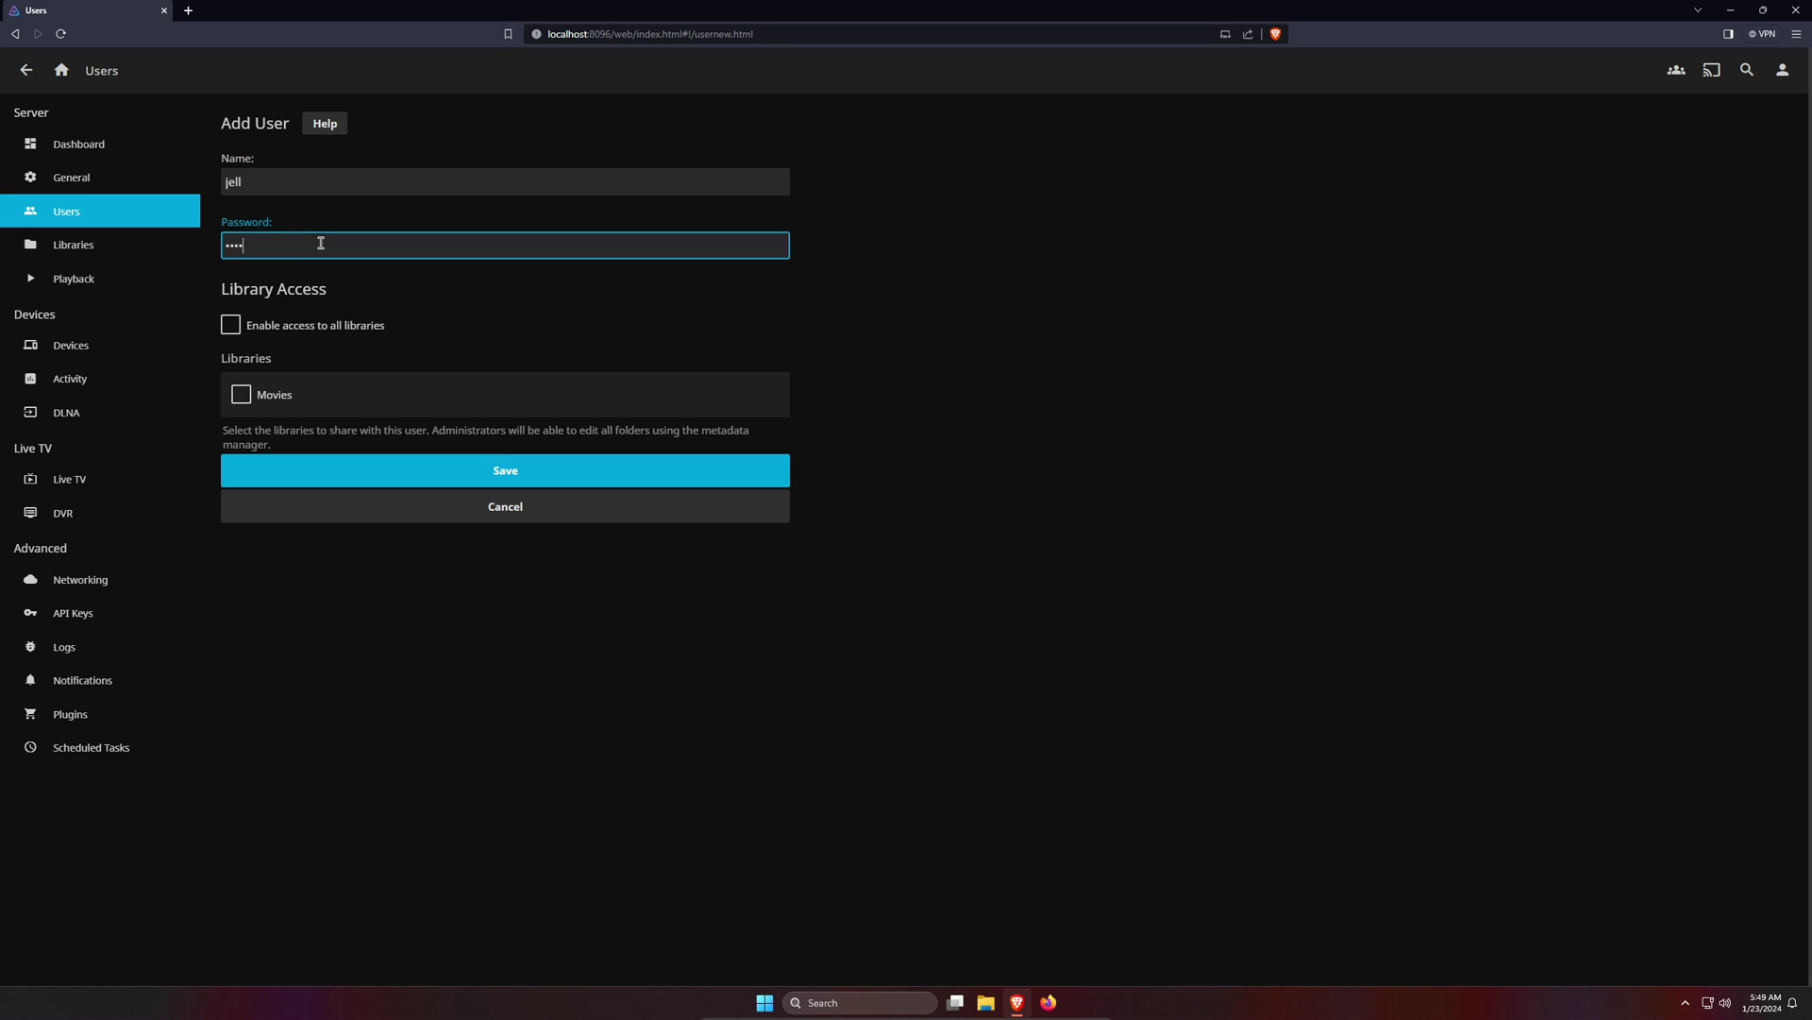
{"action": "left_click", "coordinate": [232, 326]}
{"action": "left_click", "coordinate": [510, 368]}
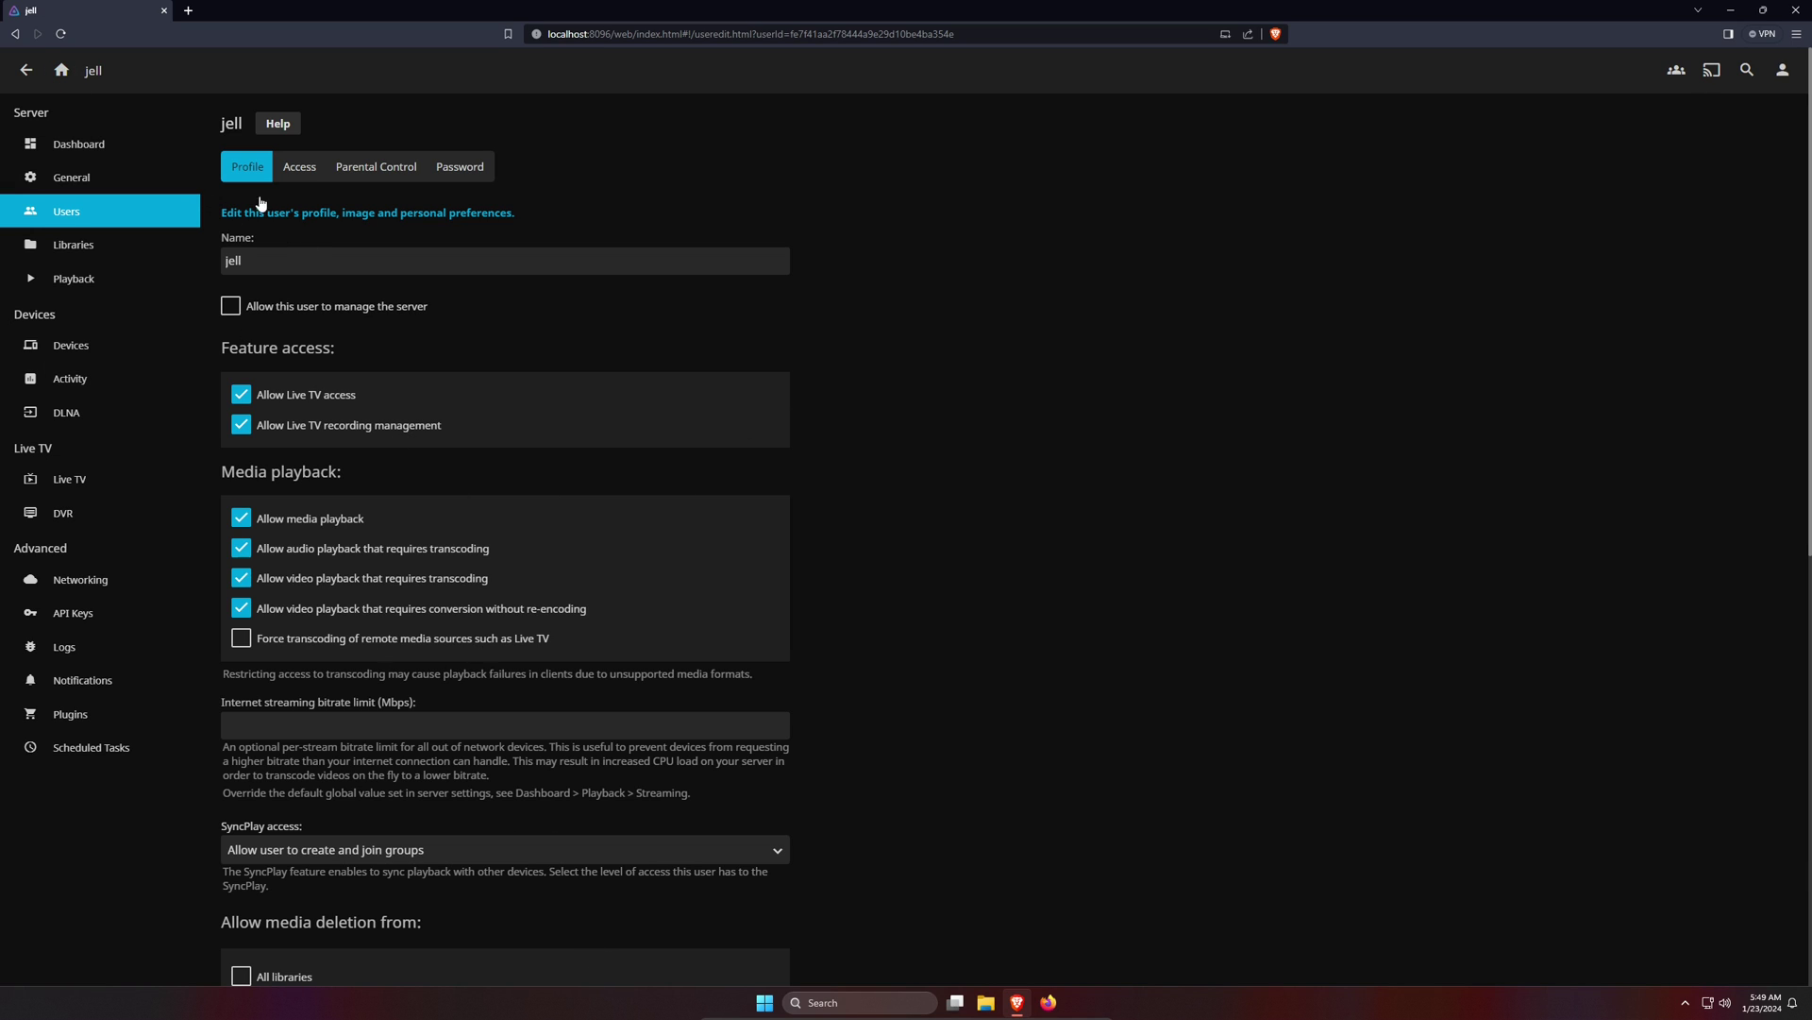
{"action": "left_click", "coordinate": [60, 72]}
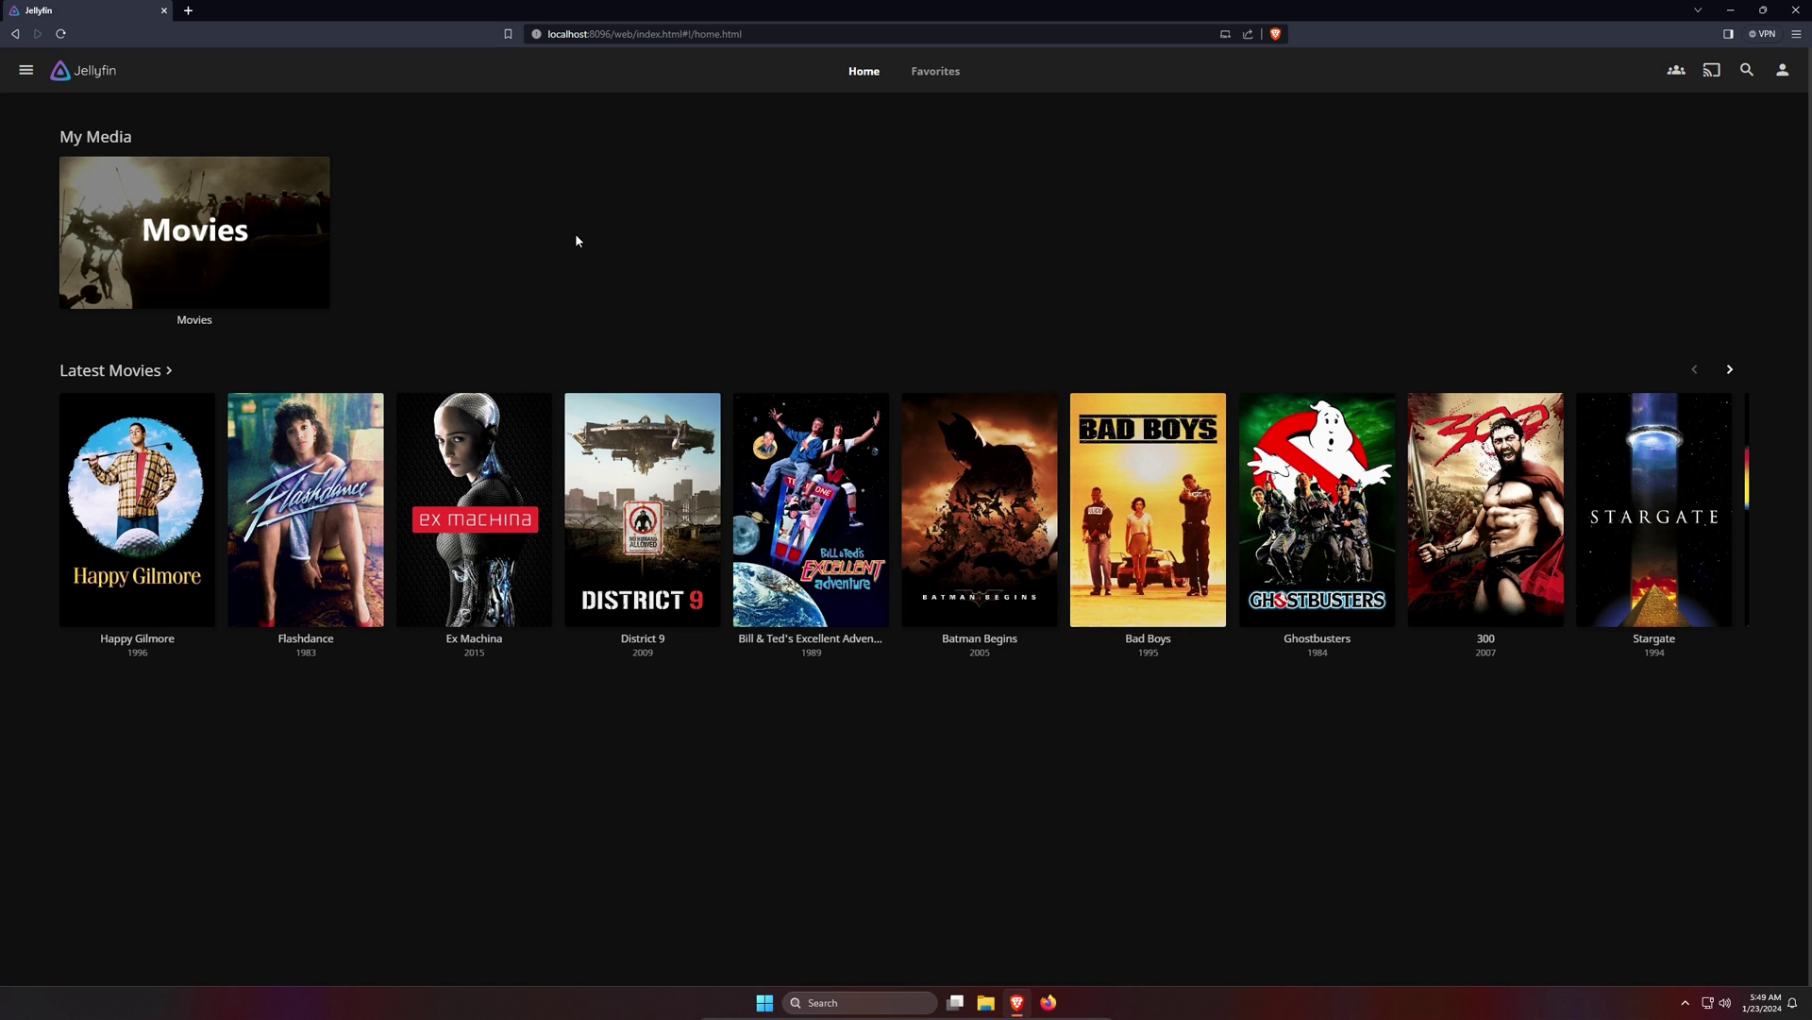
- Copy the Jellyfin server address from the browser and launch Notepad from All apps
{"action": "left_click", "coordinate": [622, 41]}
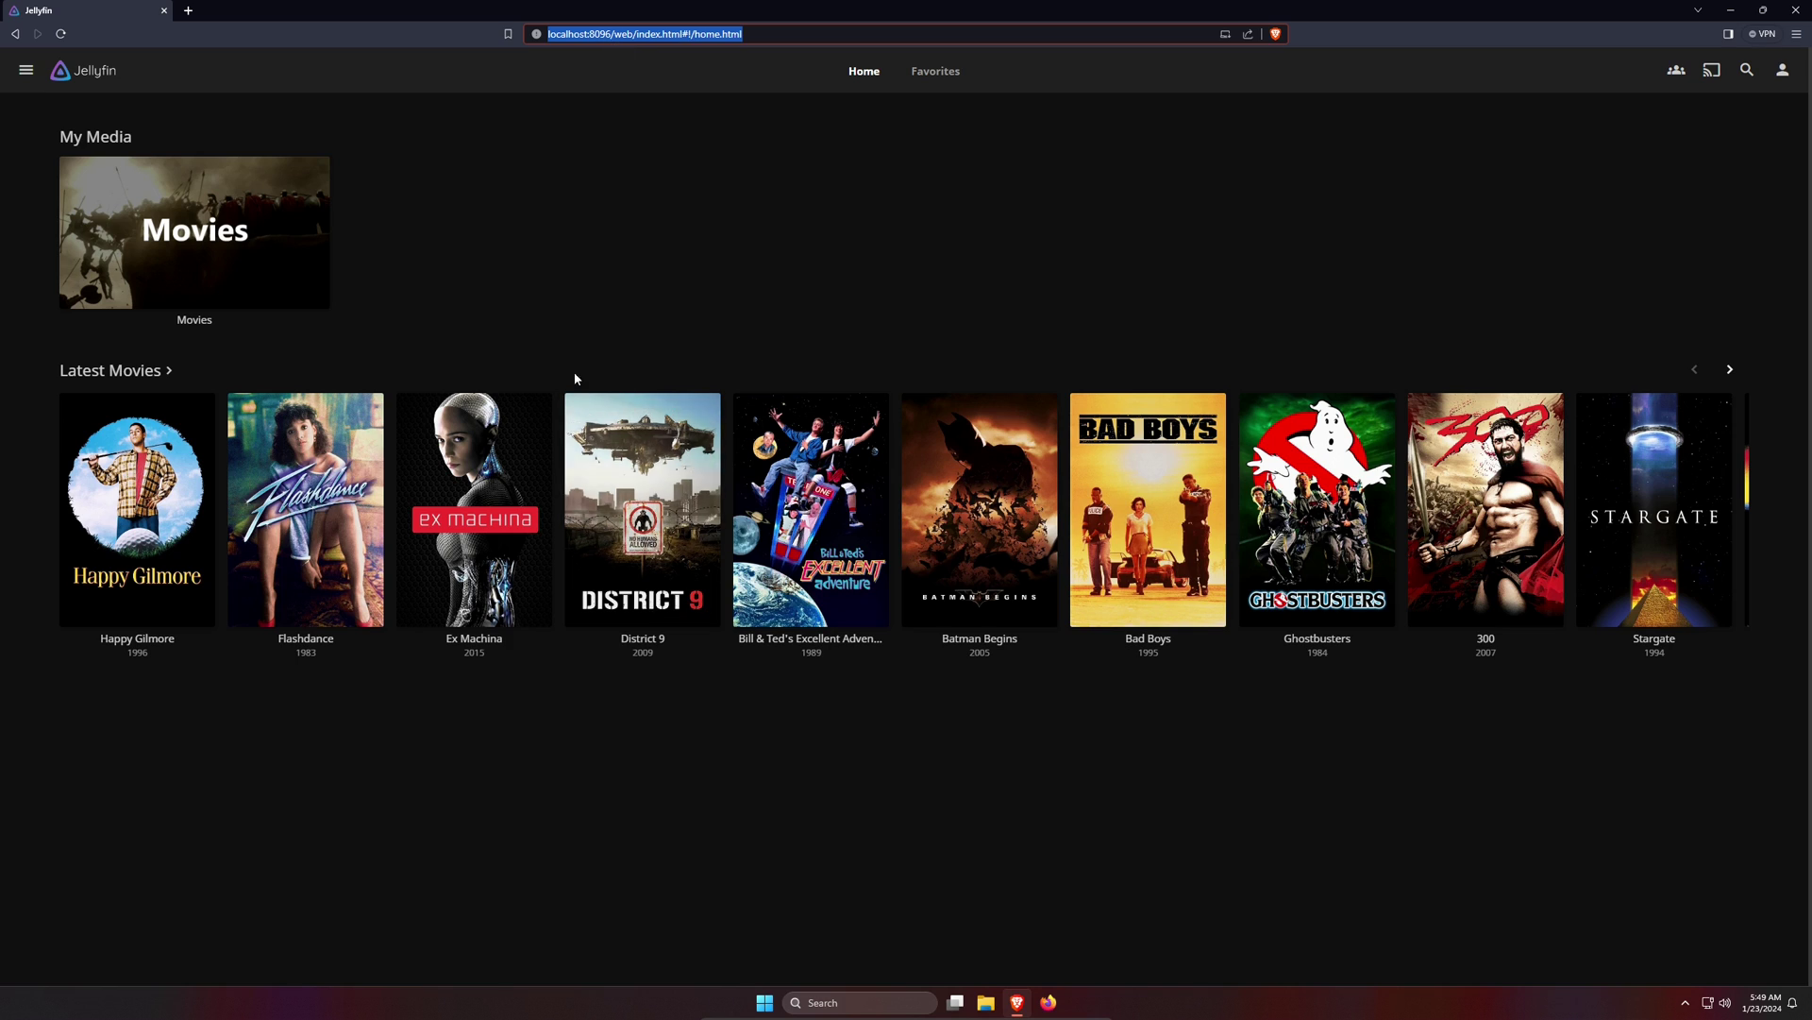
{"action": "left_click", "coordinate": [771, 1009]}
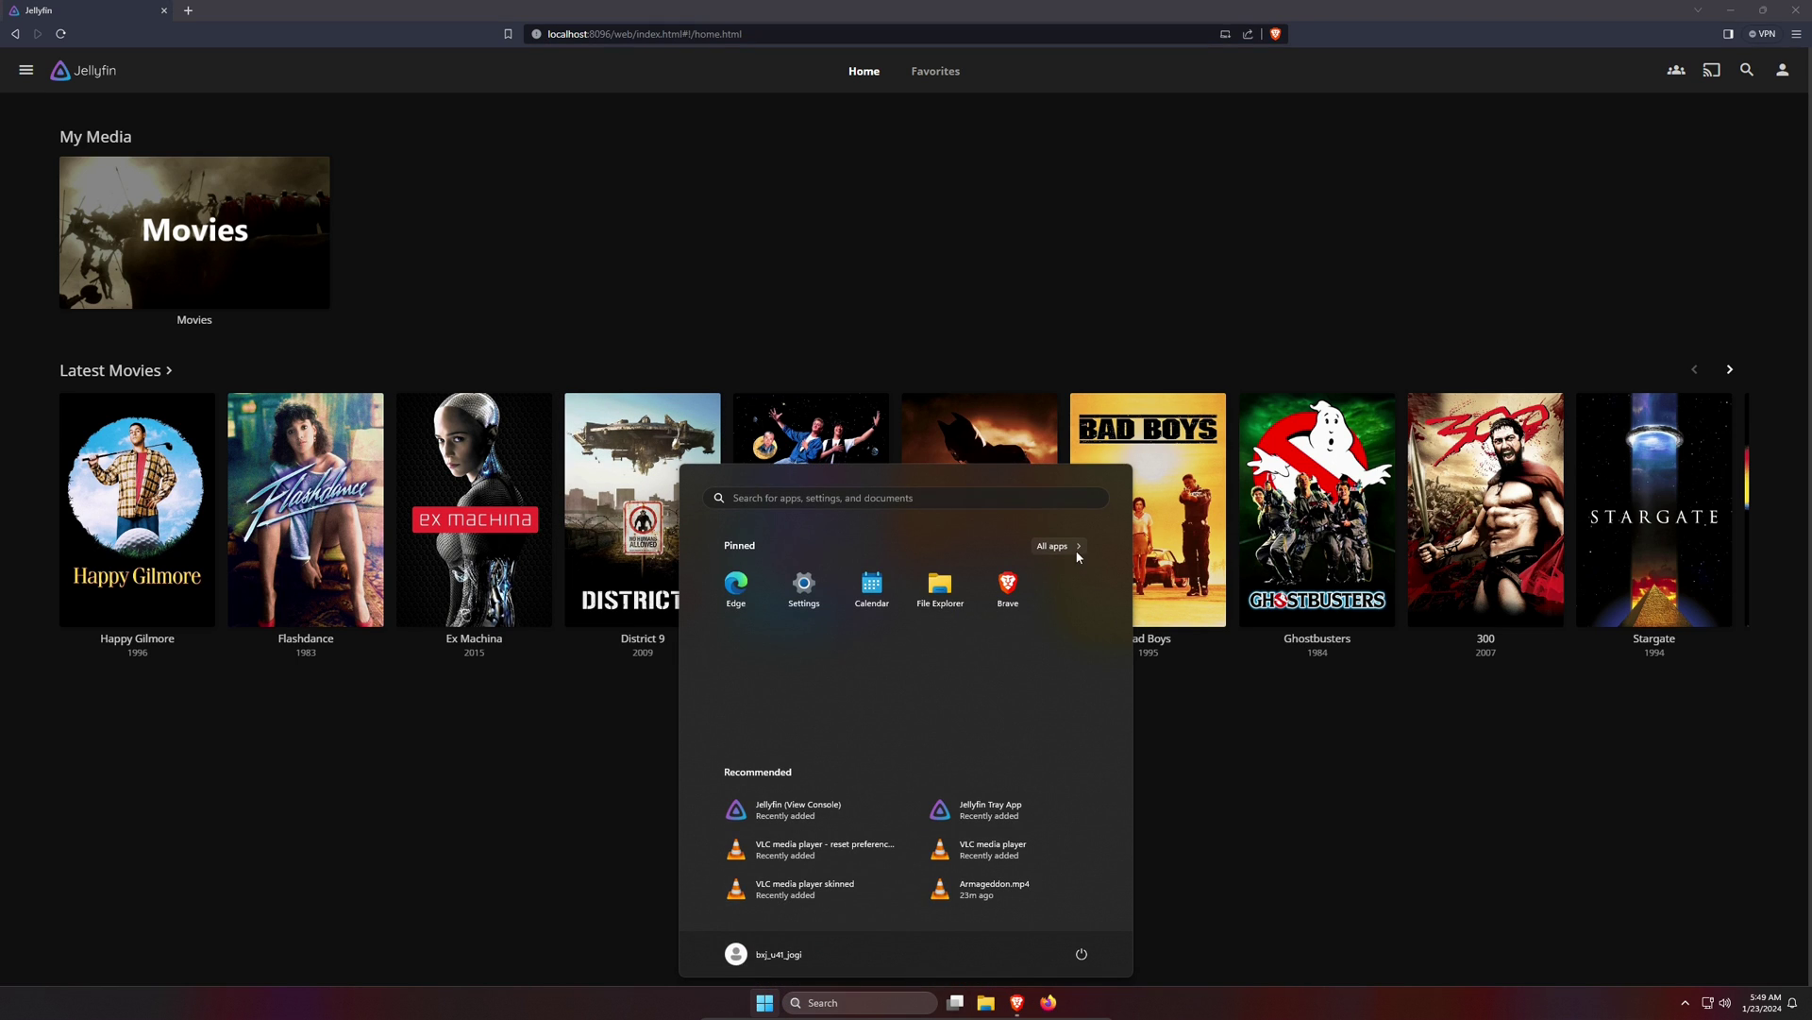
{"action": "left_click", "coordinate": [1055, 547]}
{"action": "scroll", "coordinate": [927, 727], "scroll_direction": "down", "scroll_amount": 2}
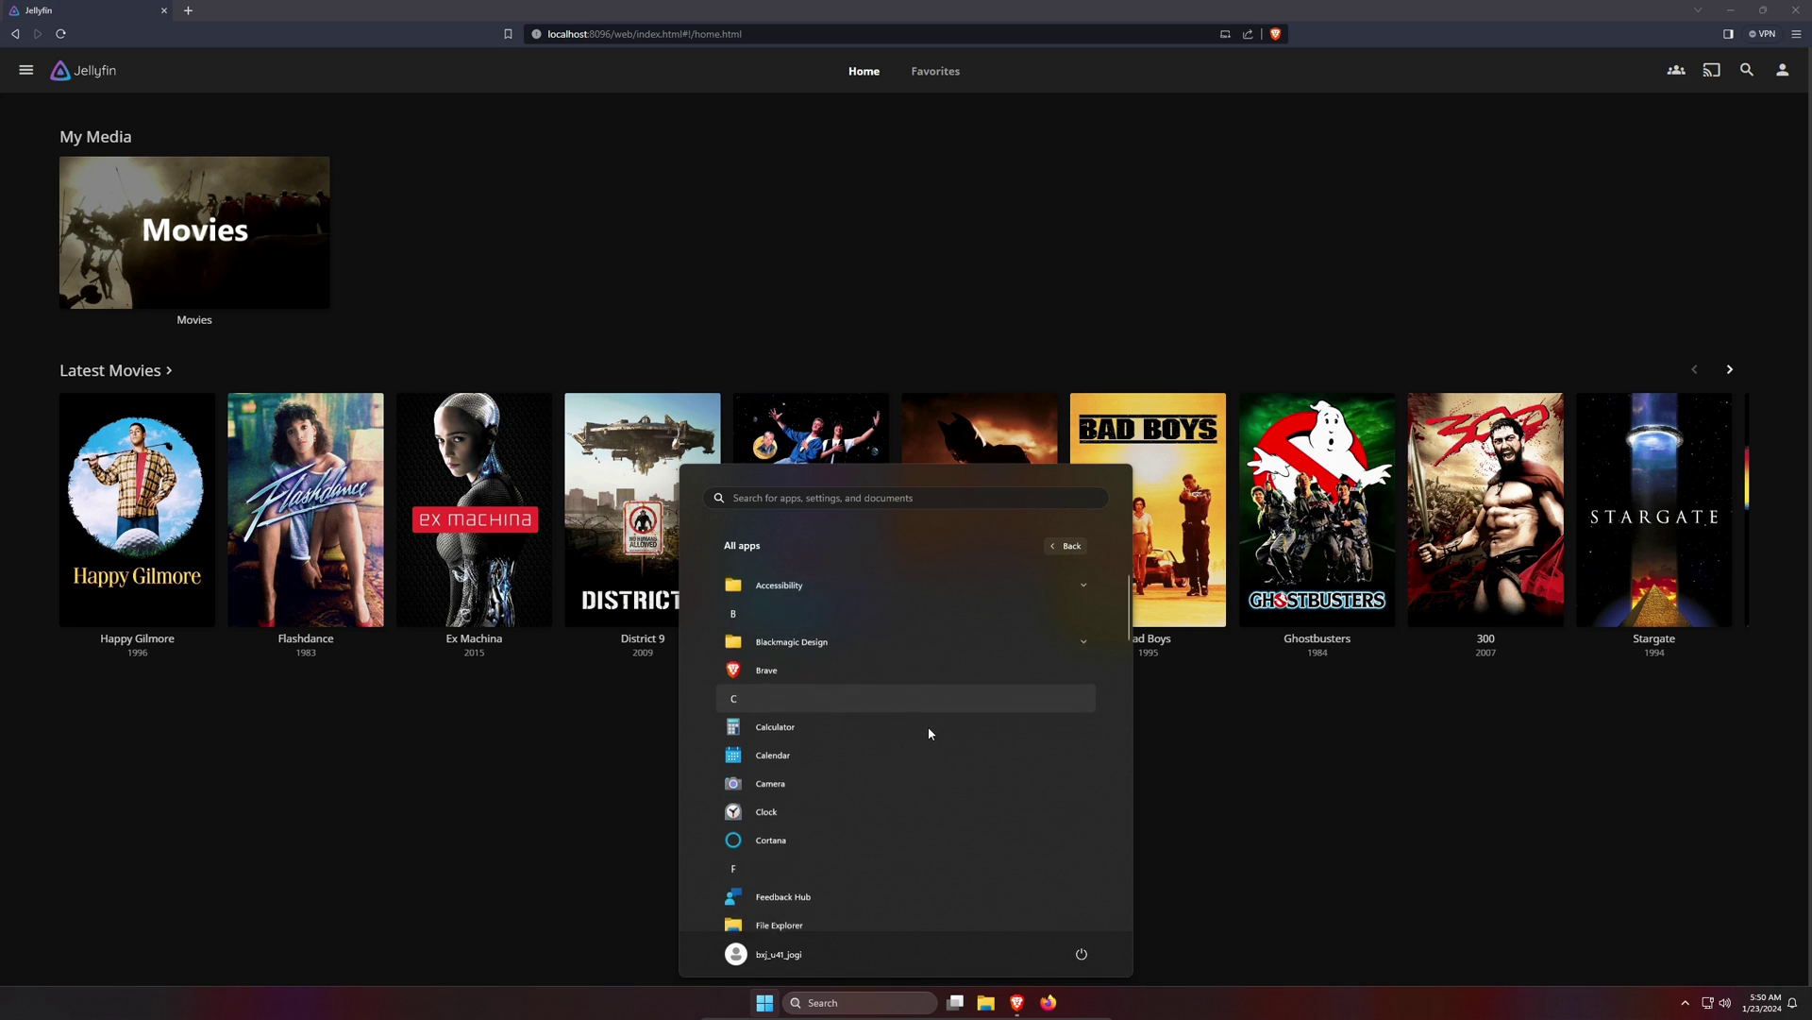
{"action": "scroll", "coordinate": [925, 717], "scroll_direction": "down", "scroll_amount": 5}
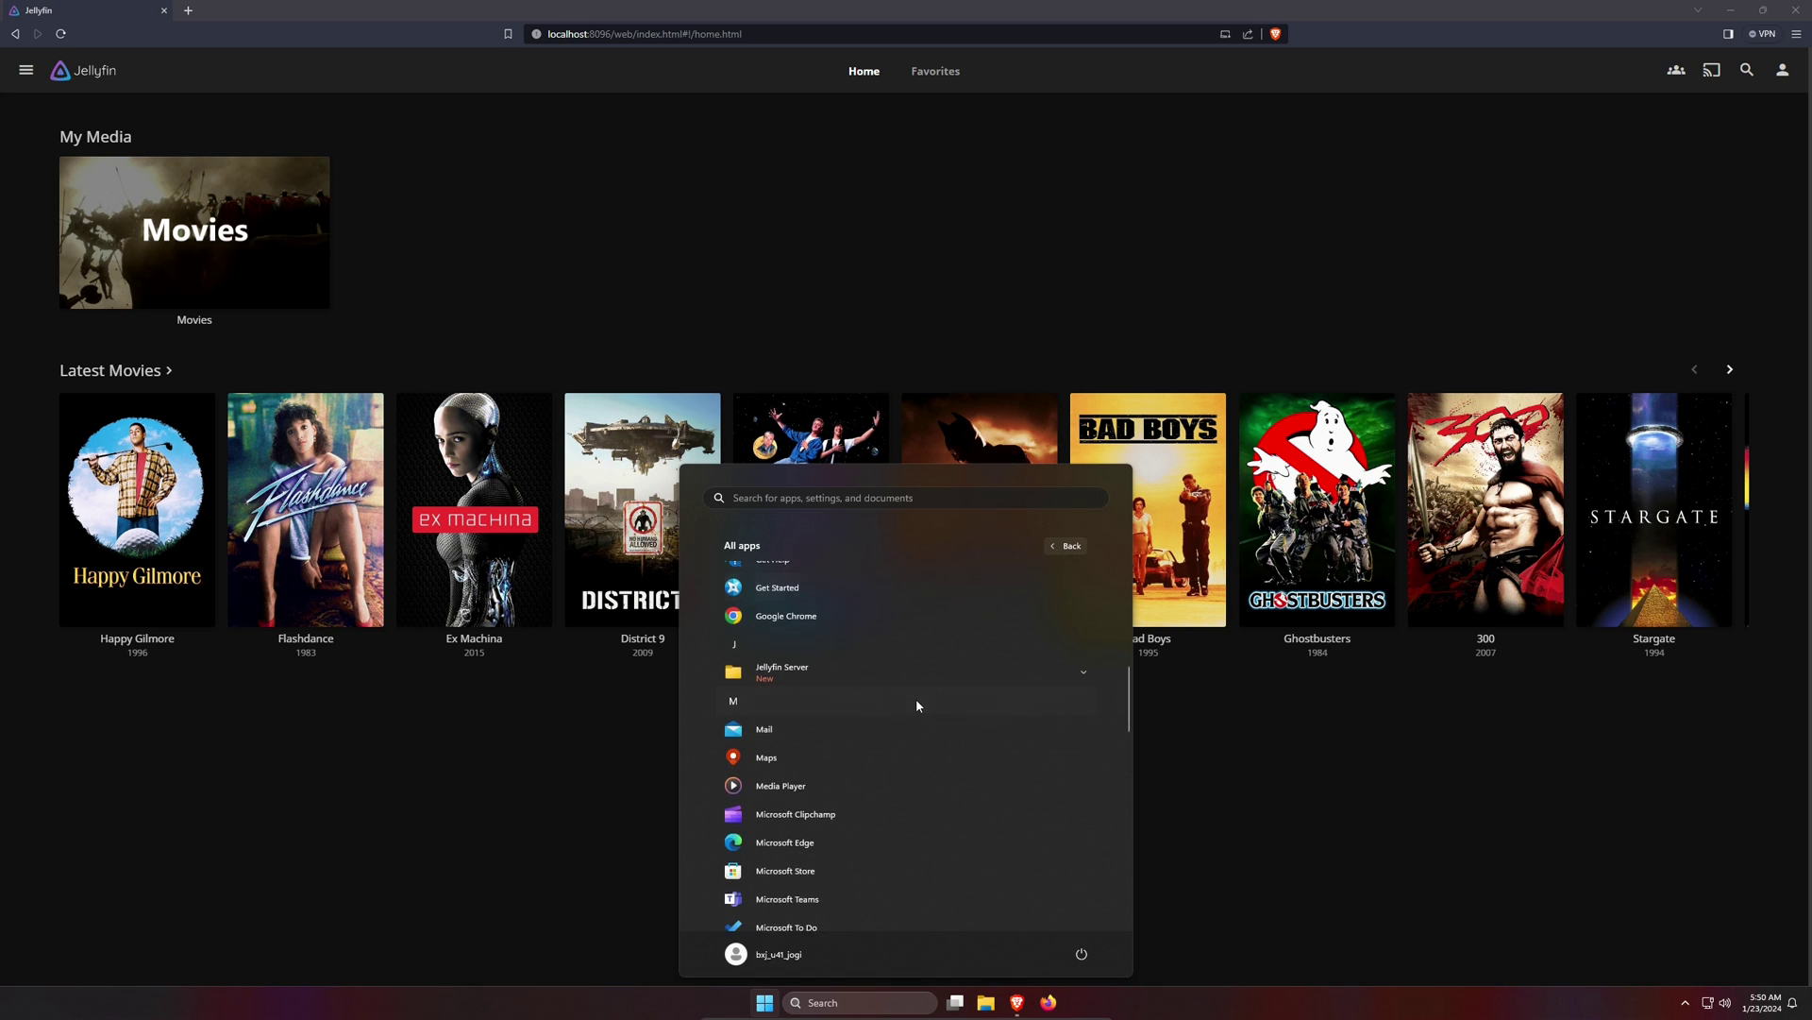
{"action": "left_click", "coordinate": [861, 766]}
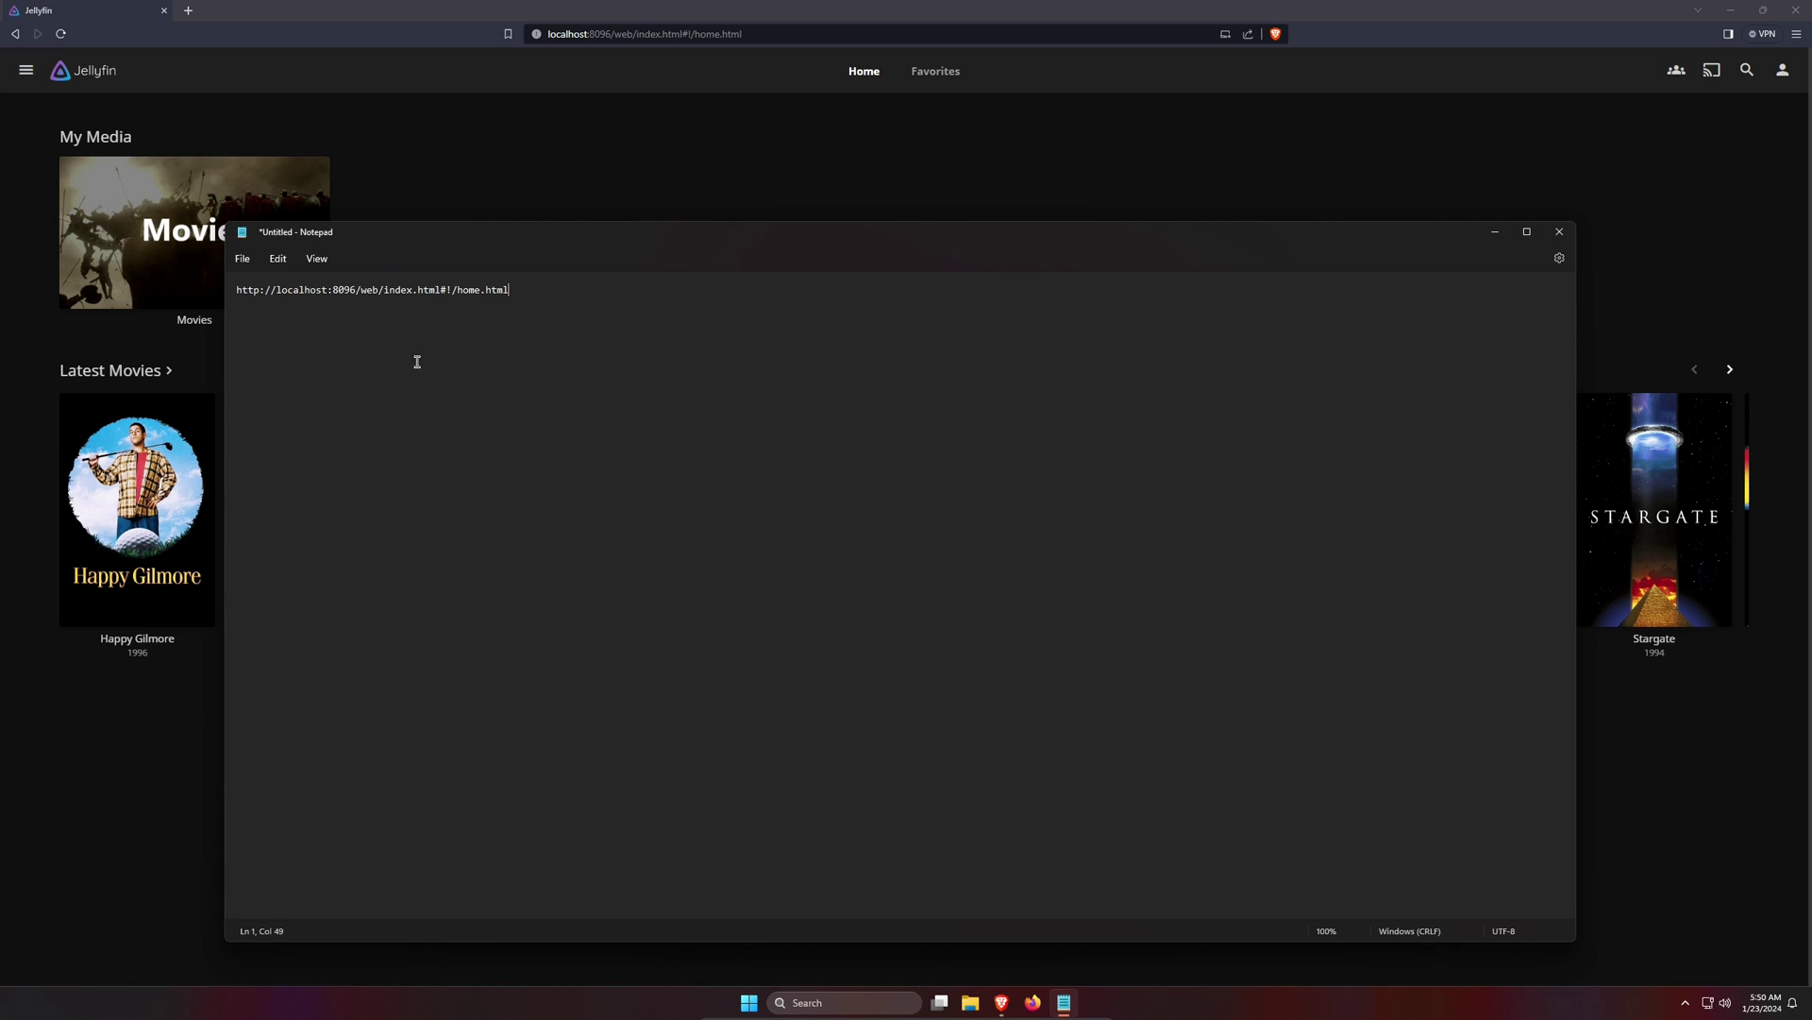
{"action": "left_click_drag", "start_coordinate": [361, 290], "coordinate": [567, 299]}
{"action": "key", "text": "BackSpace"}
{"action": "left_click_drag", "start_coordinate": [359, 292], "coordinate": [331, 298]}
{"action": "left_click", "coordinate": [389, 286]}
{"action": "left_click_drag", "start_coordinate": [330, 289], "coordinate": [275, 281]}
{"action": "left_click", "coordinate": [388, 296]}
{"action": "key", "text": "Return"}
{"action": "left_click", "coordinate": [1494, 231]}
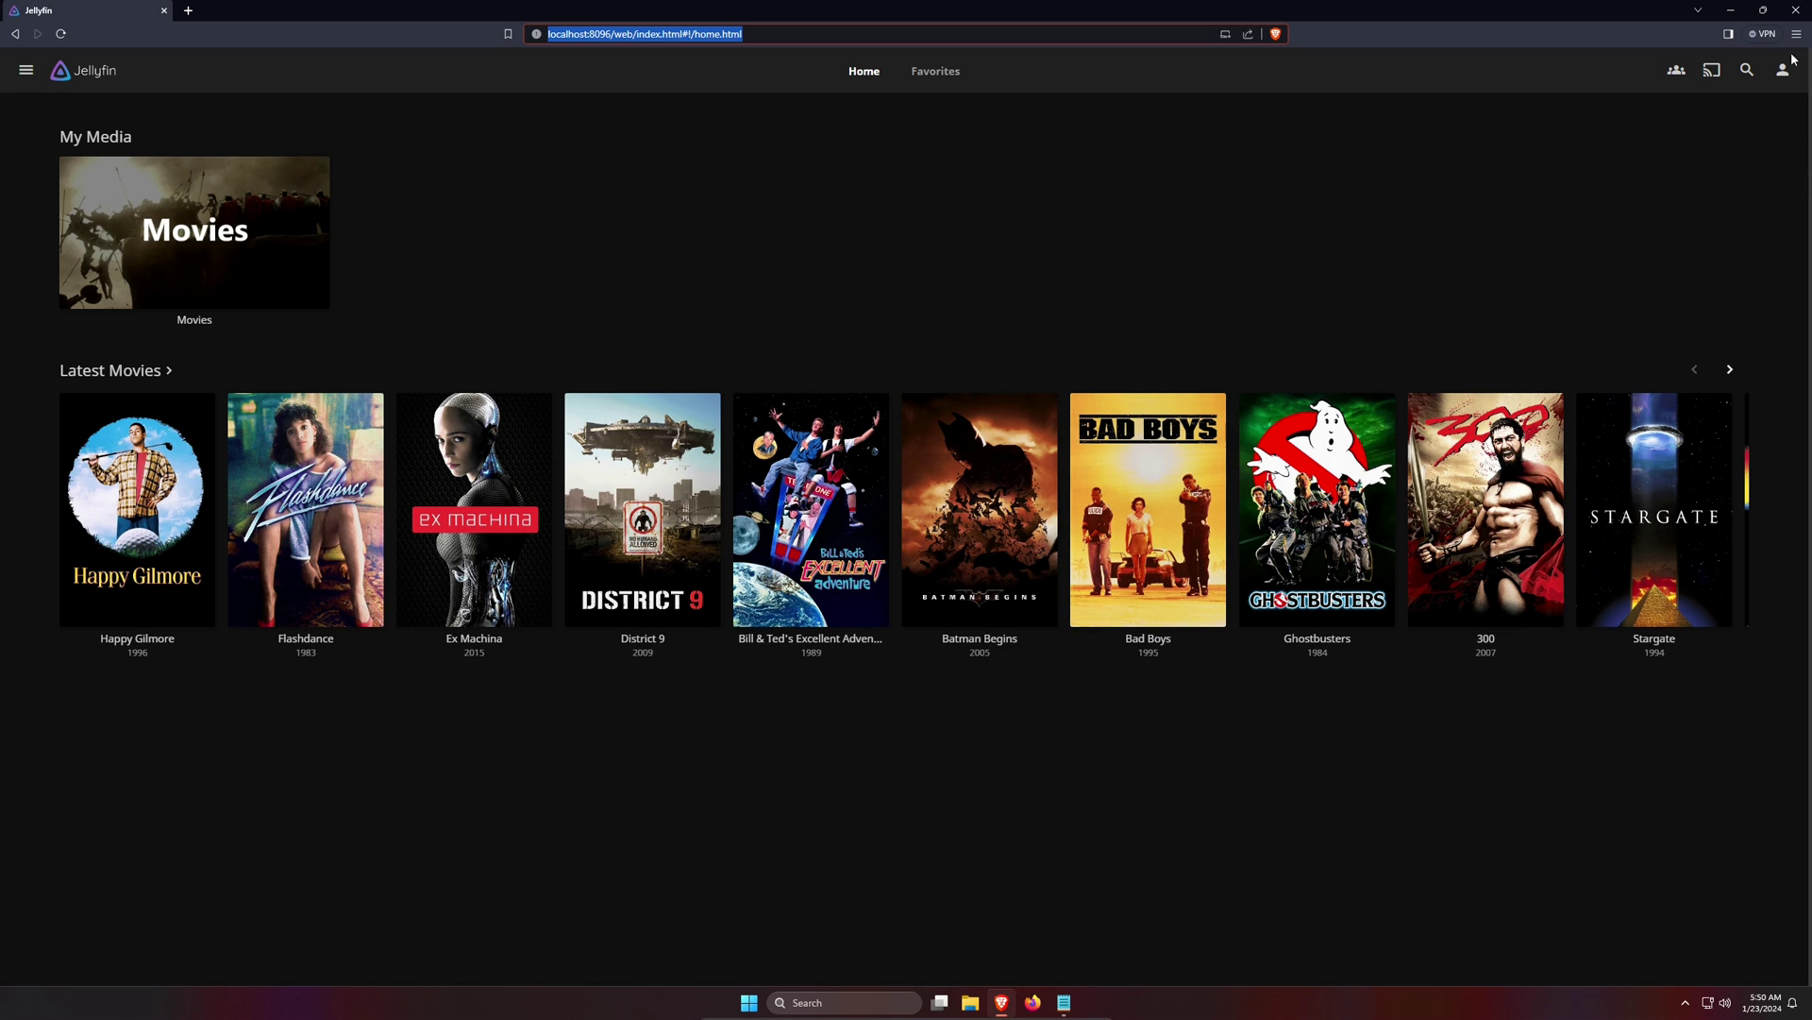
- Look up the Ethernet IPv4 address 10.0.2.15 under Settings > Network & internet > Ethernet
{"action": "left_click", "coordinate": [1730, 9]}
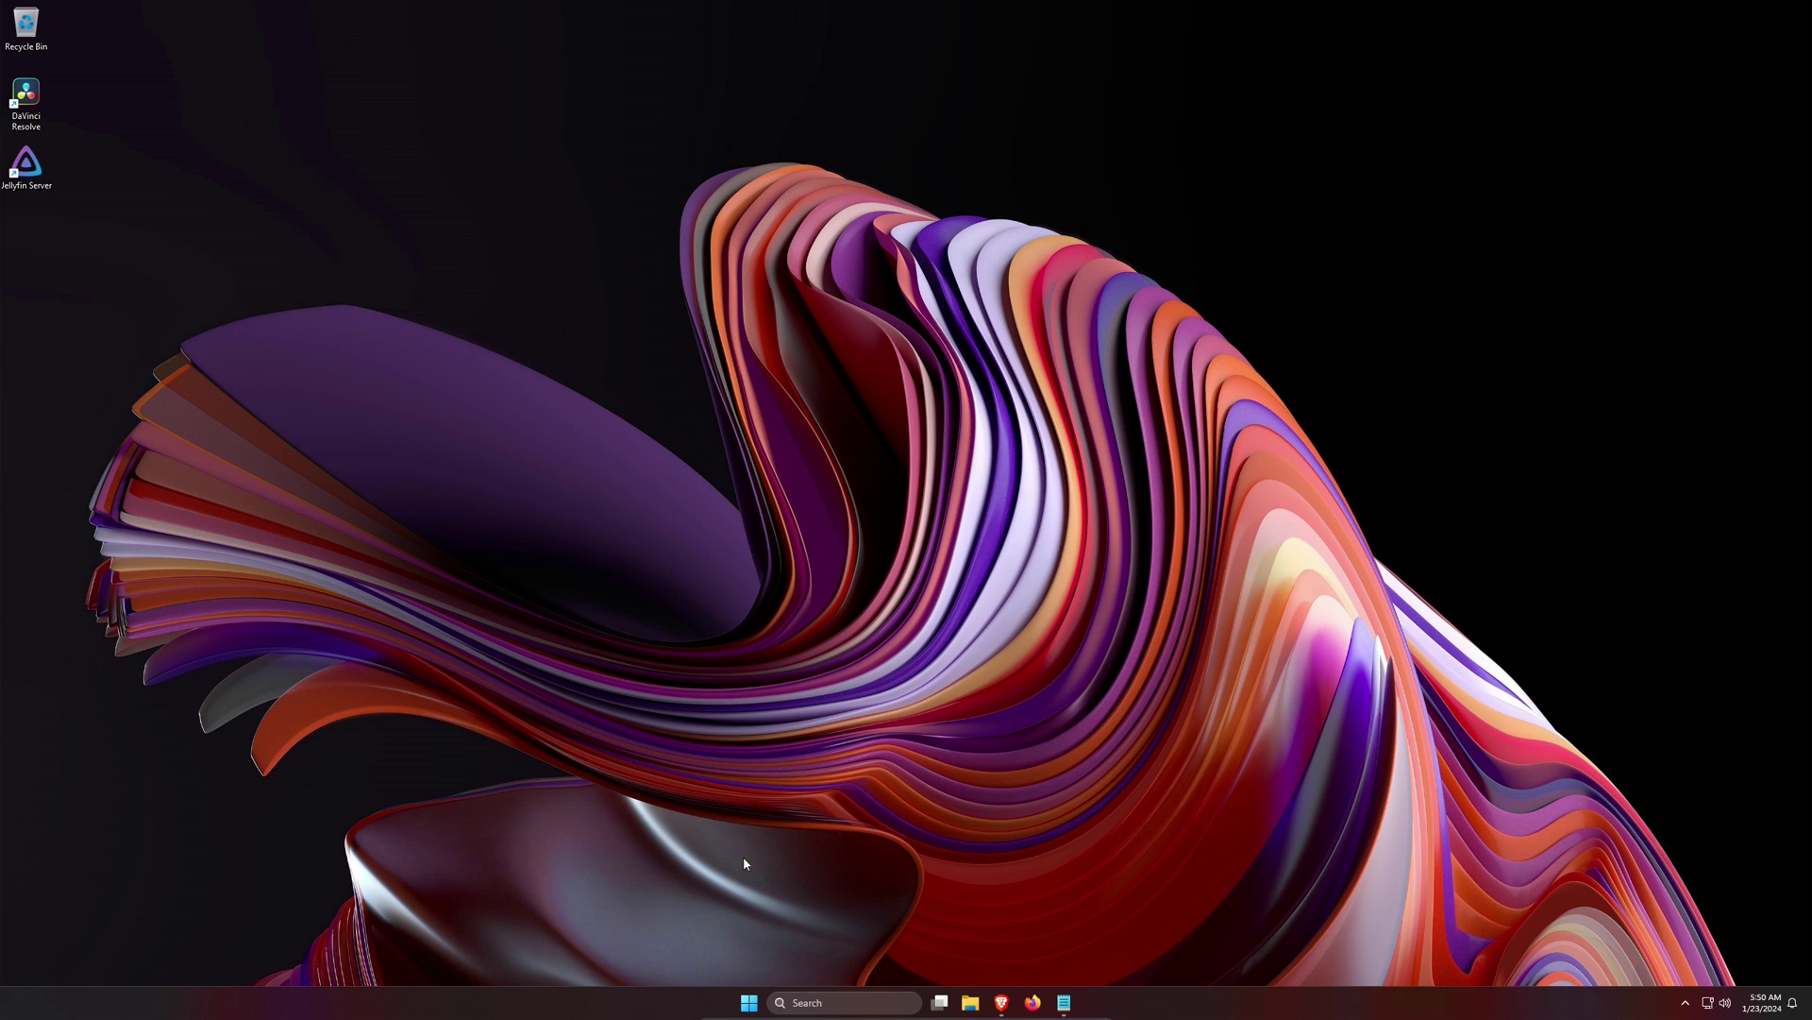
{"action": "left_click", "coordinate": [751, 1003]}
{"action": "left_click", "coordinate": [803, 595]}
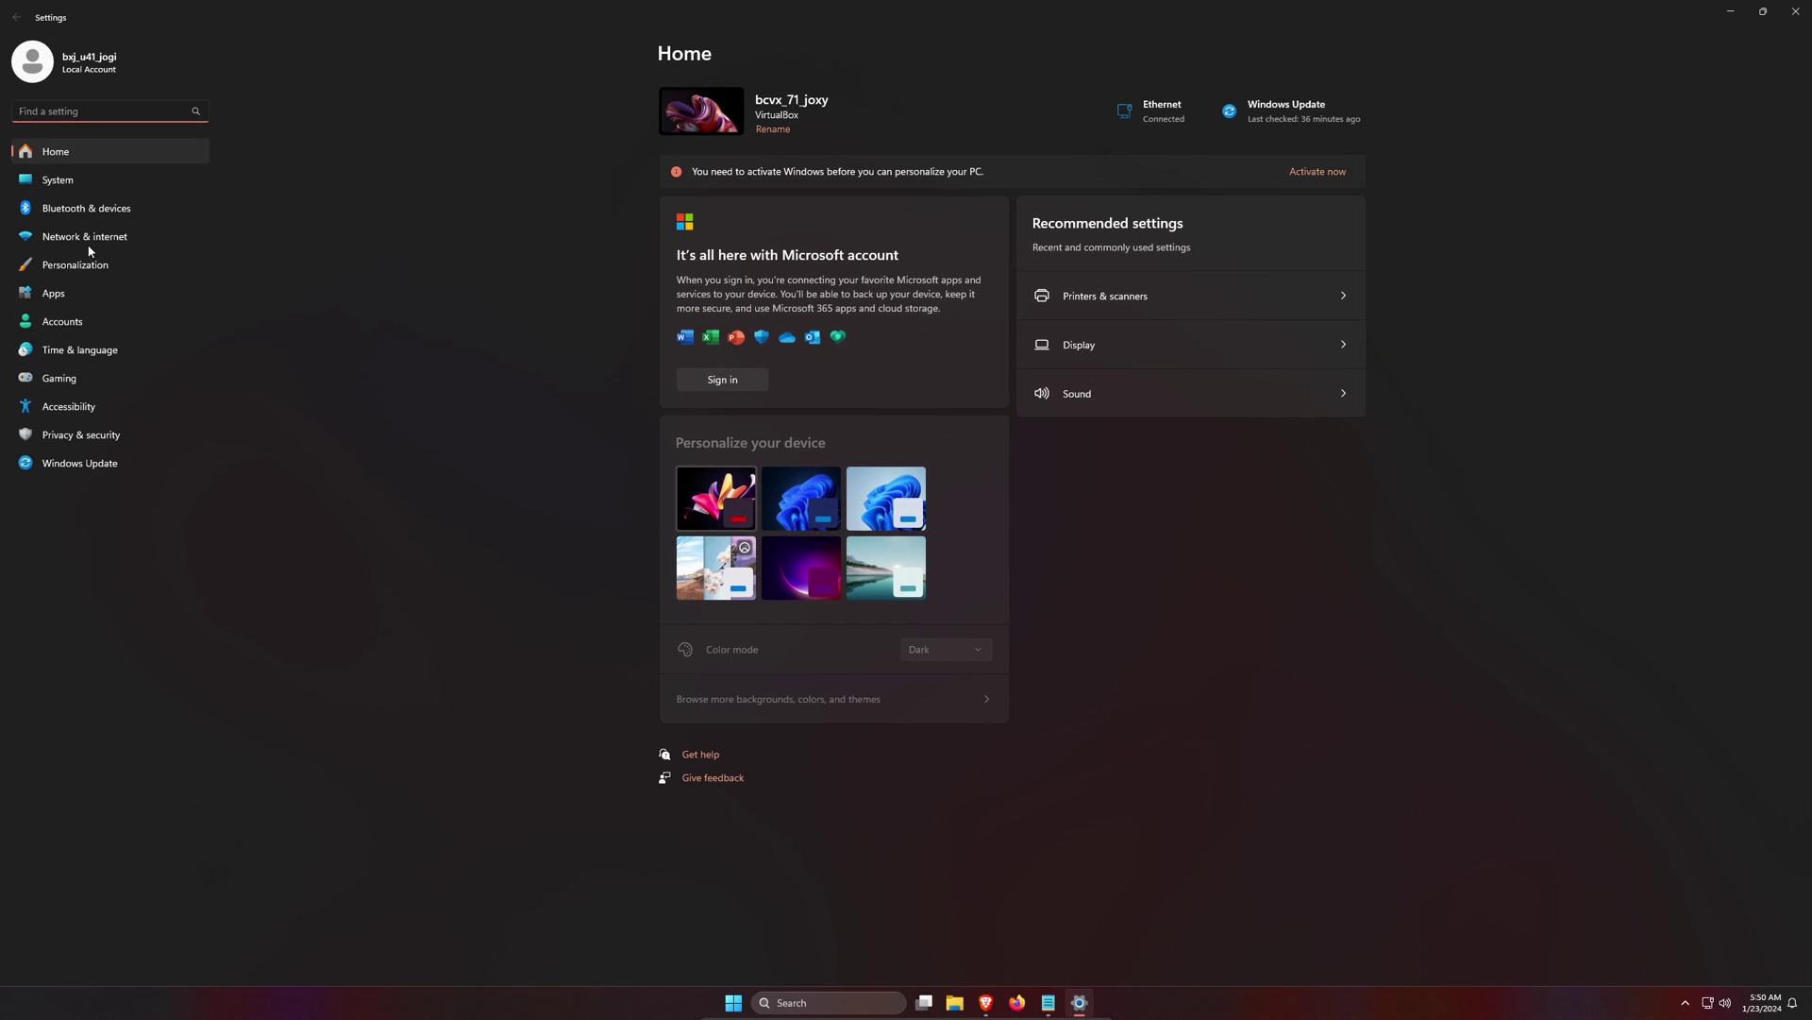
{"action": "left_click", "coordinate": [85, 238]}
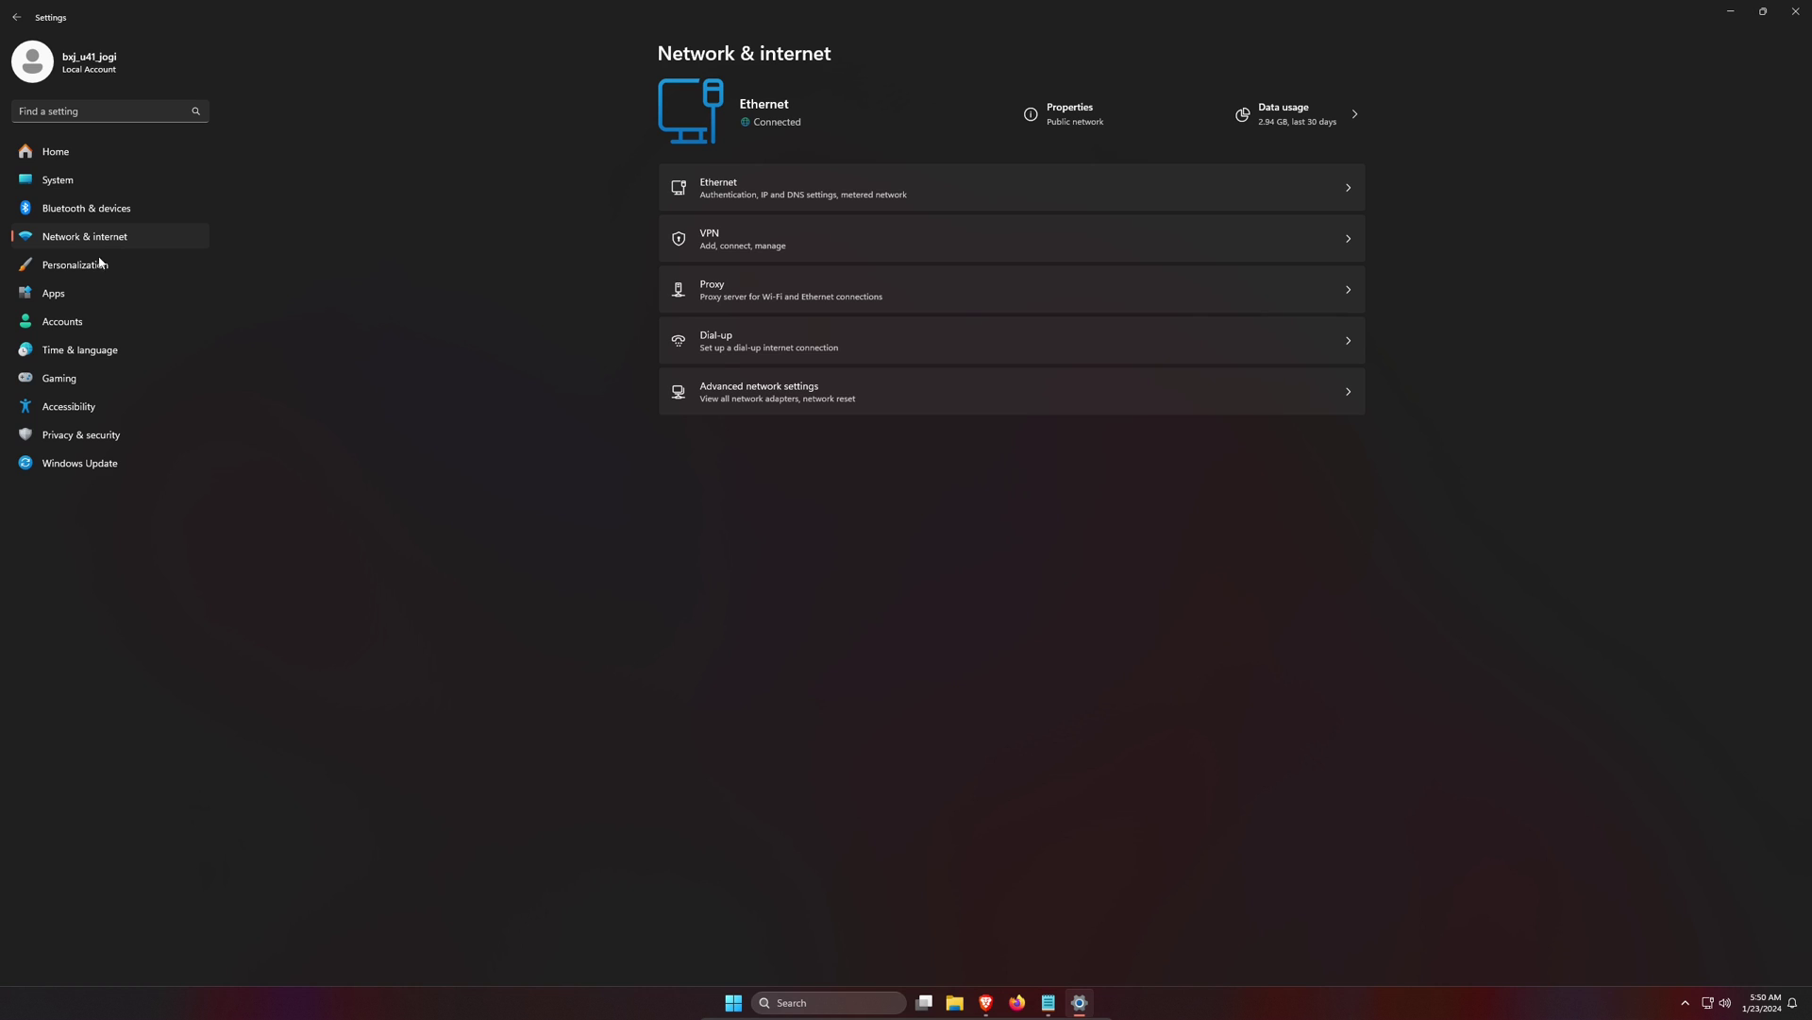
{"action": "left_click", "coordinate": [1058, 189]}
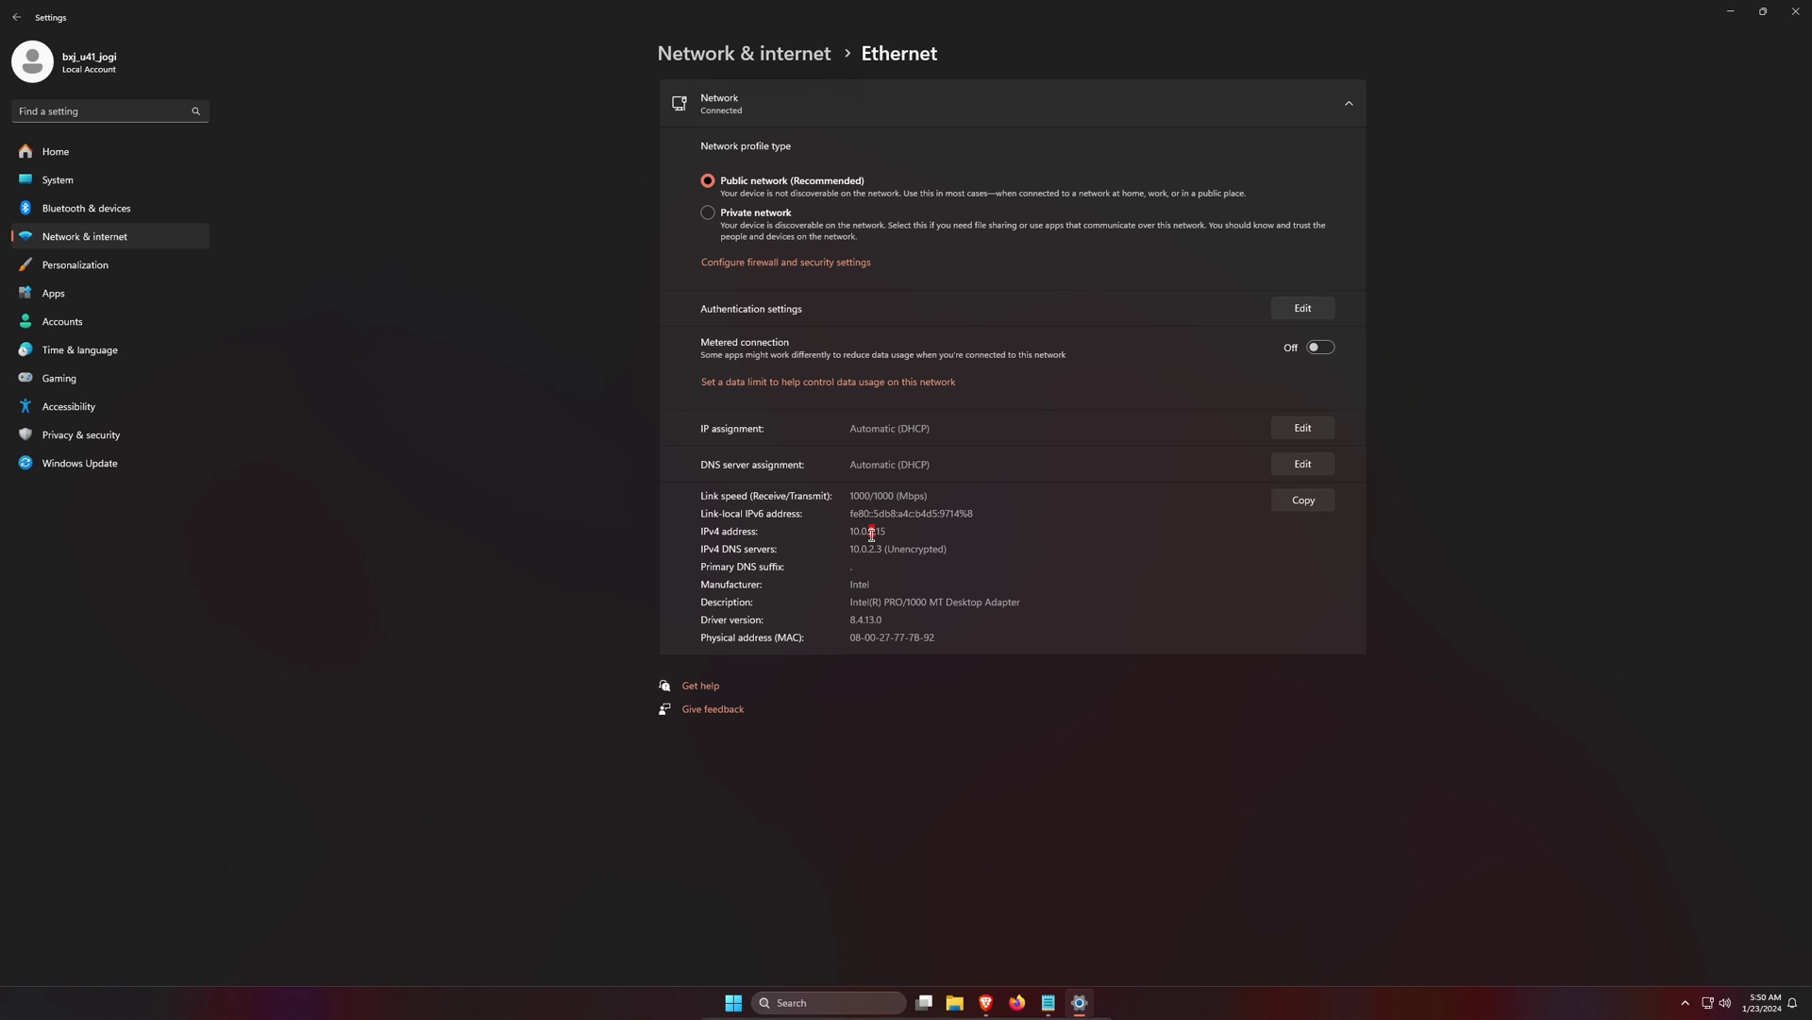
{"action": "left_click_drag", "start_coordinate": [888, 532], "coordinate": [848, 532]}
{"action": "left_click", "coordinate": [733, 1003]}
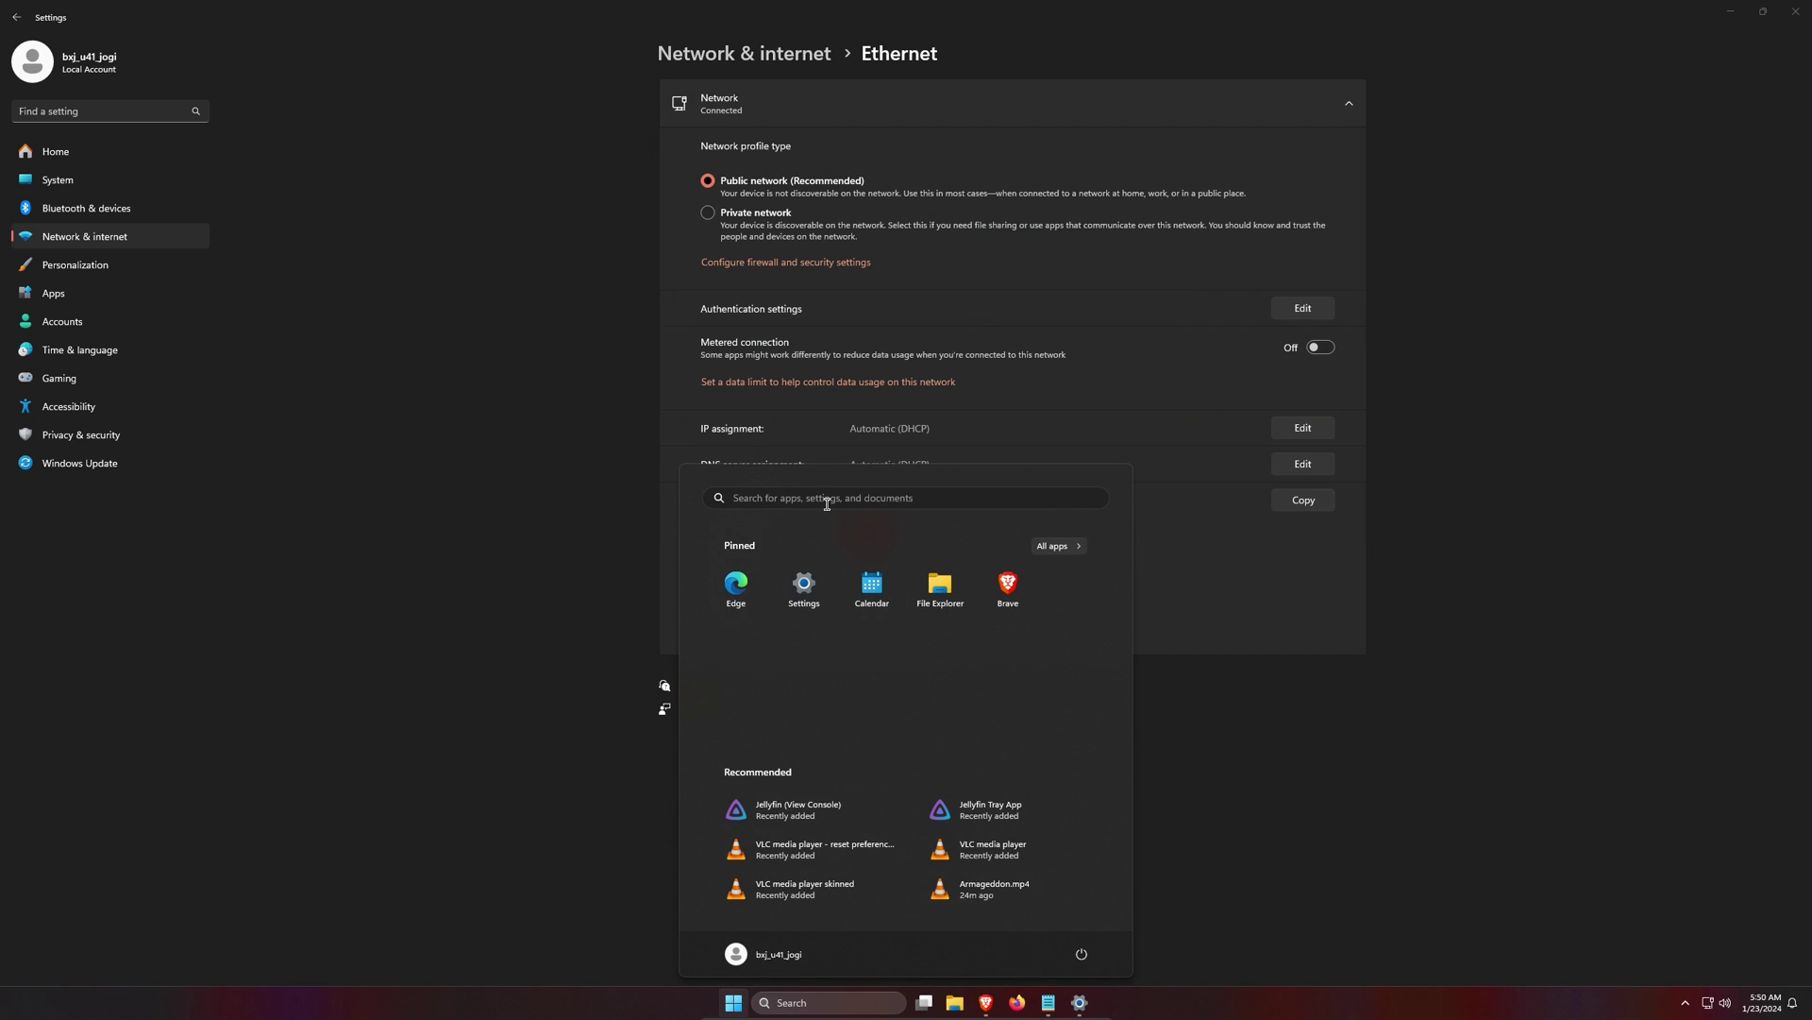
- Launch Command Prompt by searching cmd and run ipconfig
{"action": "left_click", "coordinate": [826, 502]}
{"action": "type", "text": "cmd"}
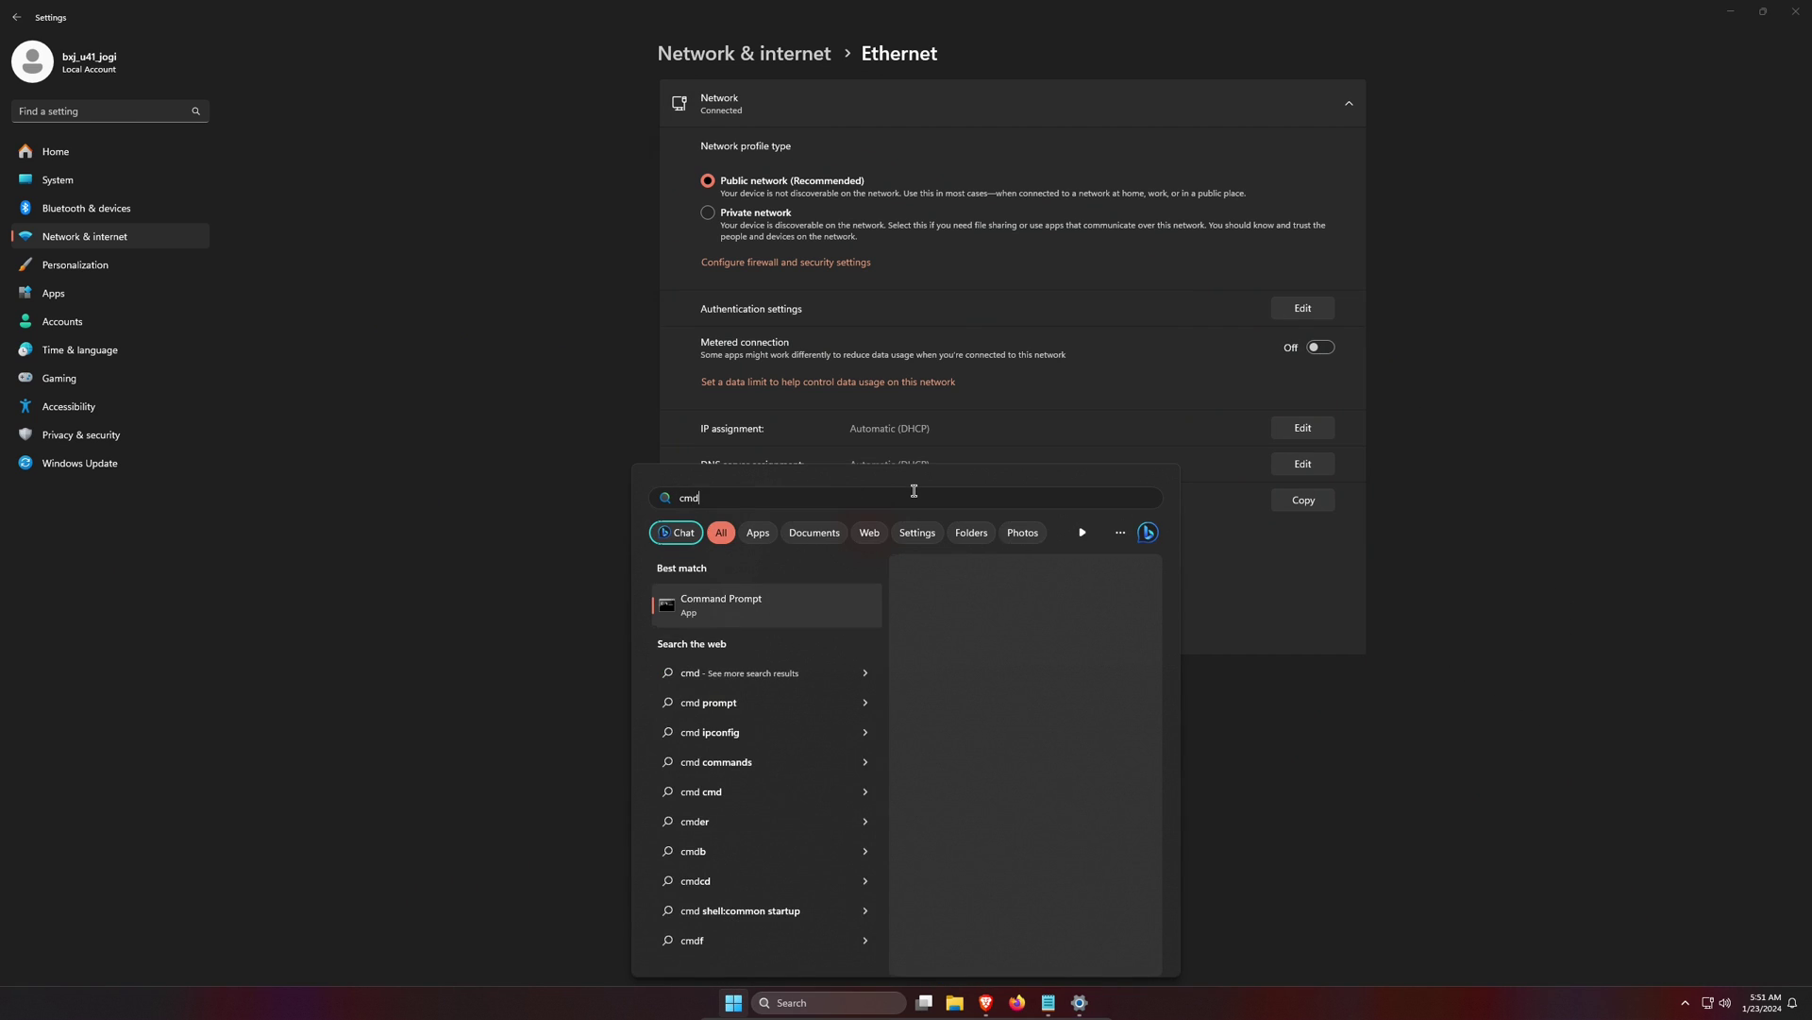
{"action": "key", "text": "Return"}
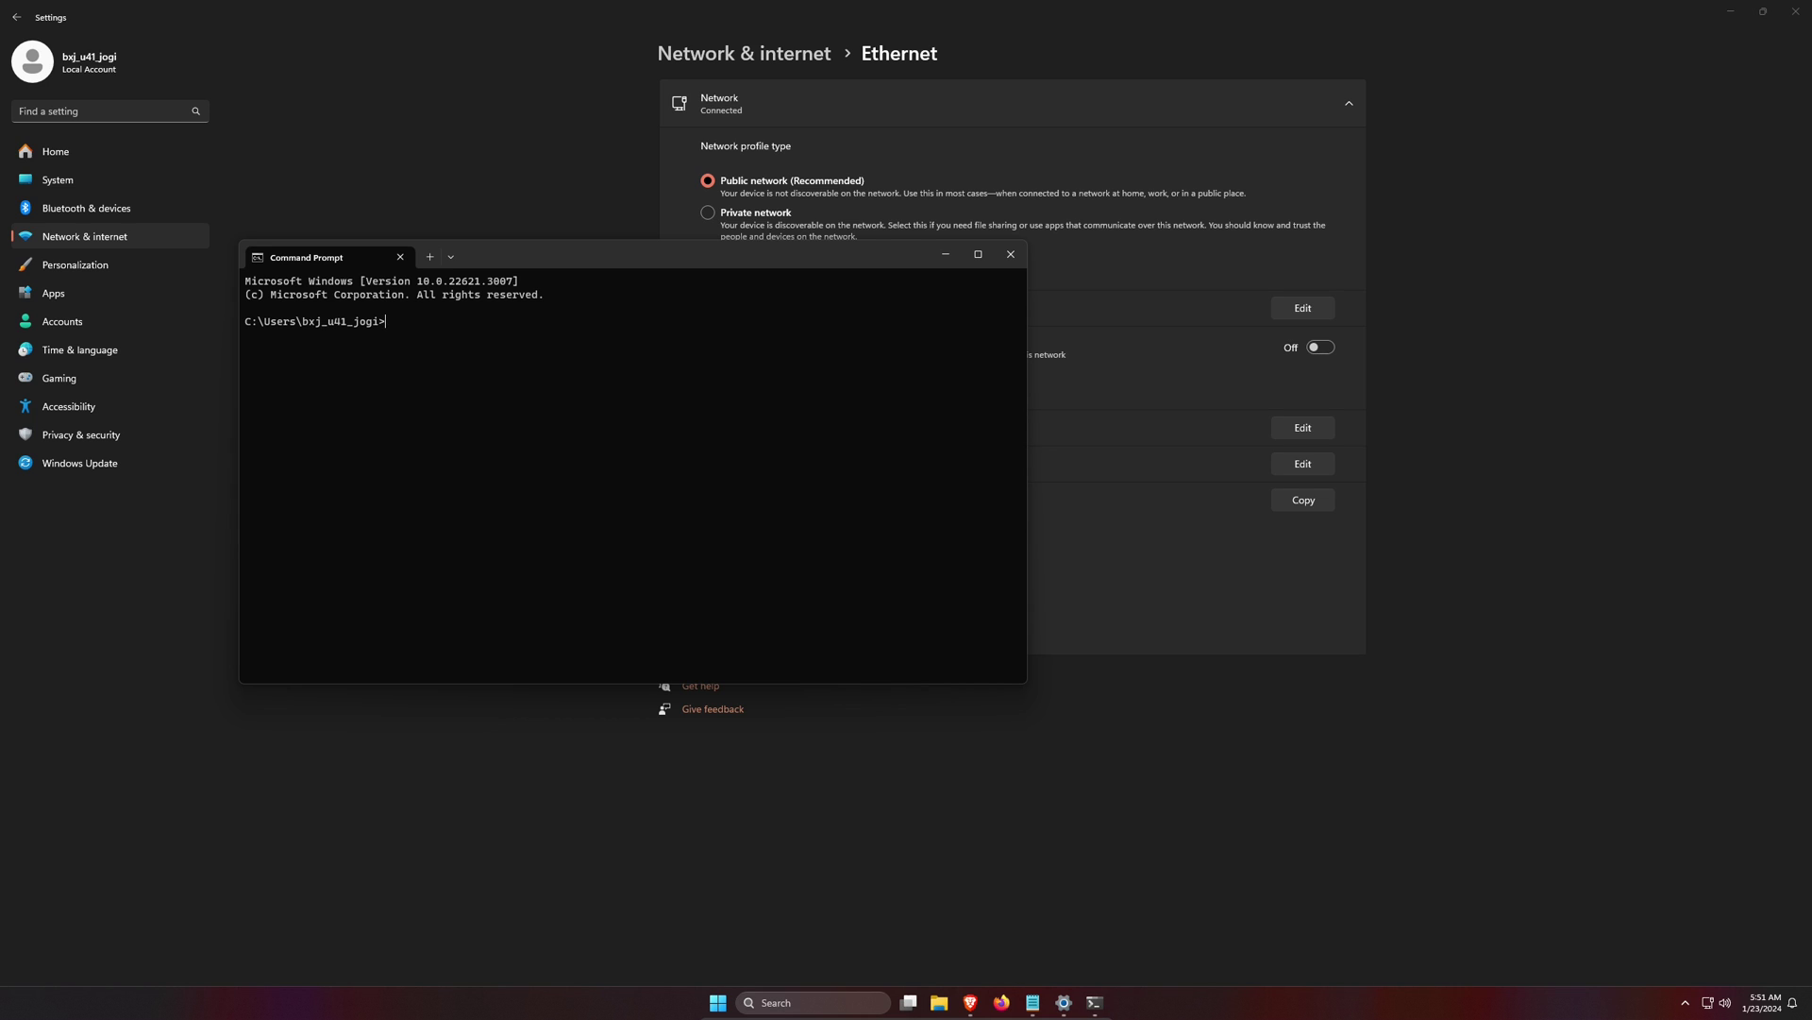
{"action": "type", "text": "ipconfig"}
{"action": "key", "text": "Return"}
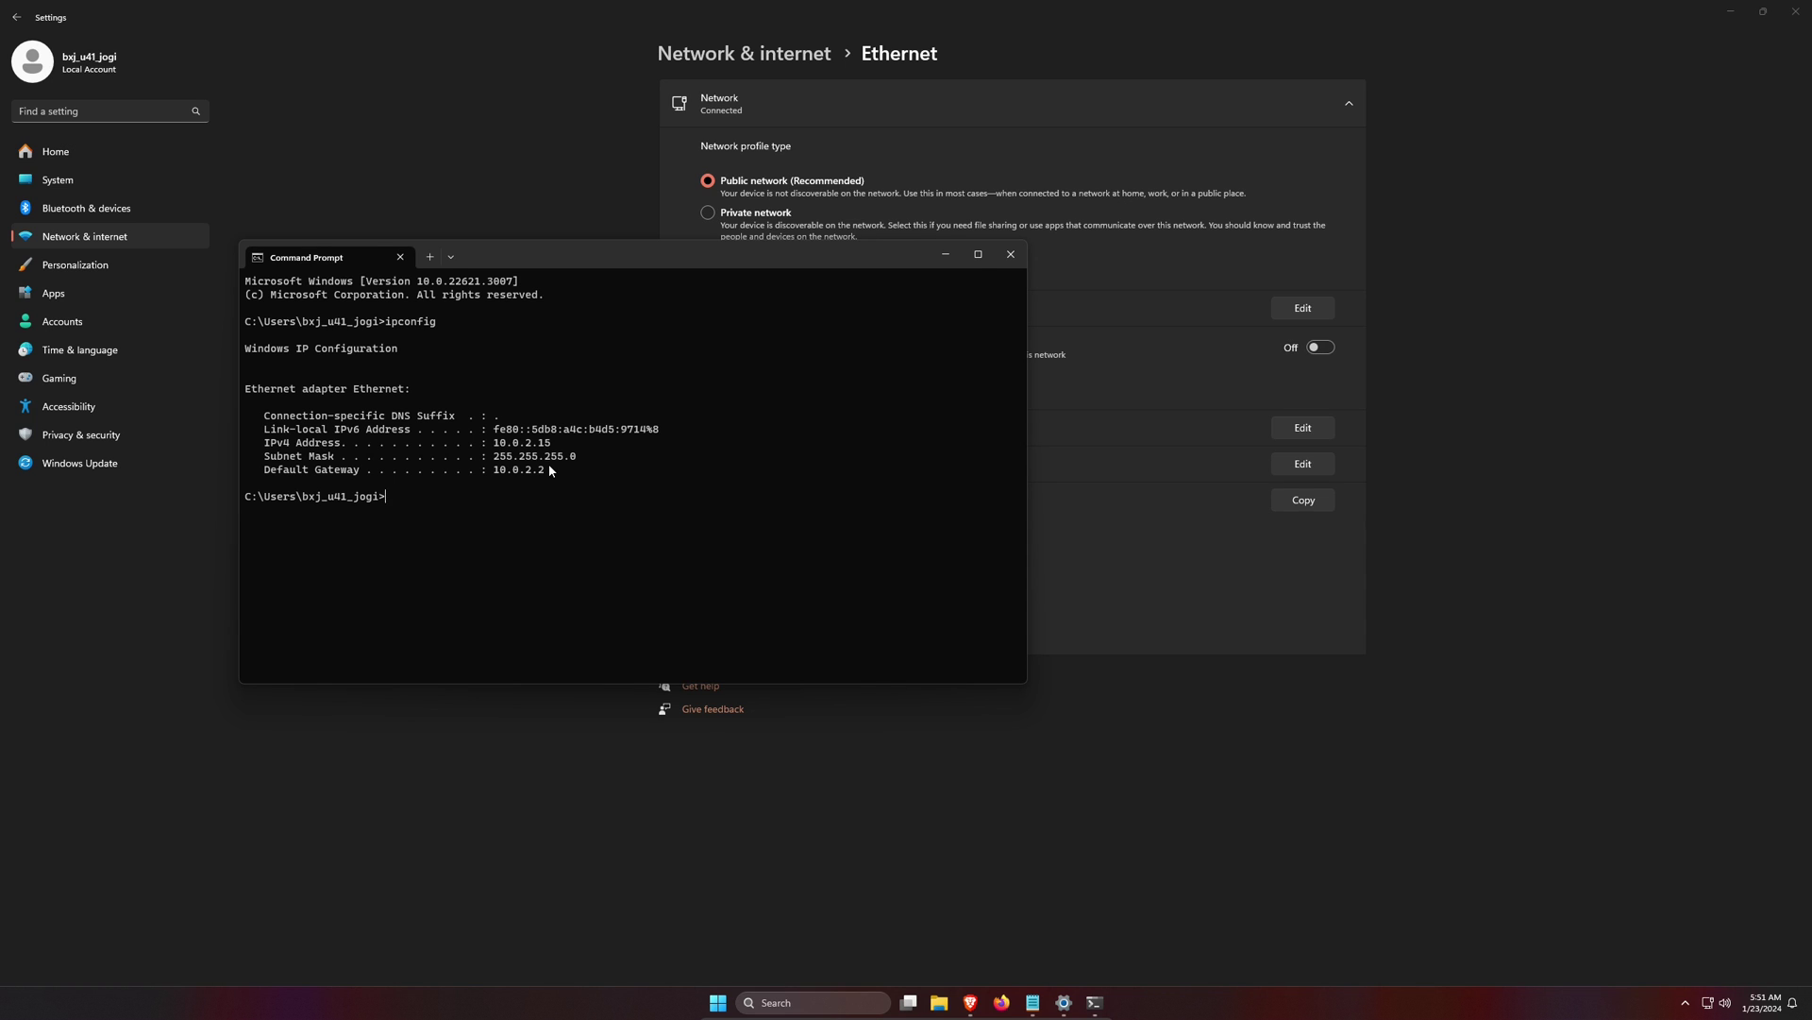
- Run ipconfig /all and scroll up to review the full details, including gateway 10.0.2.2
{"action": "type", "text": "ipconfig /all"}
{"action": "key", "text": "Return"}
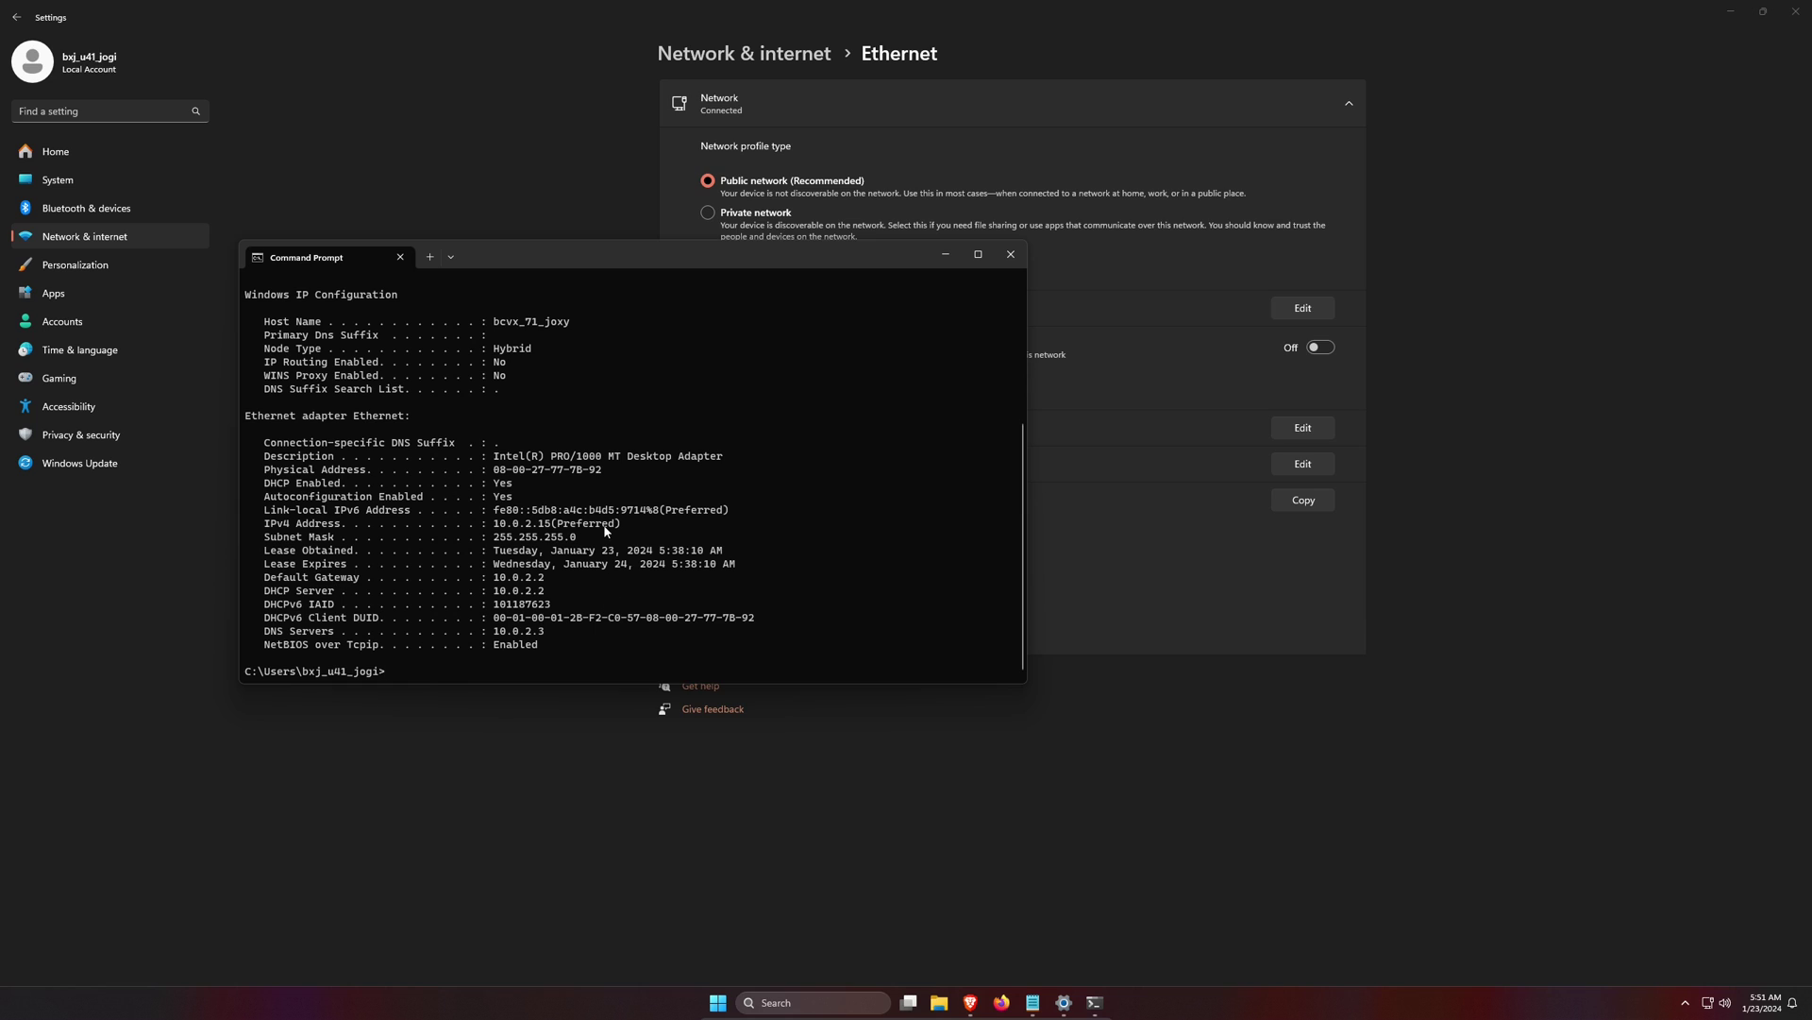
{"action": "scroll", "coordinate": [557, 415], "scroll_direction": "up", "scroll_amount": 4}
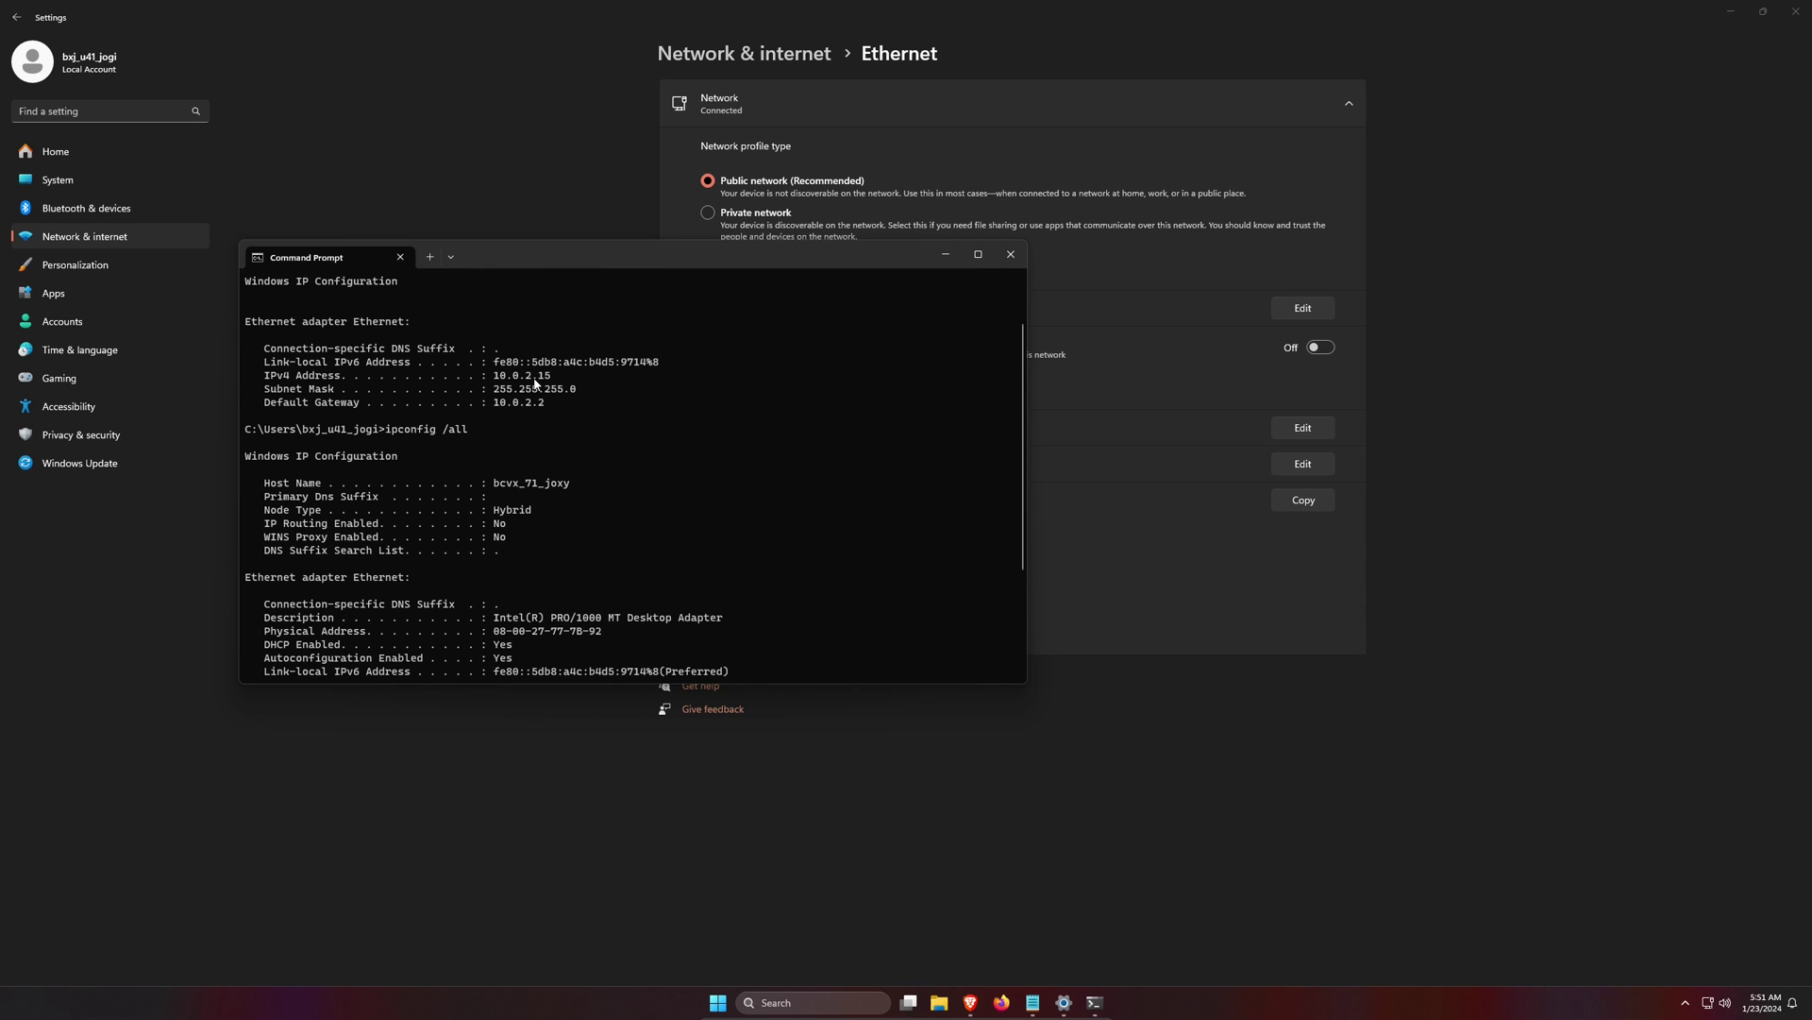
- Minimize Command Prompt and Settings to reveal the jellyfin.org homepage in Firefox
{"action": "left_click", "coordinate": [947, 255]}
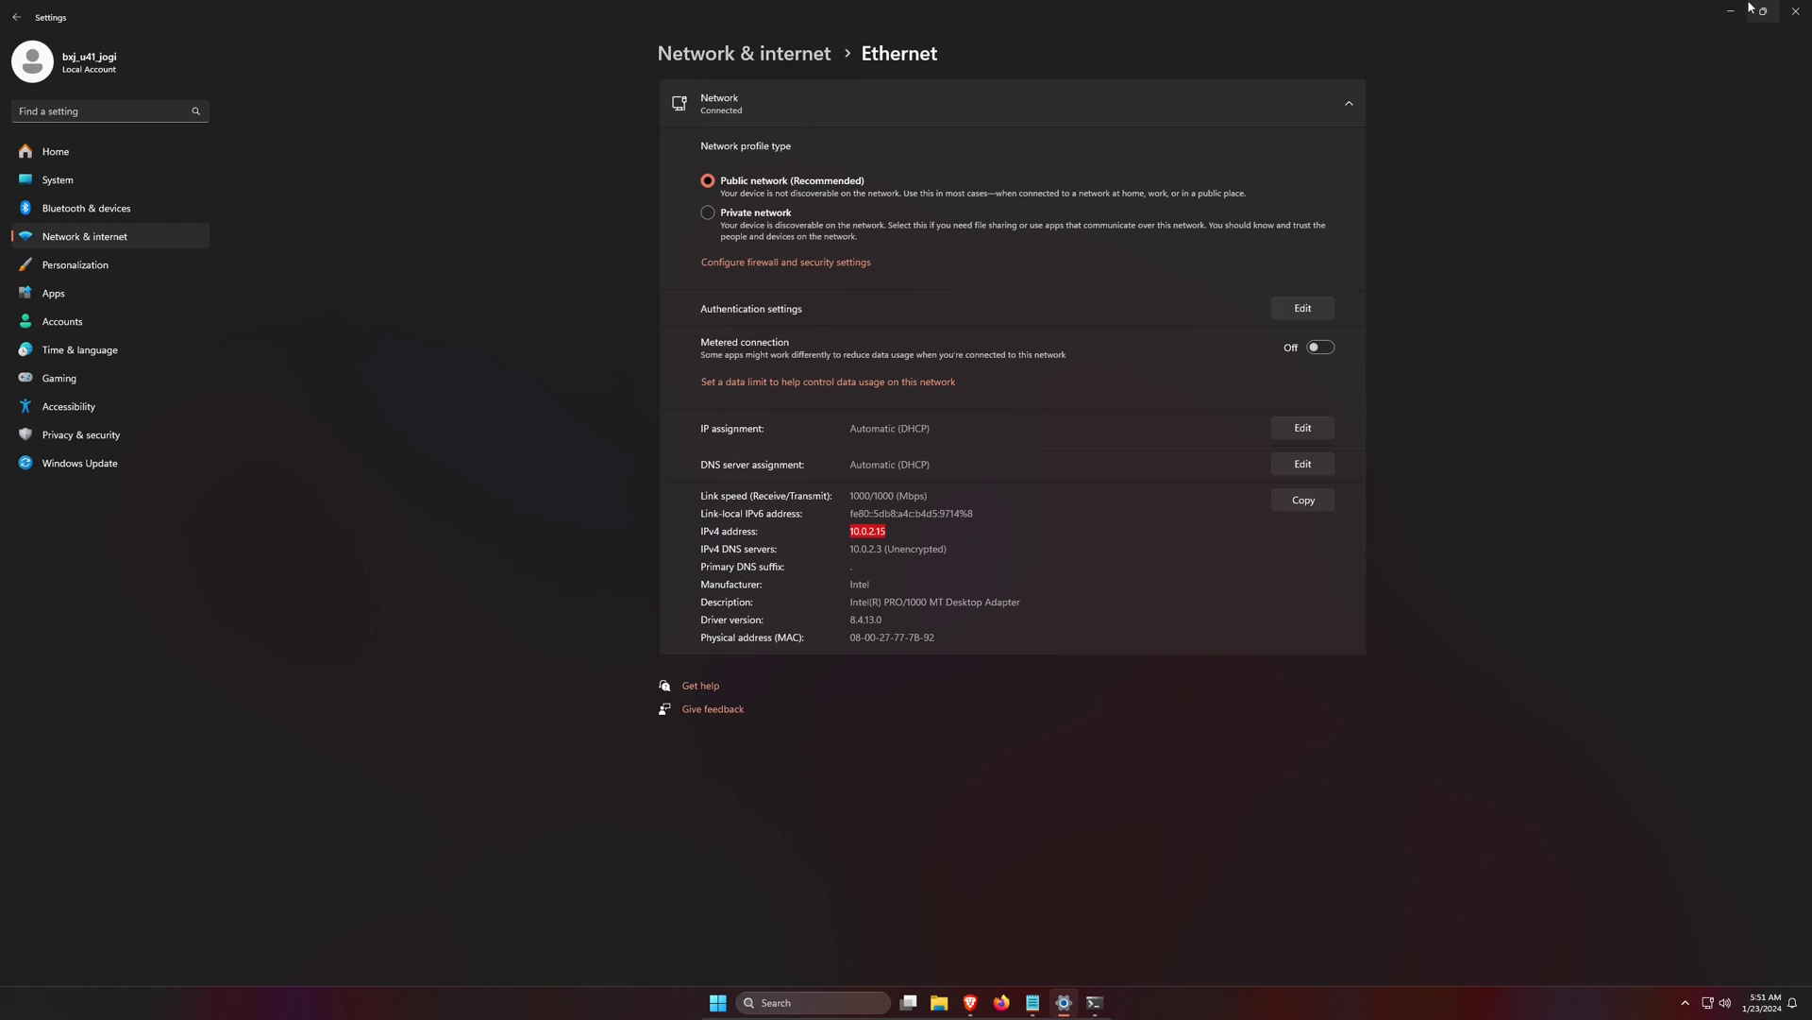
{"action": "left_click", "coordinate": [1733, 9]}
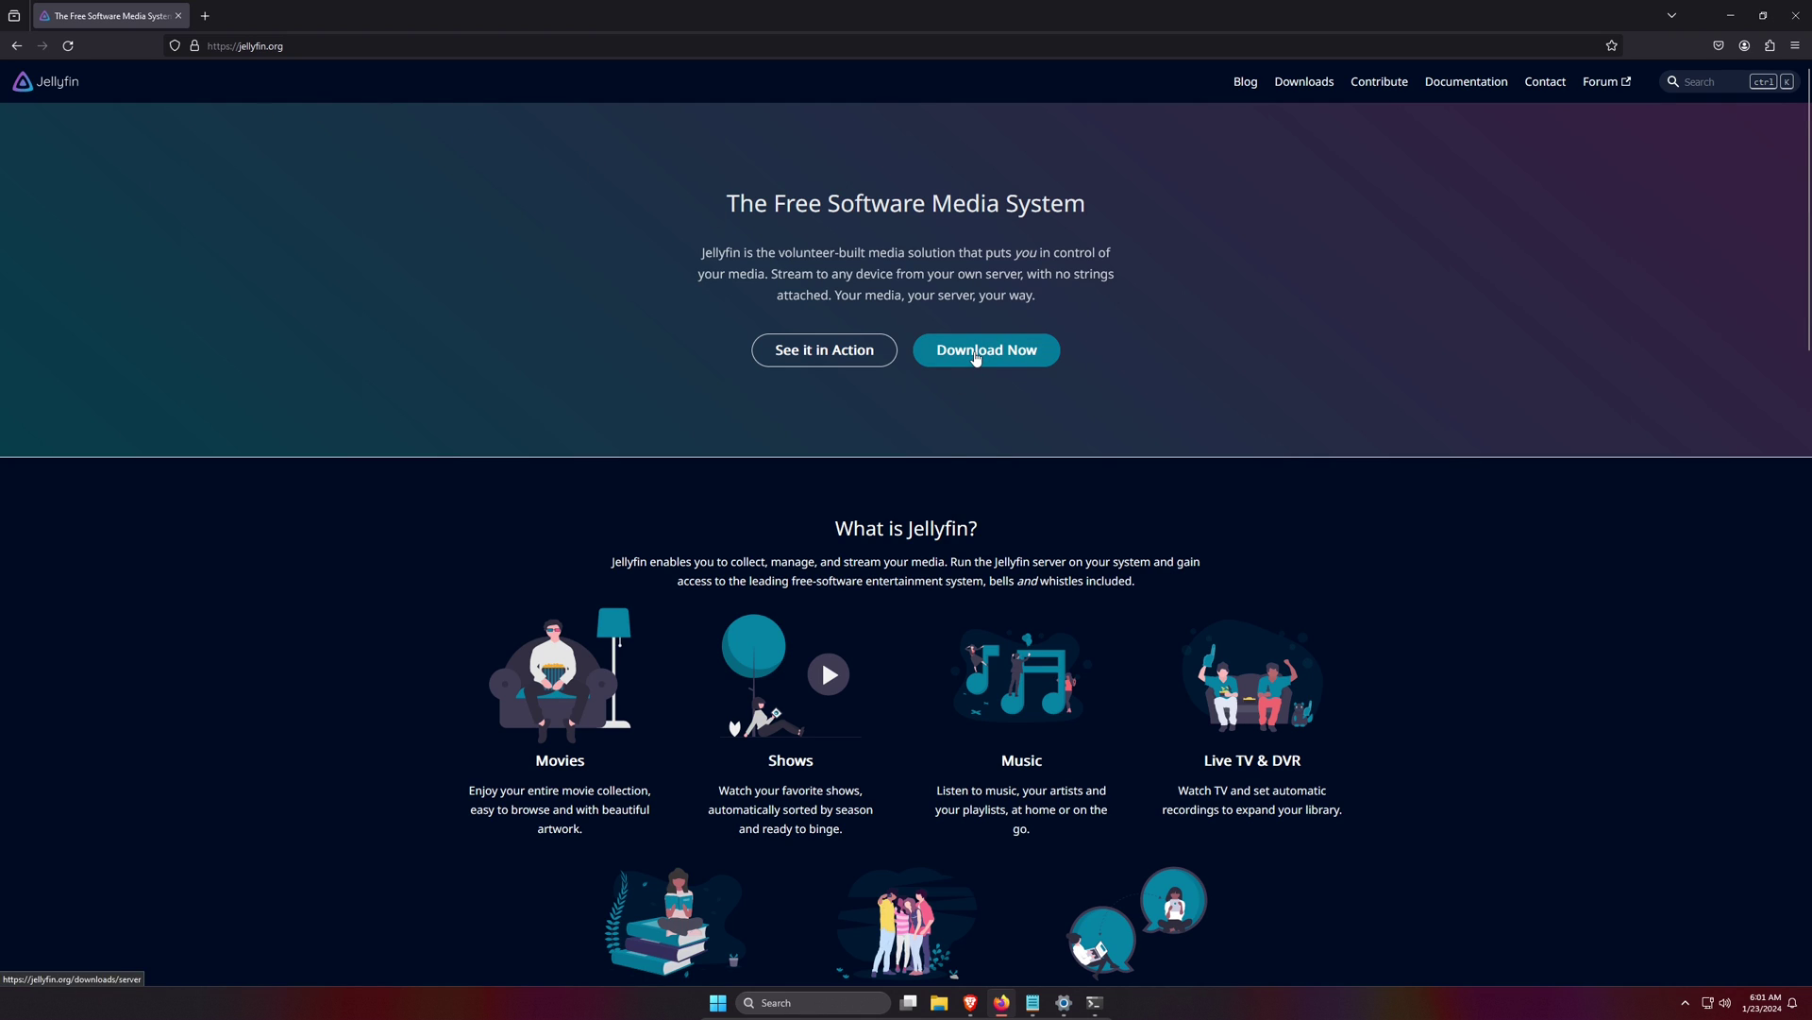
- Download JellyfinMediaPlayer-1.9.1-windows-x64.exe from the Clients page's GitHub releases, then go back
{"action": "left_click", "coordinate": [976, 357]}
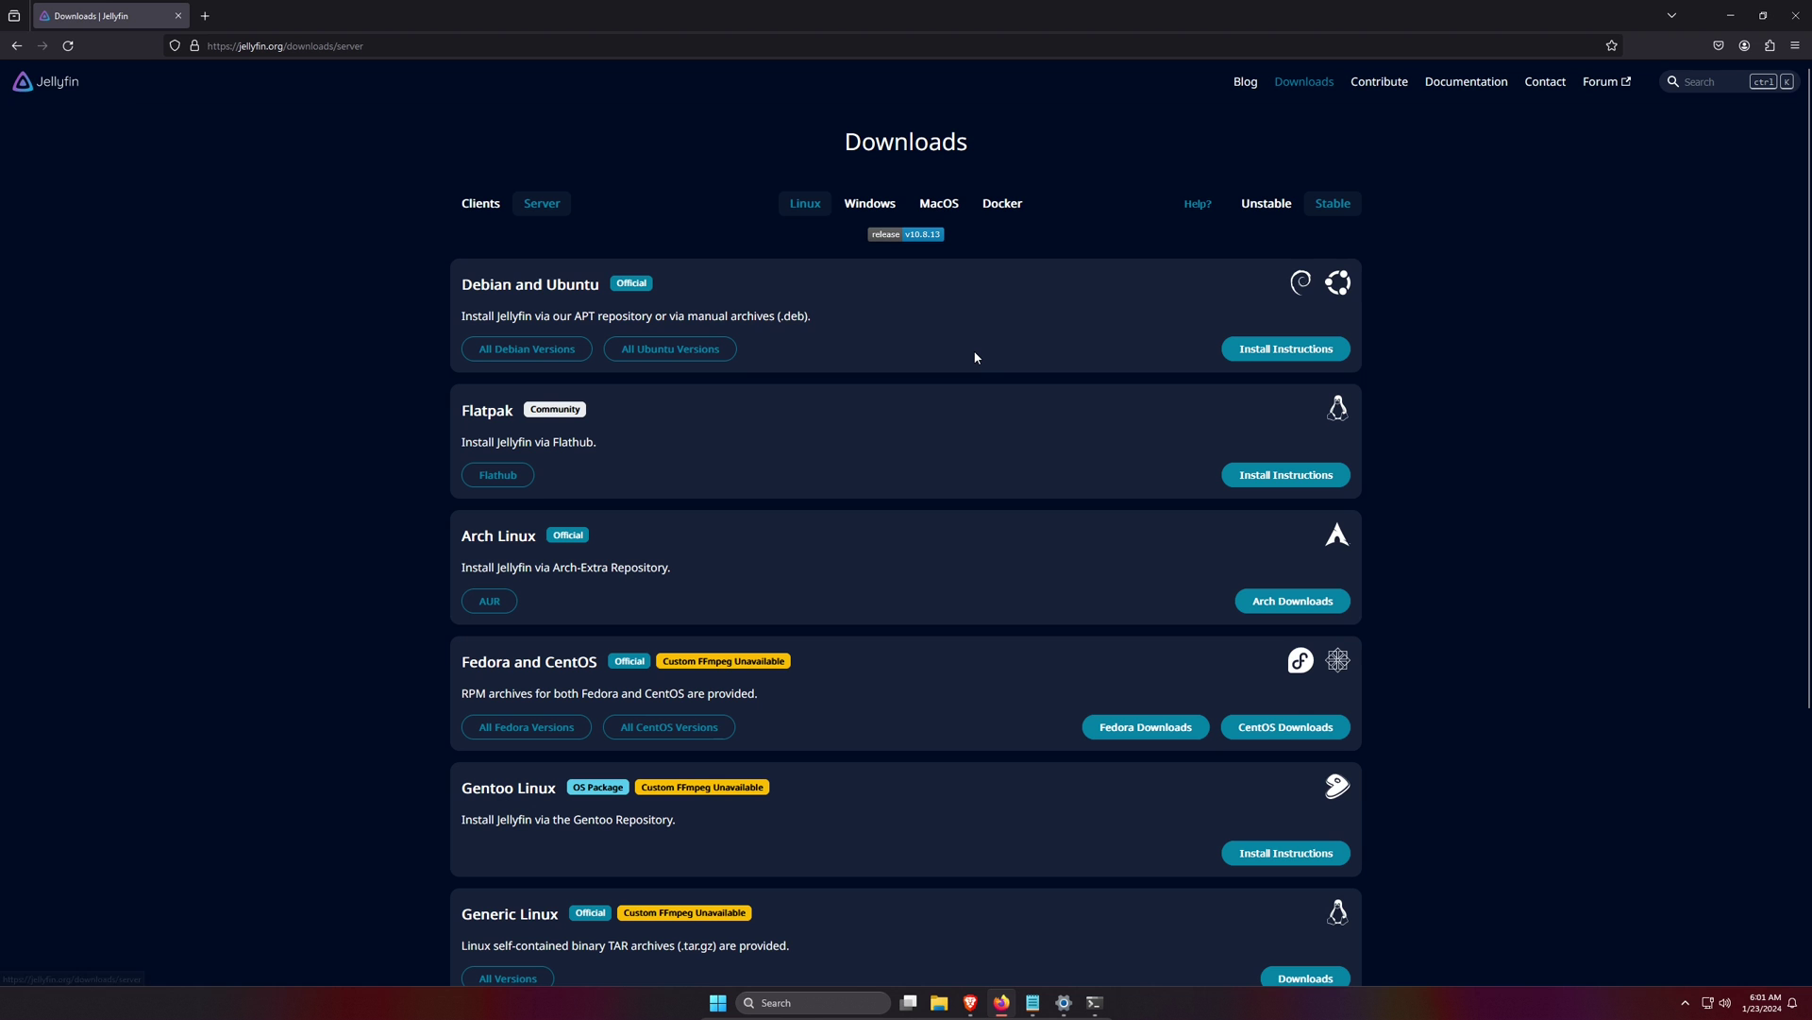
{"action": "left_click", "coordinate": [469, 218]}
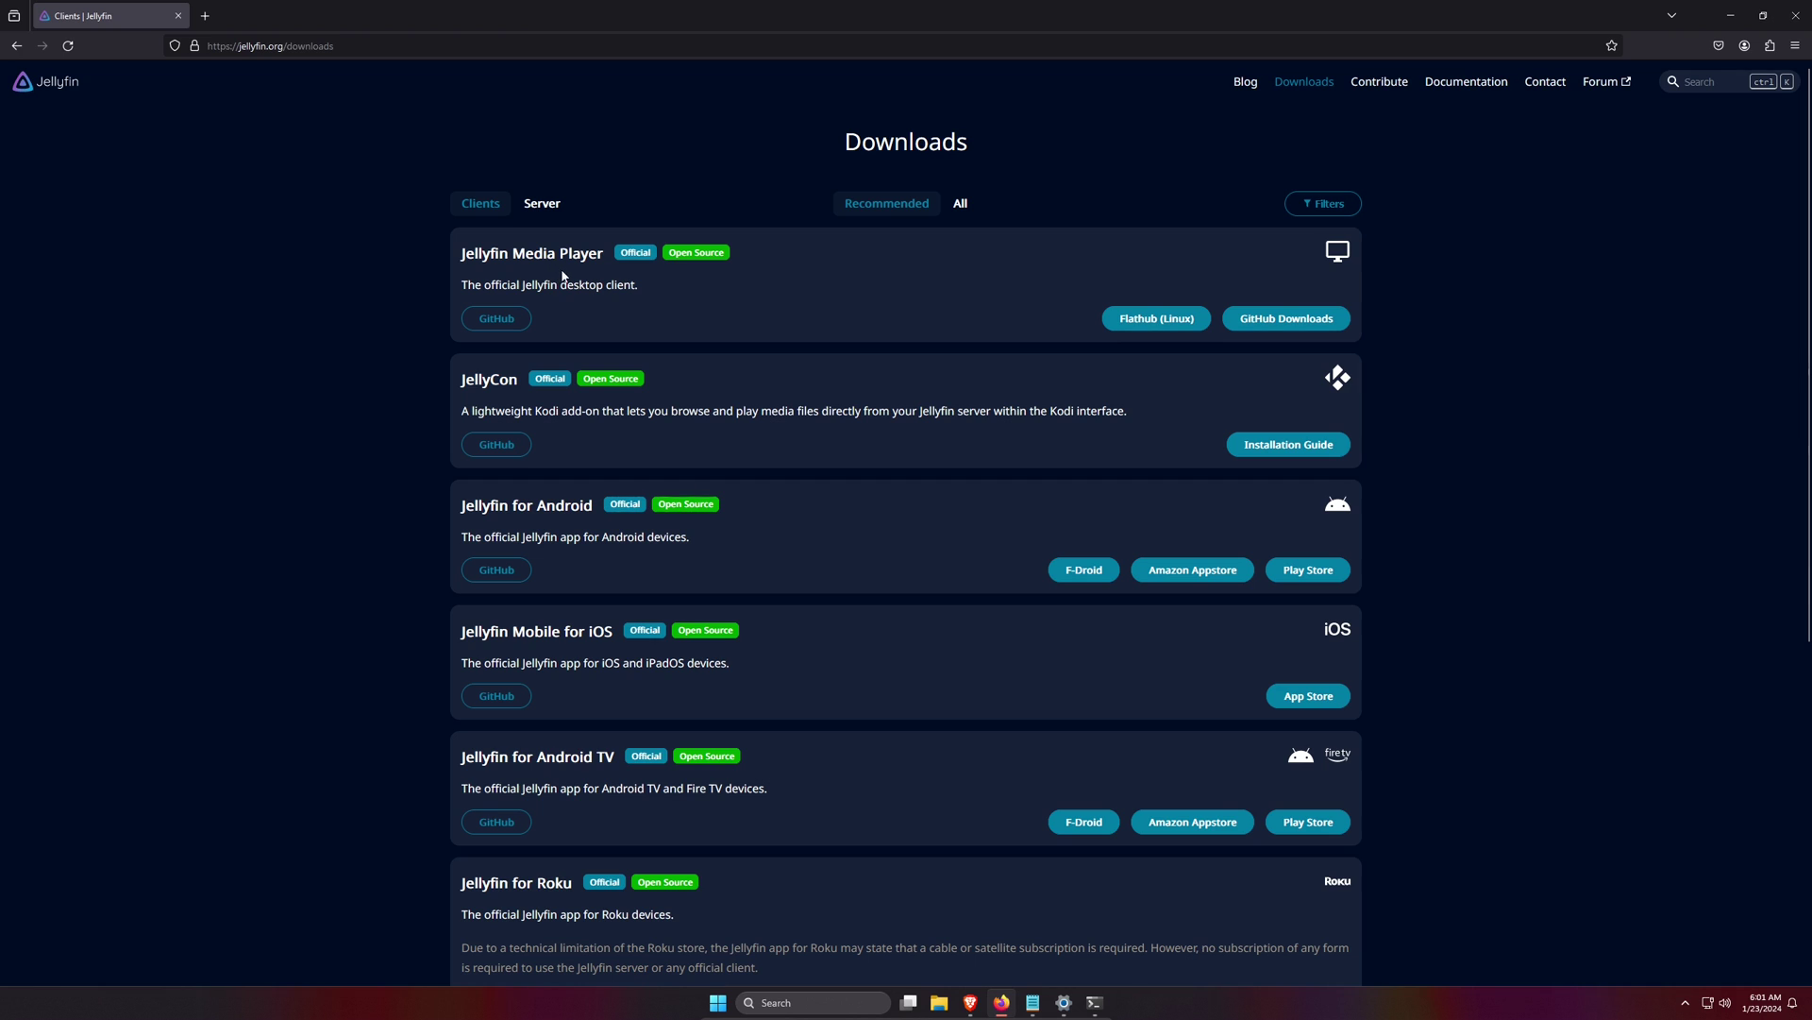
{"action": "left_click", "coordinate": [1299, 321]}
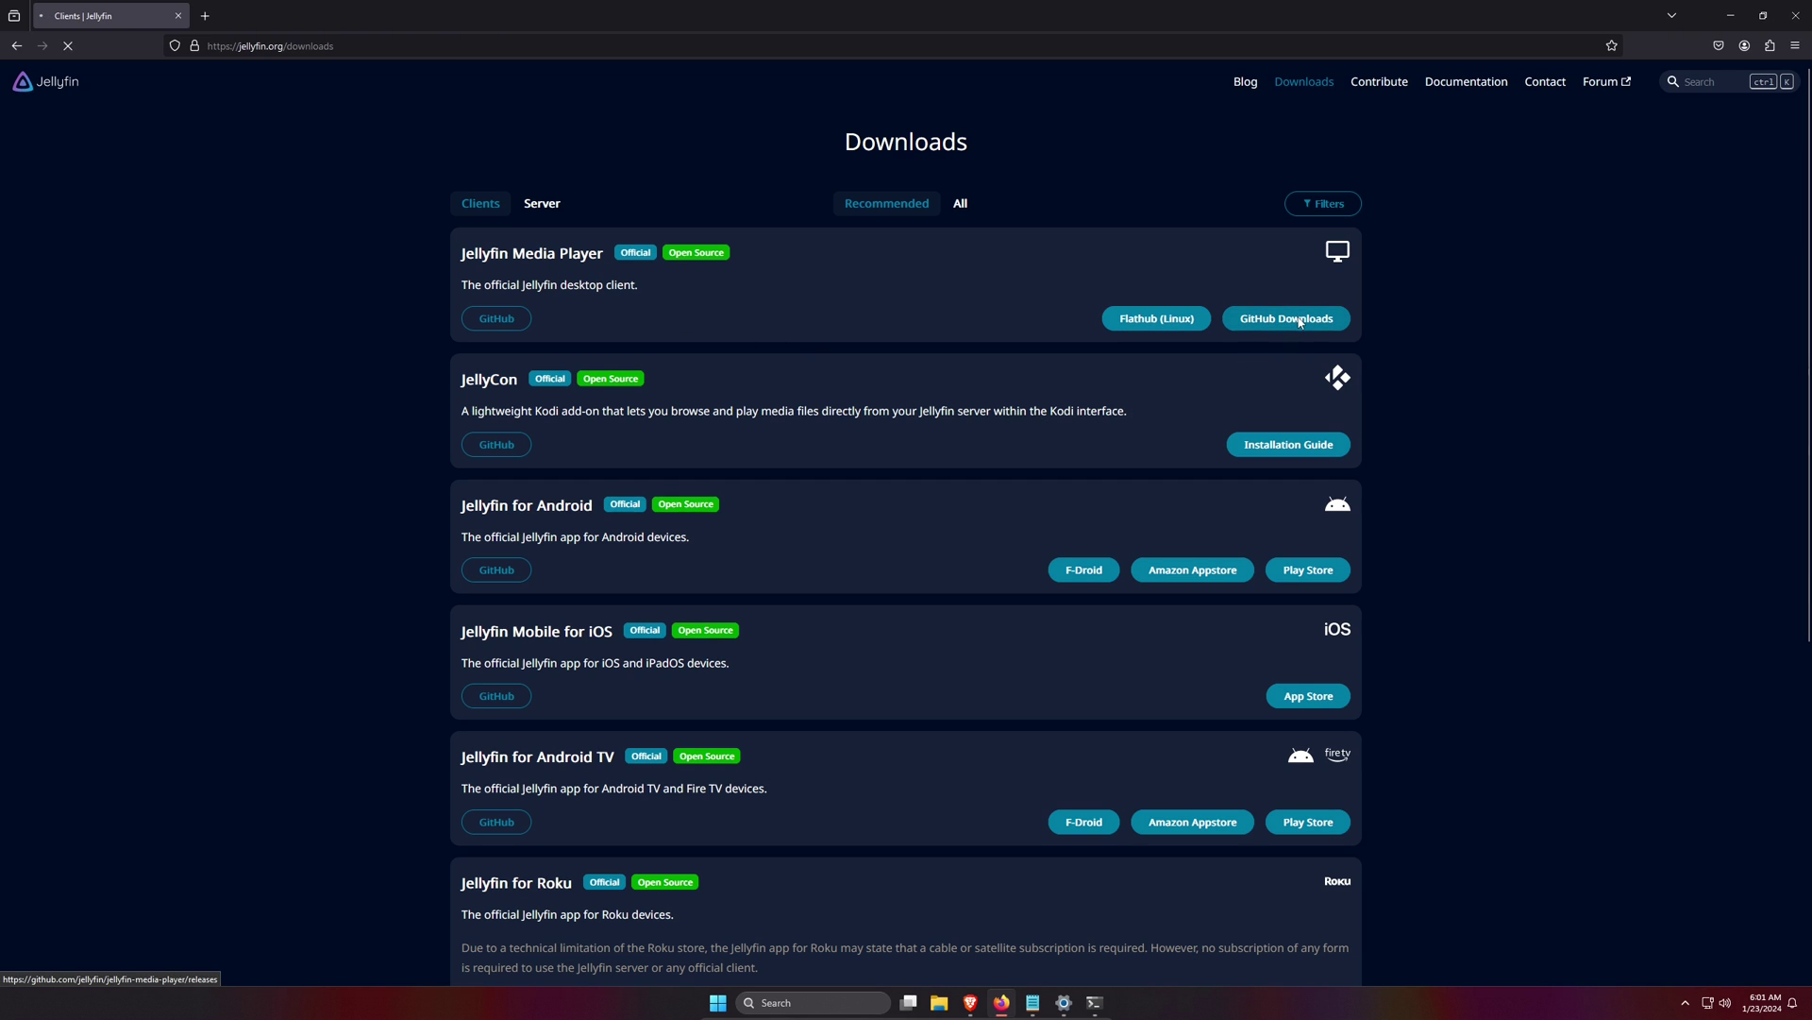
{"action": "scroll", "coordinate": [1316, 519], "scroll_direction": "down", "scroll_amount": 3}
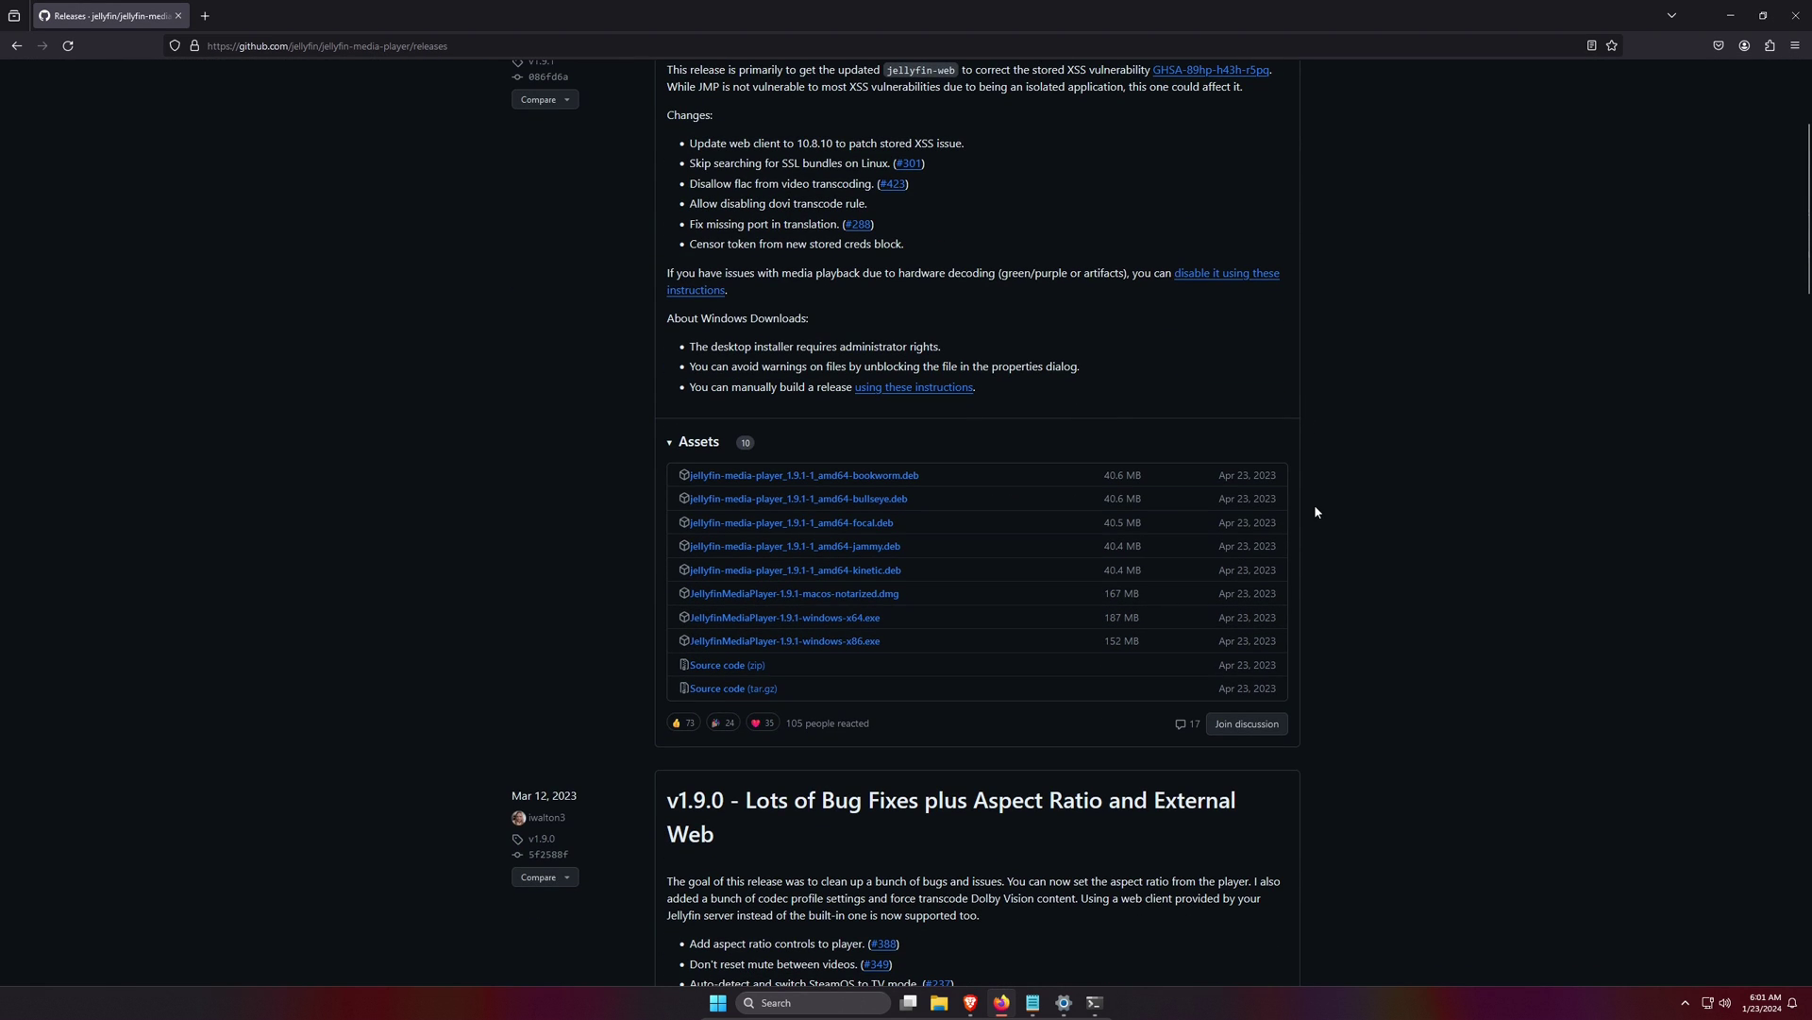
{"action": "left_click", "coordinate": [835, 624]}
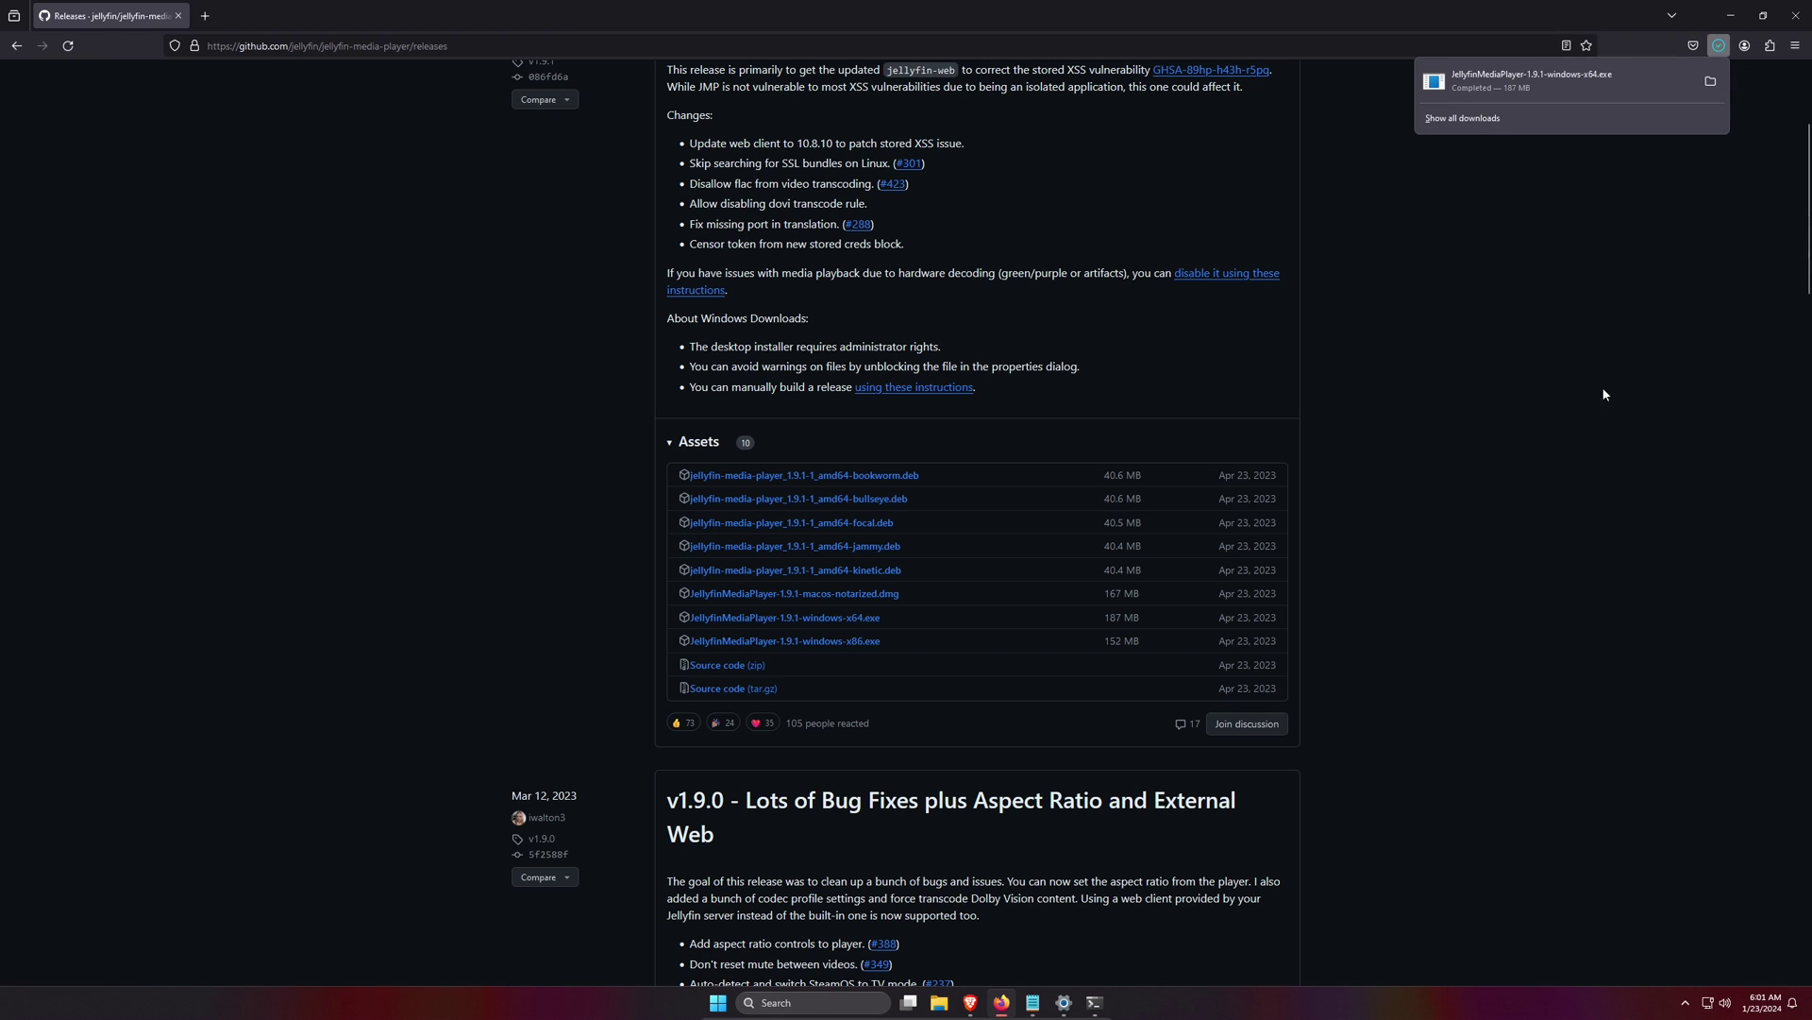
{"action": "scroll", "coordinate": [1601, 521], "scroll_direction": "up", "scroll_amount": 5}
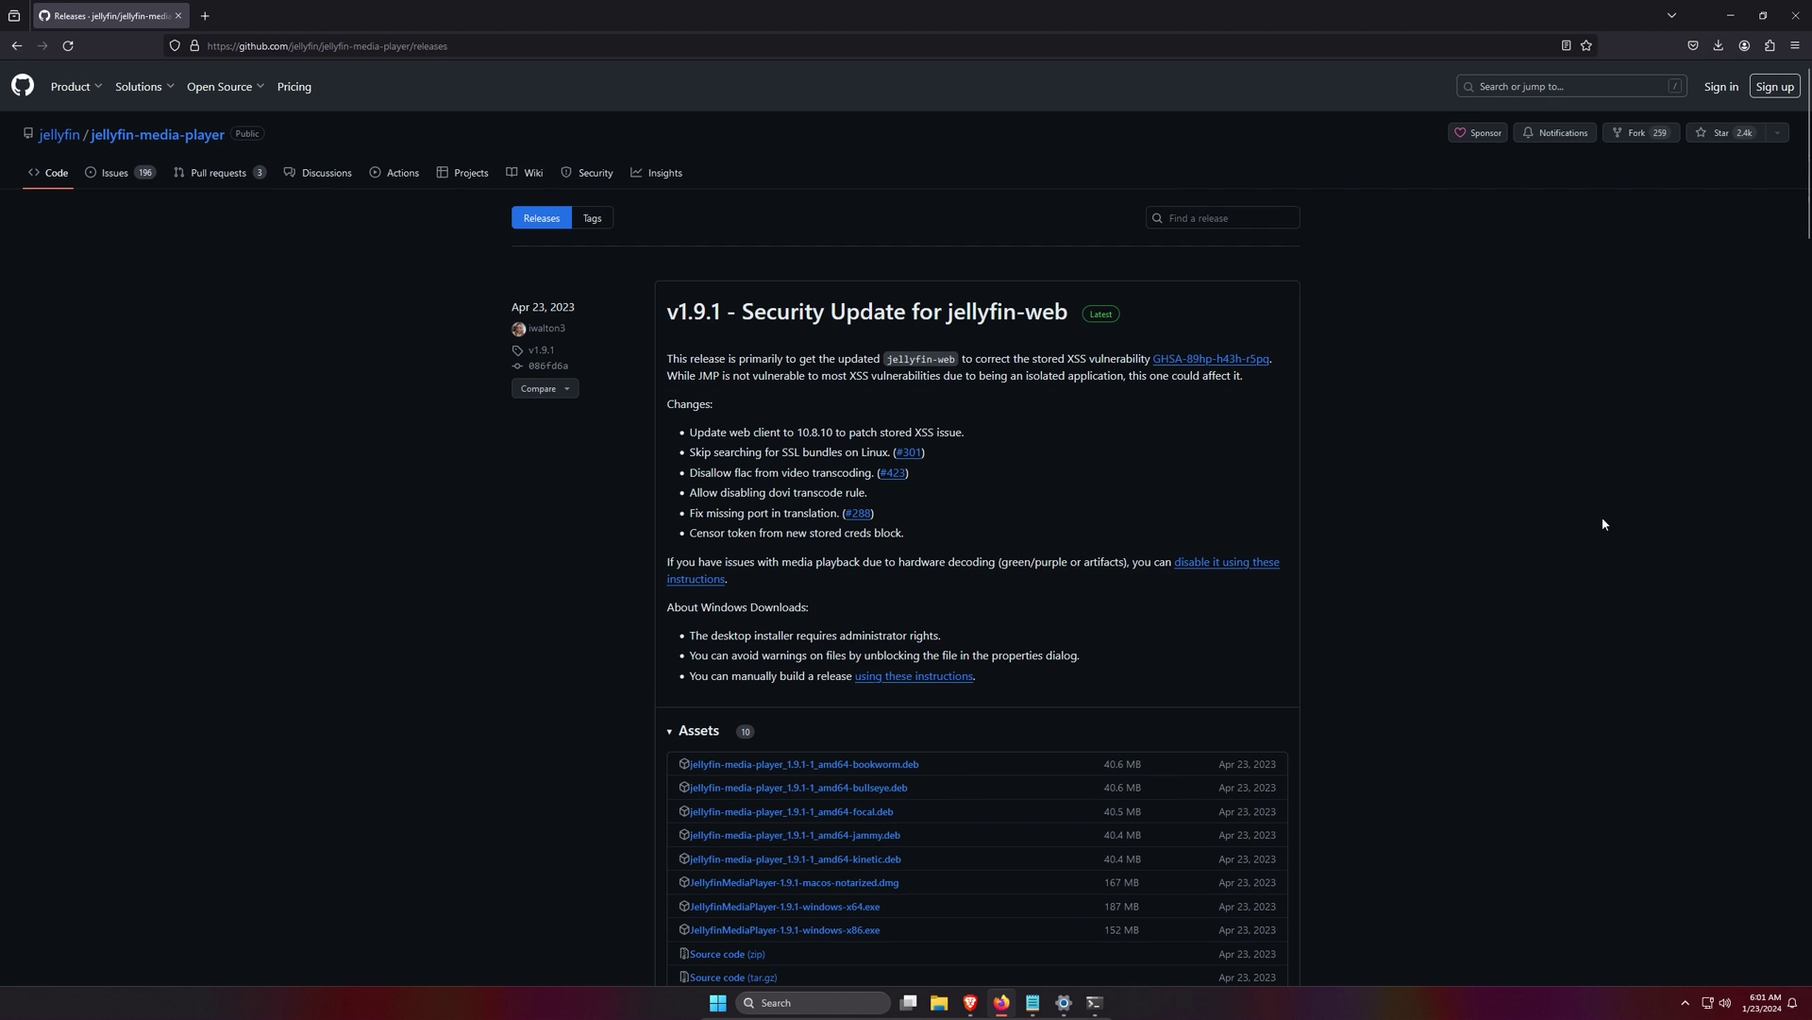
{"action": "key", "text": "alt+Left"}
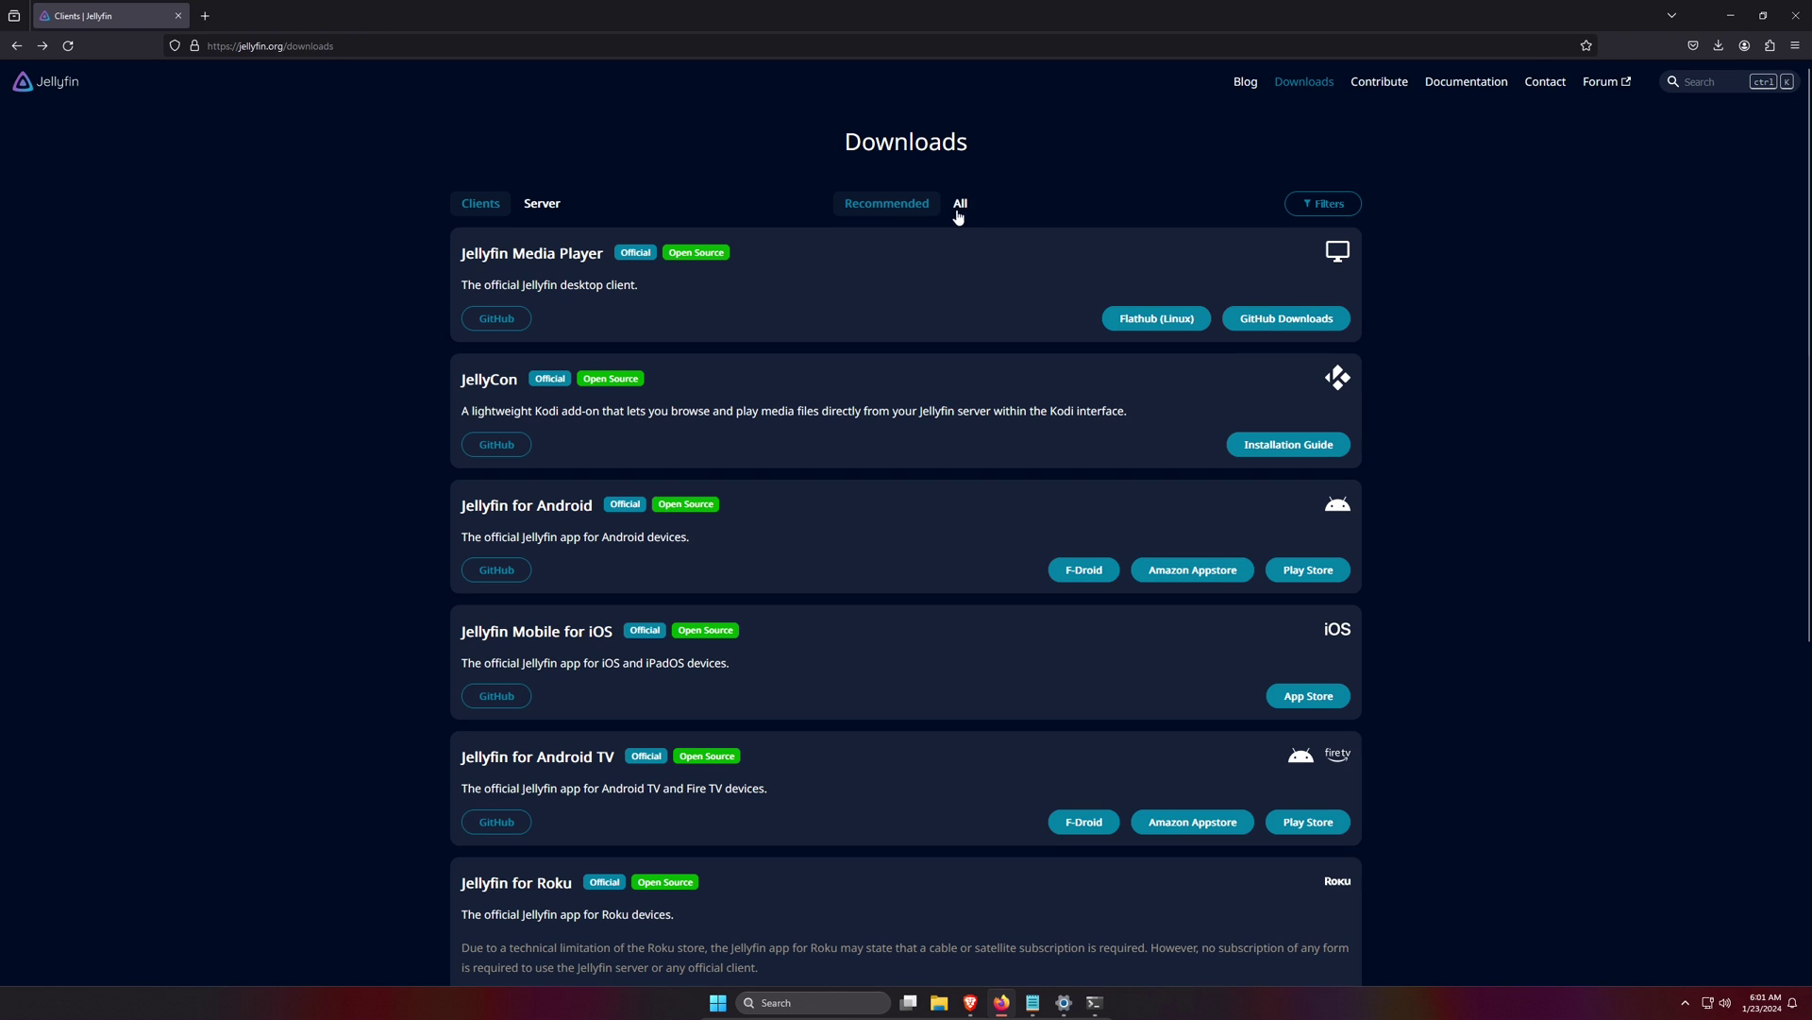
- Download jellyfin-mpv-shim_2.6.0_installer.exe from GitHub and launch the Media Player 1.9.1 installer
{"action": "left_click", "coordinate": [969, 208]}
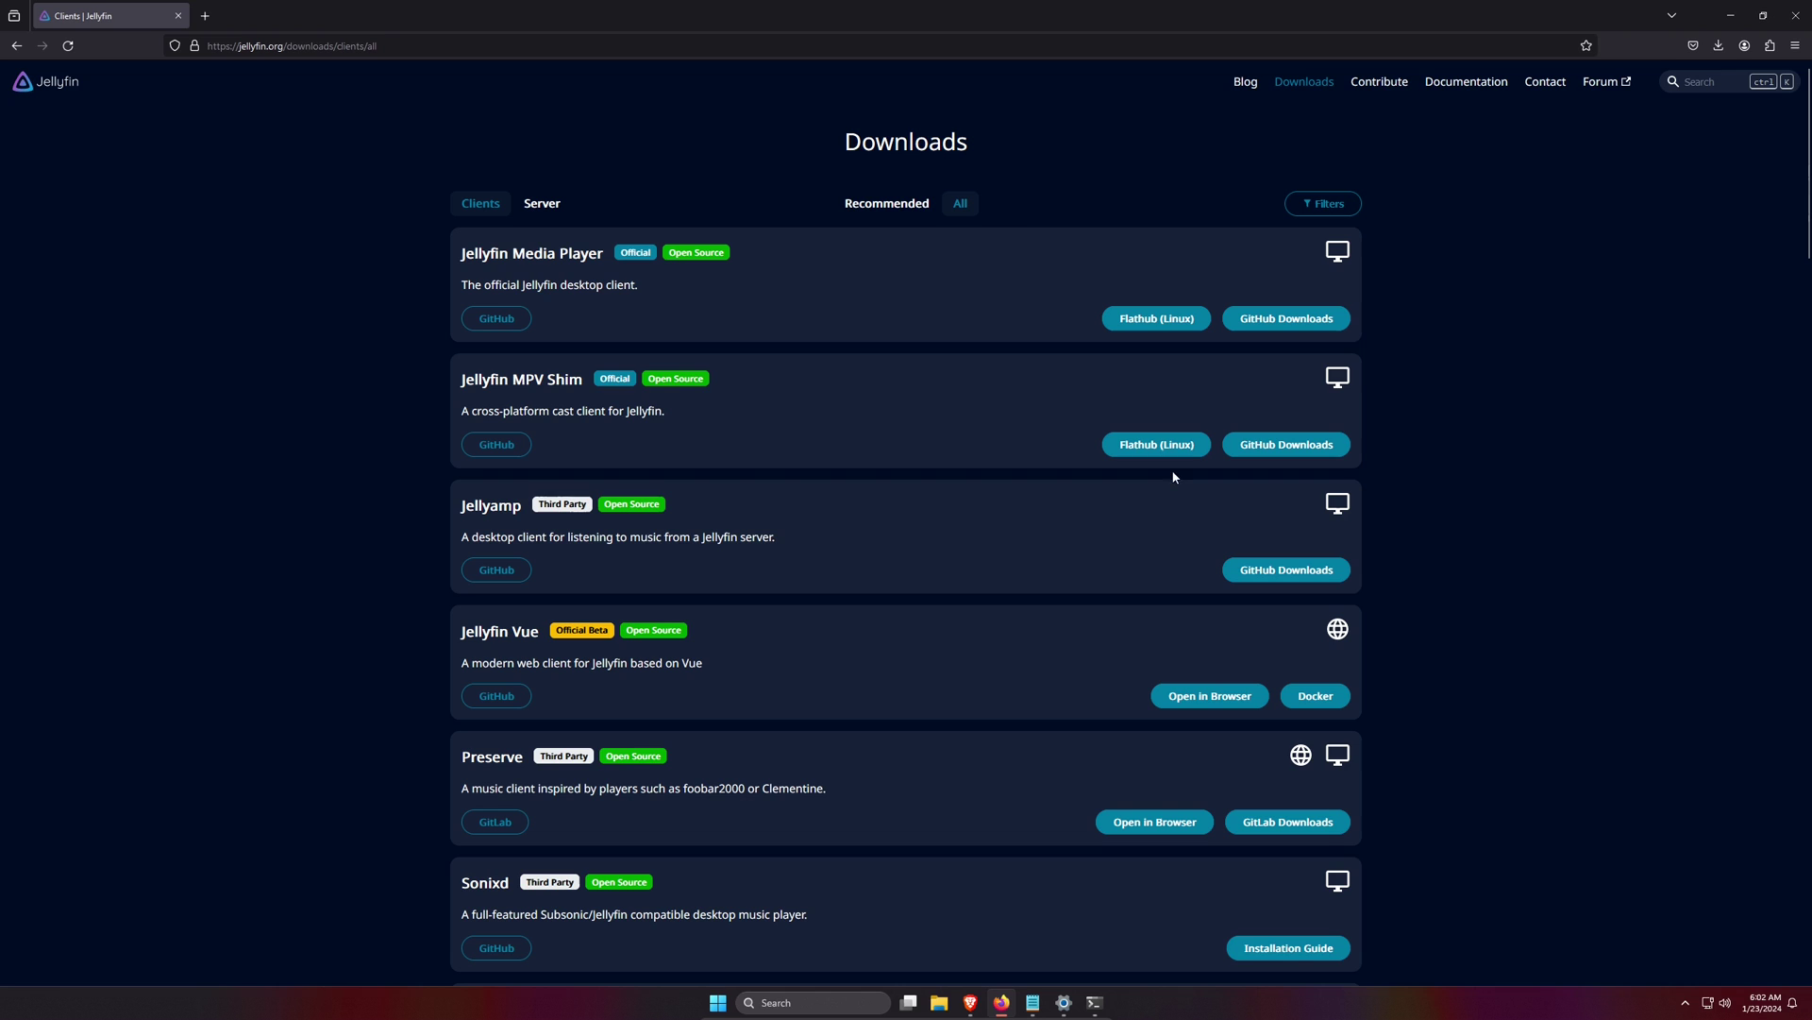
{"action": "left_click", "coordinate": [1282, 450]}
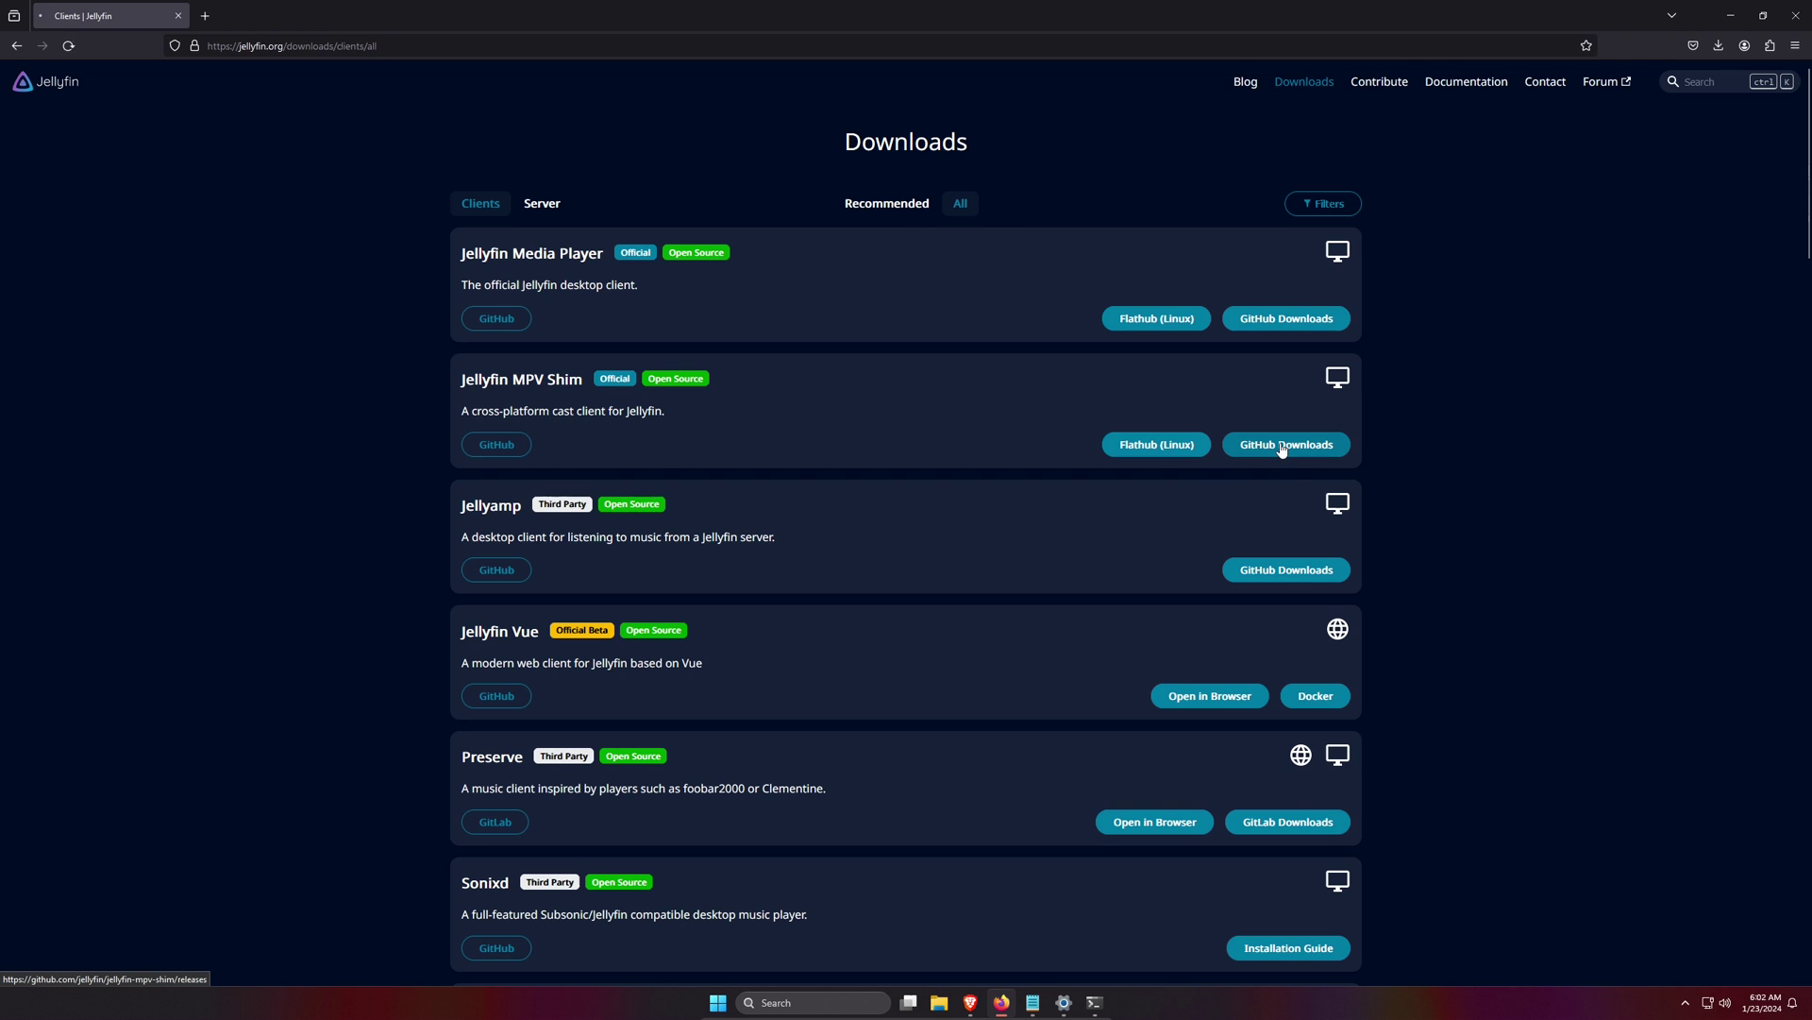
{"action": "scroll", "coordinate": [1293, 473], "scroll_direction": "down", "scroll_amount": 2}
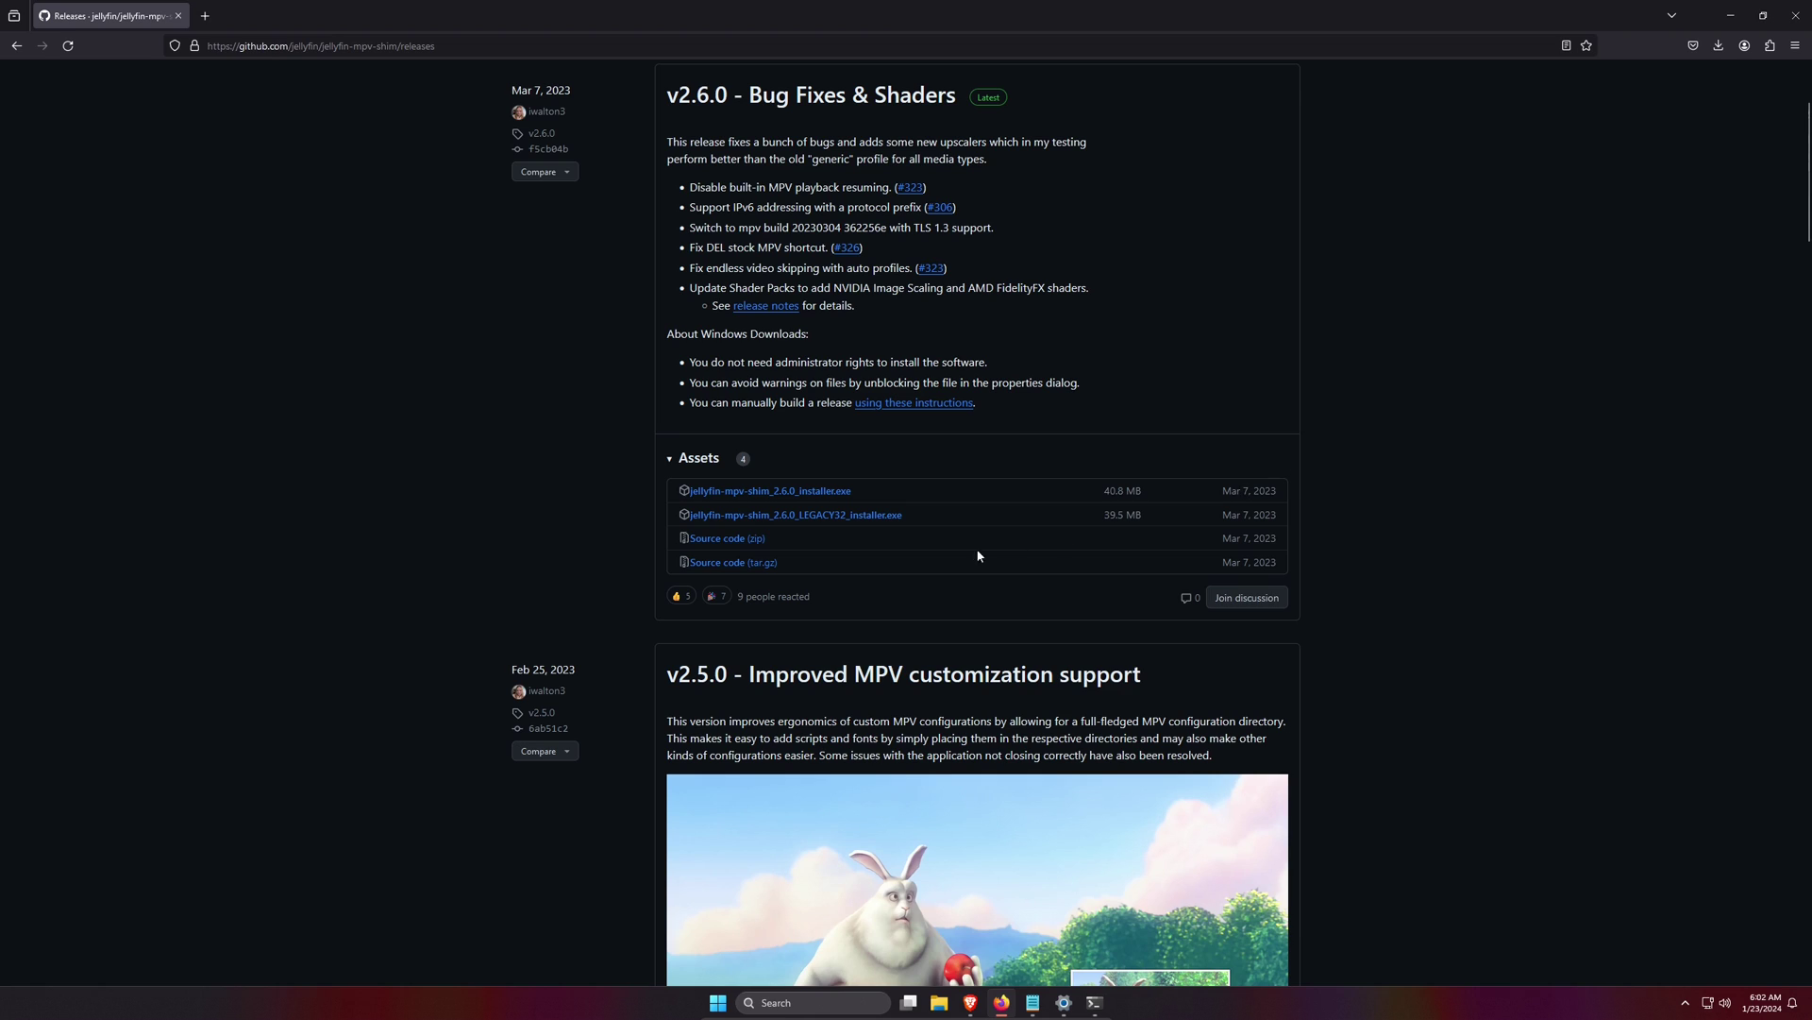
{"action": "left_click", "coordinate": [809, 492]}
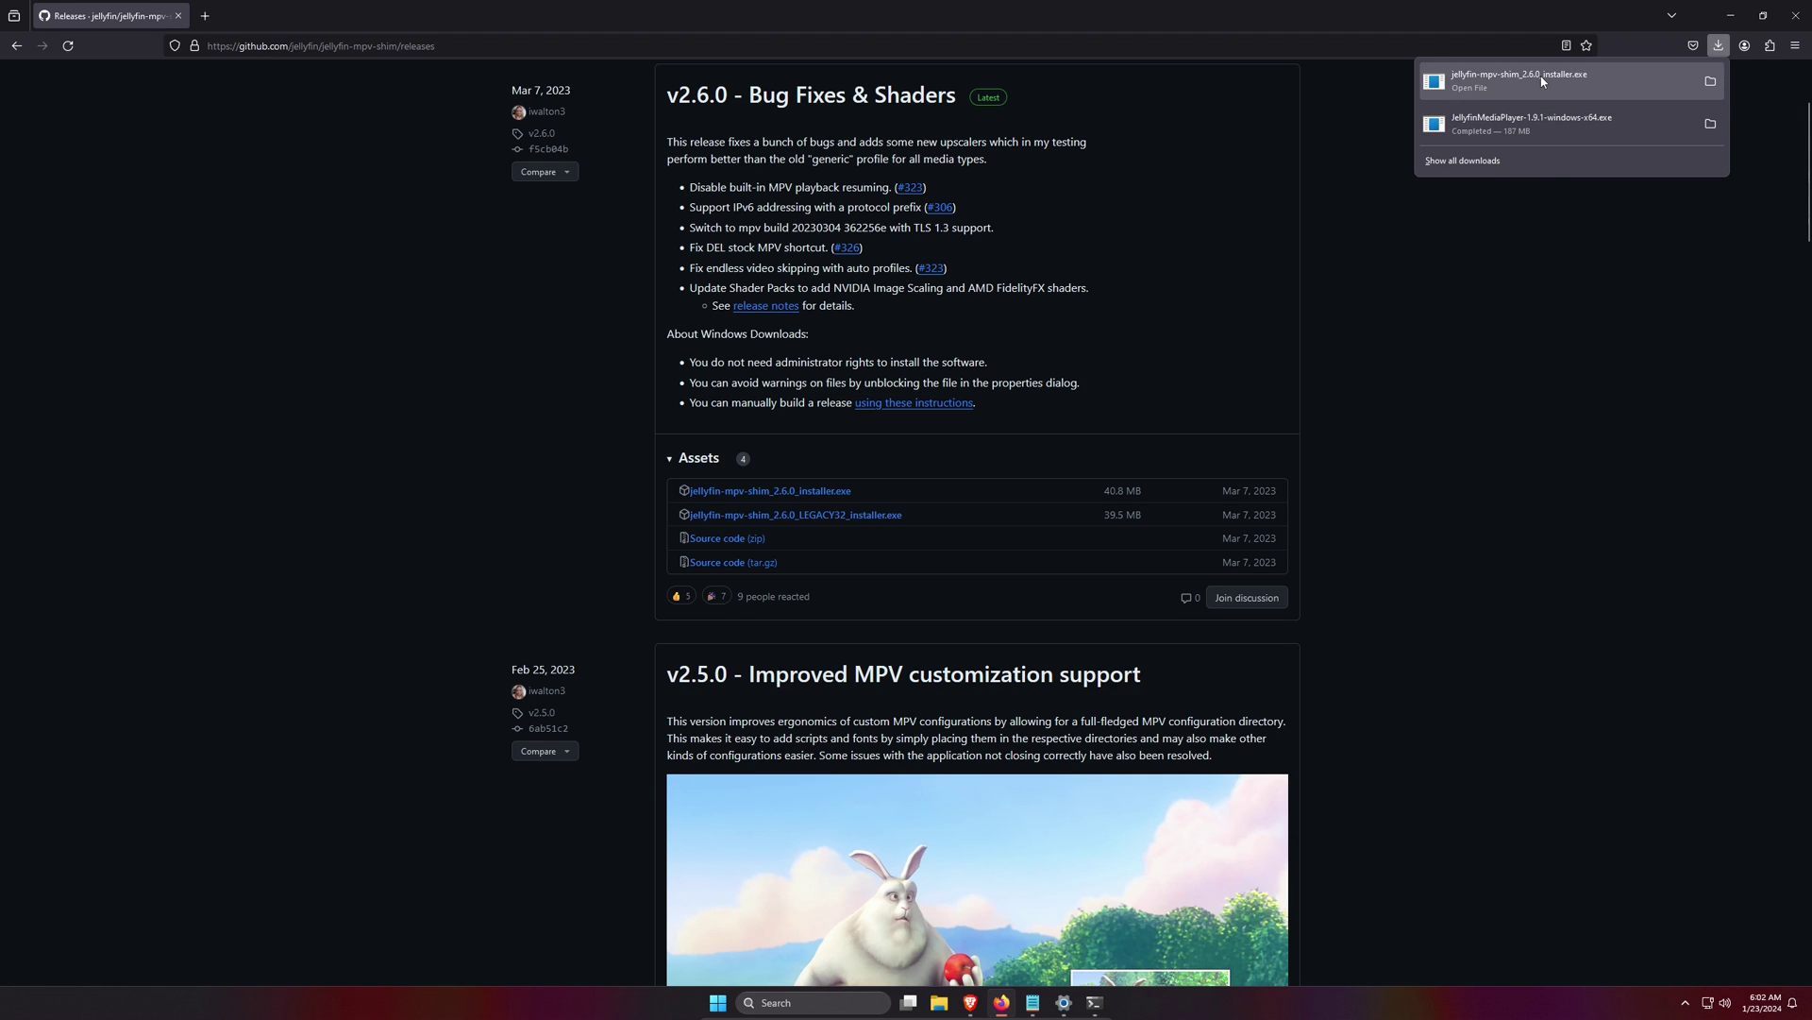
{"action": "left_click", "coordinate": [1567, 143]}
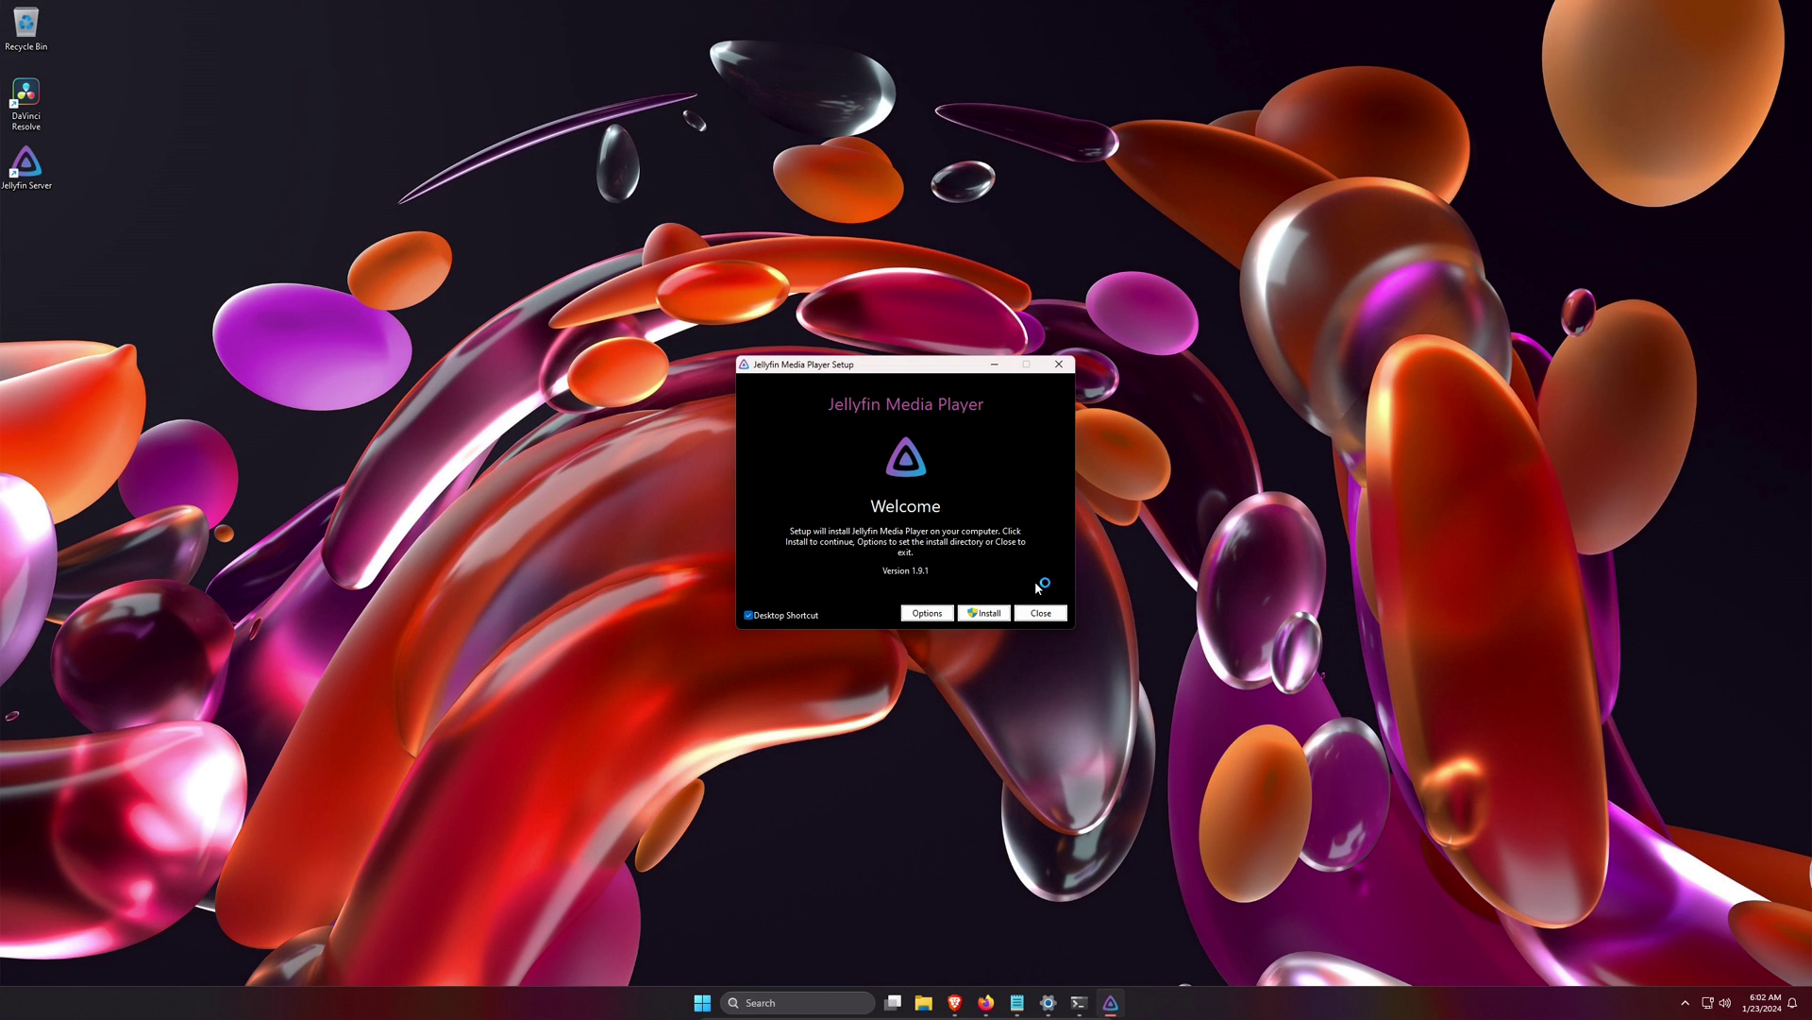
- Install Jellyfin Media Player 1.9.1, approve the UAC prompt, and close the finished setup
{"action": "left_click", "coordinate": [984, 613]}
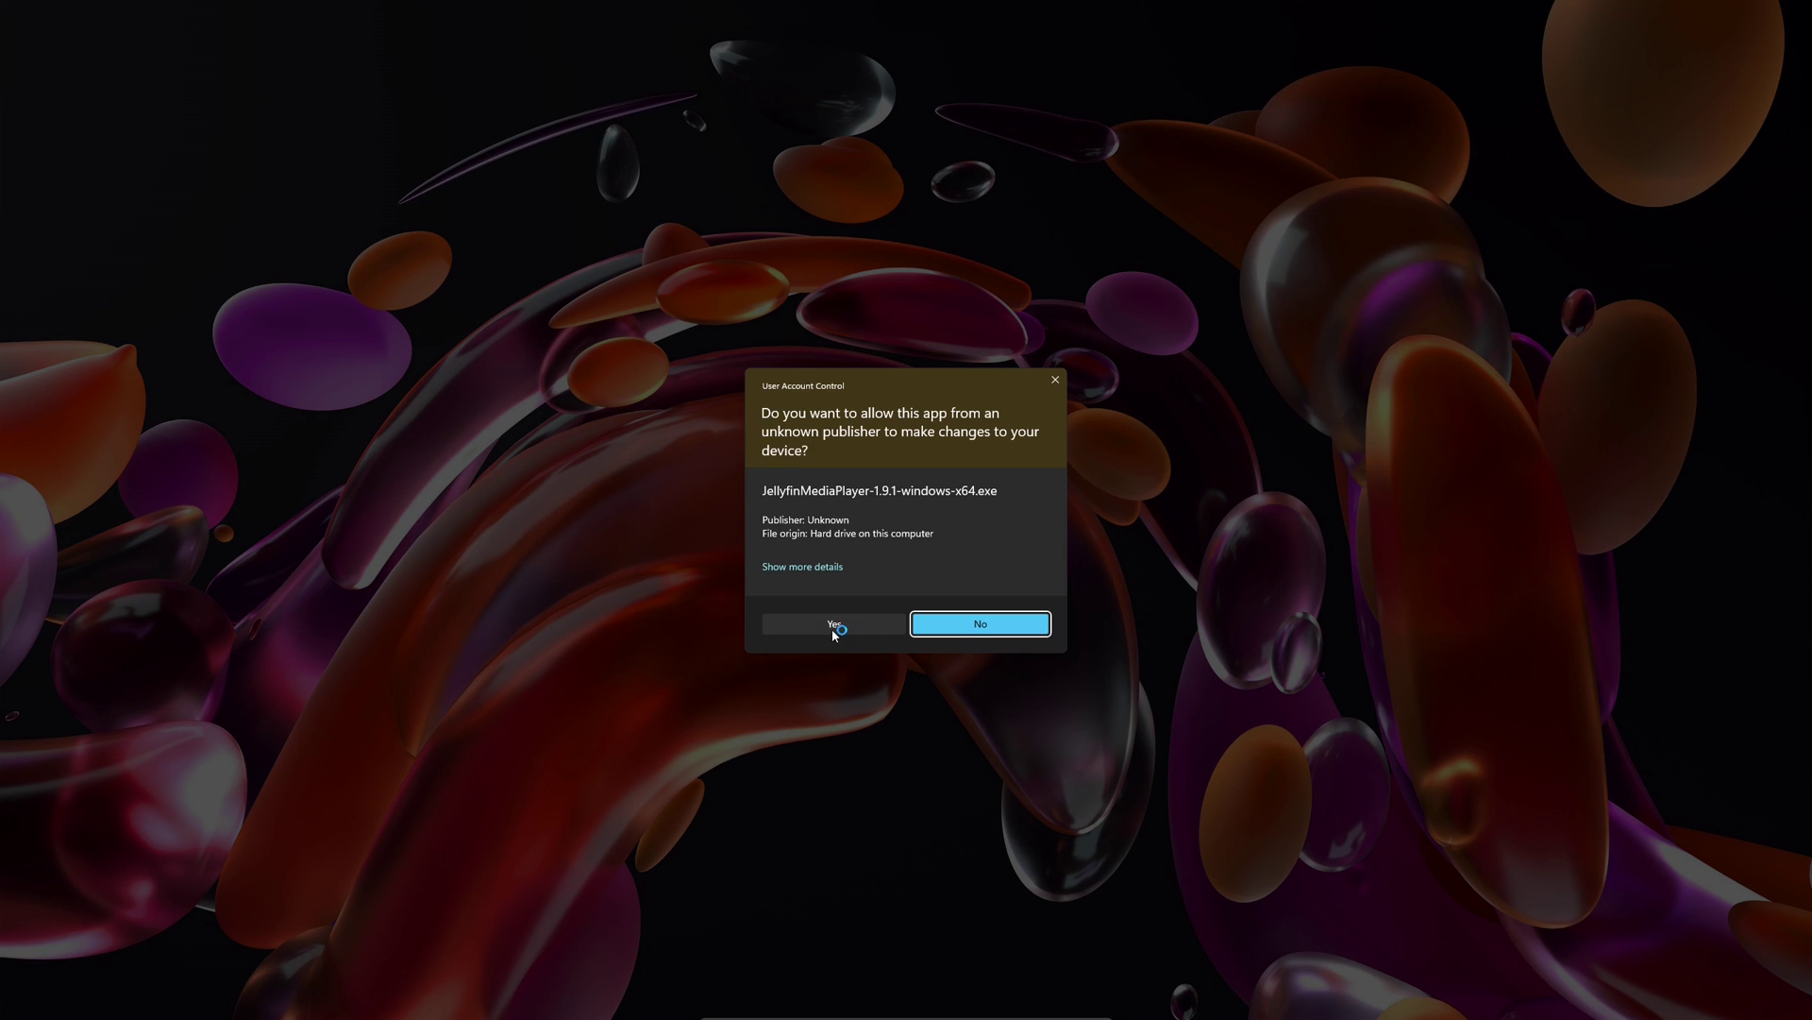
{"action": "left_click", "coordinate": [833, 631]}
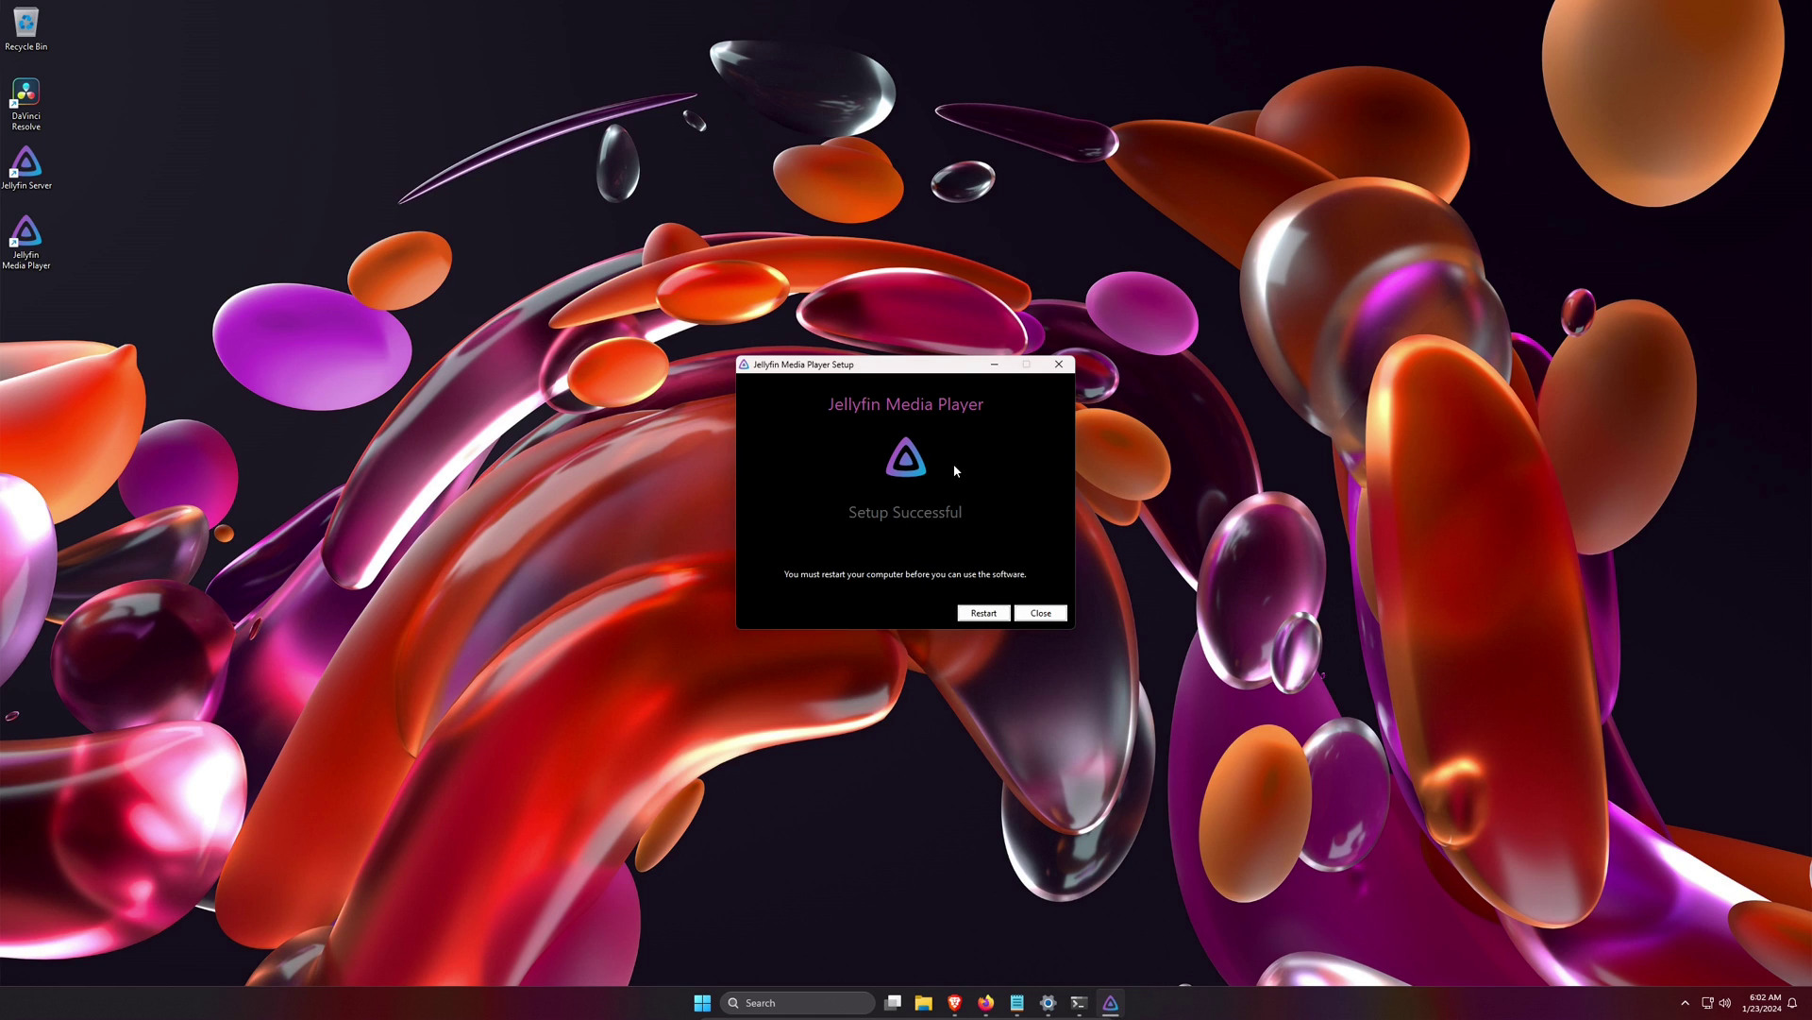
{"action": "left_click", "coordinate": [1041, 612]}
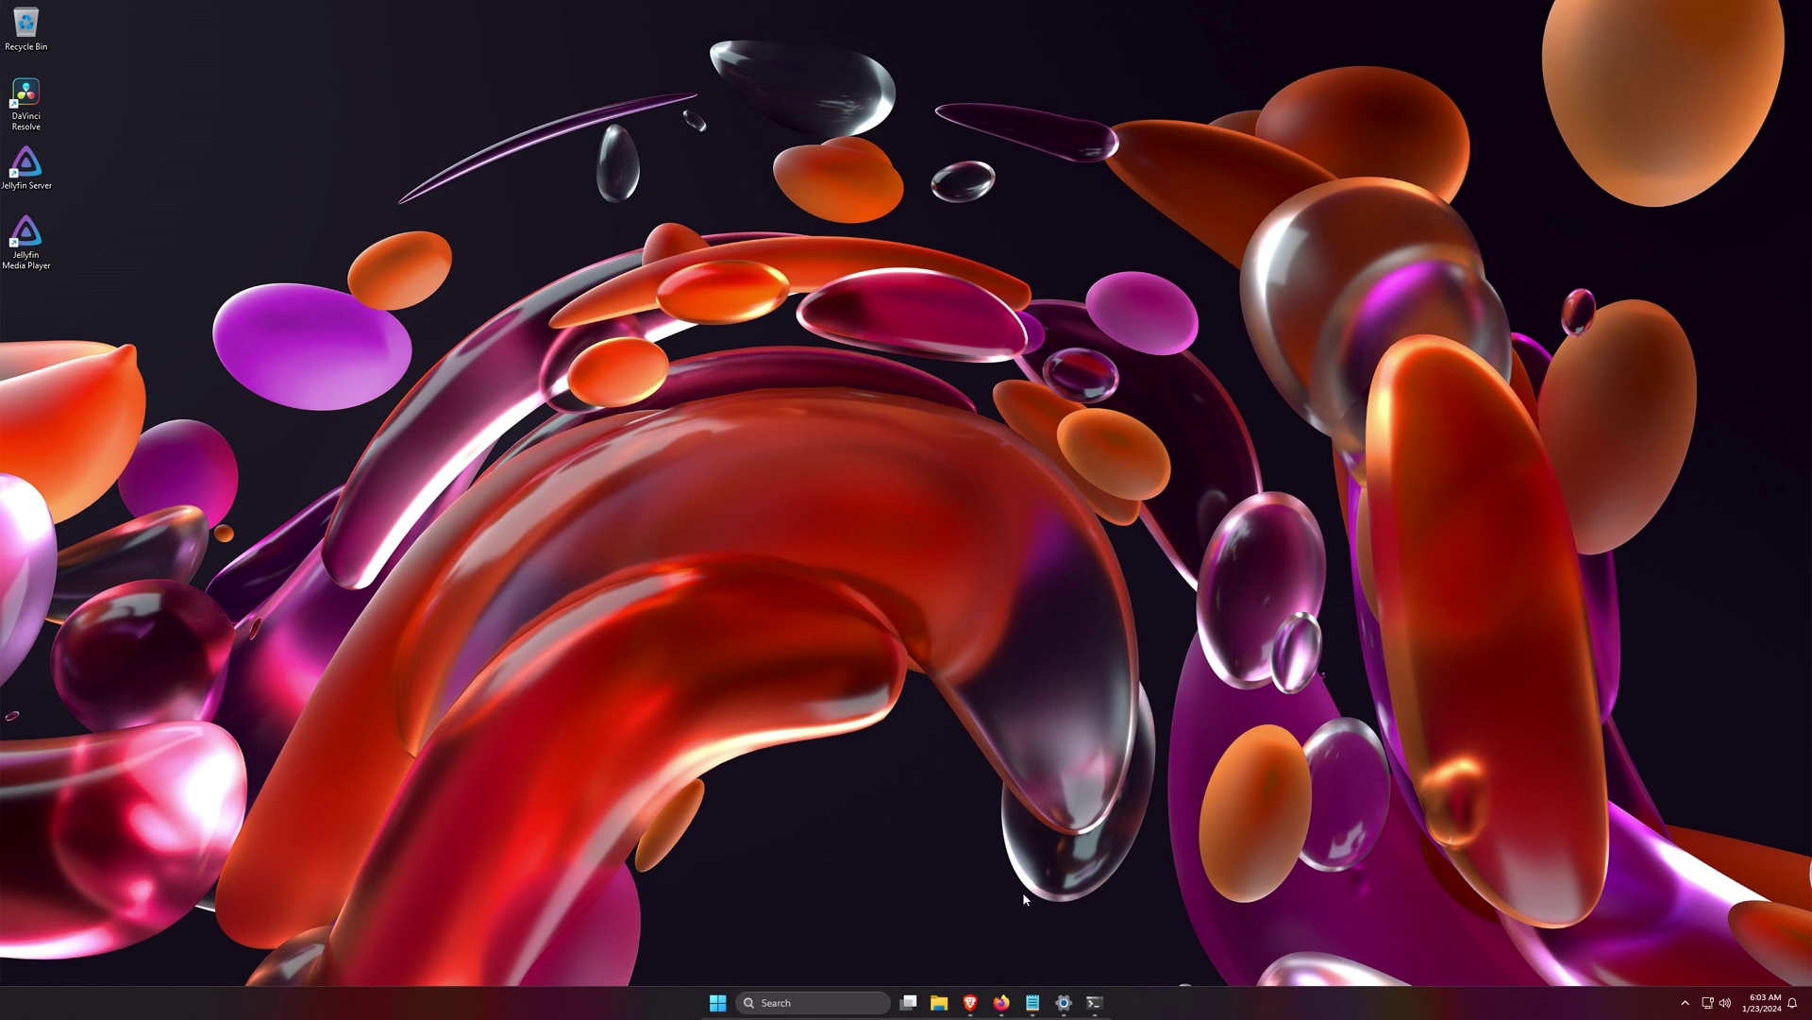
{"action": "left_click", "coordinate": [1014, 1008]}
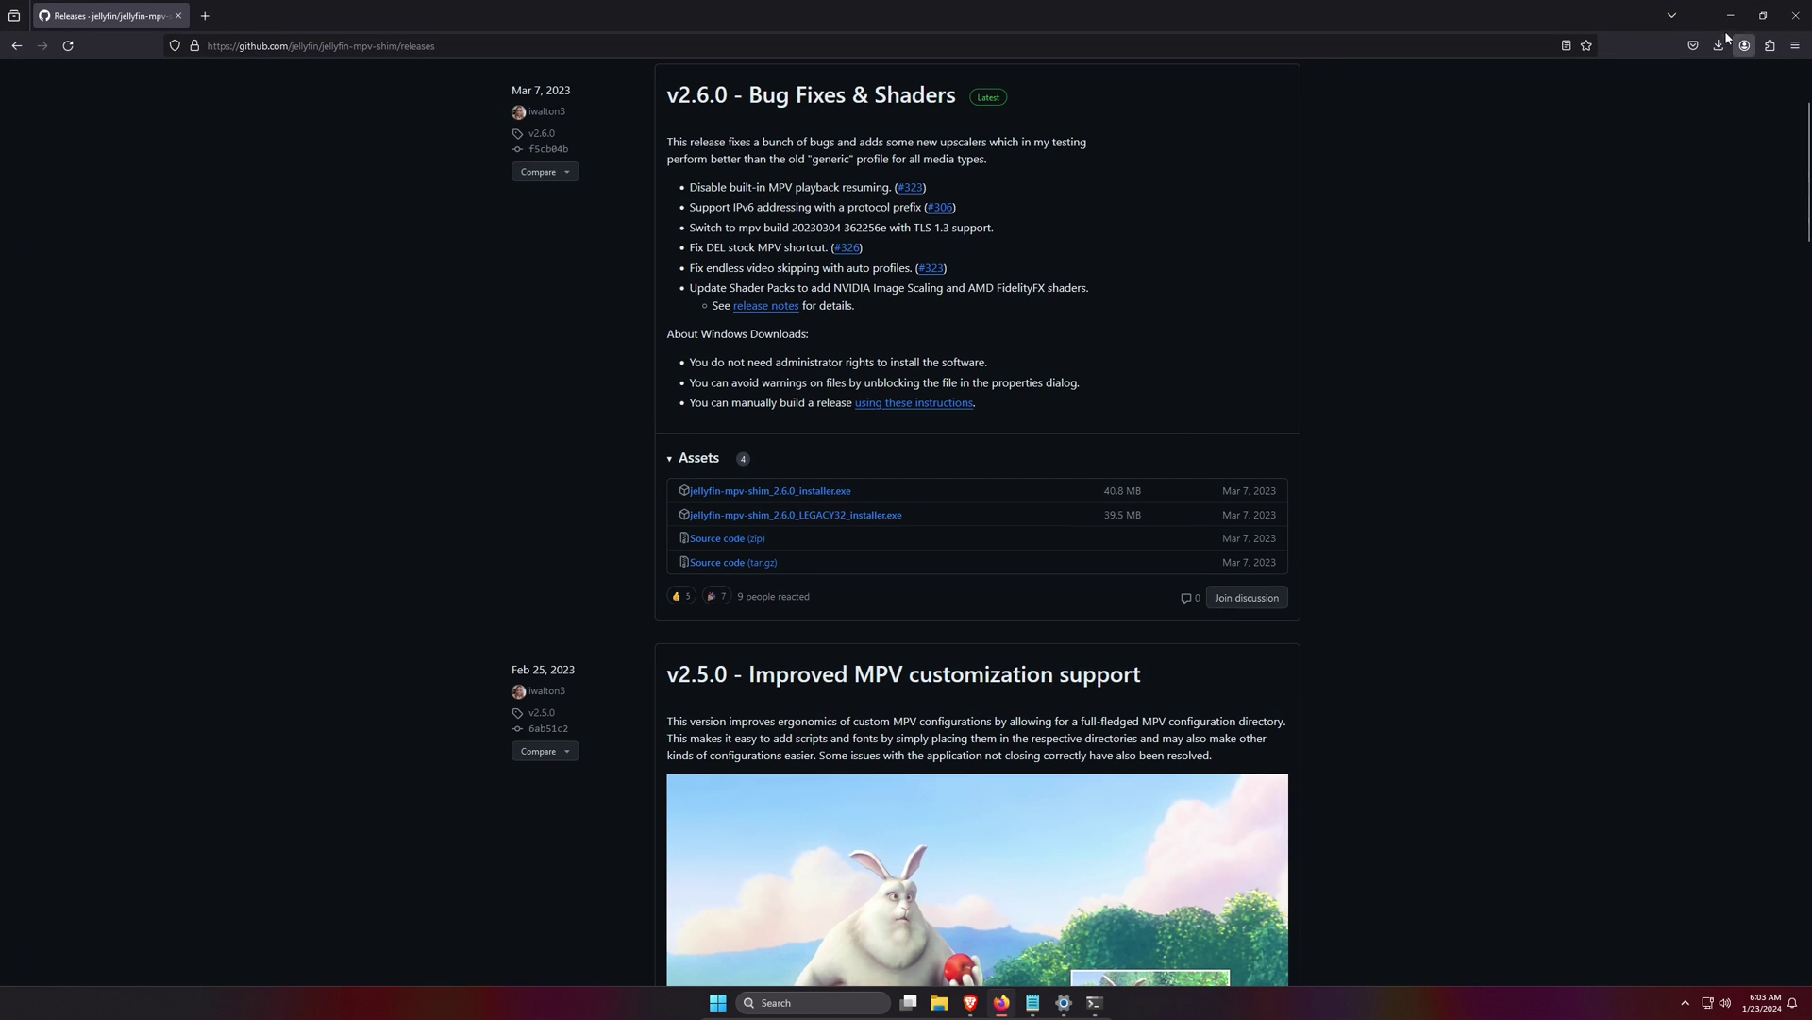
- Launch the MPV Shim installer from Firefox downloads for all users, approving UAC
{"action": "left_click", "coordinate": [1719, 48]}
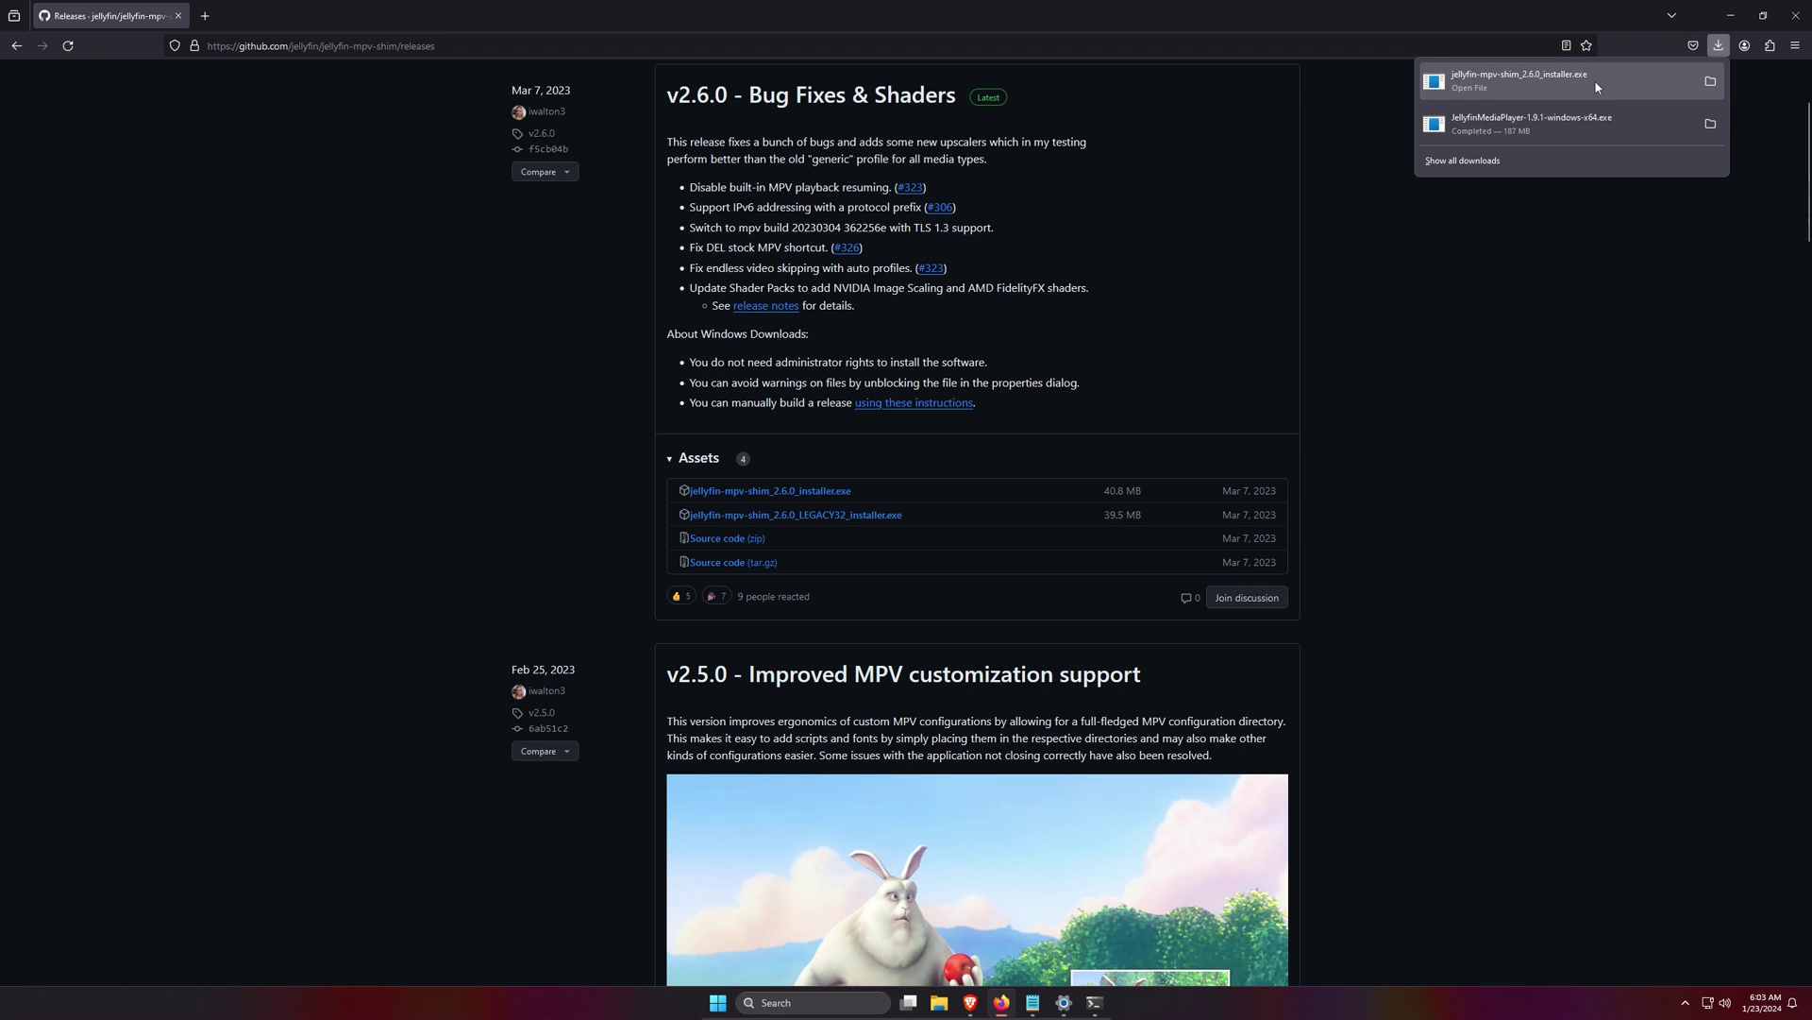
{"action": "left_click", "coordinate": [1597, 87]}
{"action": "left_click", "coordinate": [1731, 15]}
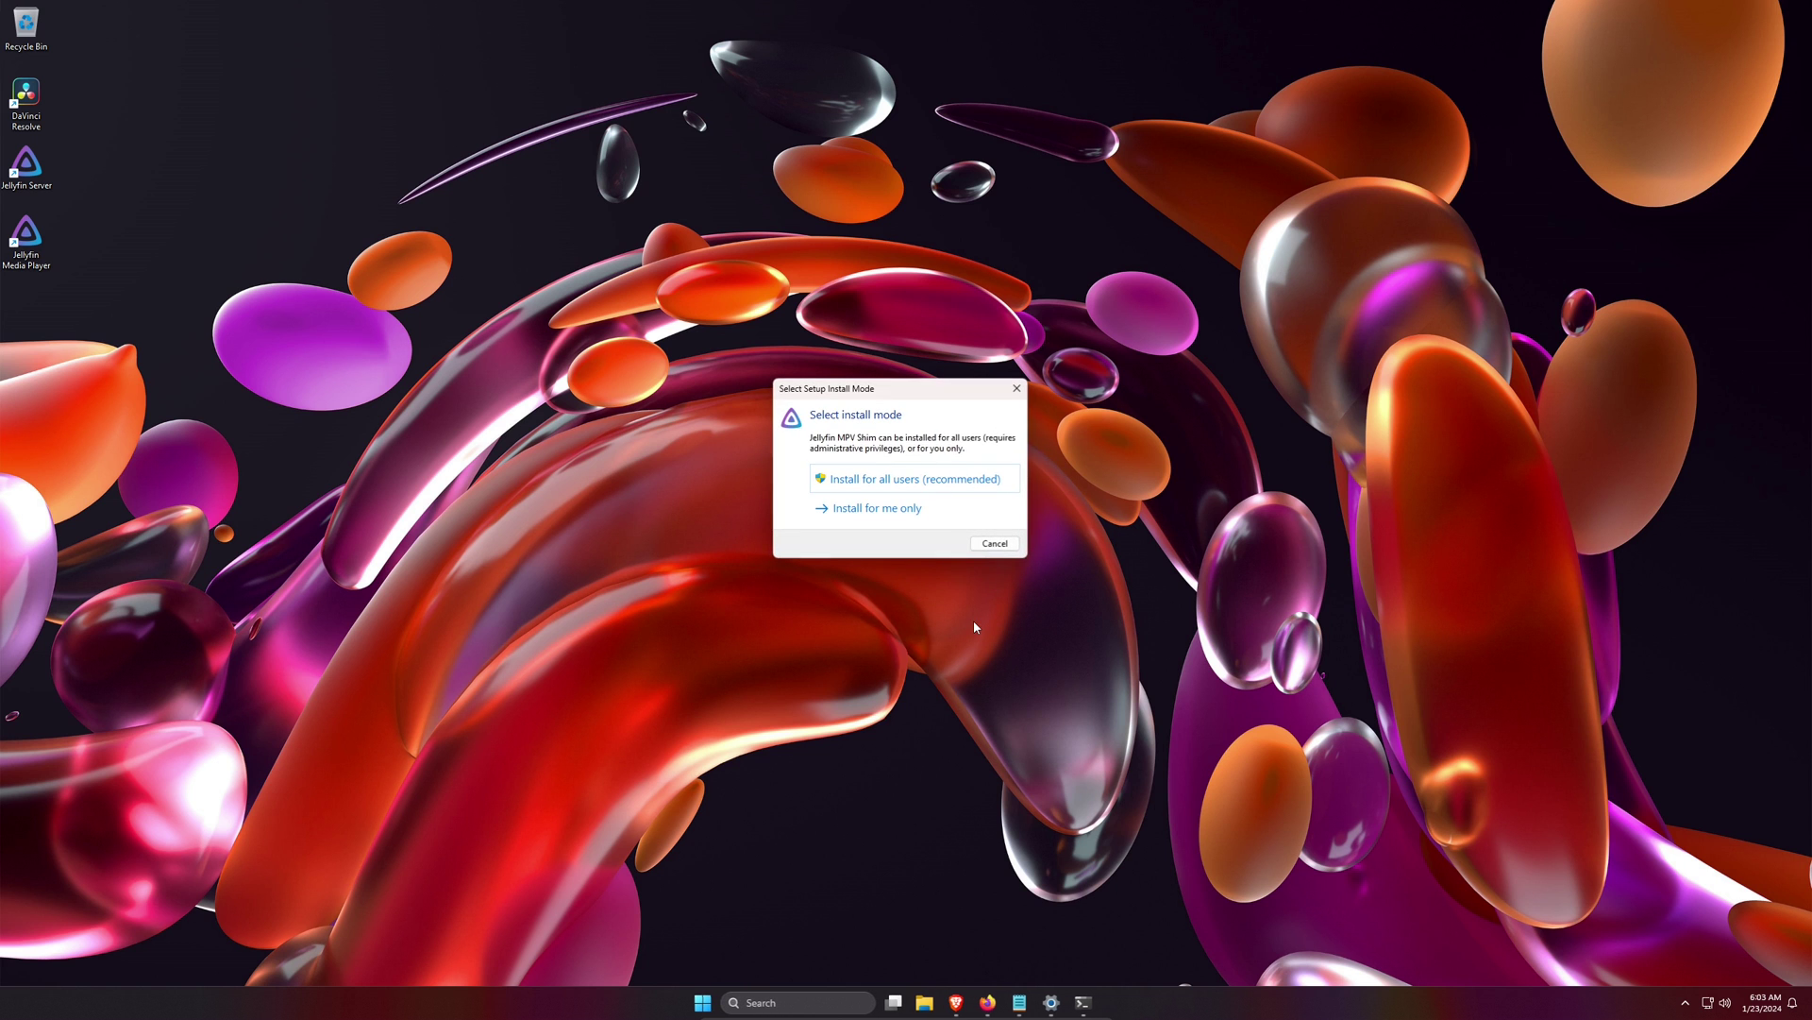
{"action": "left_click", "coordinate": [893, 482]}
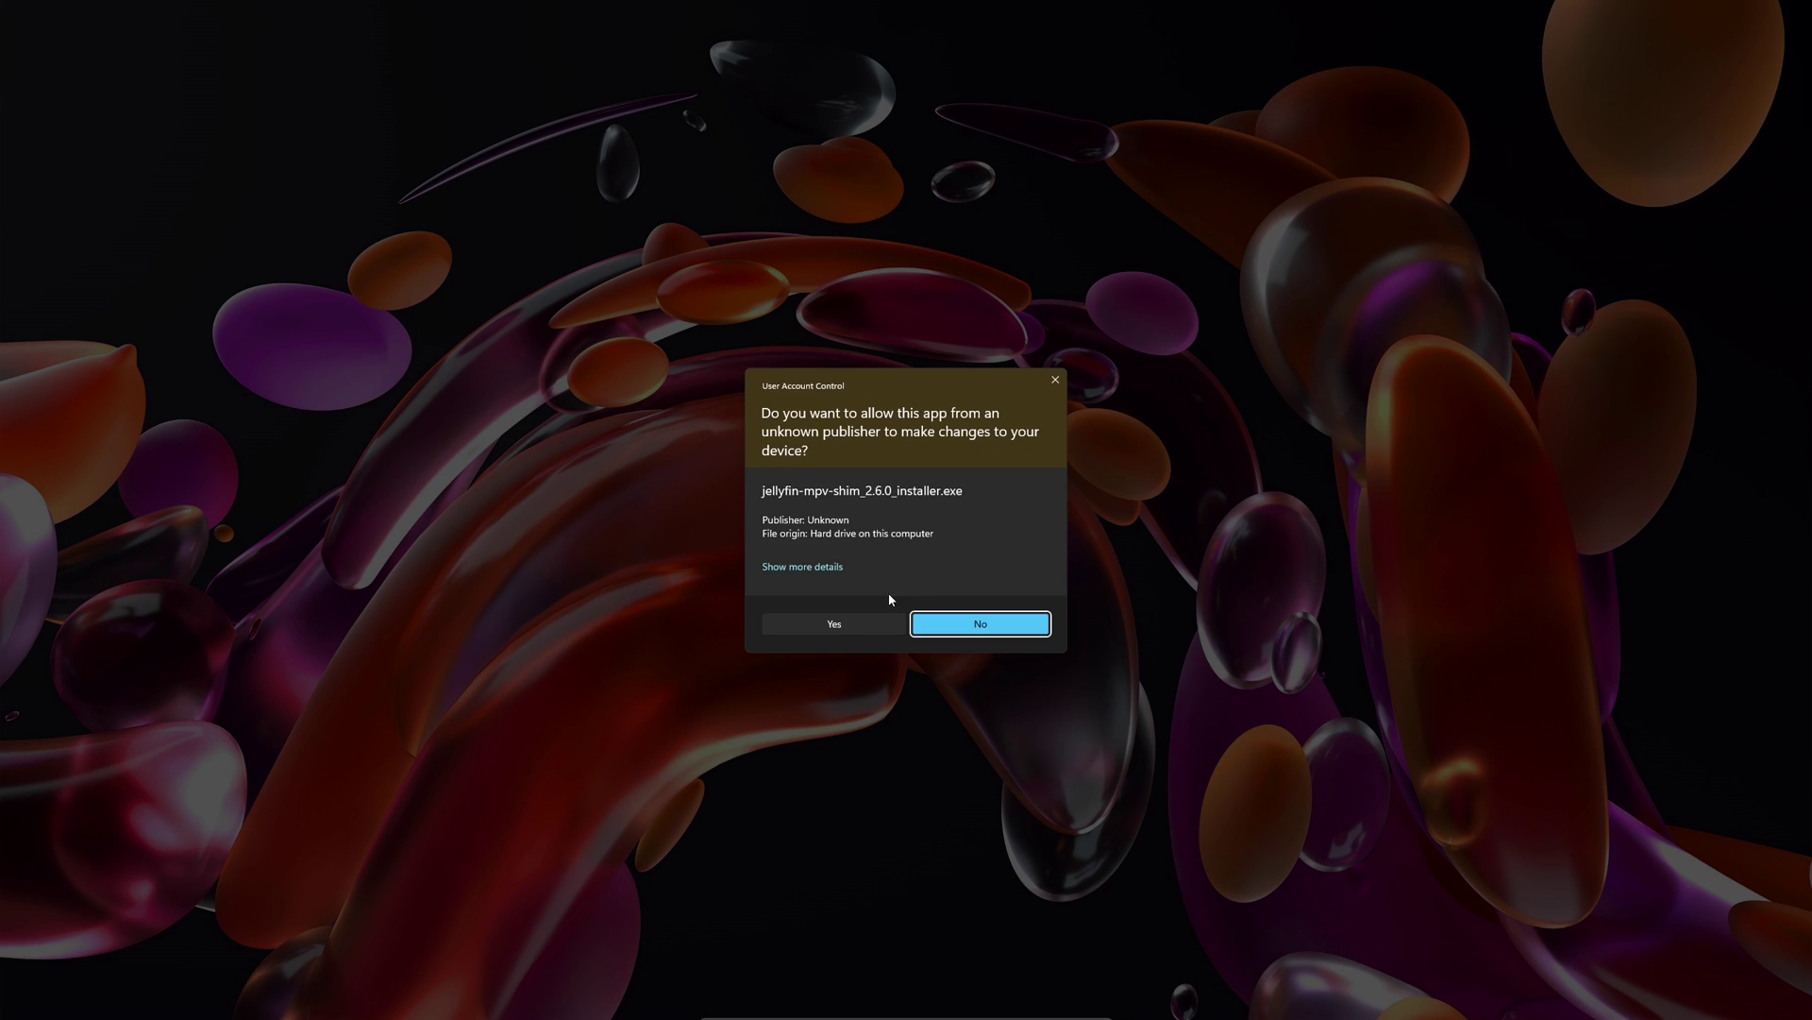
{"action": "left_click", "coordinate": [875, 615]}
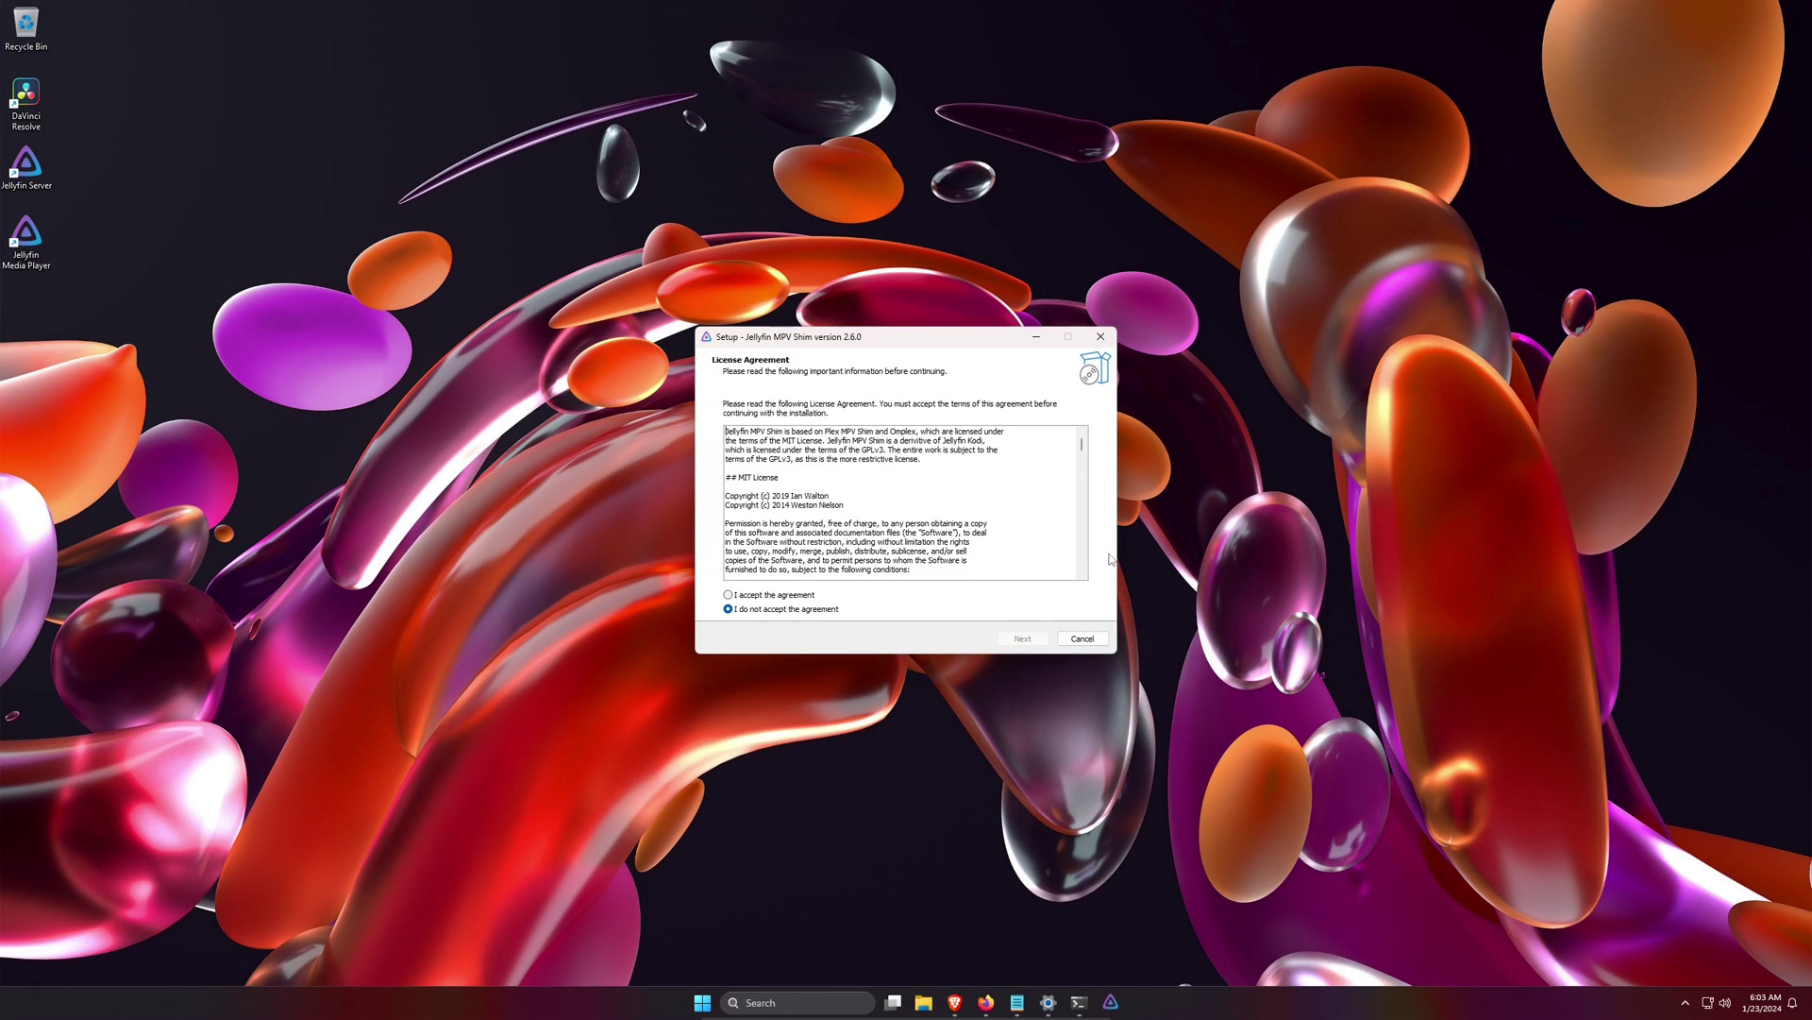
- Accept the license, keep the default folder, install without a desktop shortcut, then close Server Configuration
{"action": "left_click", "coordinate": [796, 595]}
{"action": "left_click", "coordinate": [1006, 639]}
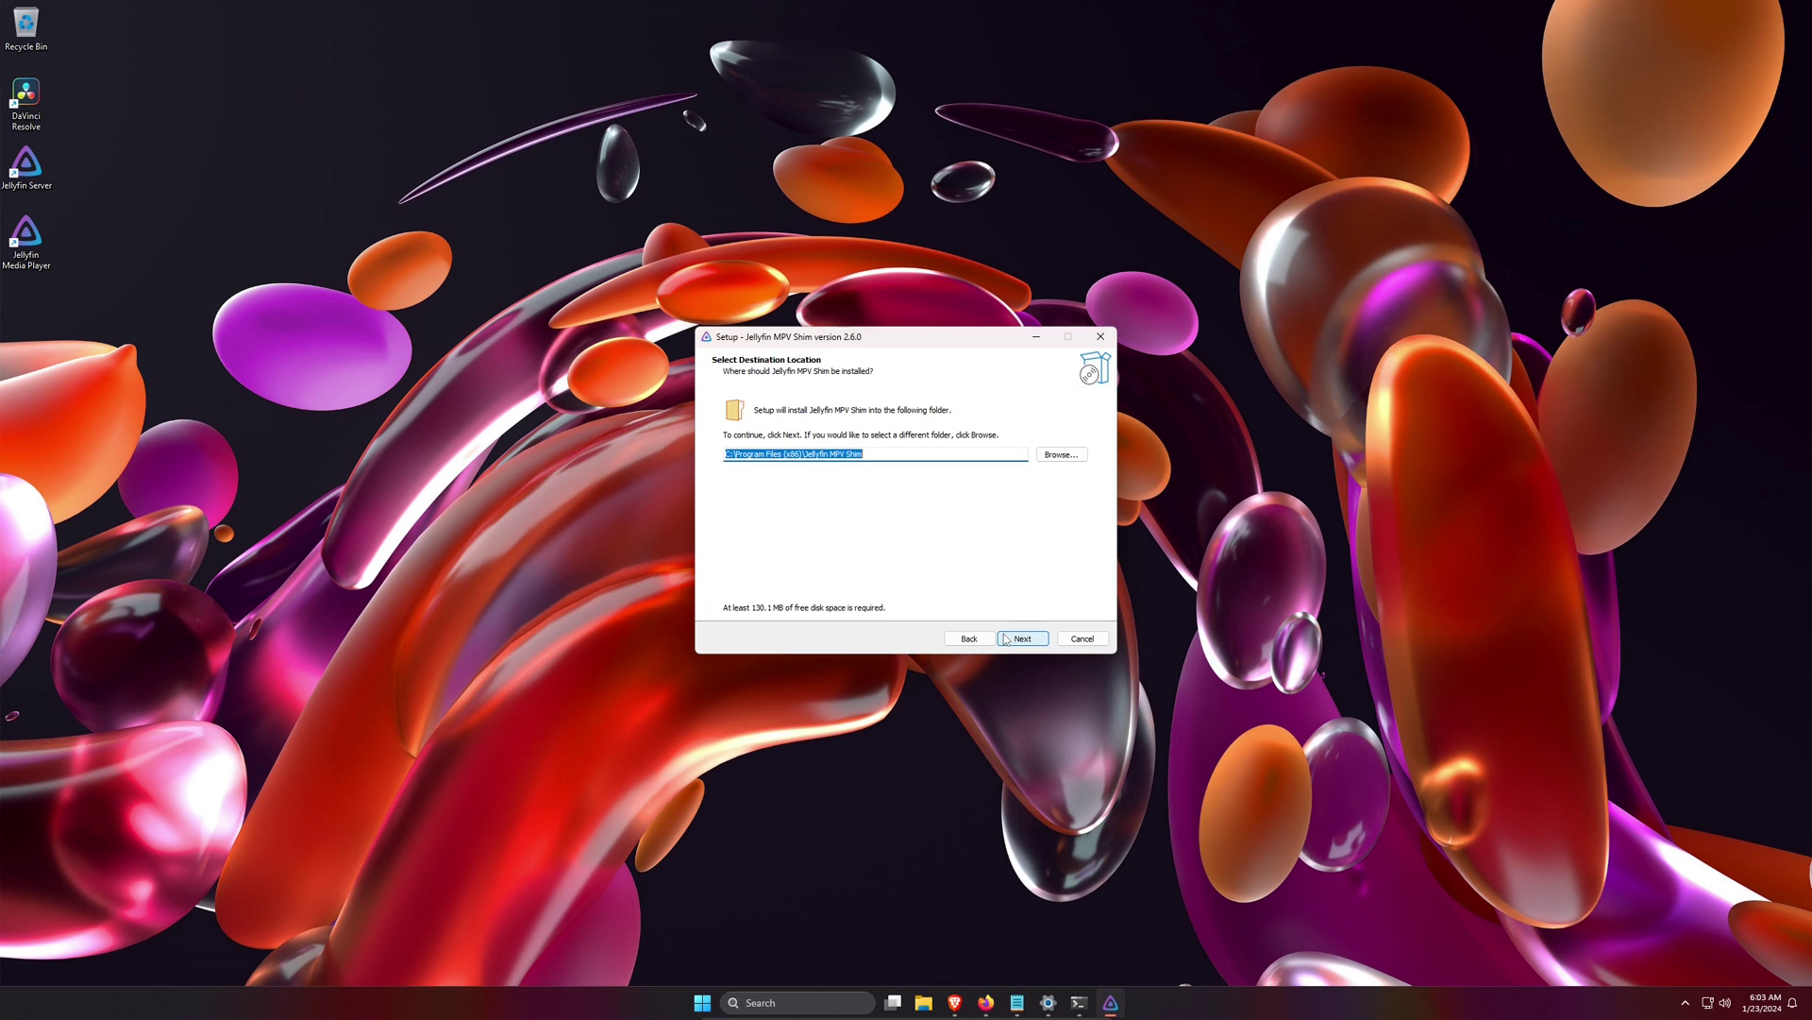
{"action": "left_click", "coordinate": [1006, 639]}
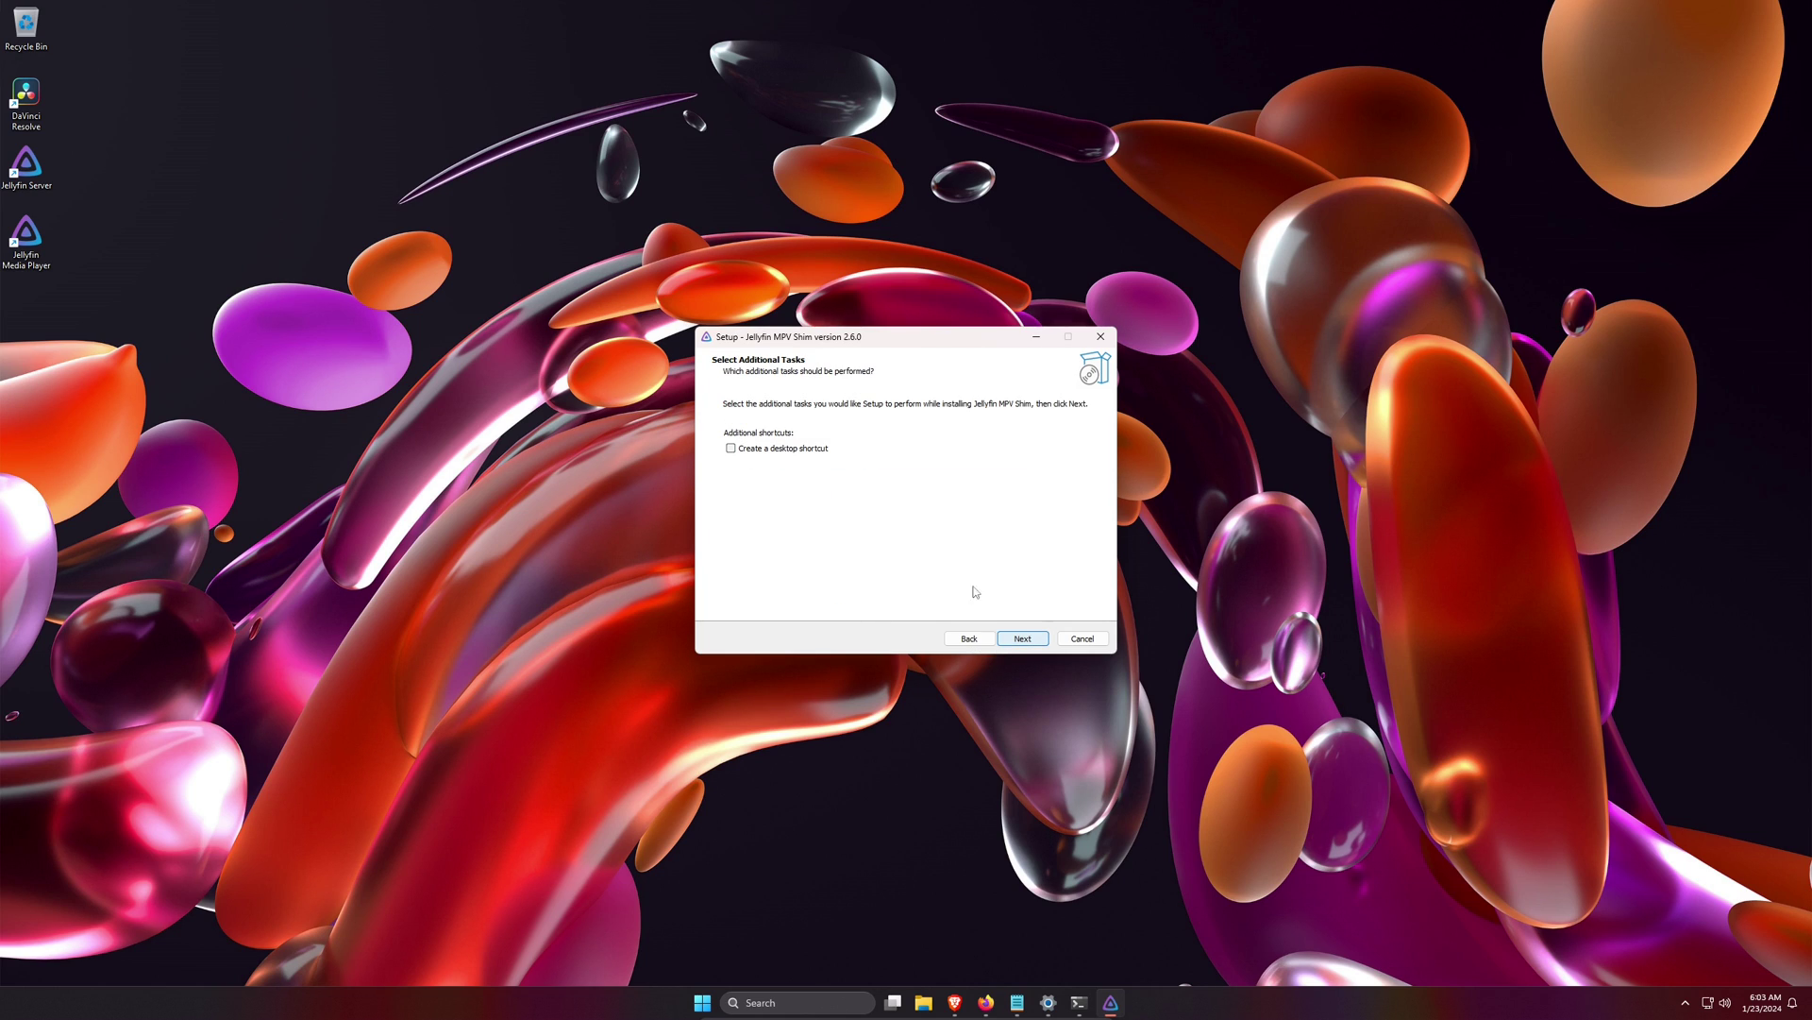
{"action": "left_click", "coordinate": [1023, 642]}
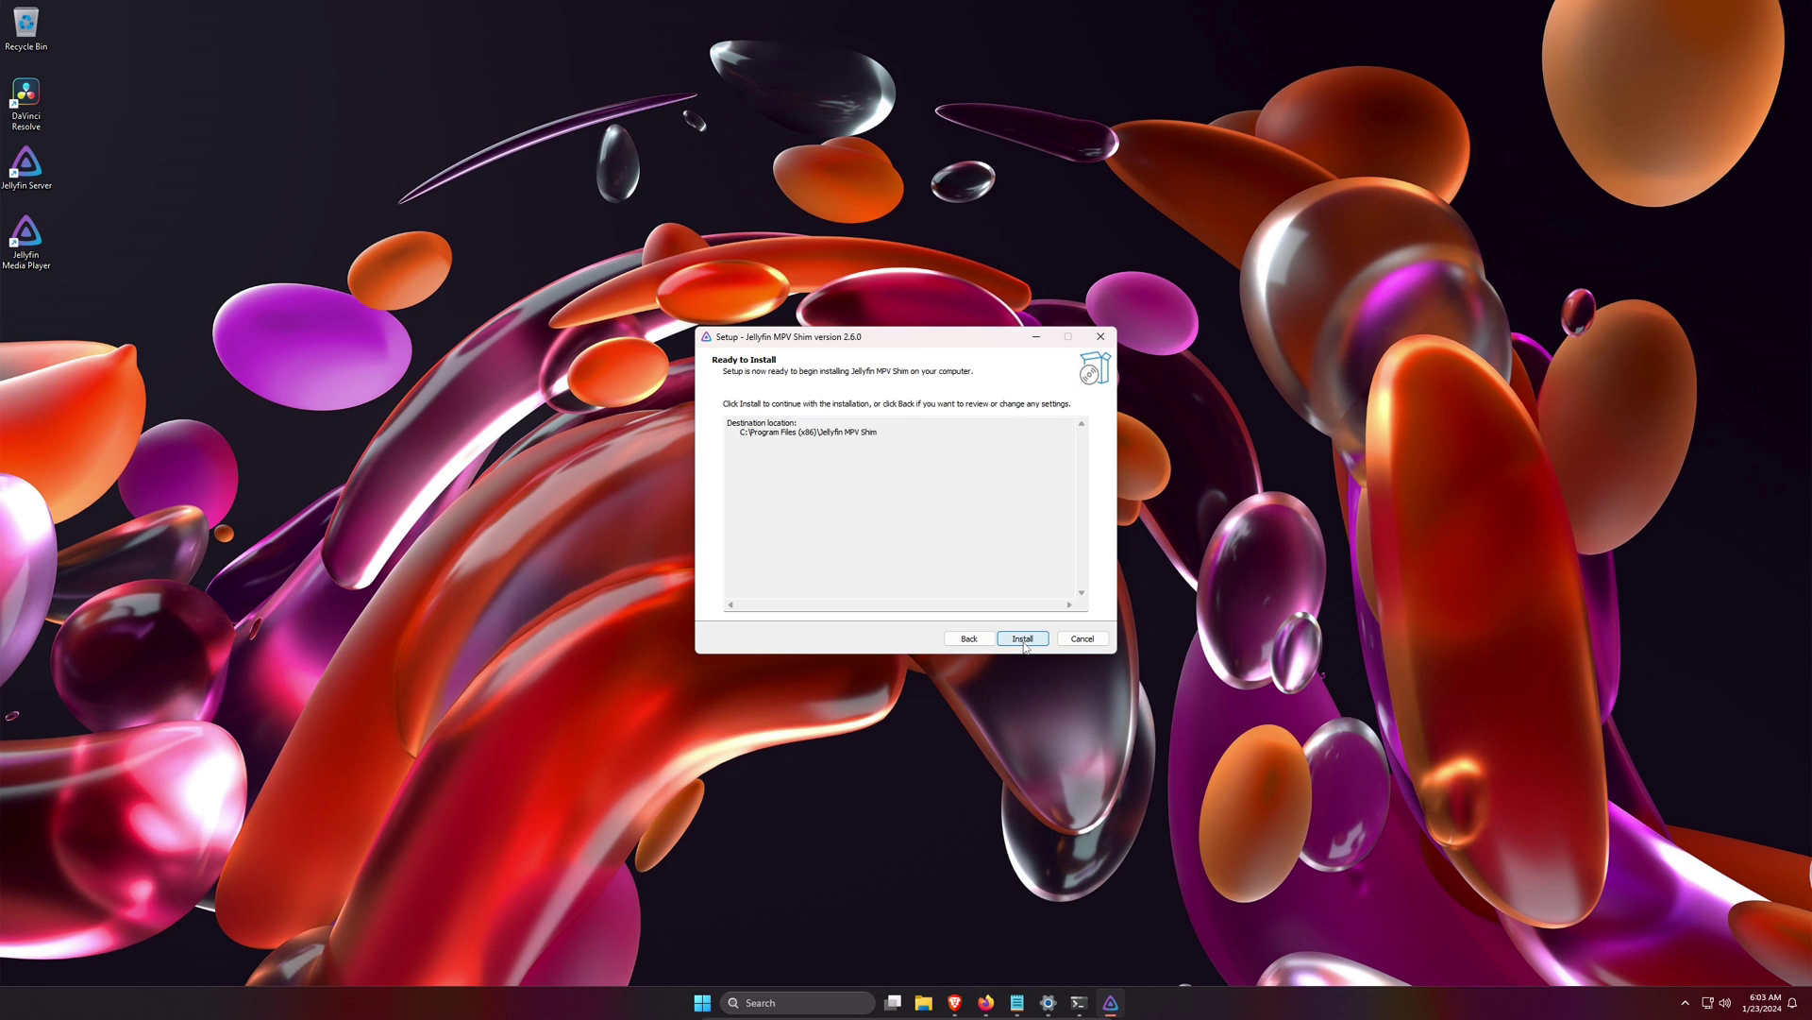
{"action": "left_click", "coordinate": [1023, 640]}
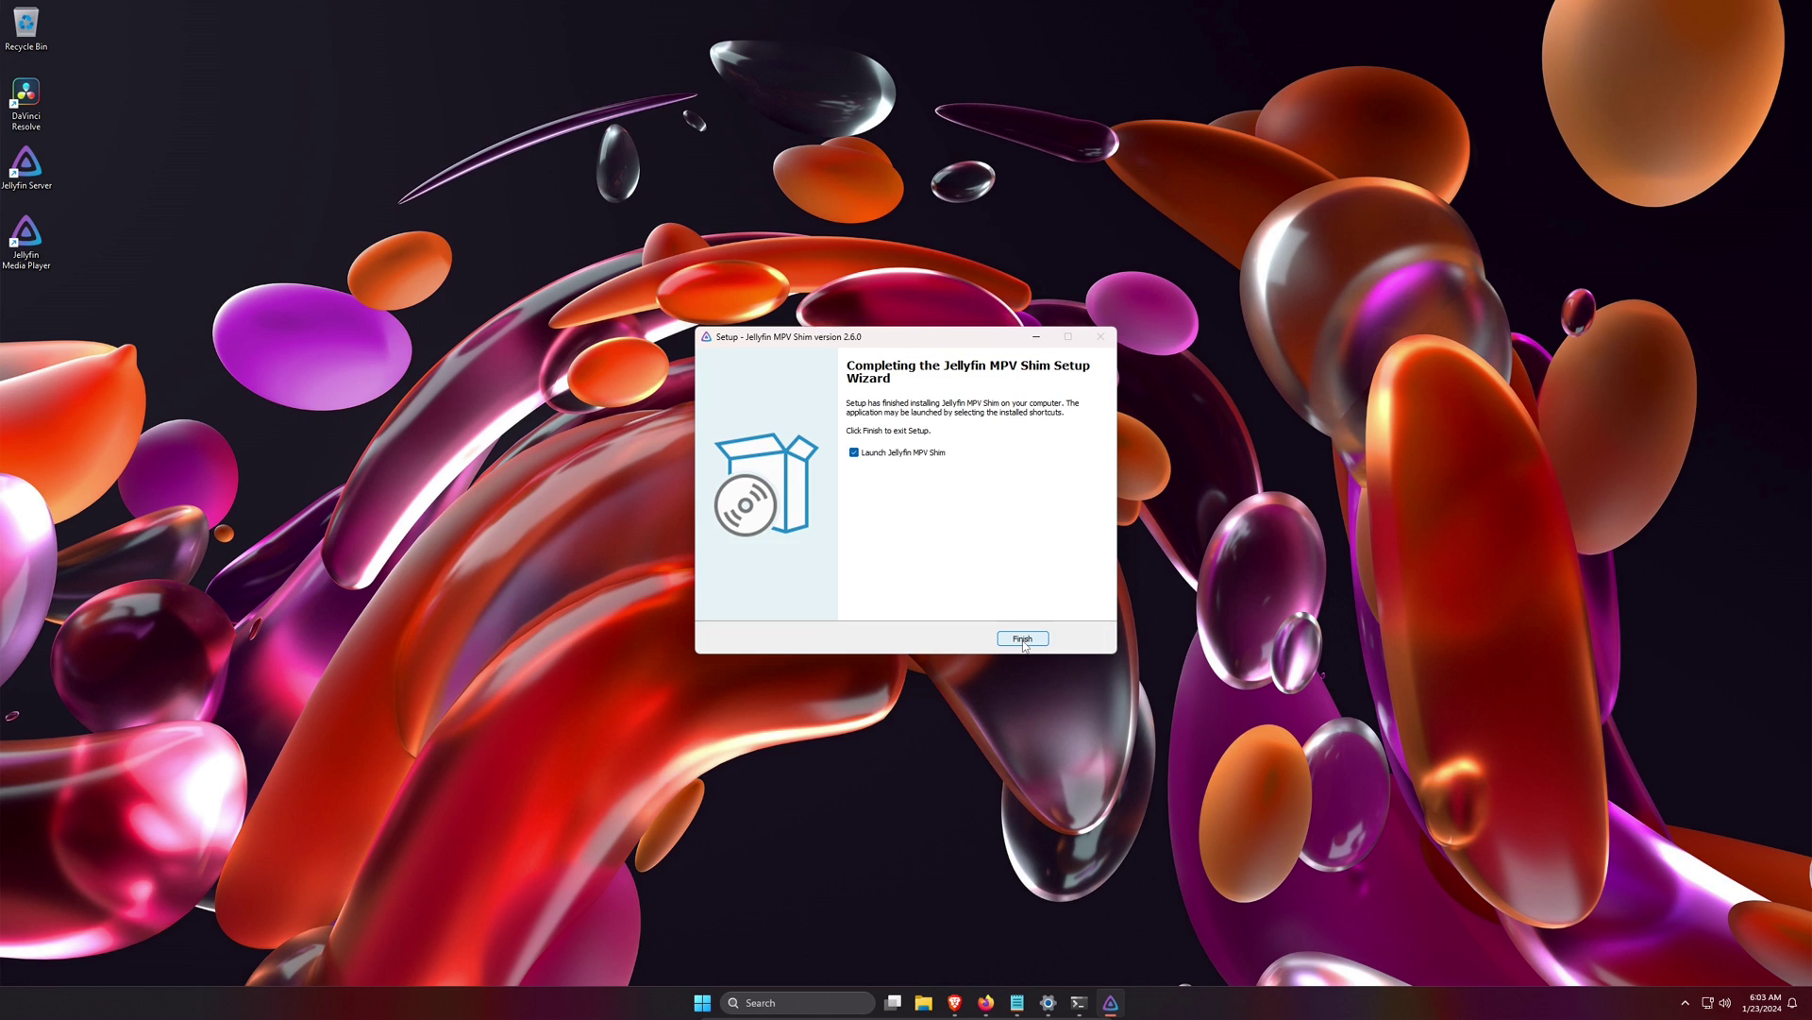
{"action": "left_click", "coordinate": [1023, 640]}
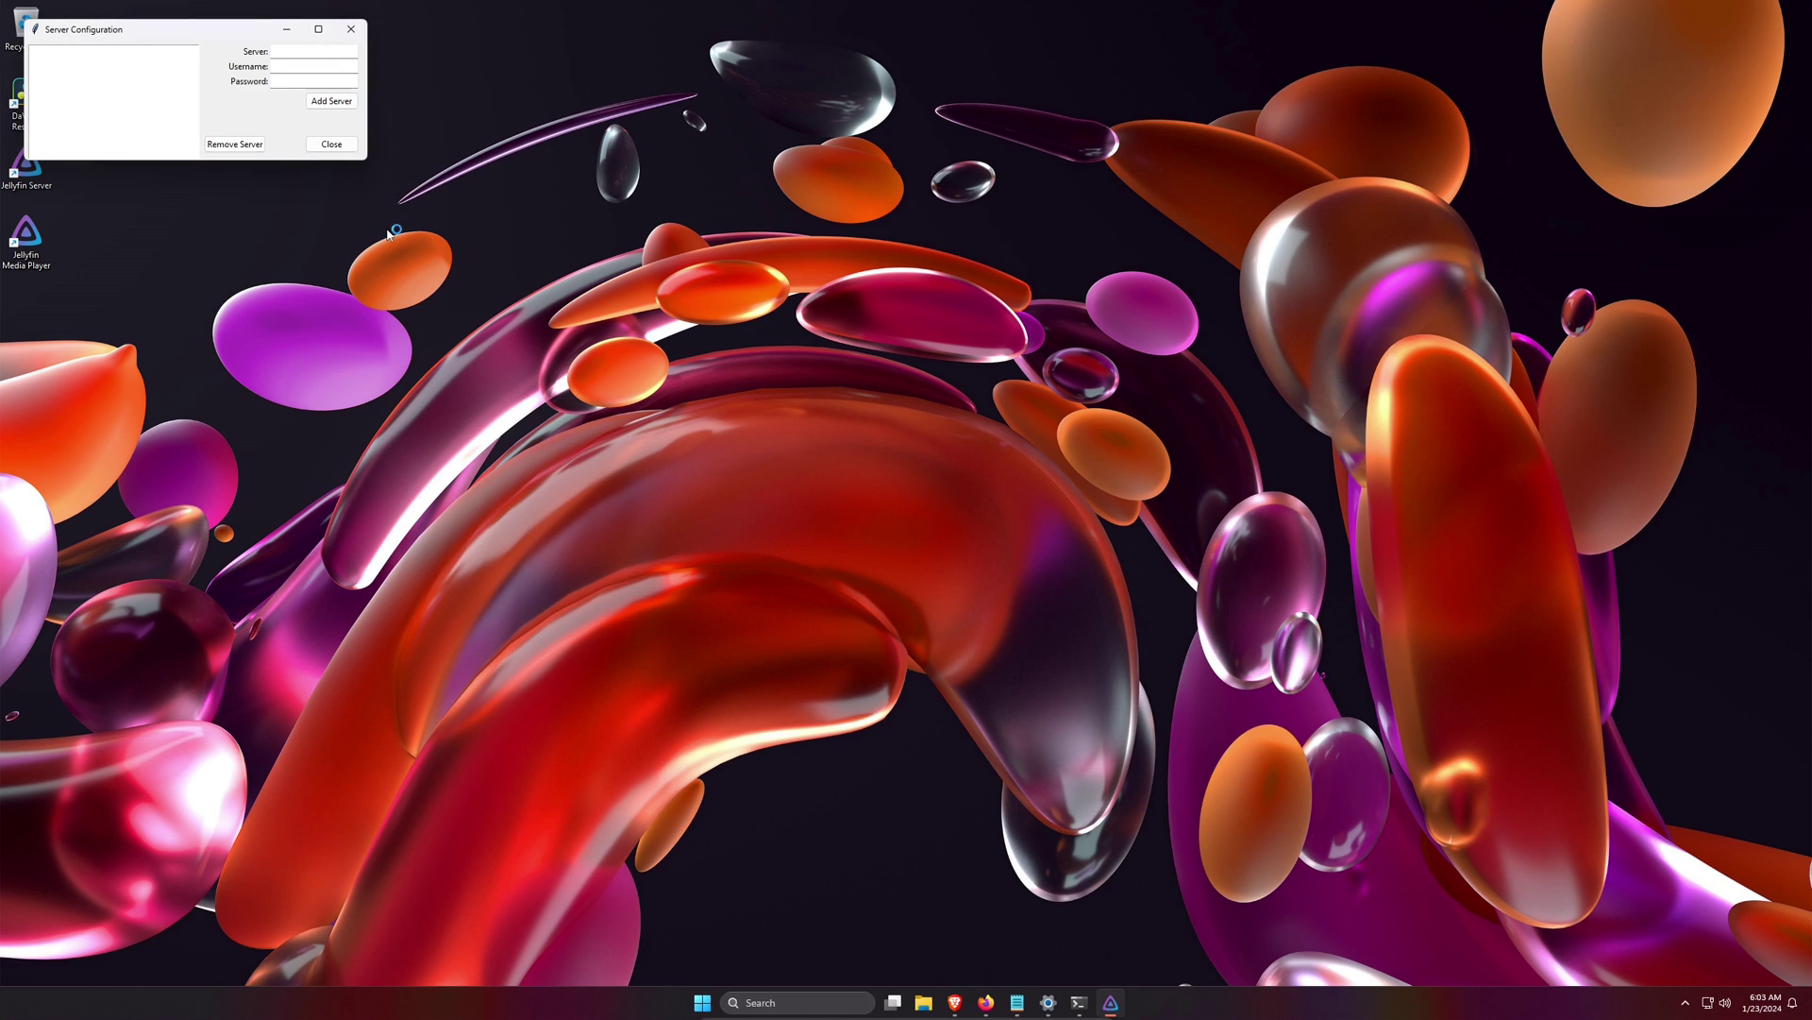
{"action": "left_click", "coordinate": [351, 29]}
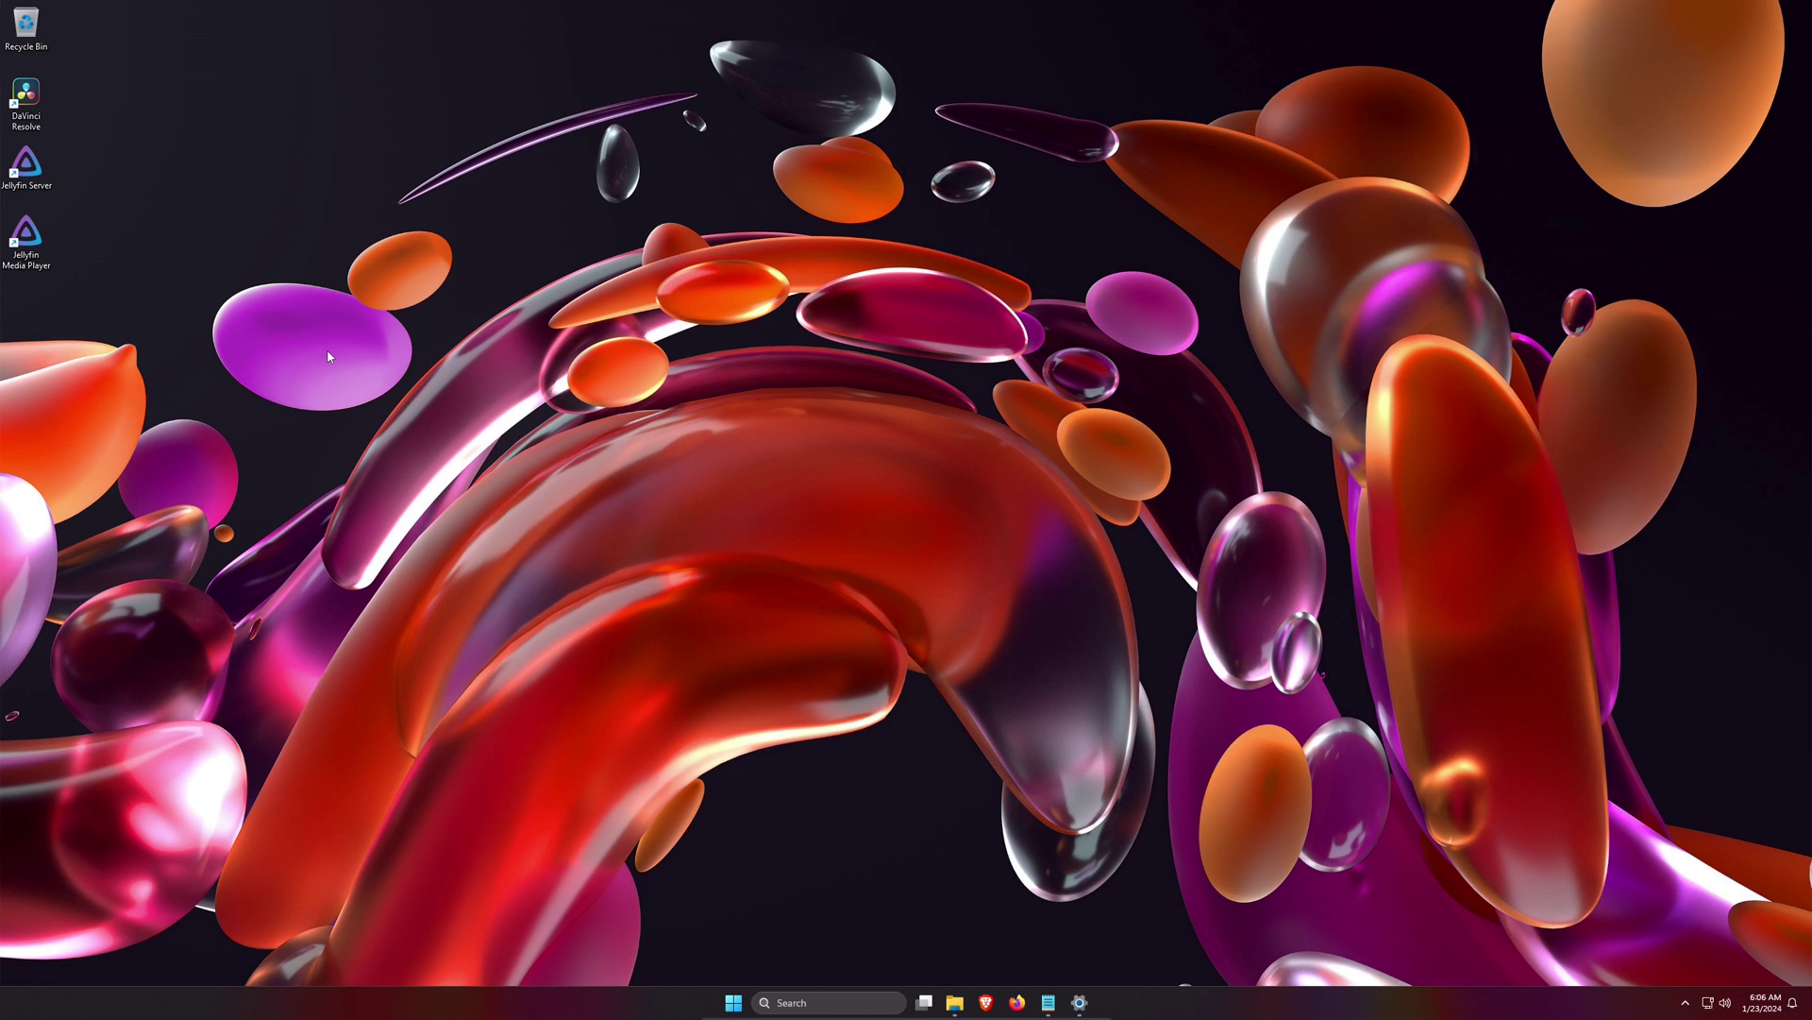
{"action": "double_click", "coordinate": [24, 243]}
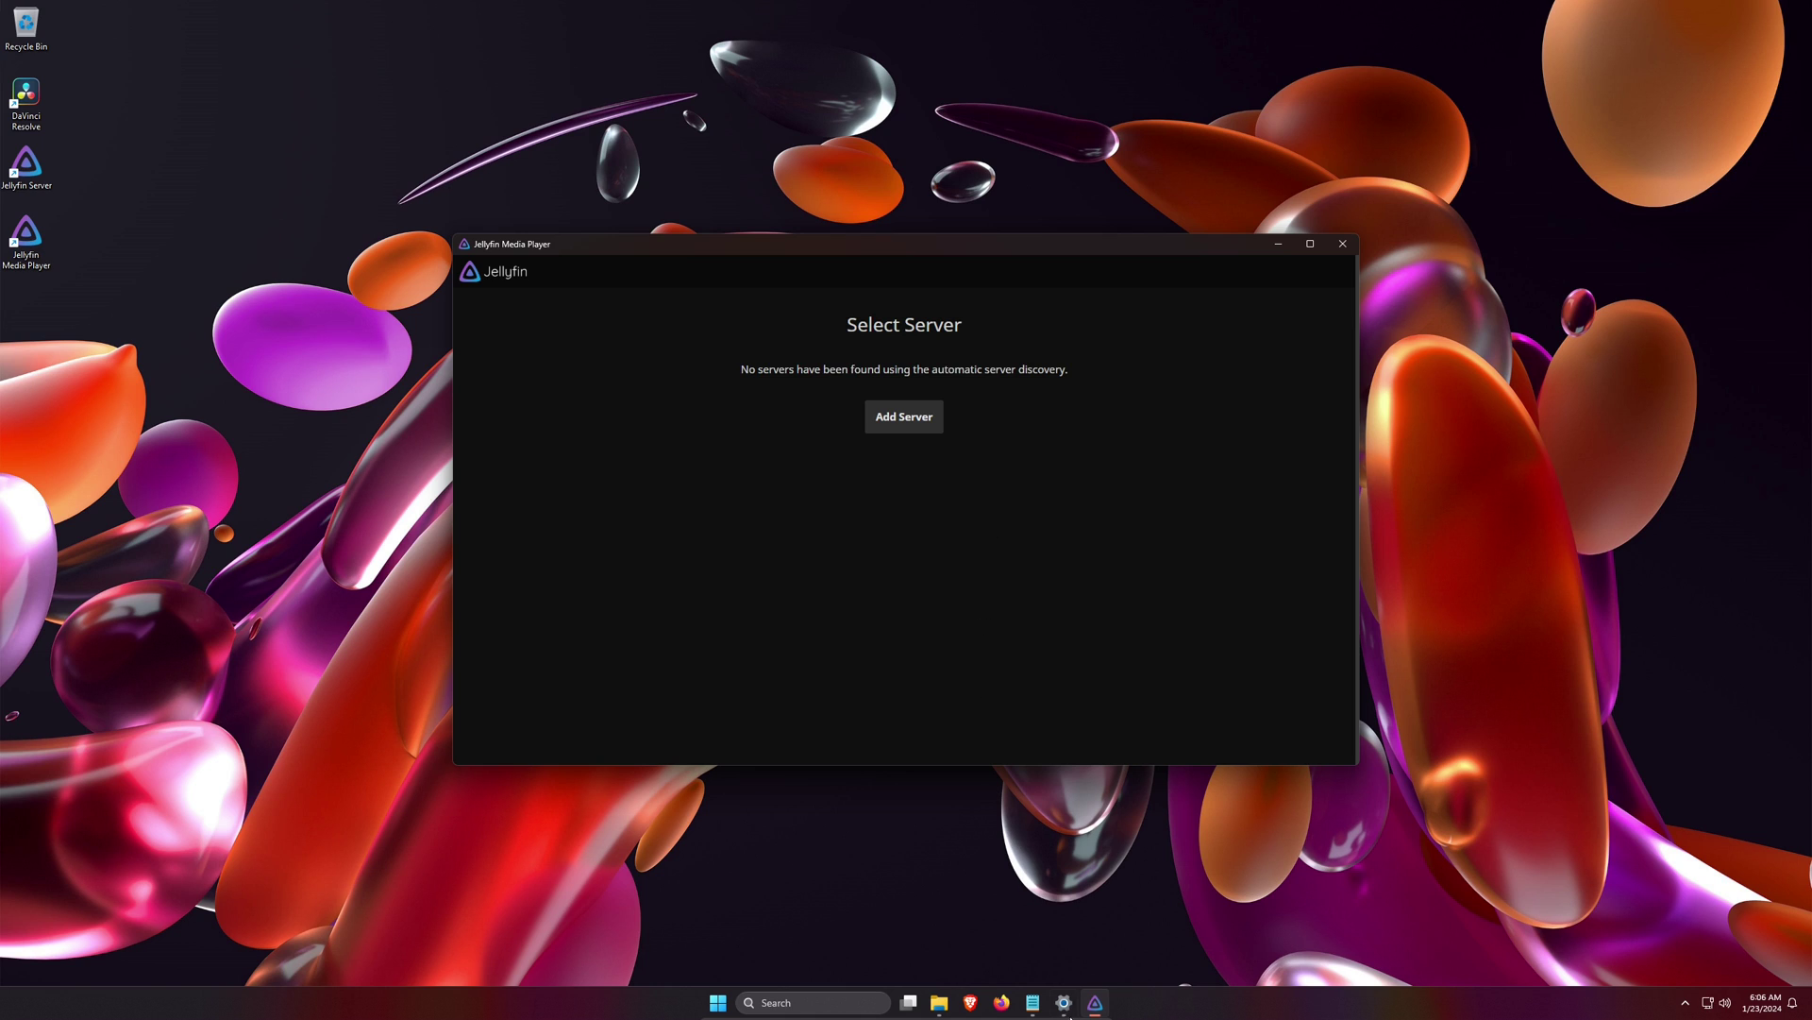
{"action": "left_click", "coordinate": [1066, 1005]}
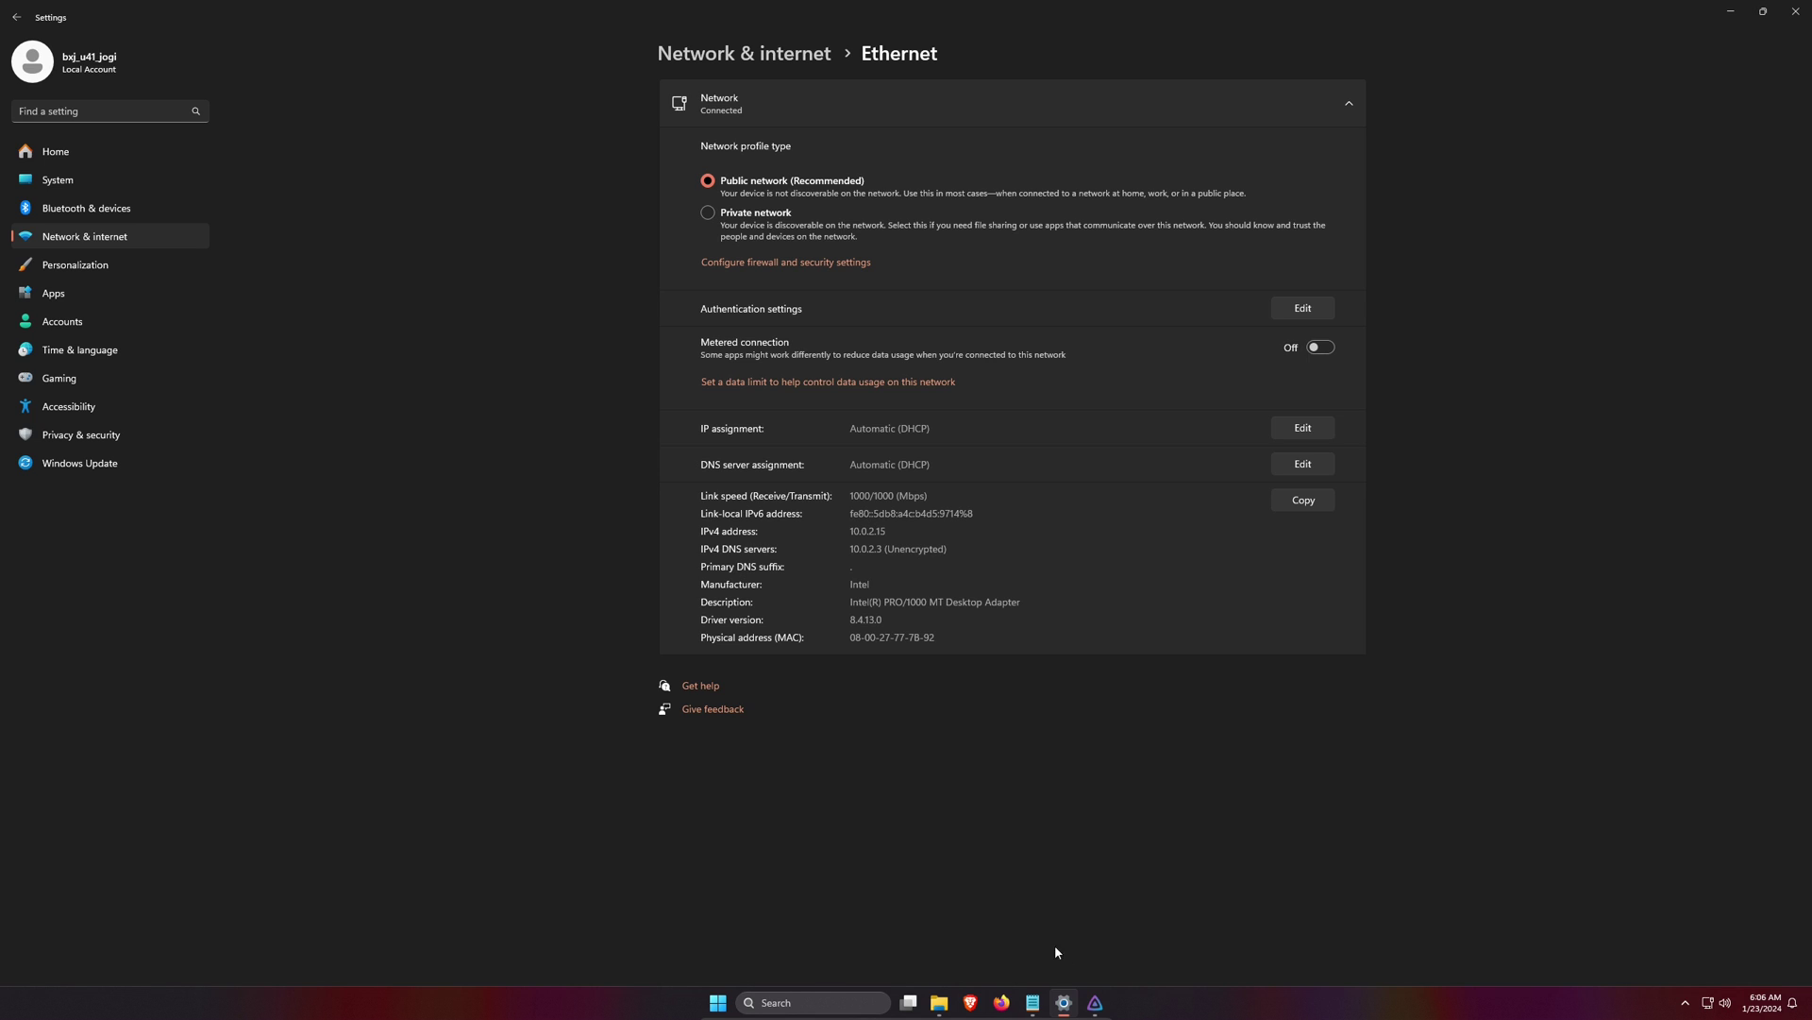
{"action": "left_click", "coordinate": [1033, 1003]}
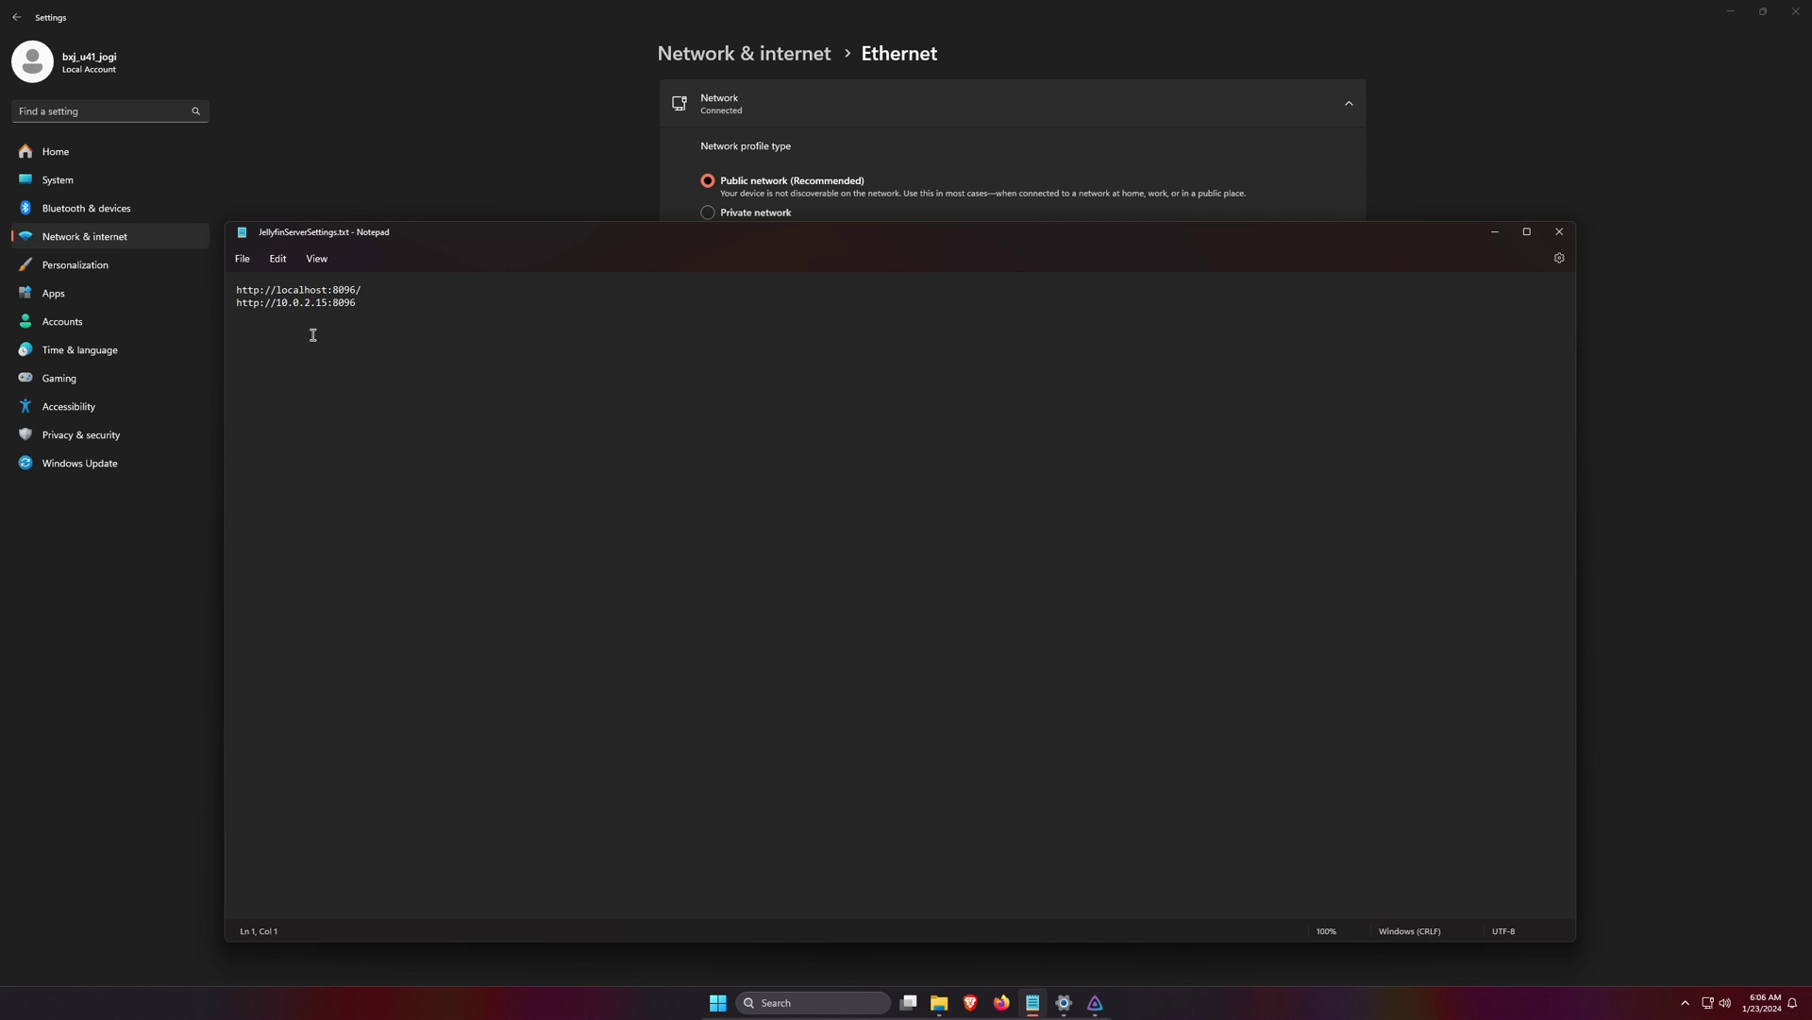
{"action": "left_click_drag", "start_coordinate": [377, 296], "coordinate": [228, 299]}
{"action": "key", "text": "ctrl+c"}
{"action": "left_click", "coordinate": [1730, 12]}
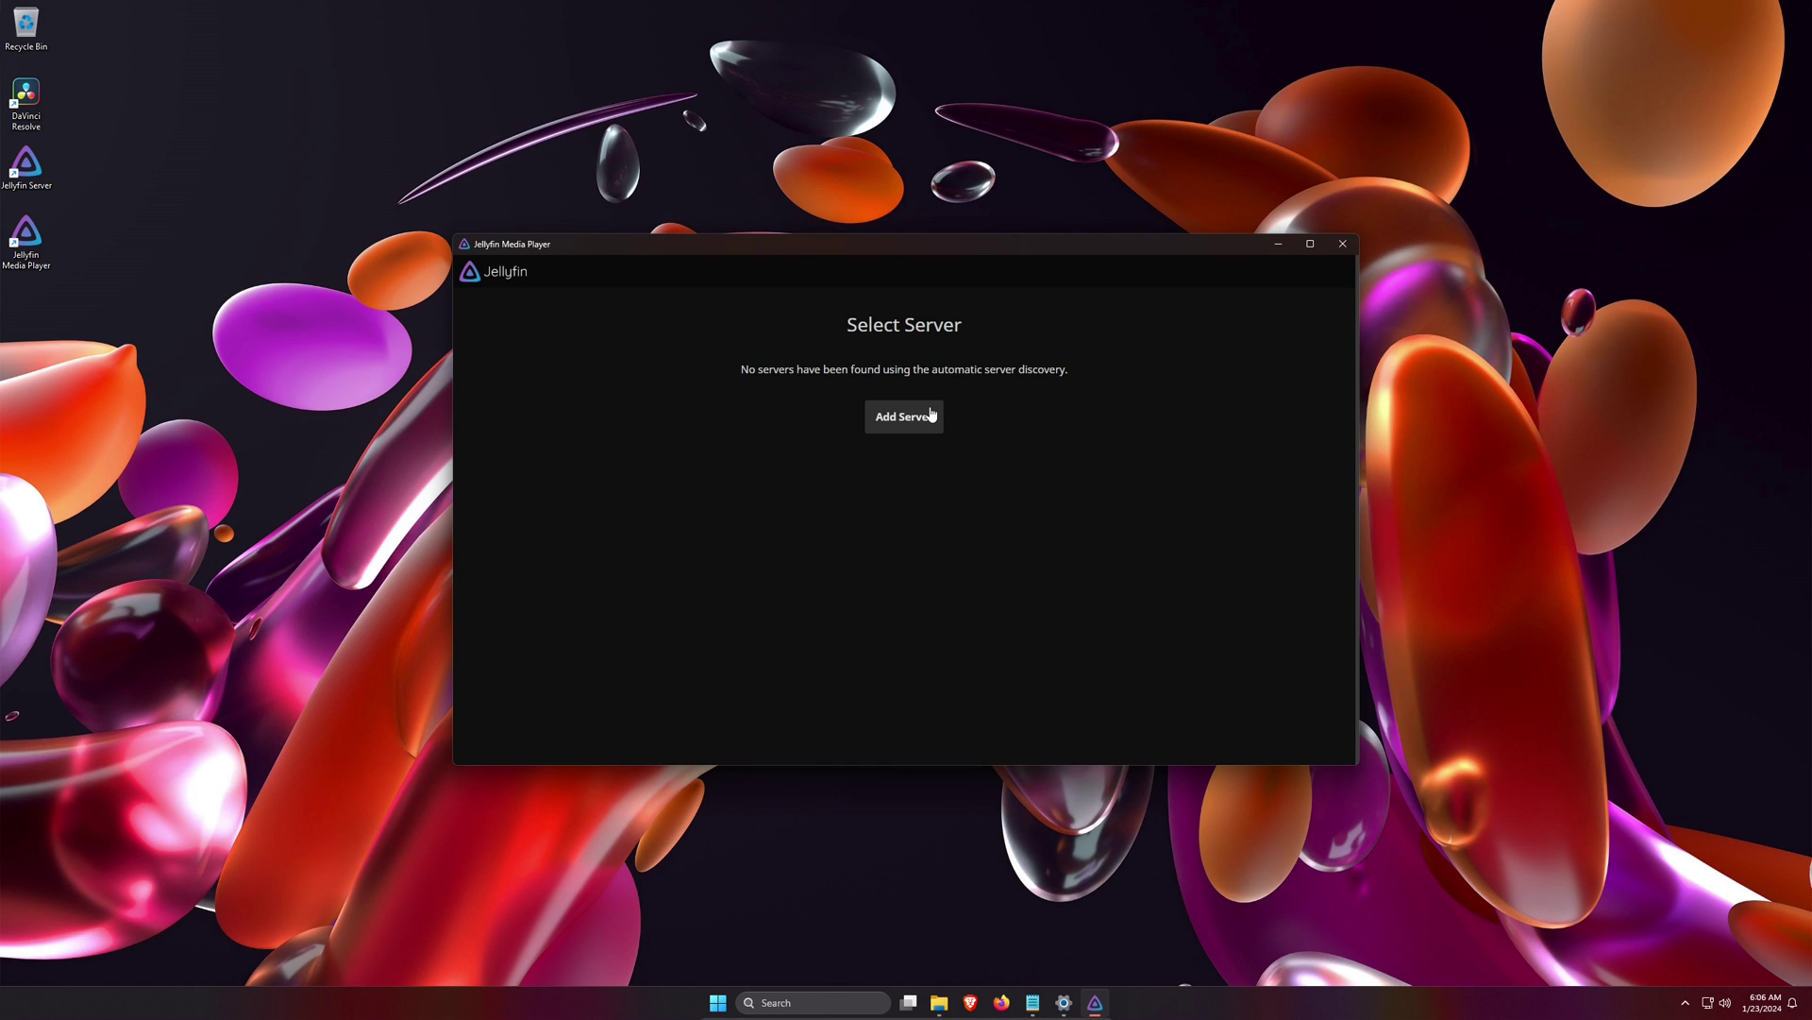
{"action": "left_click", "coordinate": [931, 416]}
{"action": "left_click", "coordinate": [801, 373]}
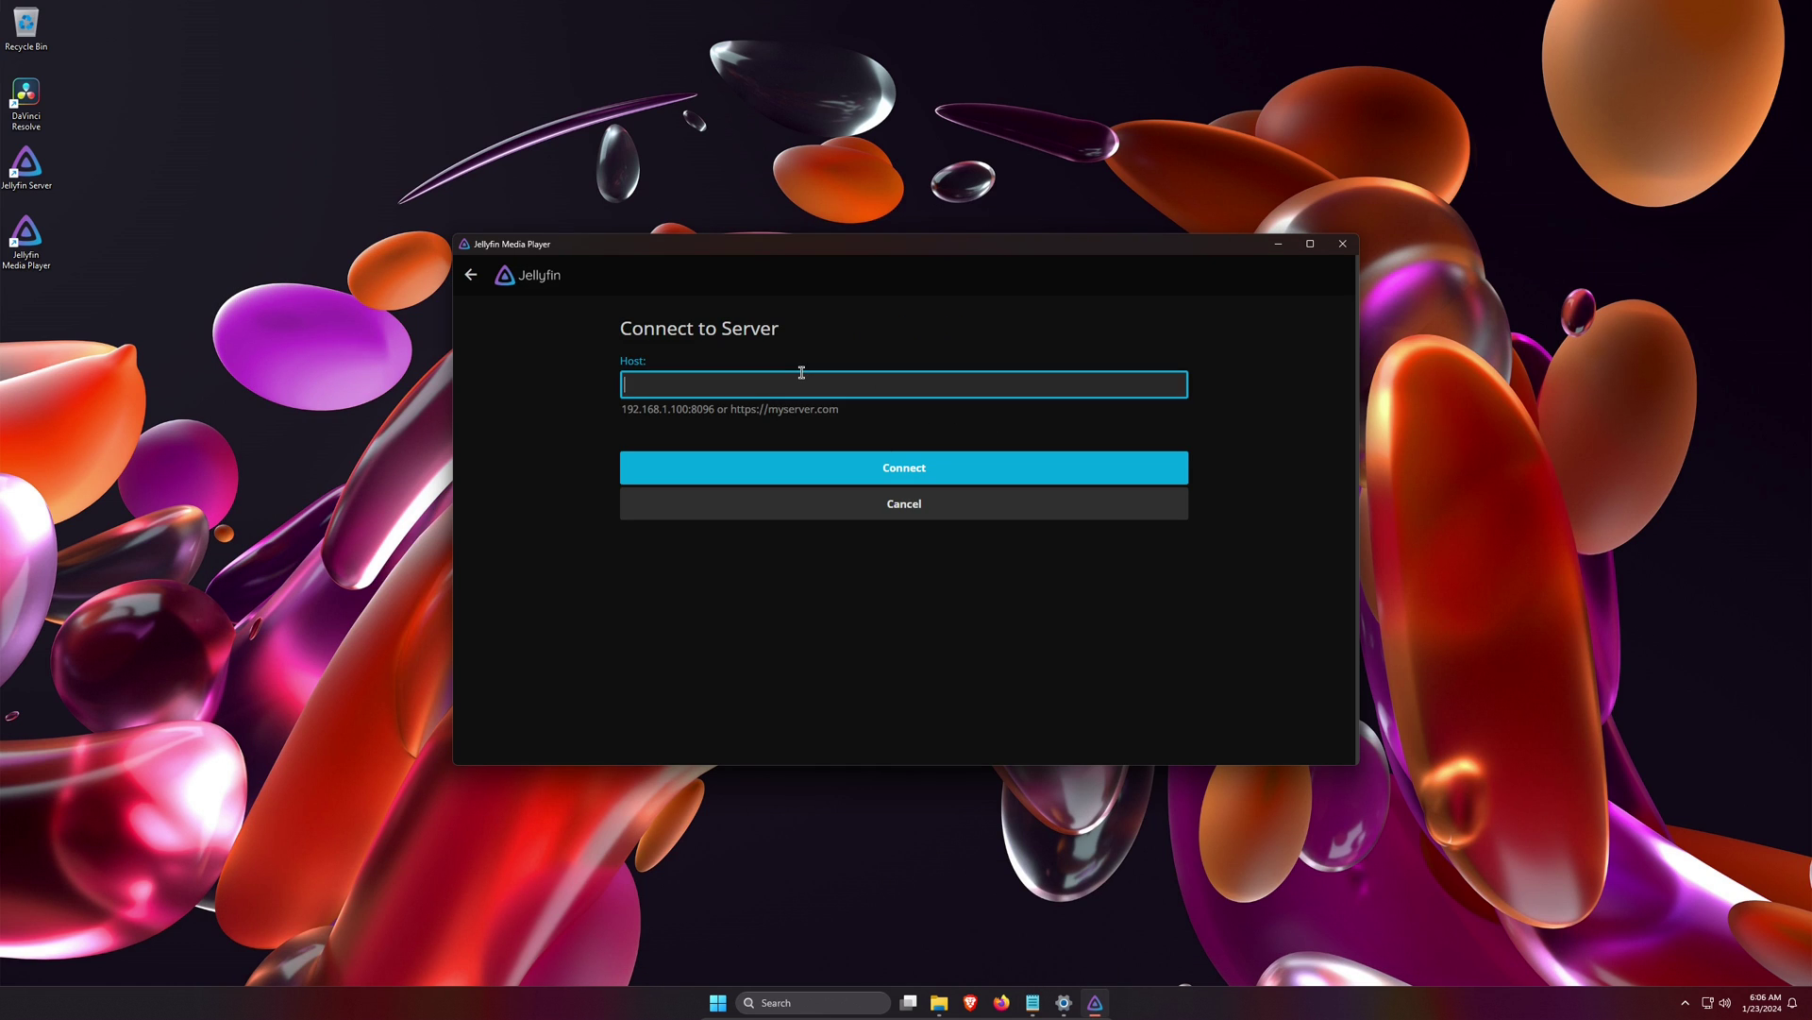
{"action": "key", "text": "ctrl+v"}
{"action": "left_click", "coordinate": [880, 472]}
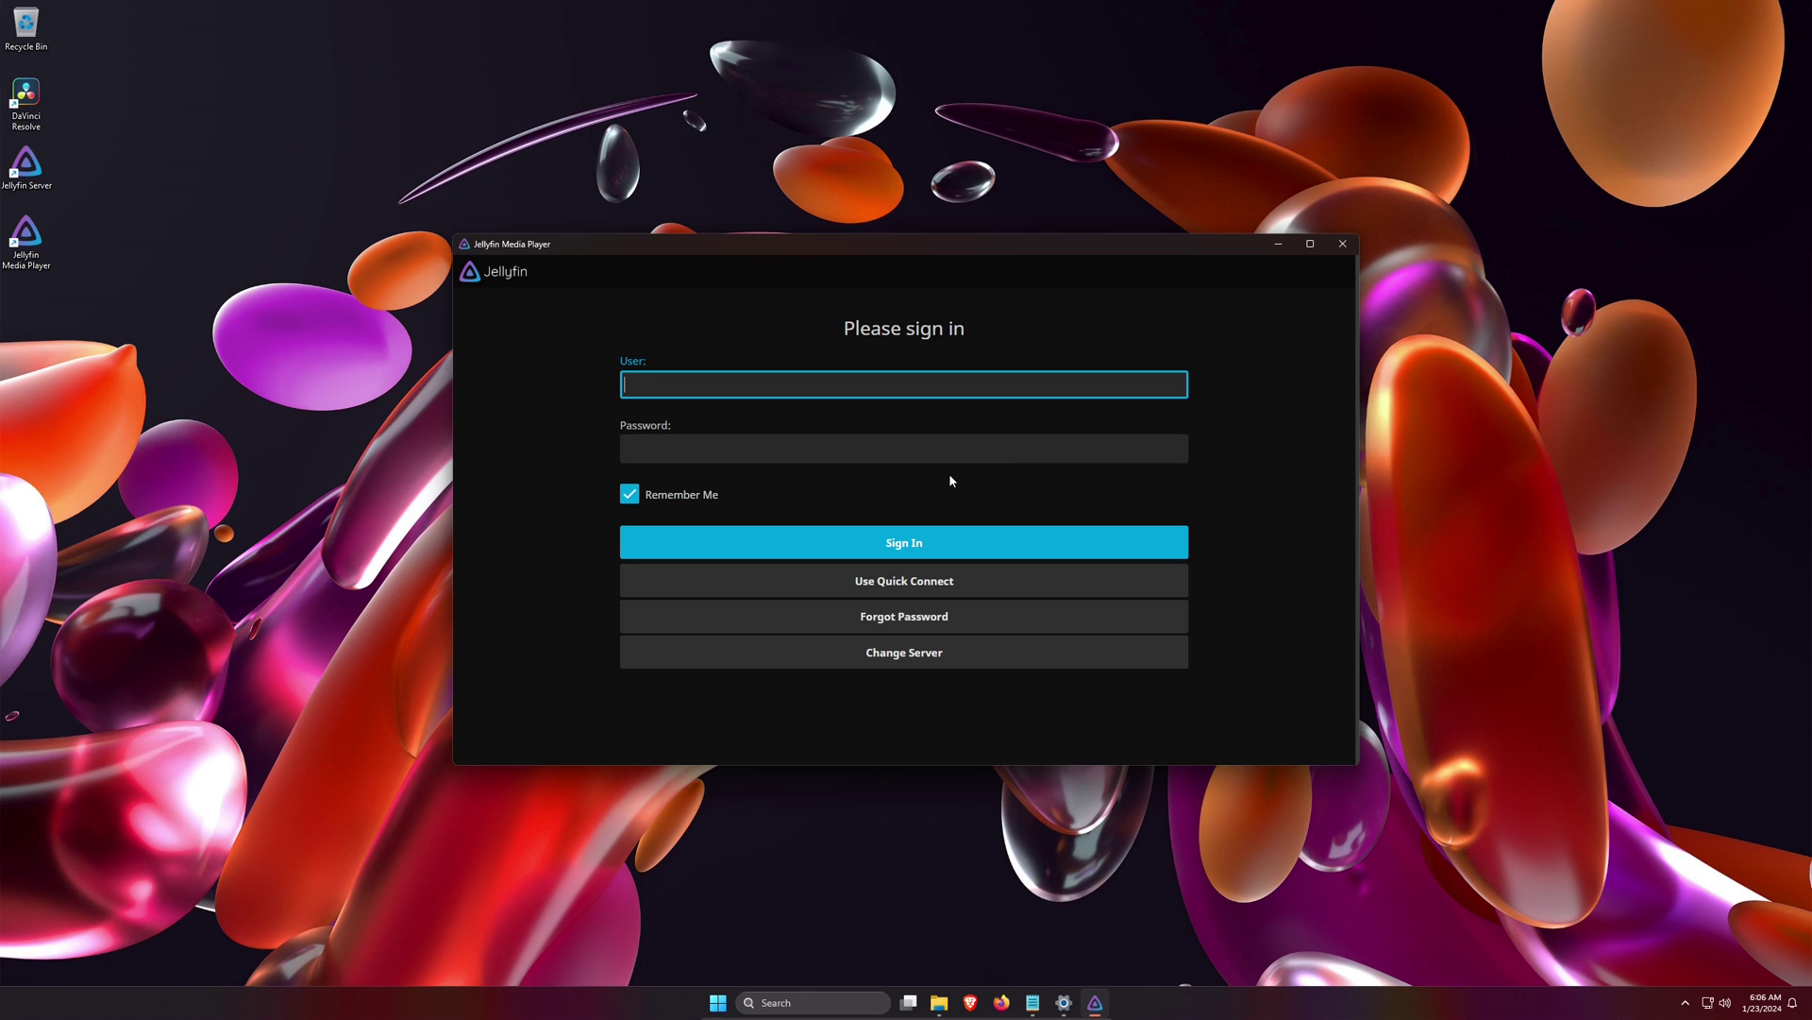
- Sign in to the server with the user name and password
{"action": "type", "text": "jell"}
{"action": "left_click", "coordinate": [857, 461]}
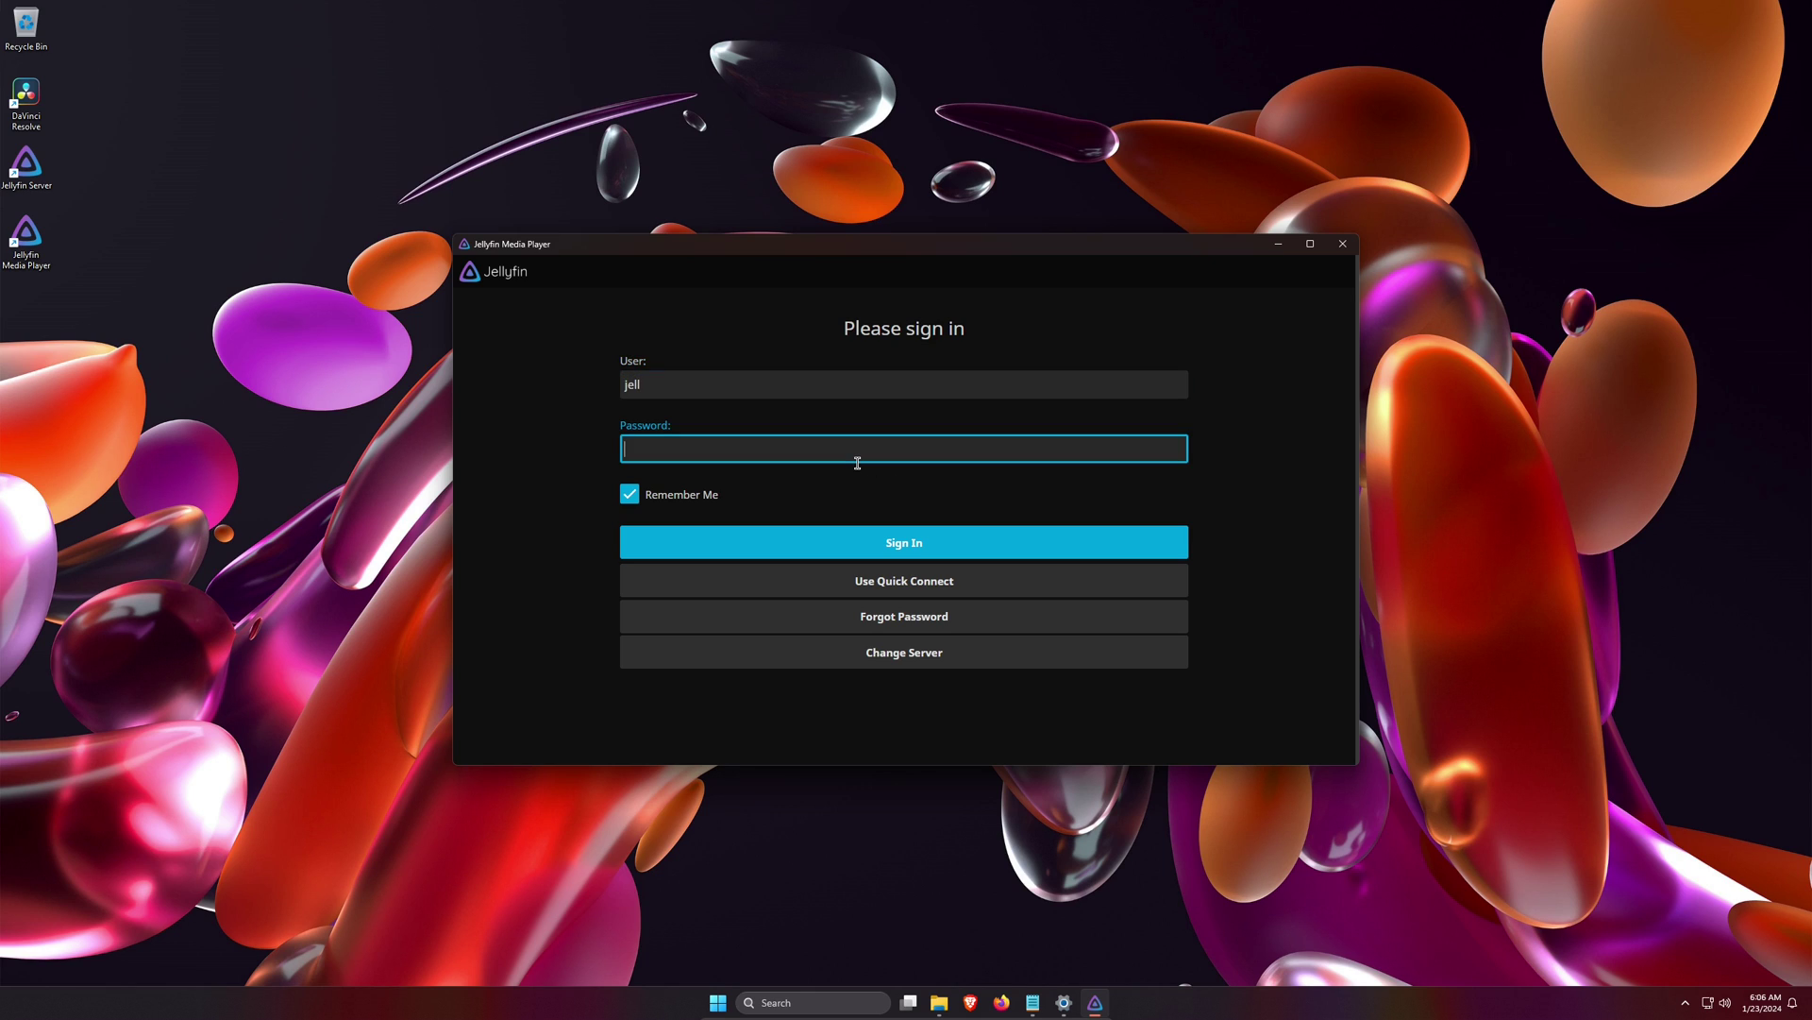
{"action": "type", "text": "••••"}
{"action": "left_click", "coordinate": [890, 543]}
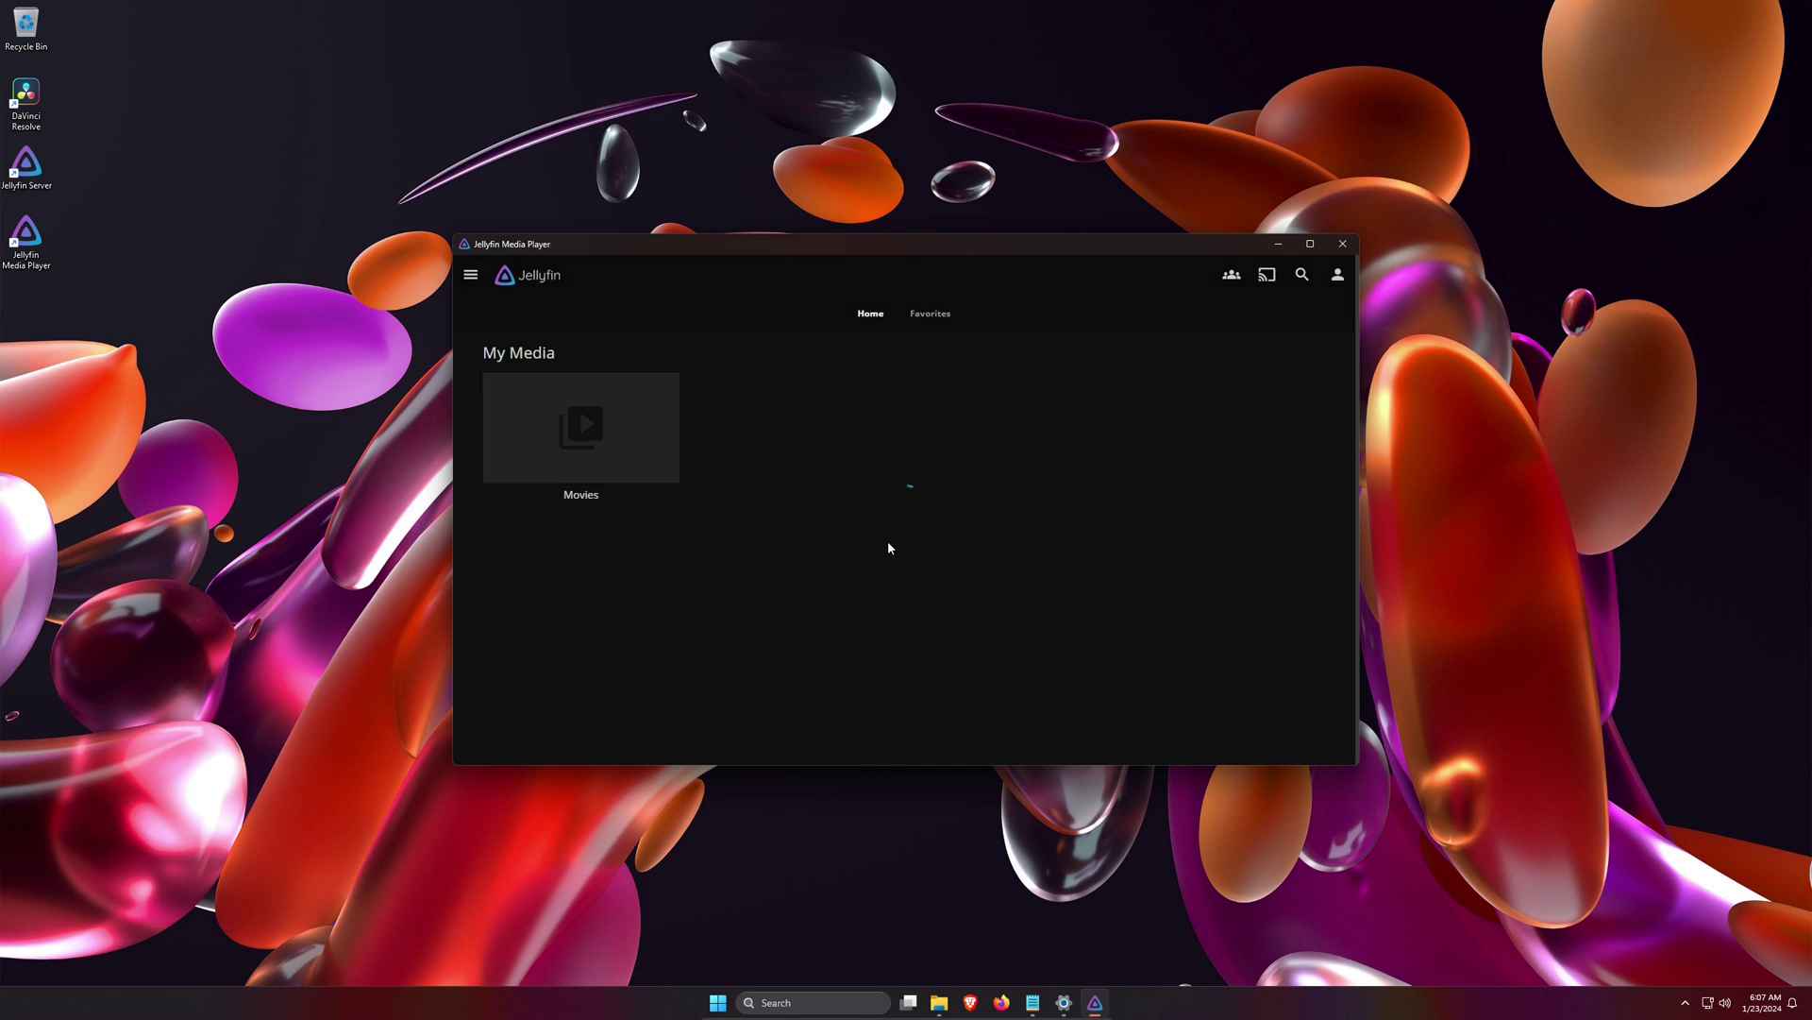
- Maximize the player, play Batman Begins from 57:29, then return home and minimize it
{"action": "left_click", "coordinate": [1311, 244]}
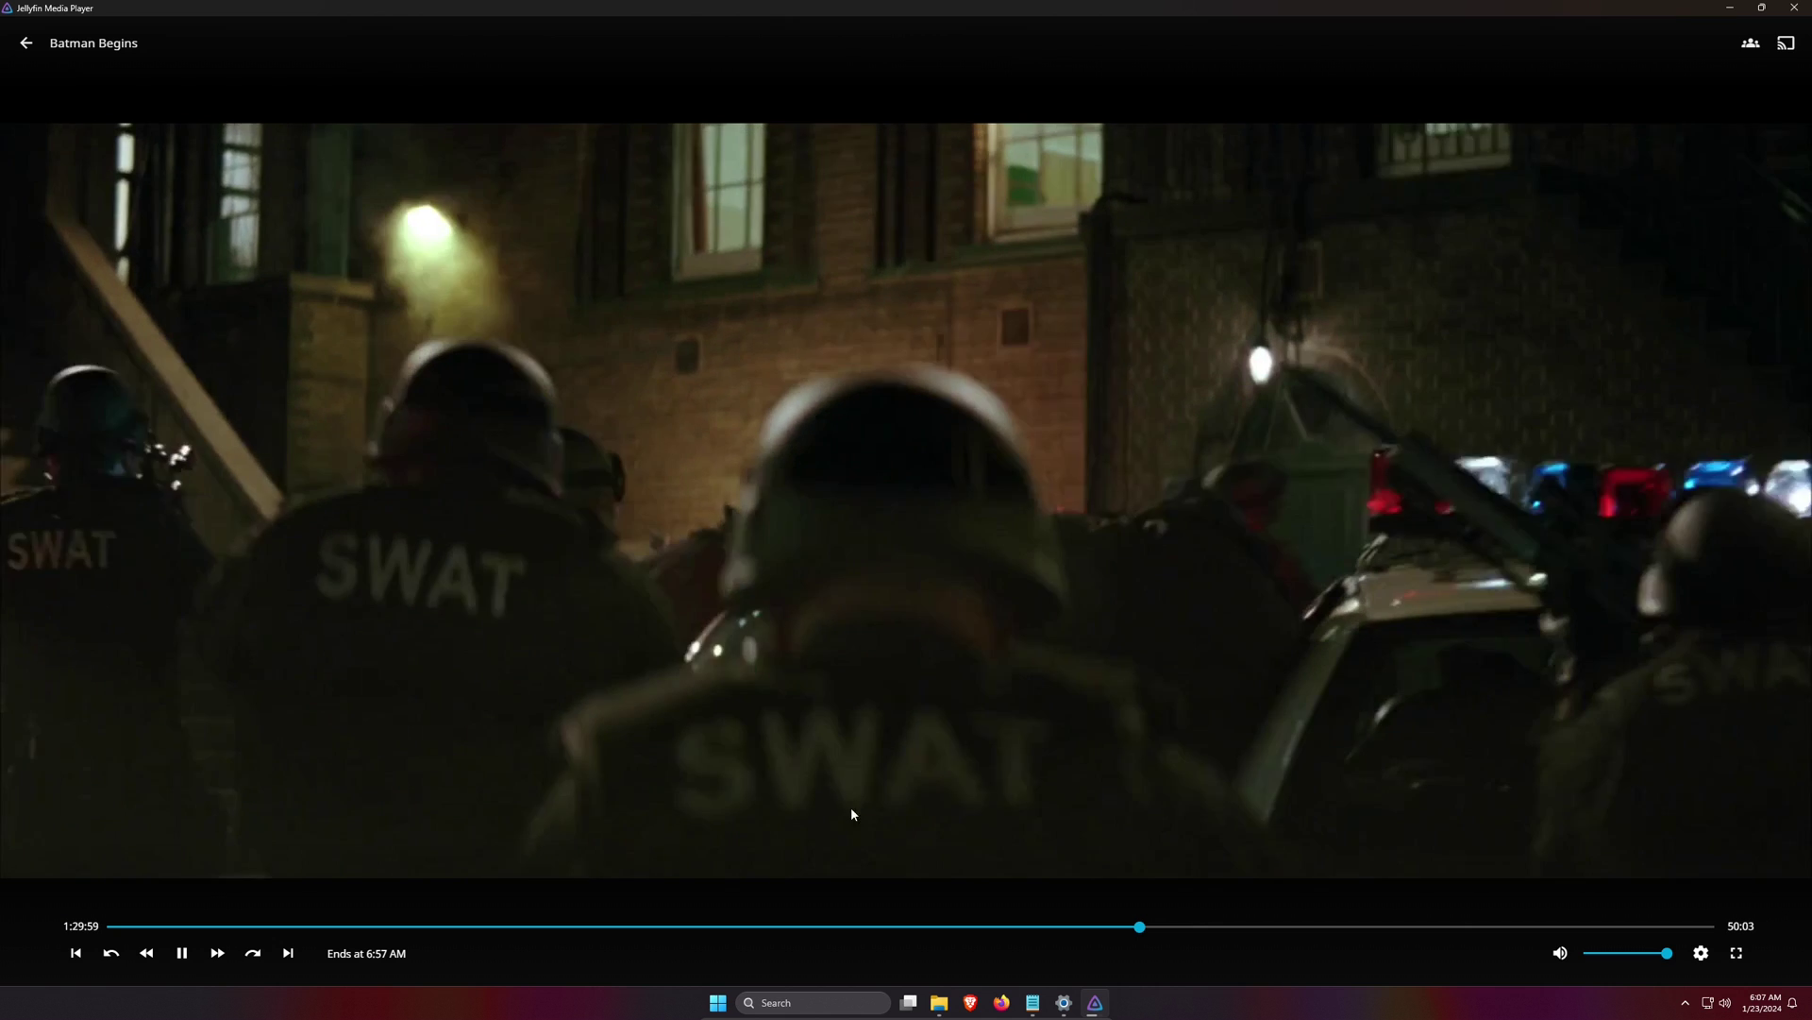
{"action": "left_click", "coordinate": [851, 808]}
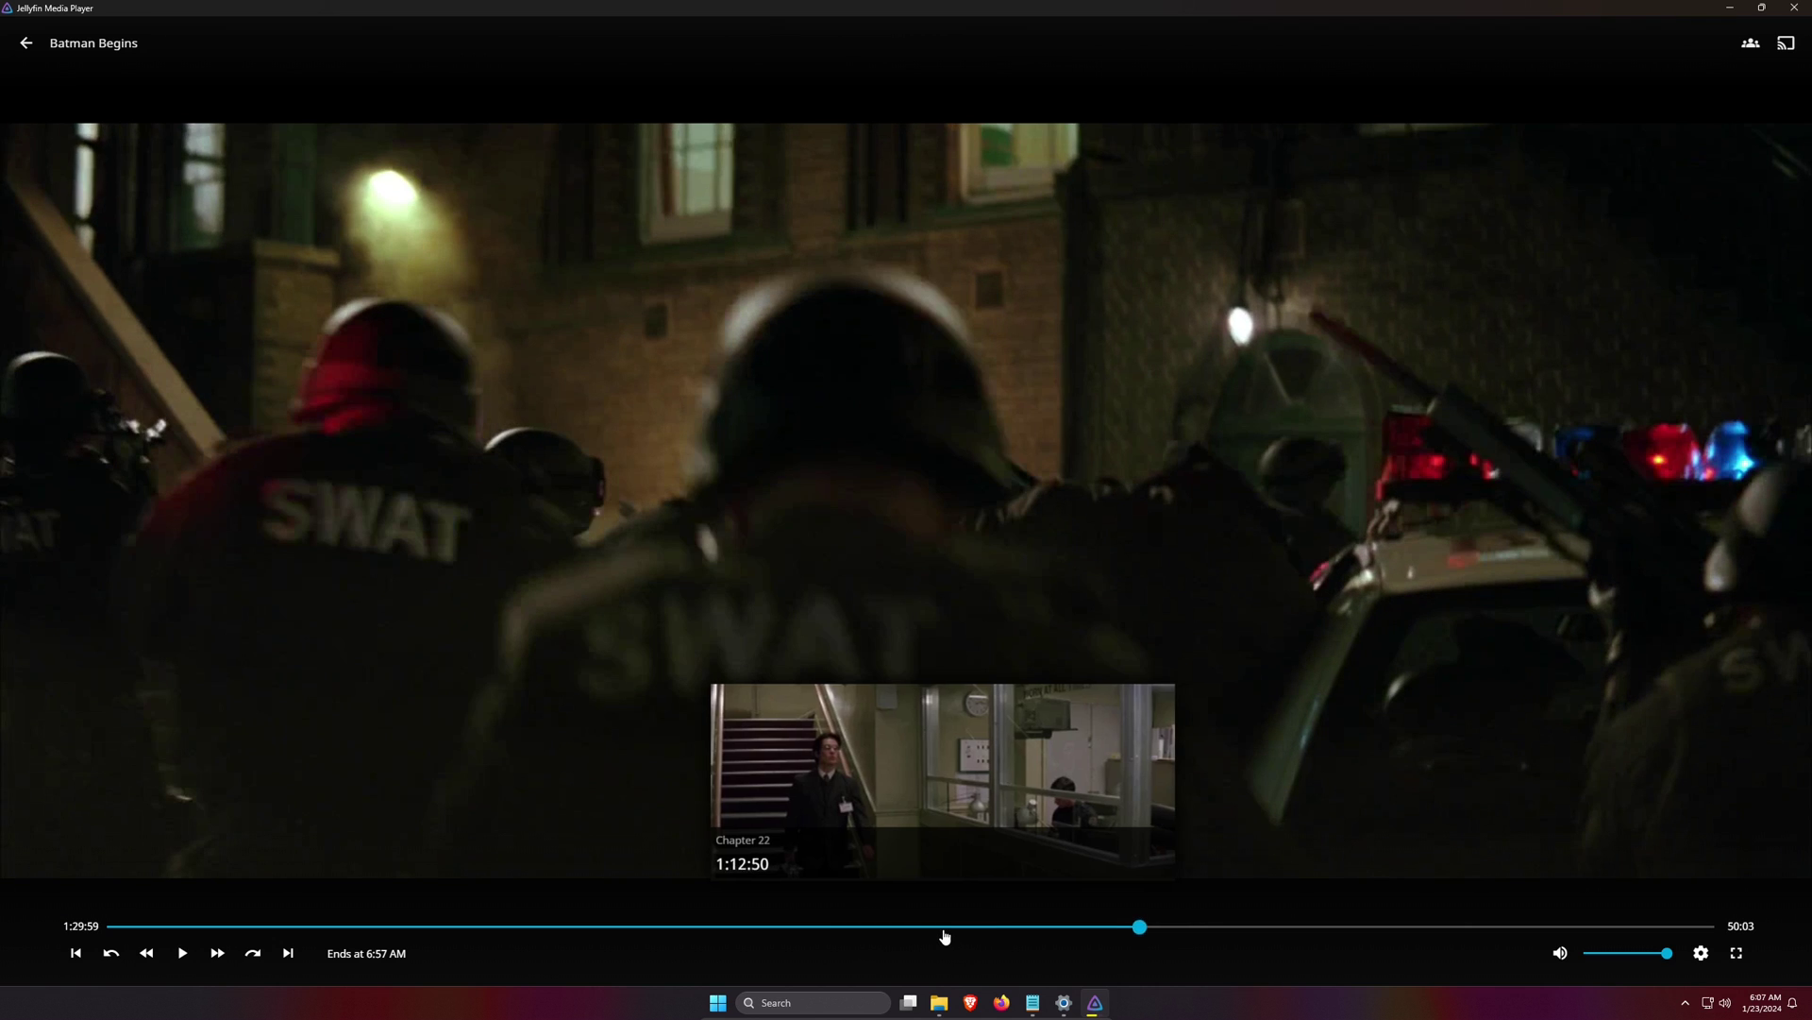
{"action": "left_click", "coordinate": [939, 926]}
{"action": "left_click", "coordinate": [764, 930]}
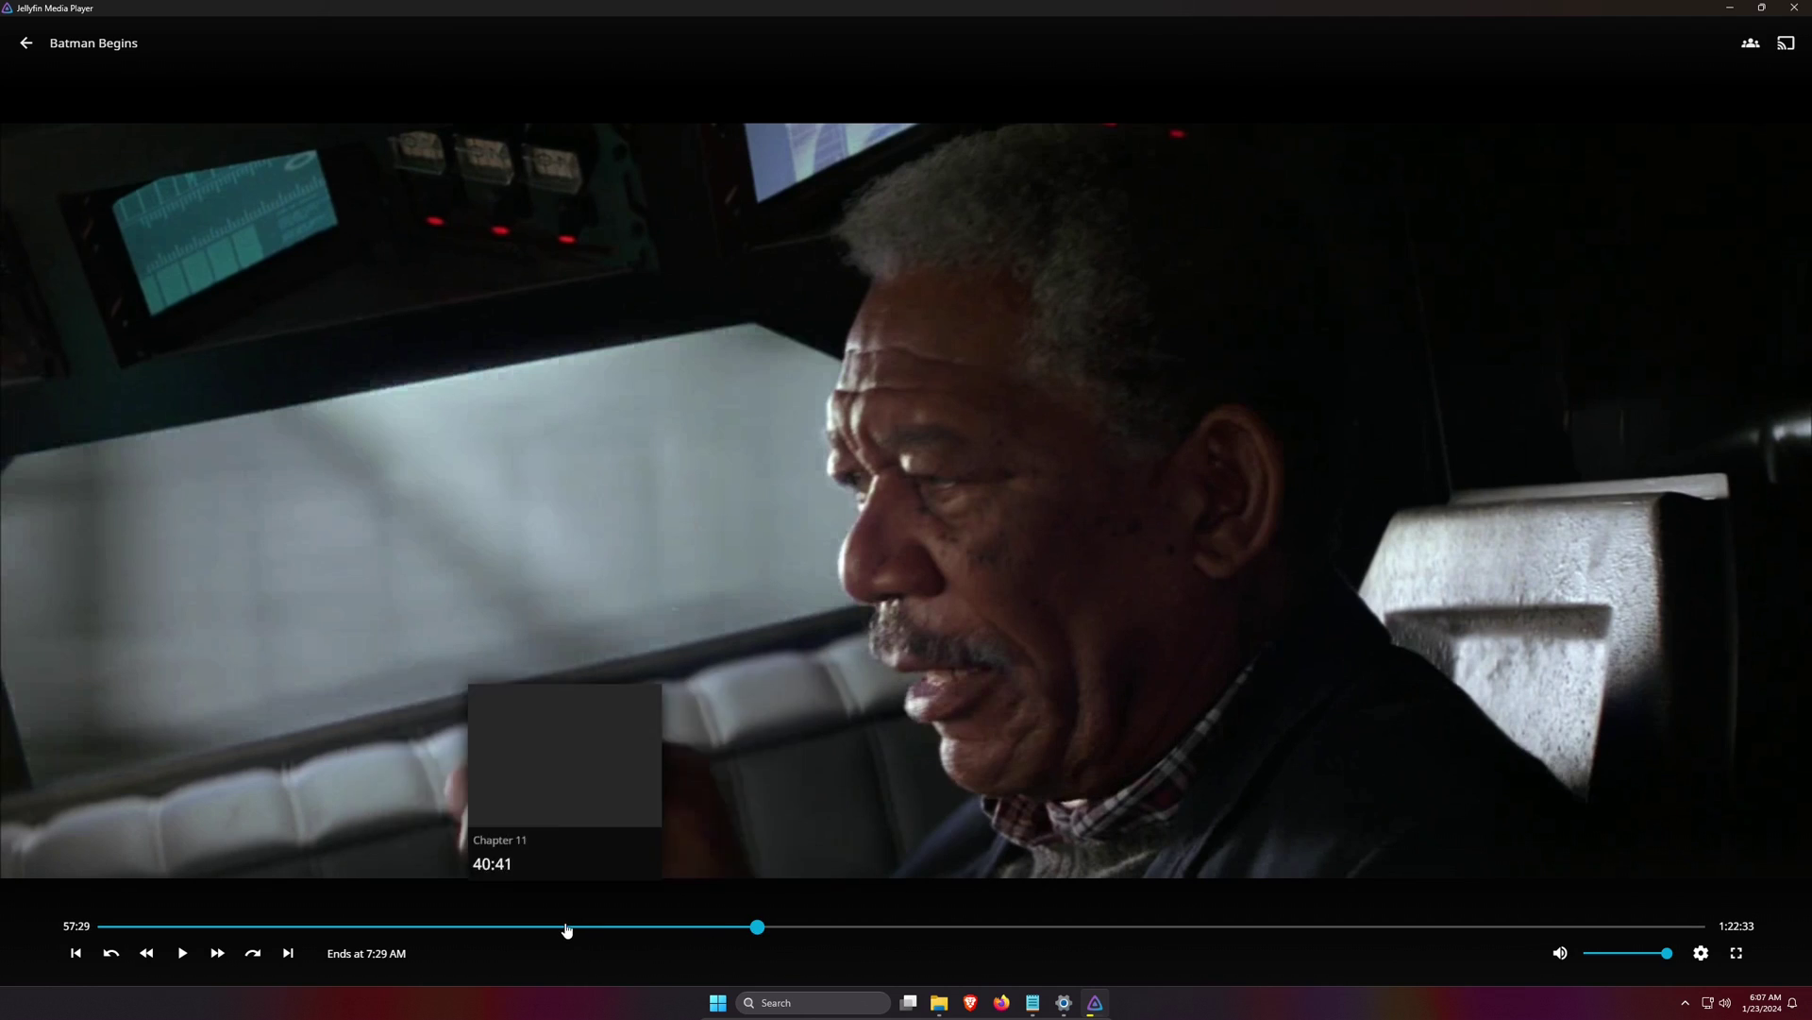
{"action": "left_click", "coordinate": [26, 43]}
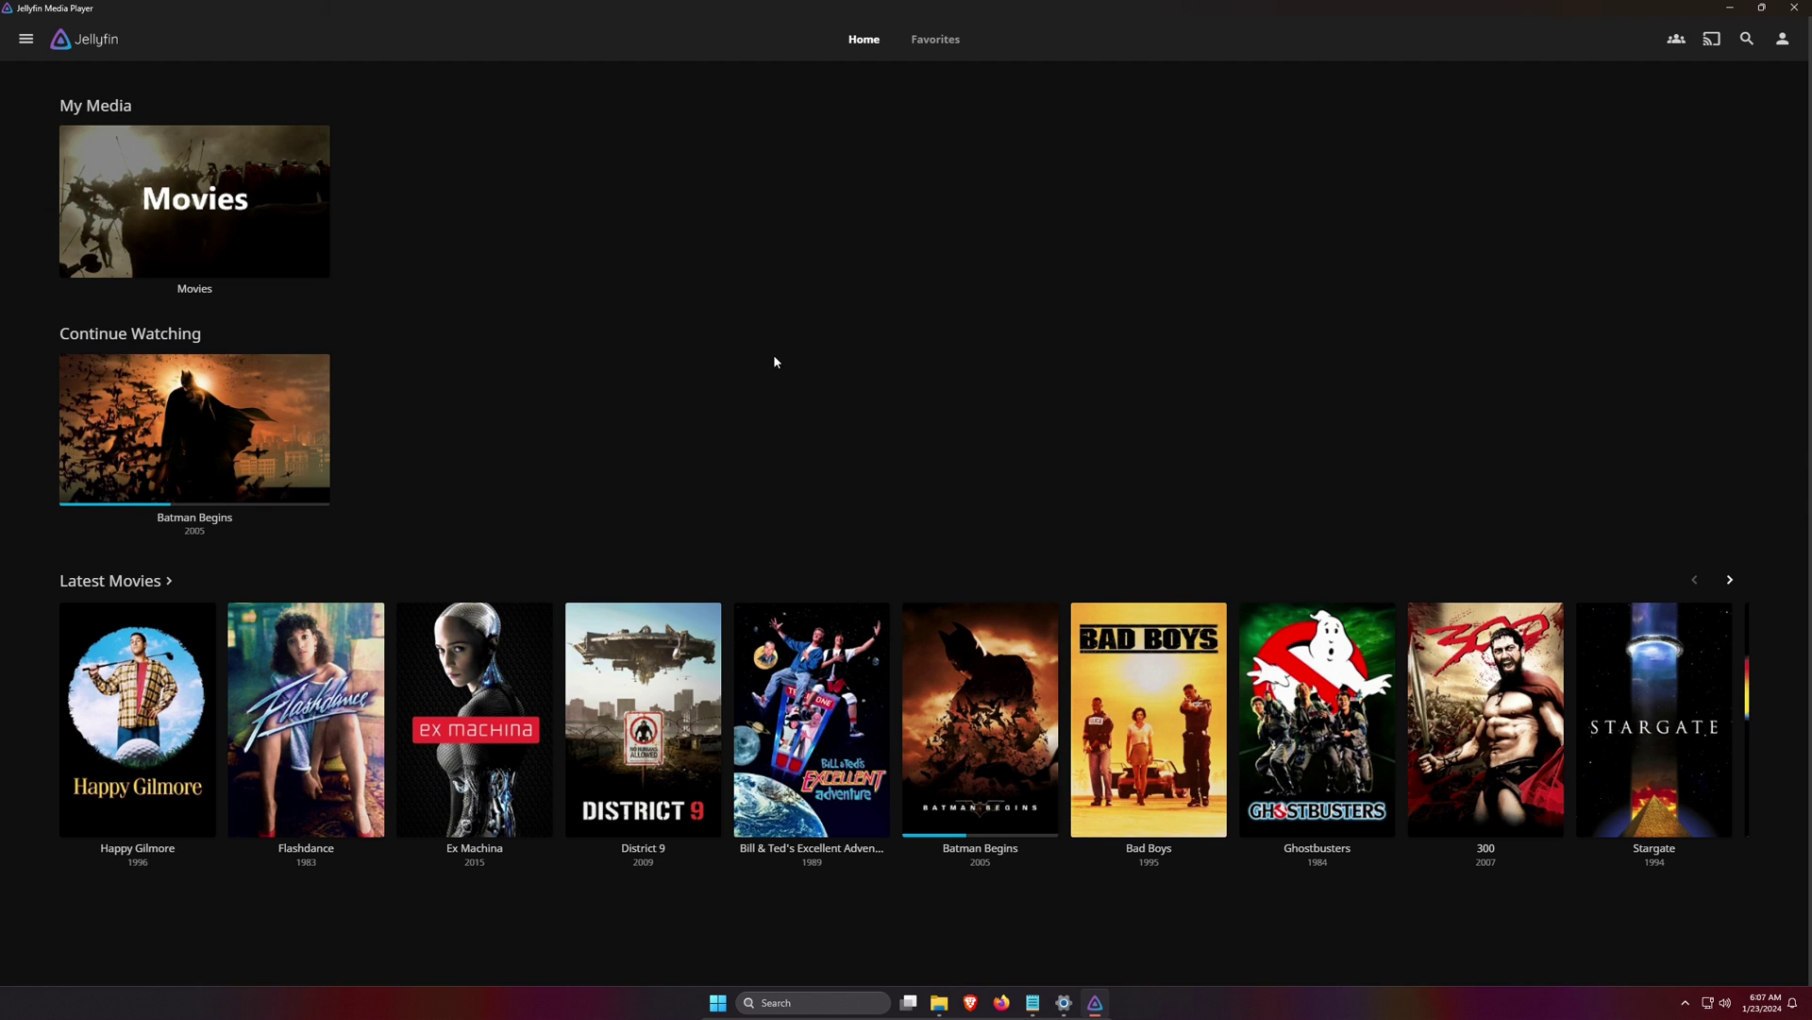
{"action": "left_click", "coordinate": [1730, 7]}
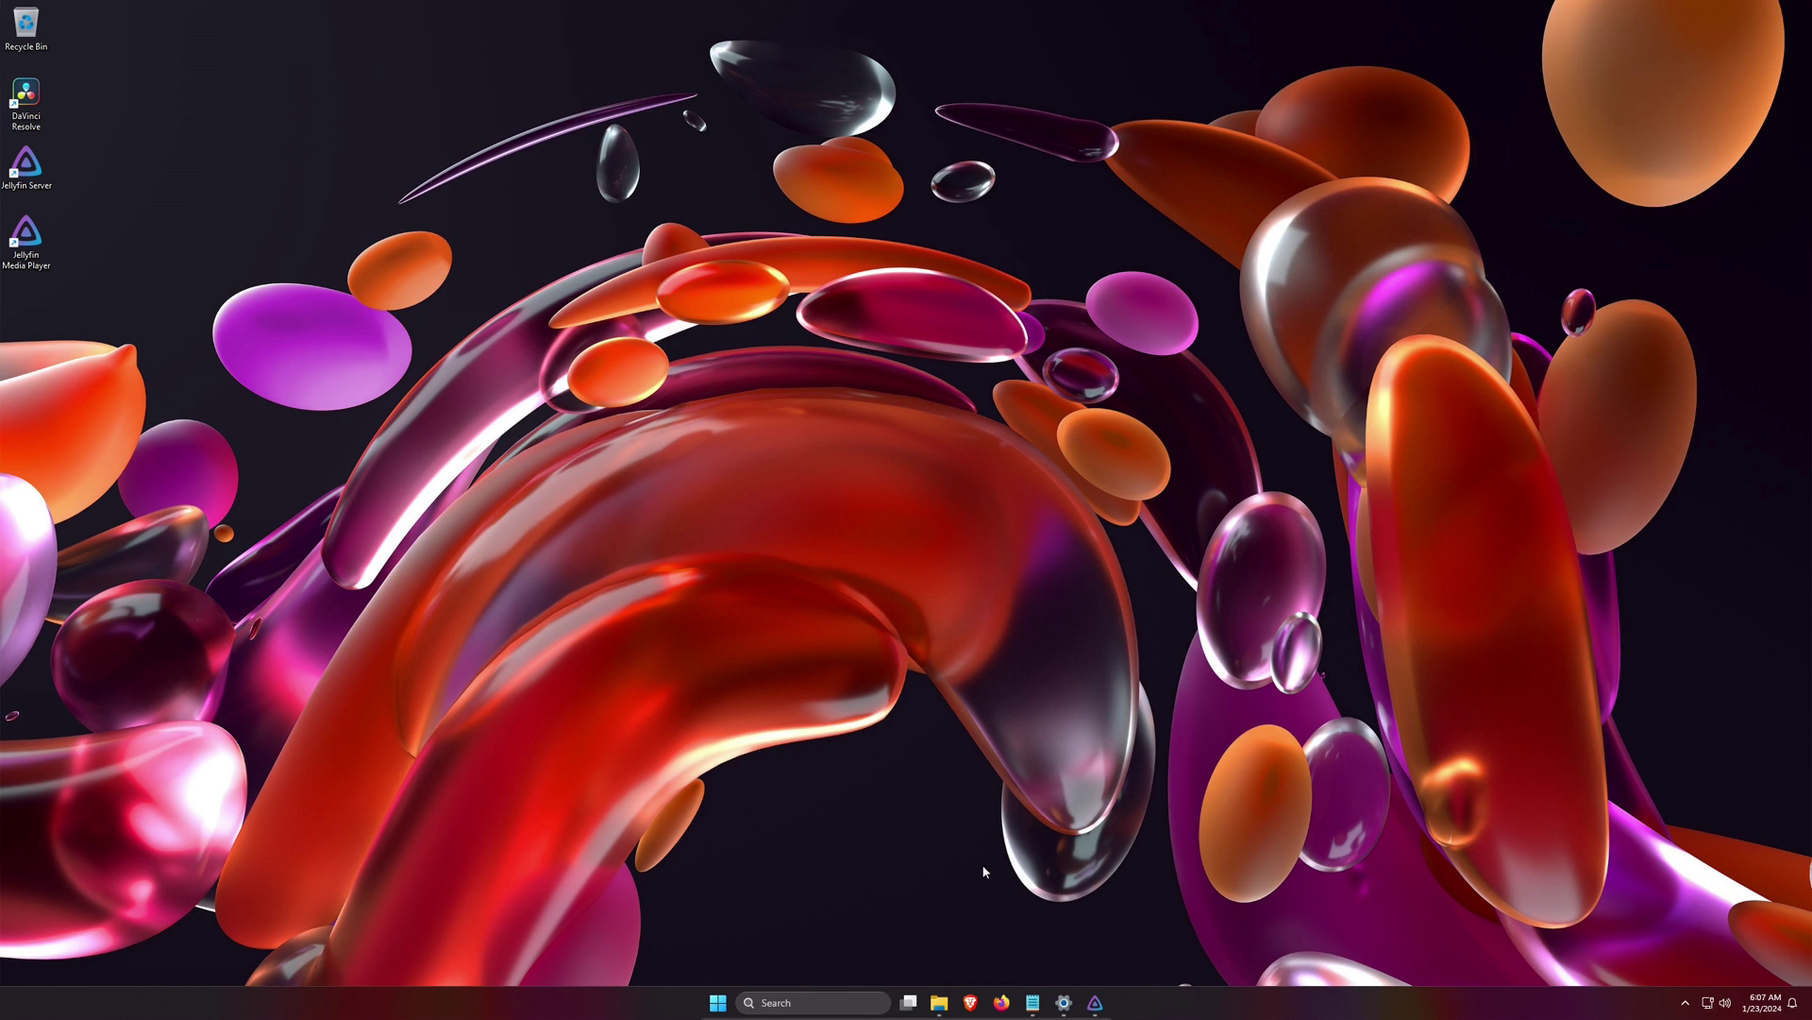
- Restore the player from the taskbar and open the Movies tile under My Media
{"action": "left_click", "coordinate": [1096, 1004]}
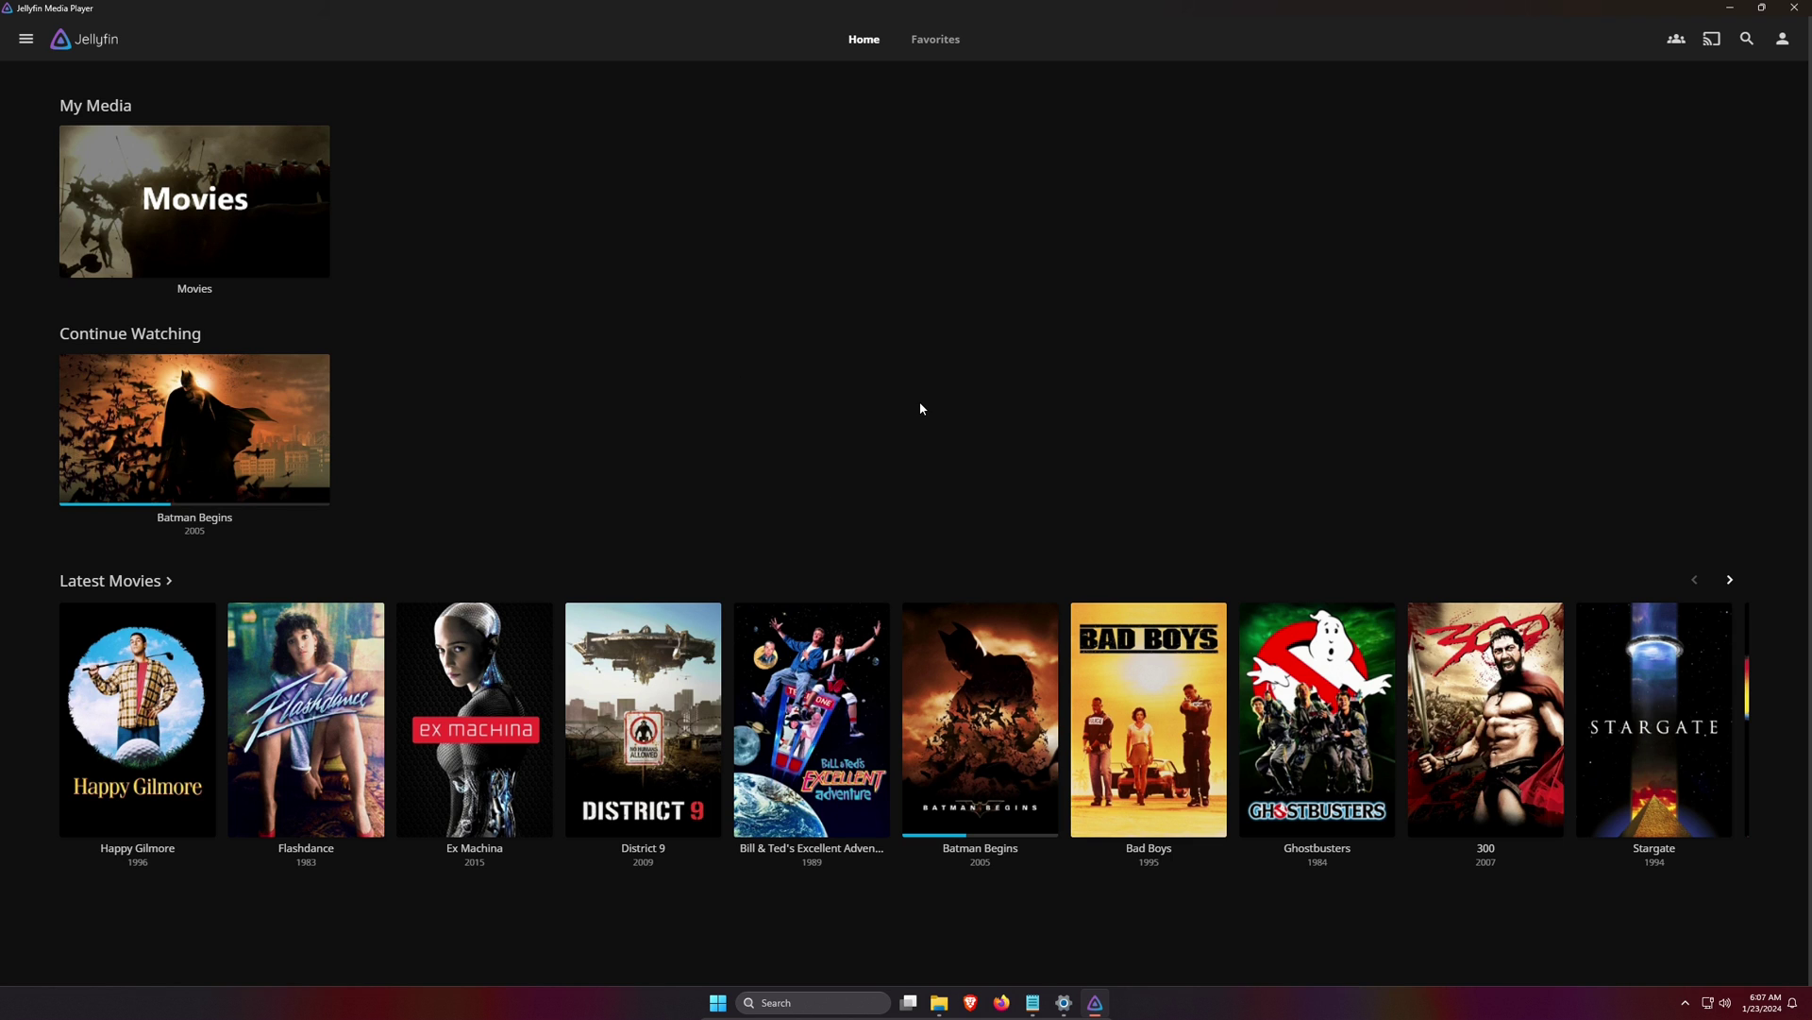
{"action": "left_click", "coordinate": [1732, 7]}
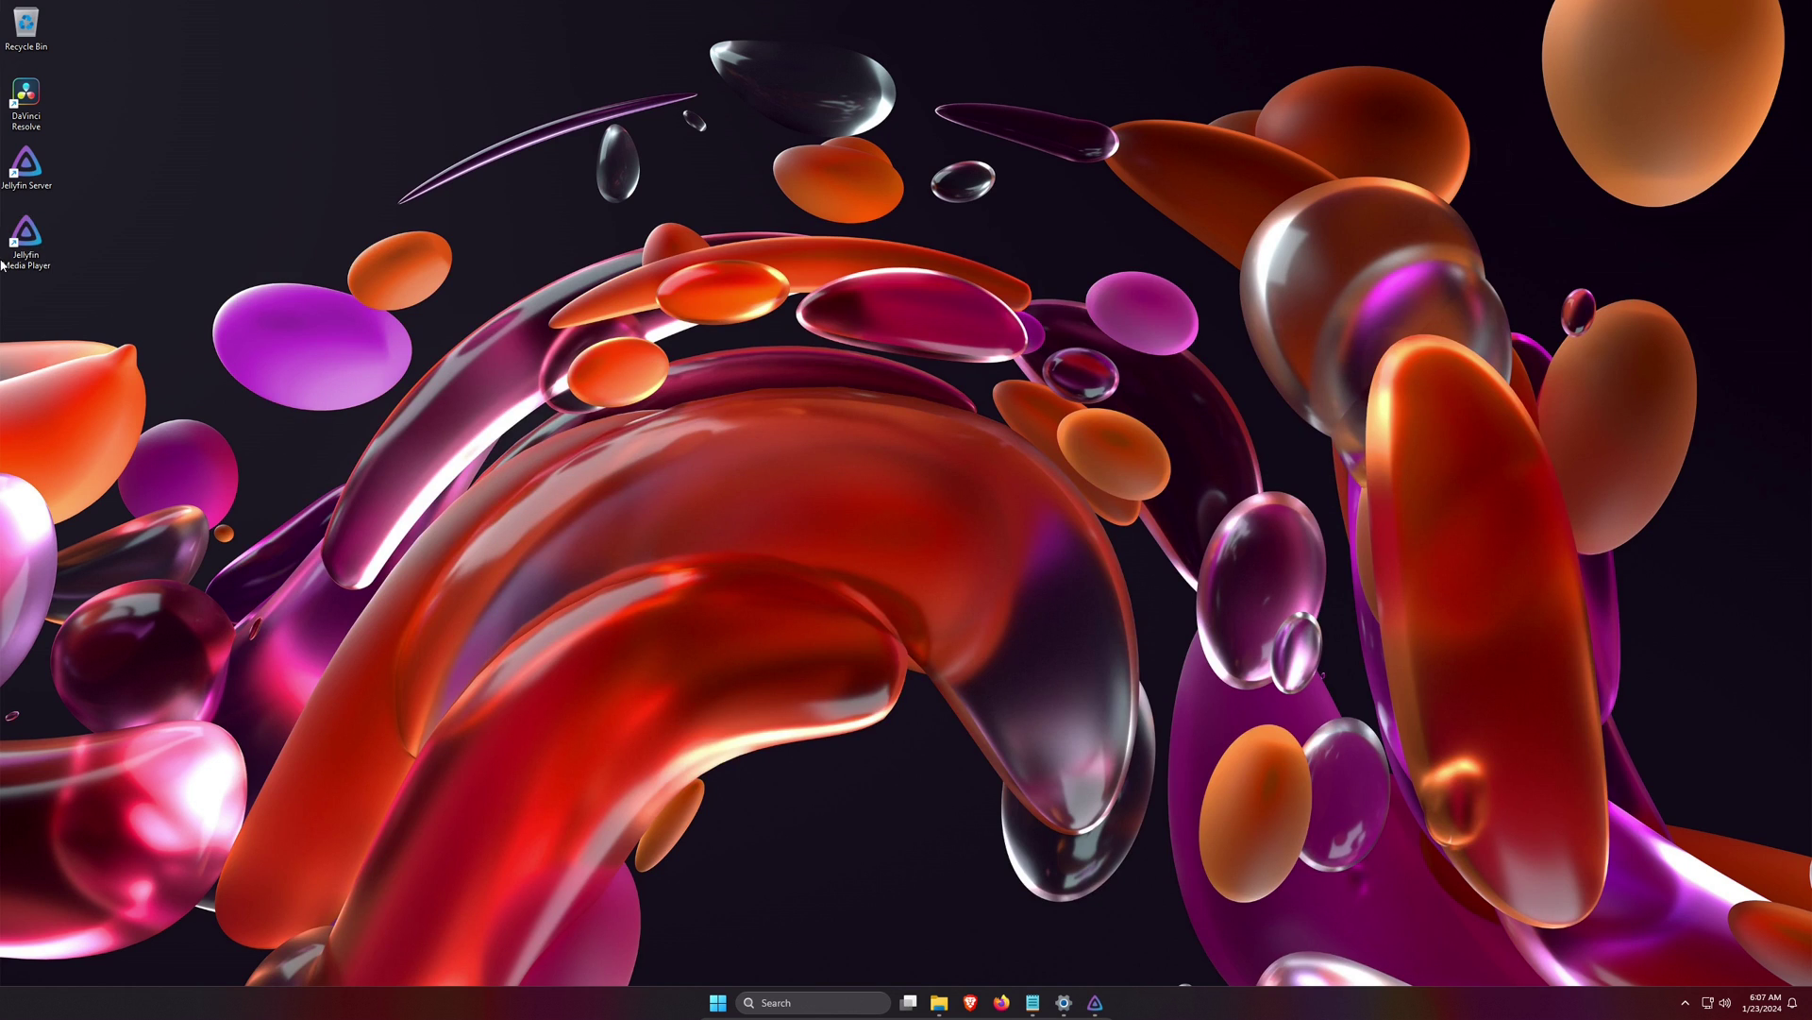
{"action": "left_click", "coordinate": [1095, 1003]}
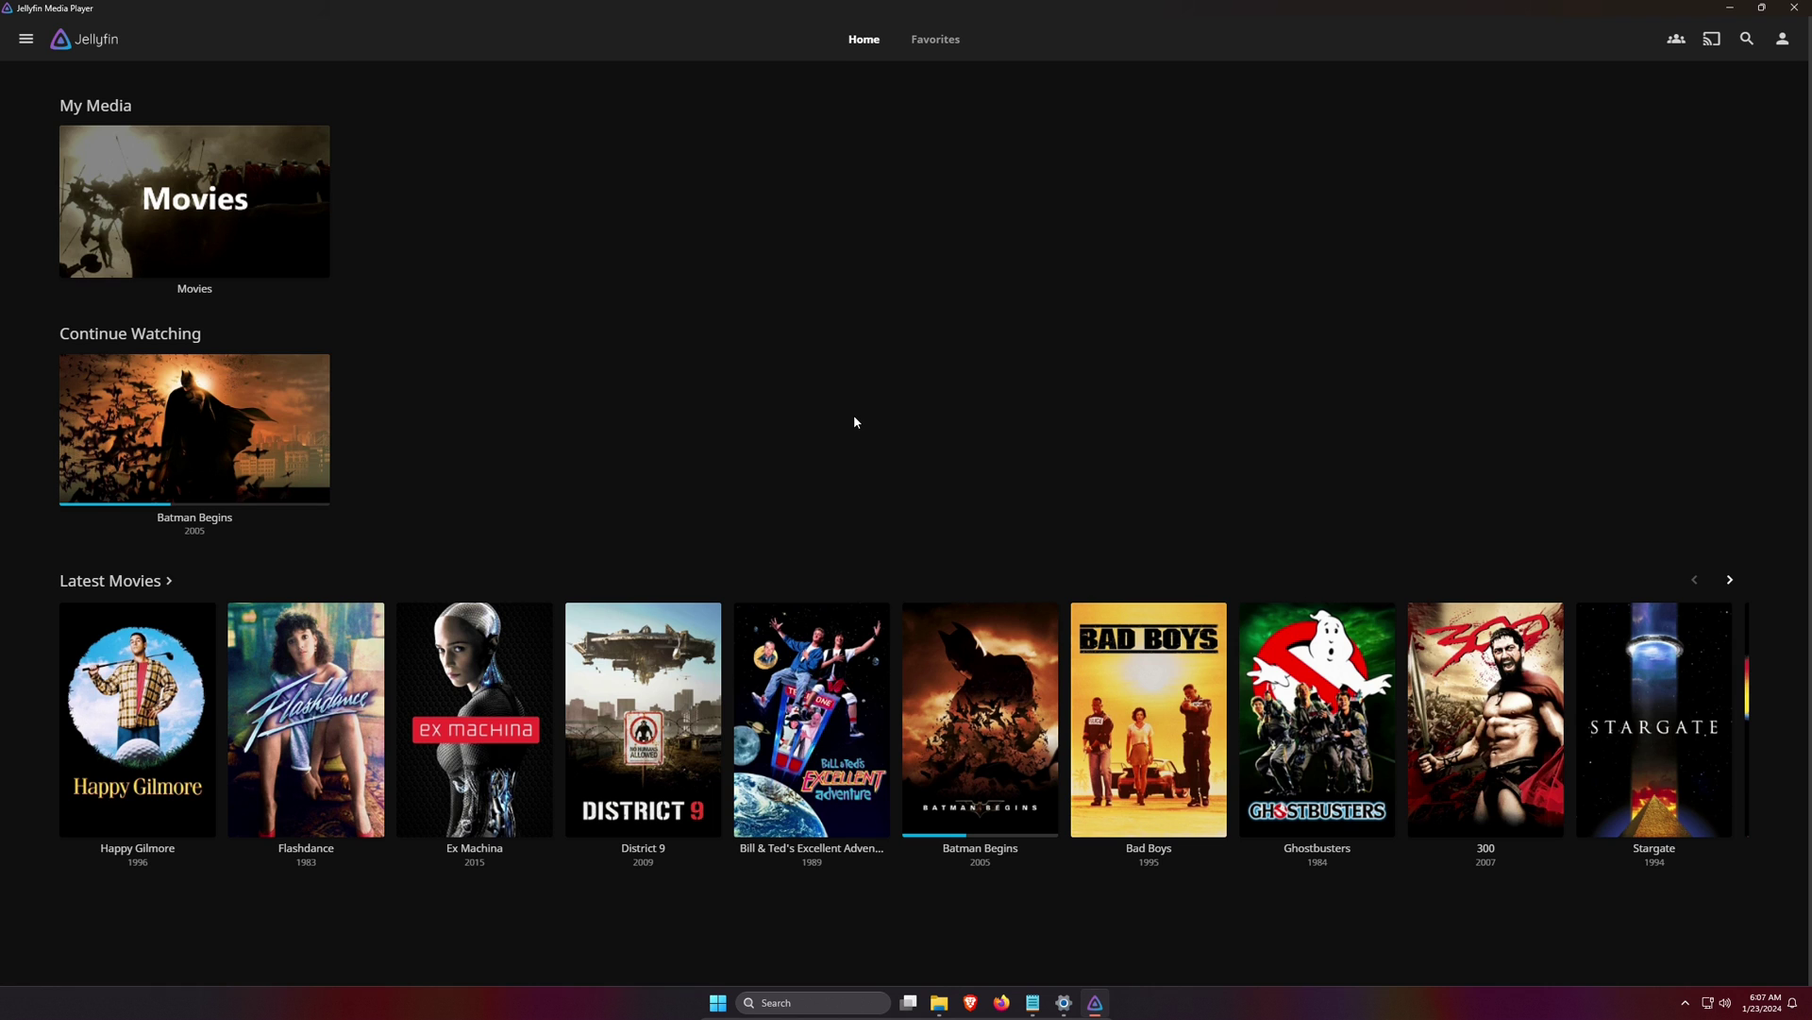
{"action": "left_click", "coordinate": [272, 243]}
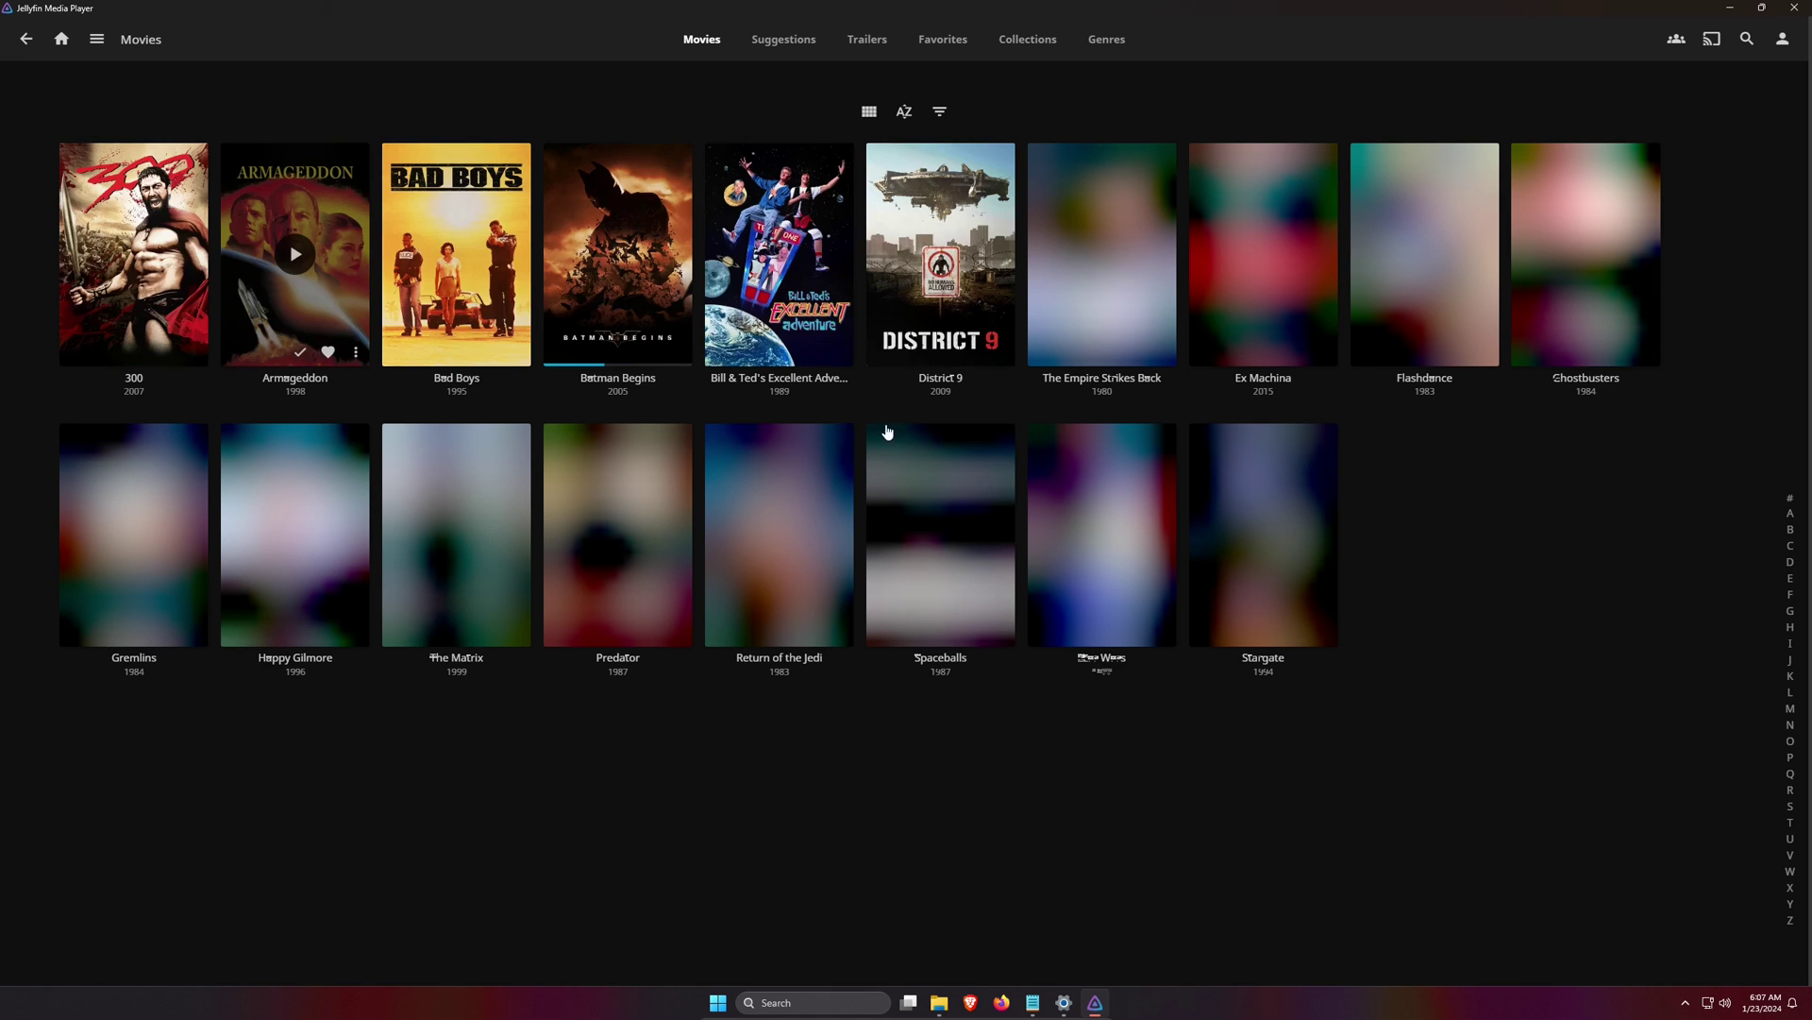